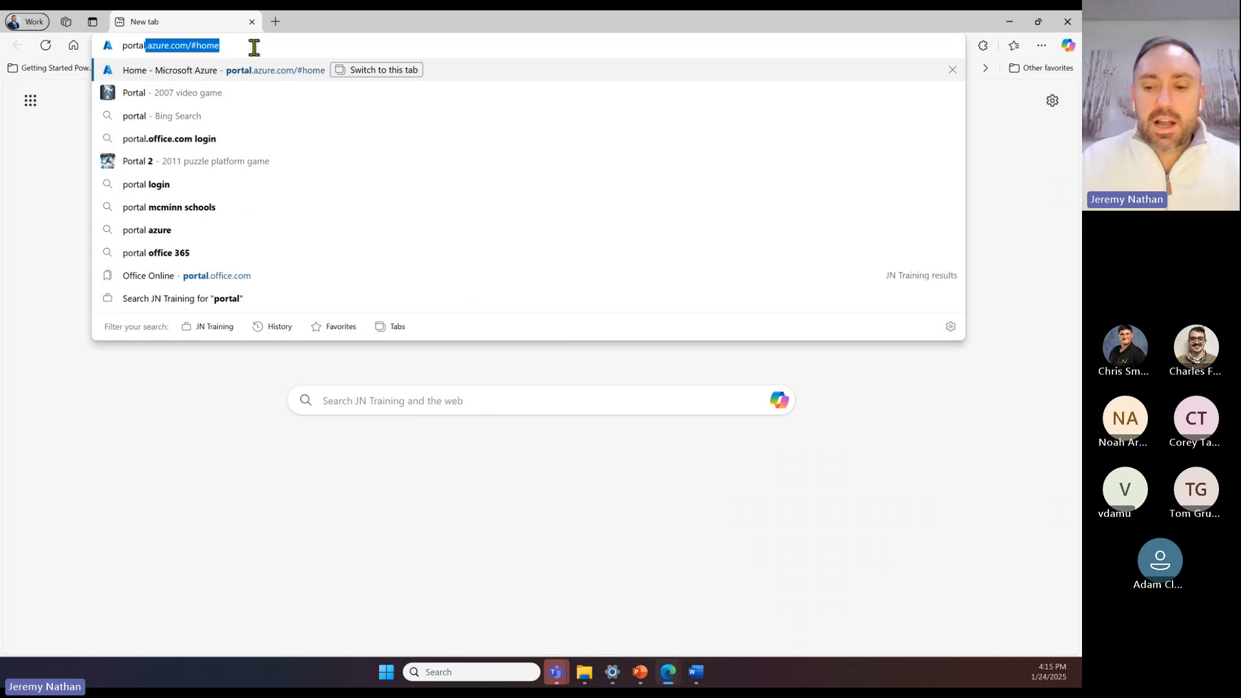
Step: Sign in to the Azure portal with the first listed work account and open the Microsoft Fabric service
key("Return")
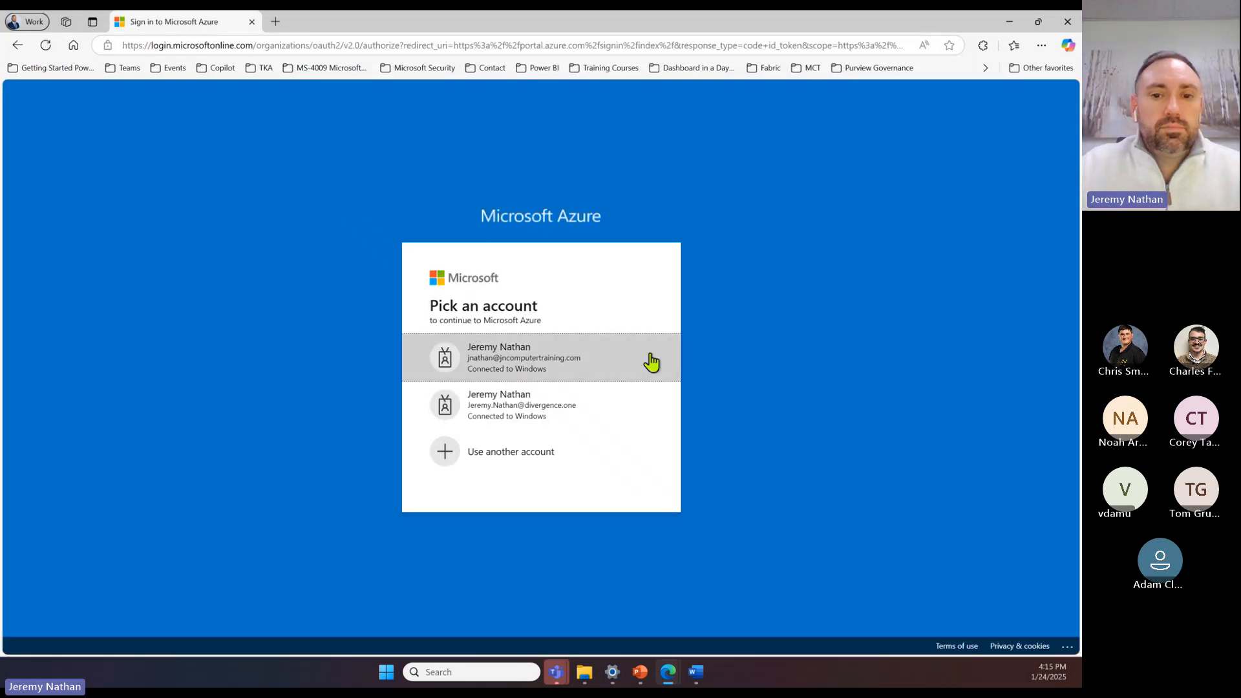
left_click(575, 364)
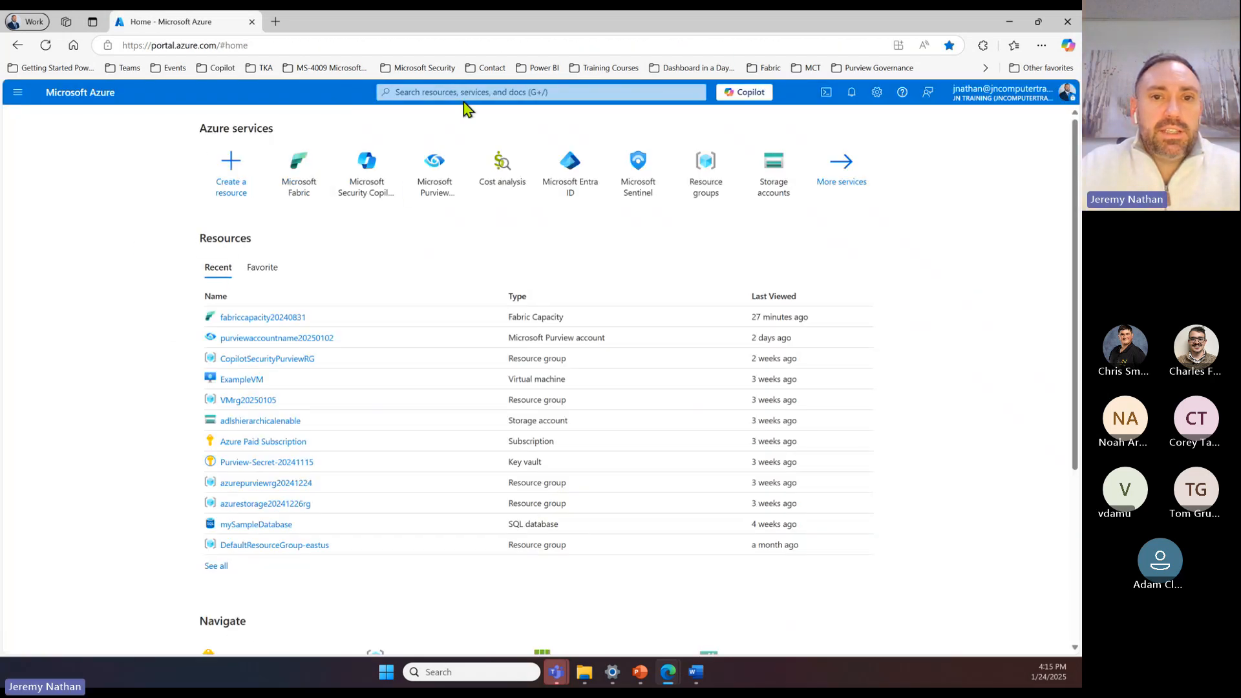
left_click(481, 93)
type("fabric")
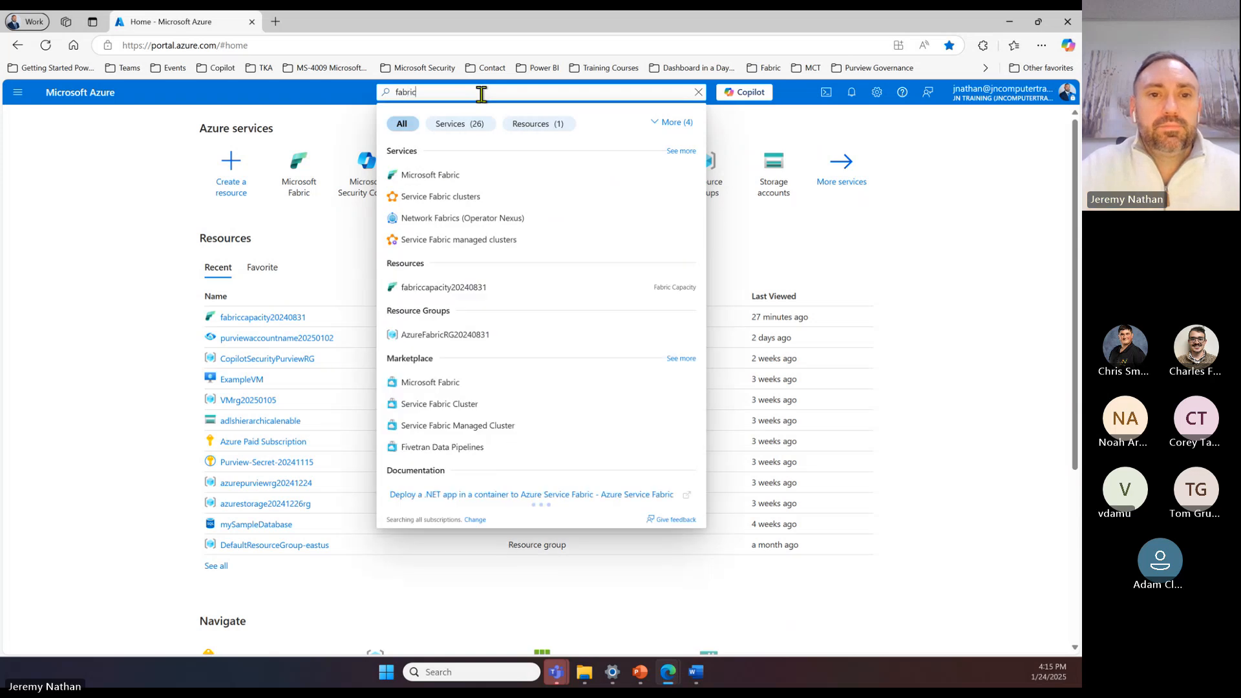
left_click(444, 176)
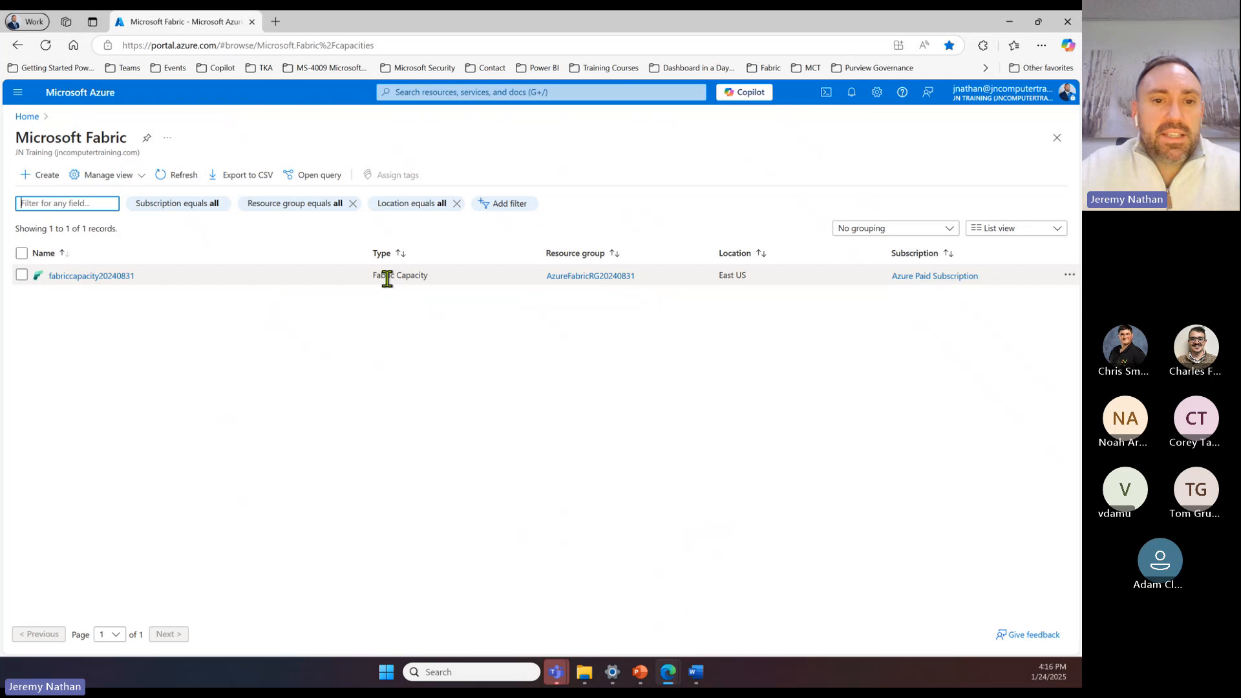
Step: View the overview of the fabriccapacity20240831 capacity and return to the capacity list
left_click(94, 277)
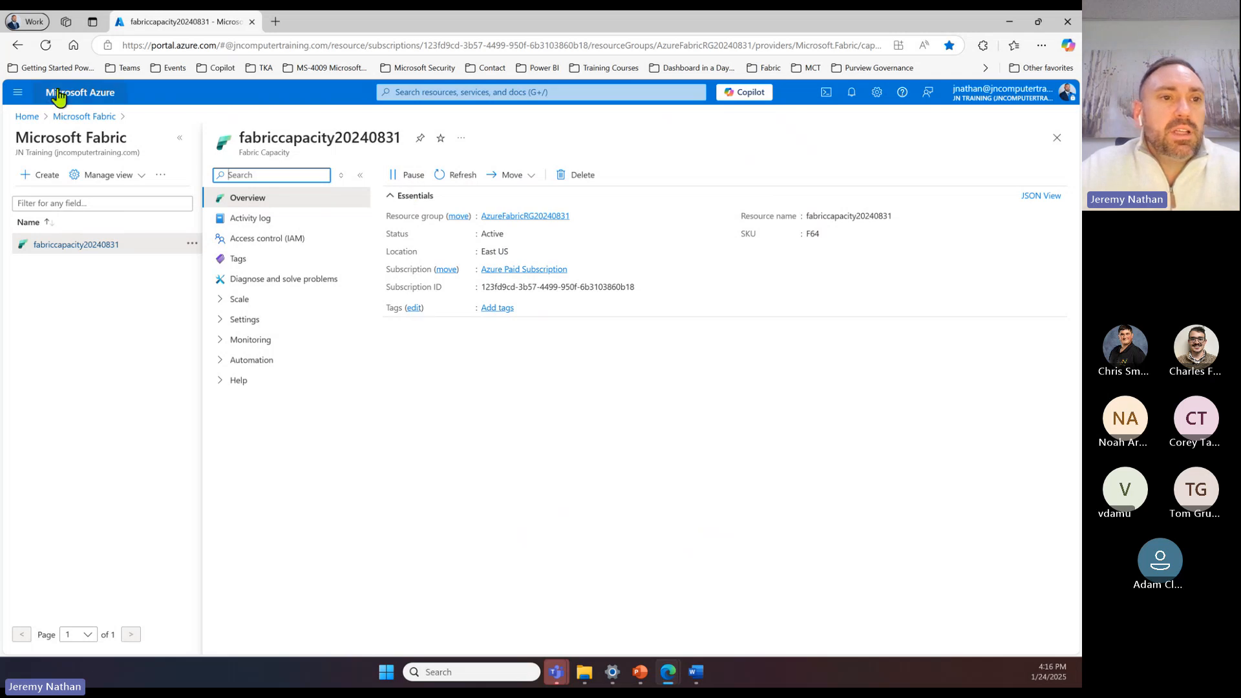
left_click(17, 45)
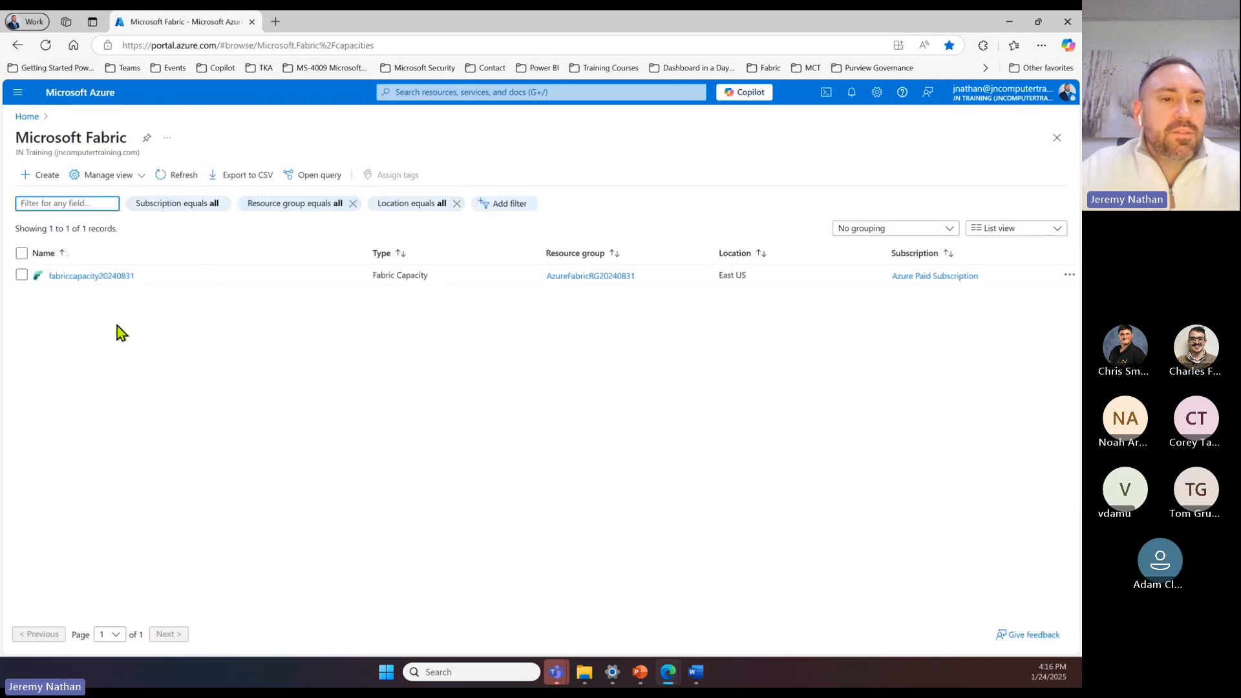
Step: Start creating a Fabric capacity in the AzureFabricRG20240831 resource group
left_click(40, 176)
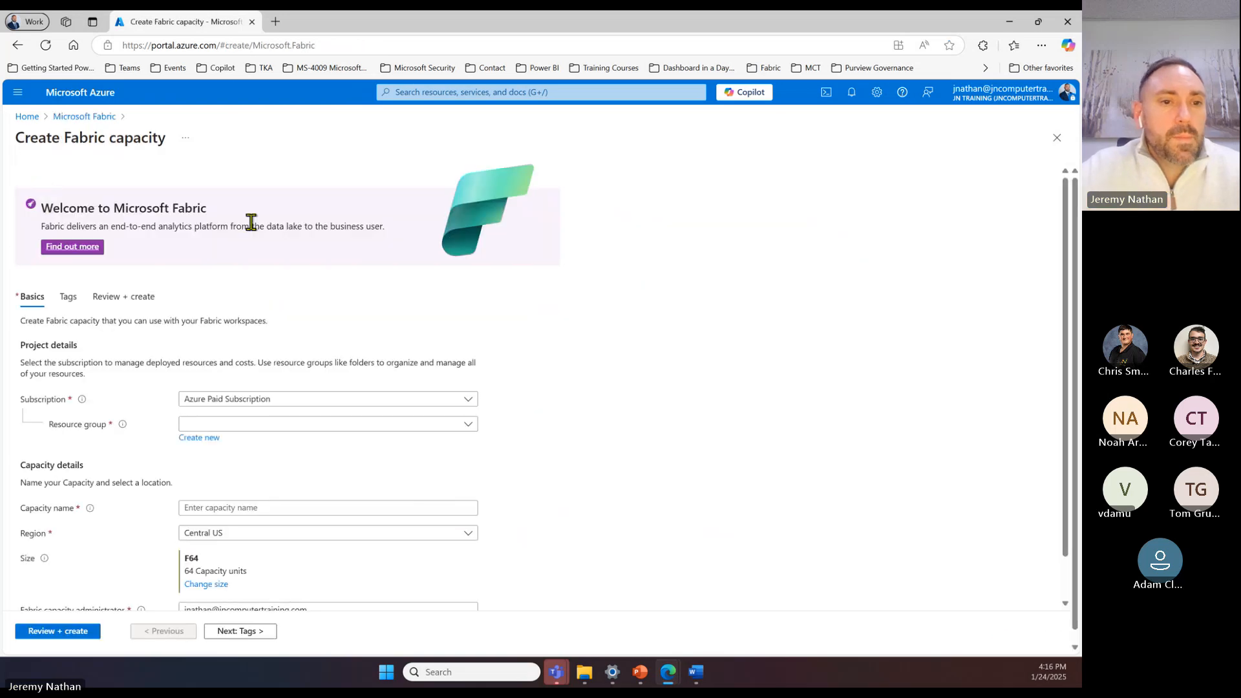
left_click(237, 45)
left_click(560, 378)
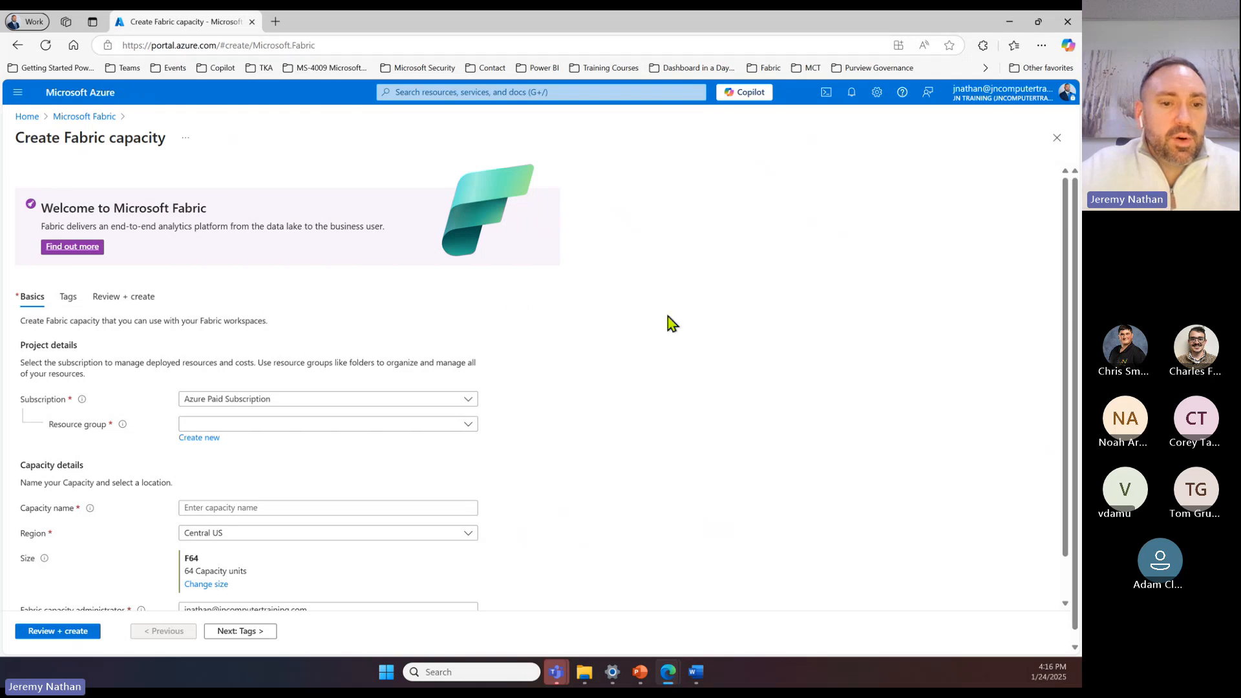
scroll(668, 321, "down", 1)
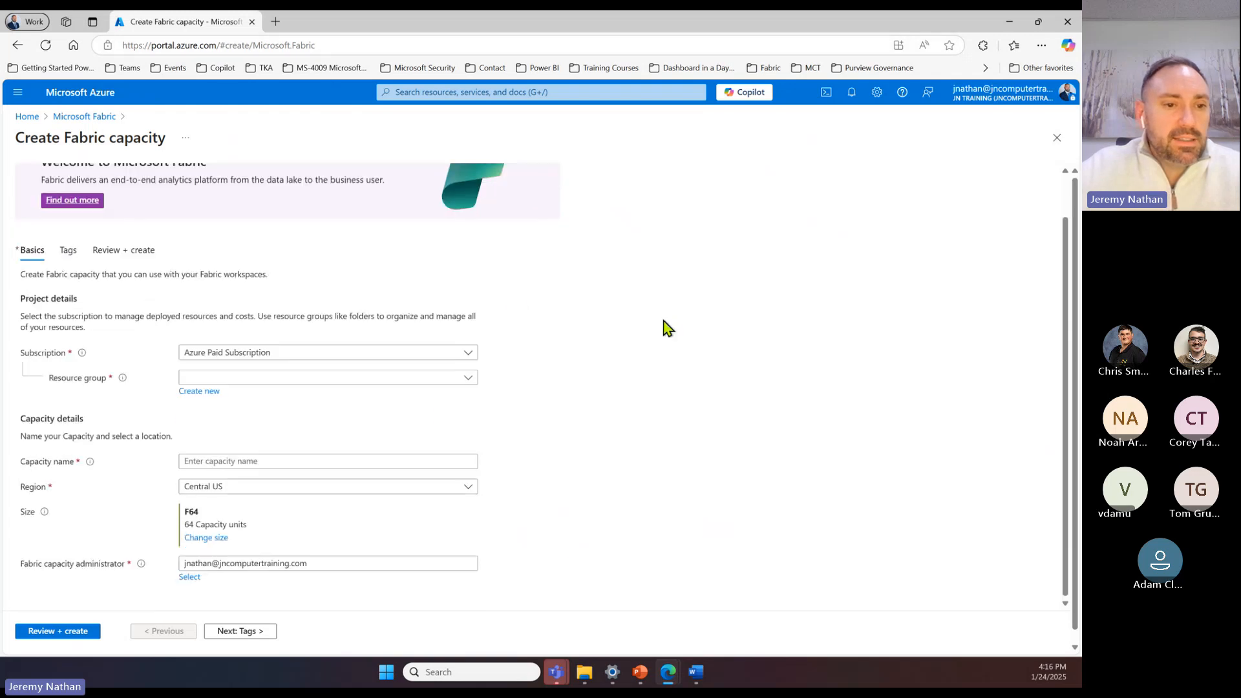
left_click(388, 378)
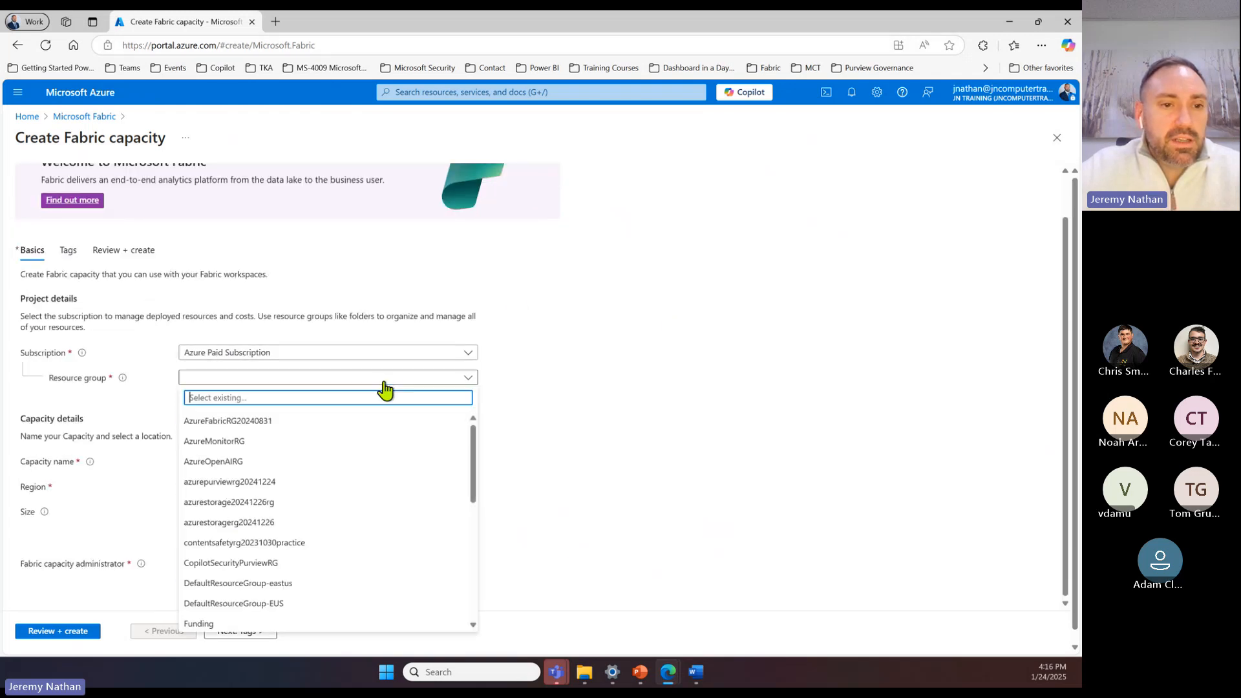
left_click(253, 427)
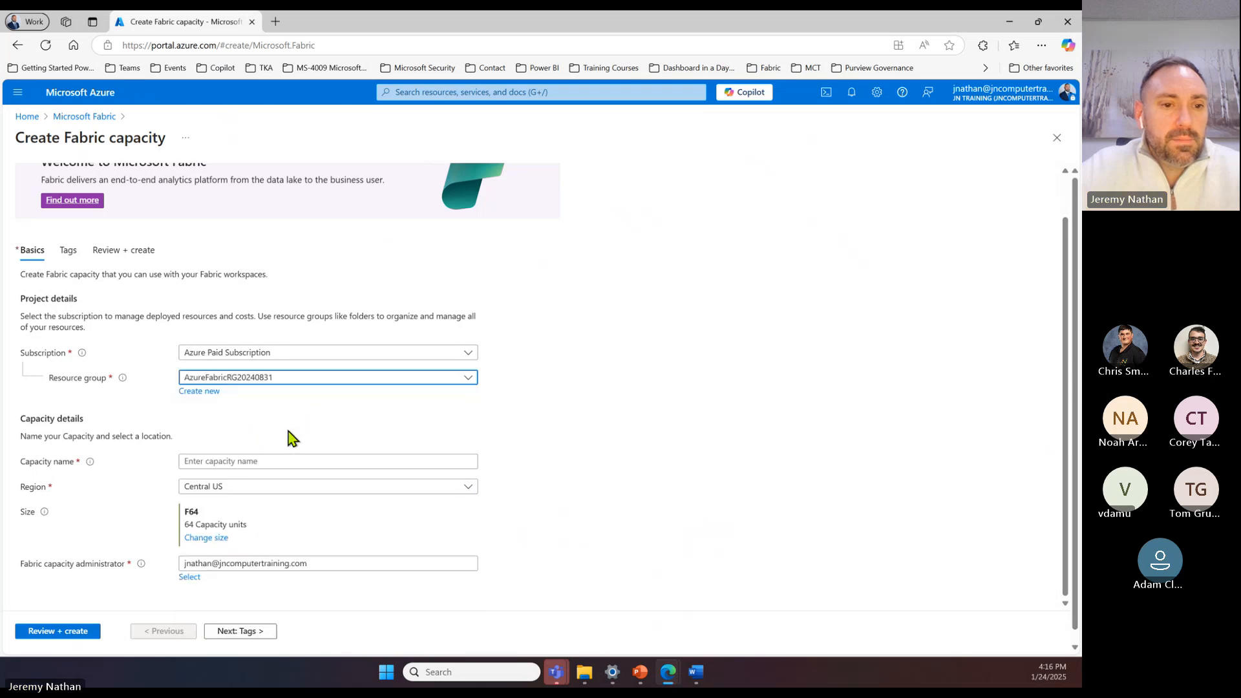
Step: Name the new capacity mycapacityname20250124 and set its region to East US
left_click(286, 451)
type("m")
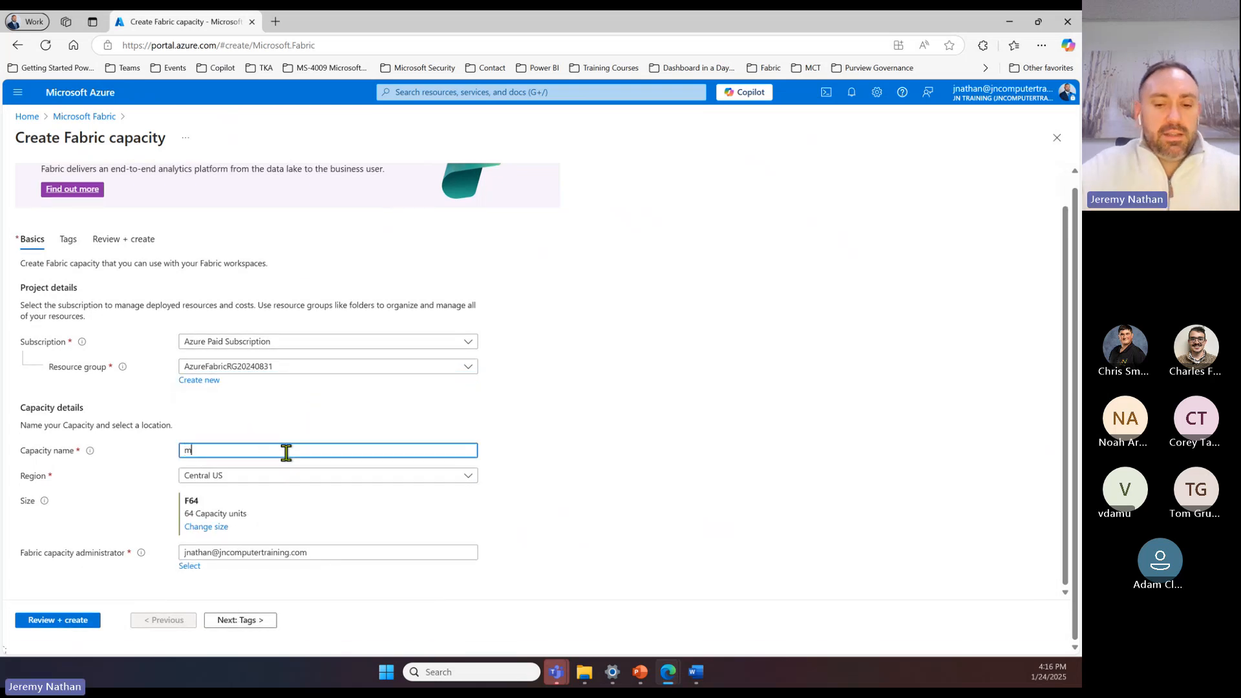
type("y capacity n")
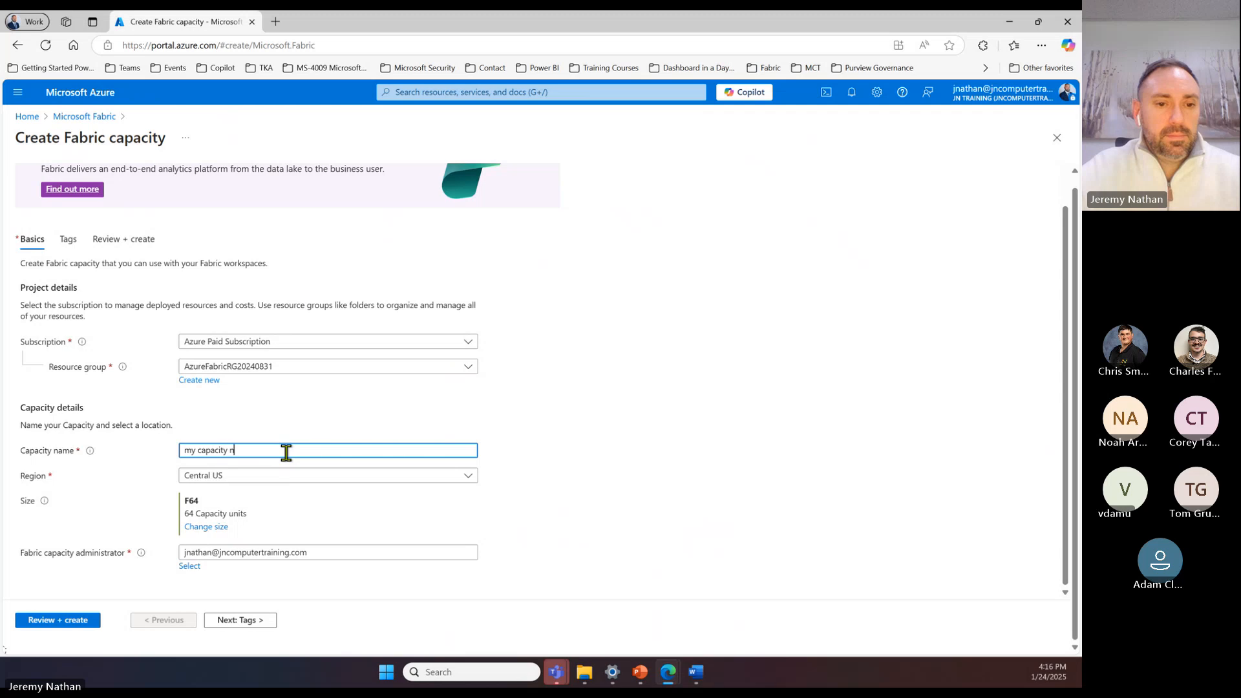
key("BackSpace")
key("BackSpace")
key("BackSpace")
key("BackSpace")
key("BackSpace")
key("BackSpace")
key("BackSpace")
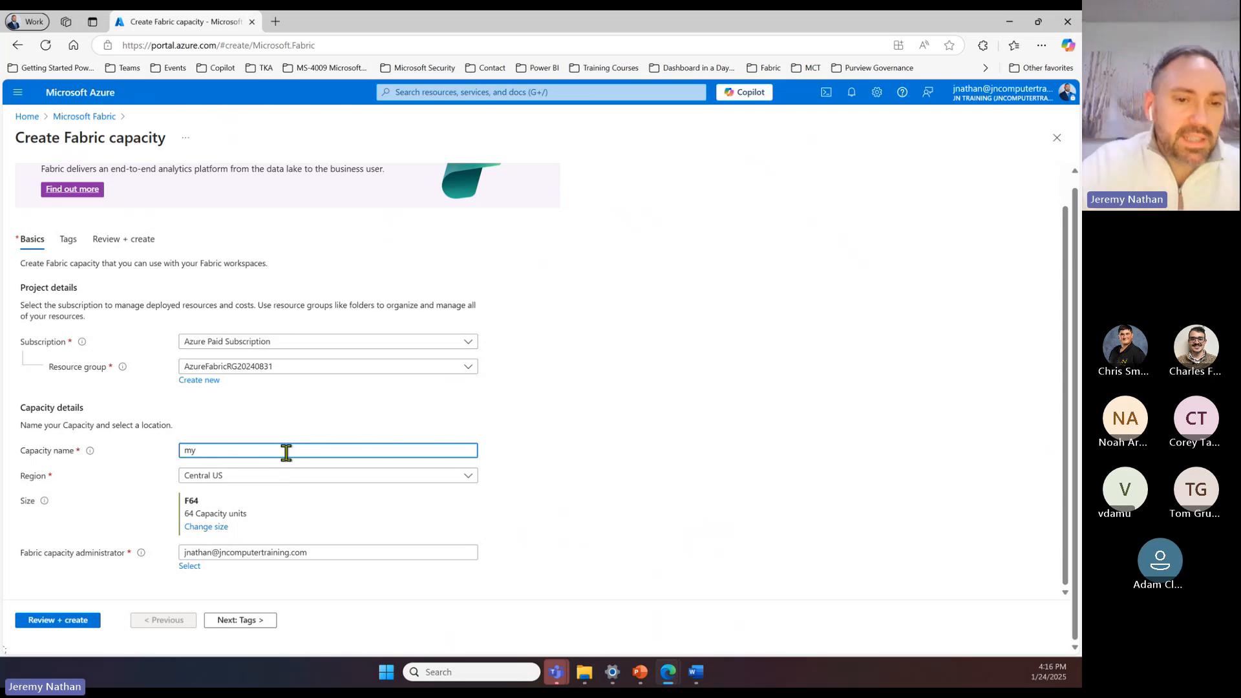
key("BackSpace")
key("BackSpace")
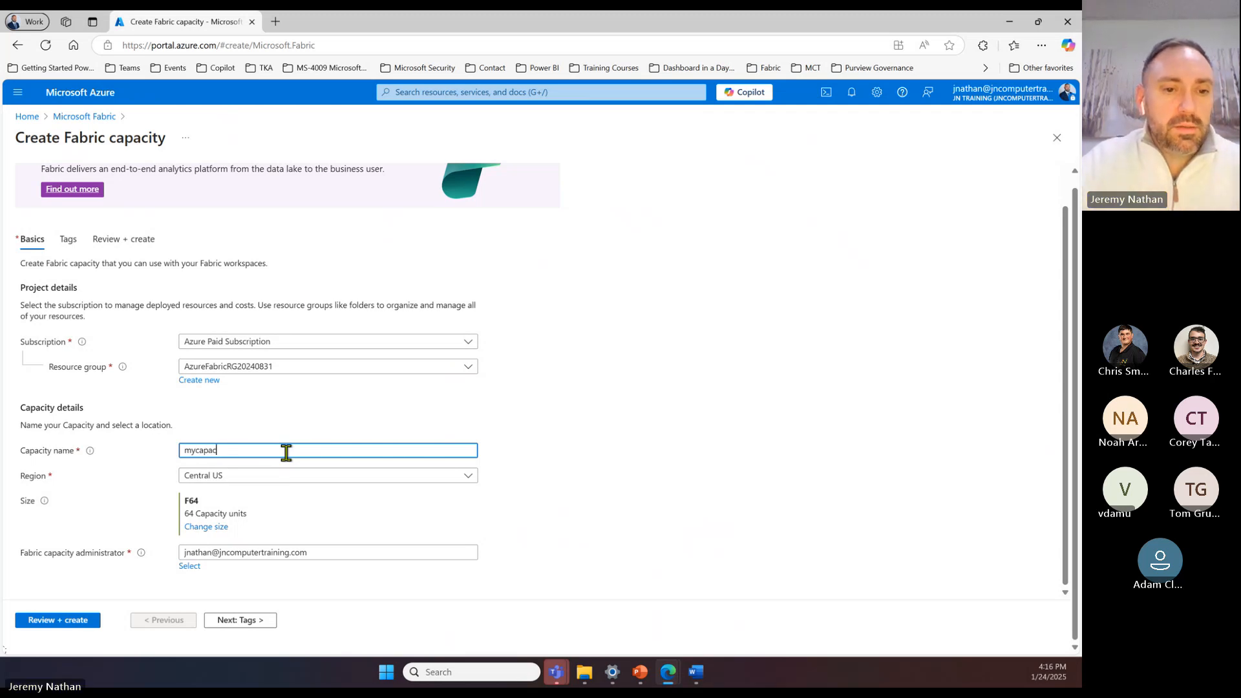
type("name20250124")
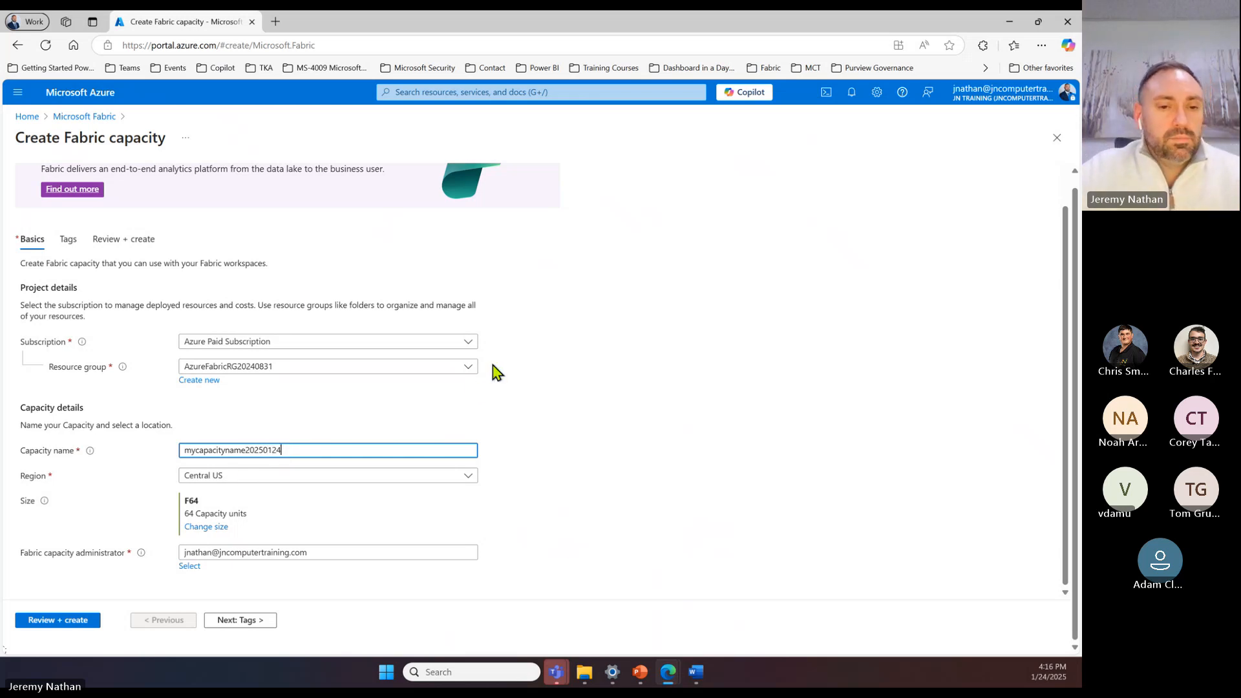
left_click(266, 483)
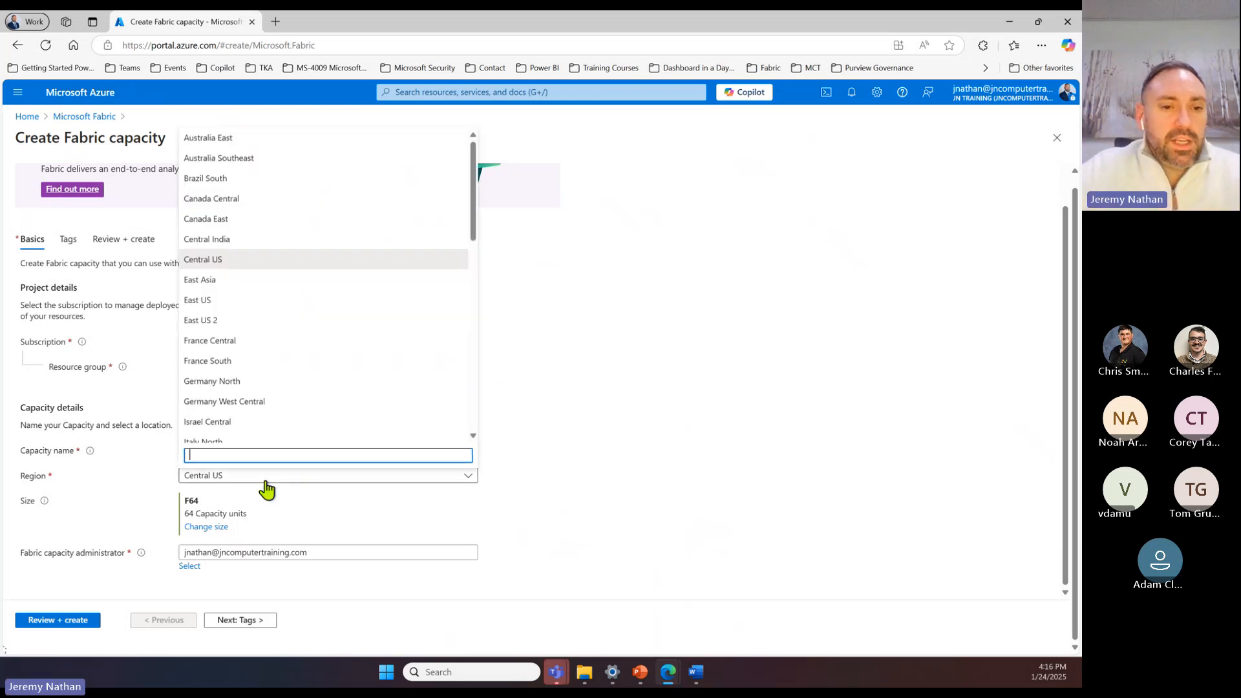
left_click(230, 301)
Step: Examine the available resource sizes with their estimated monthly costs, and leave the creation form for the Microsoft Fabric capacity list
scroll(388, 498, "down", 1)
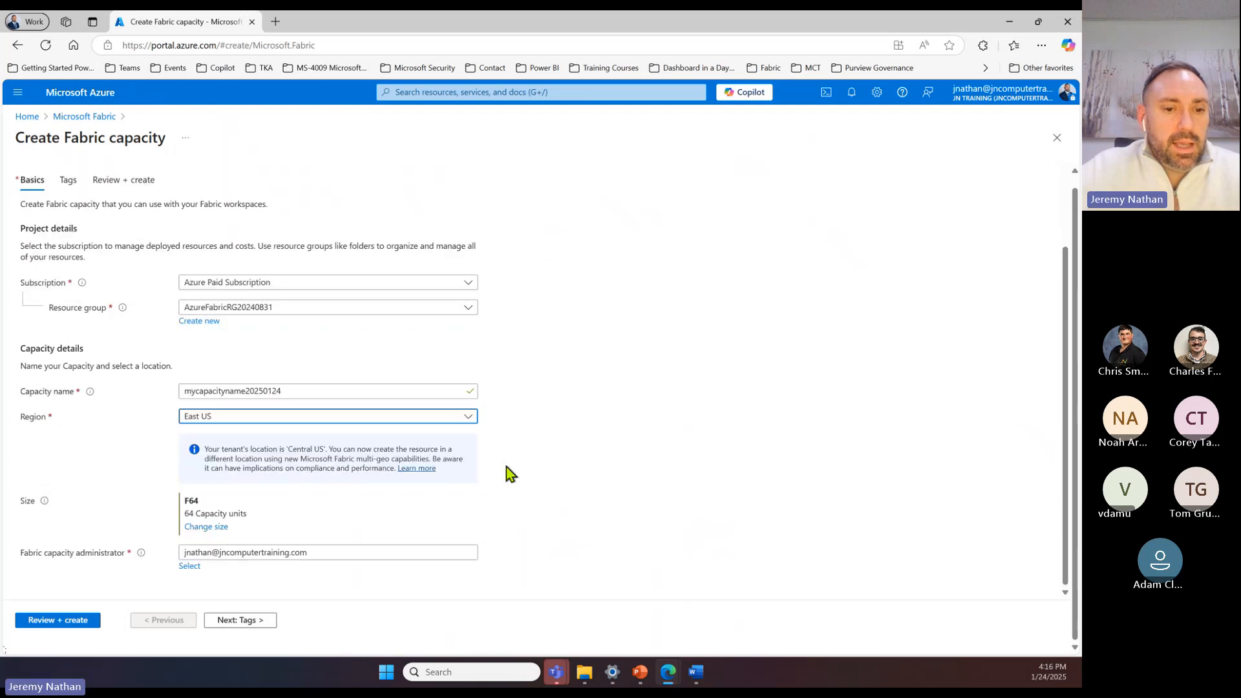
left_click(215, 527)
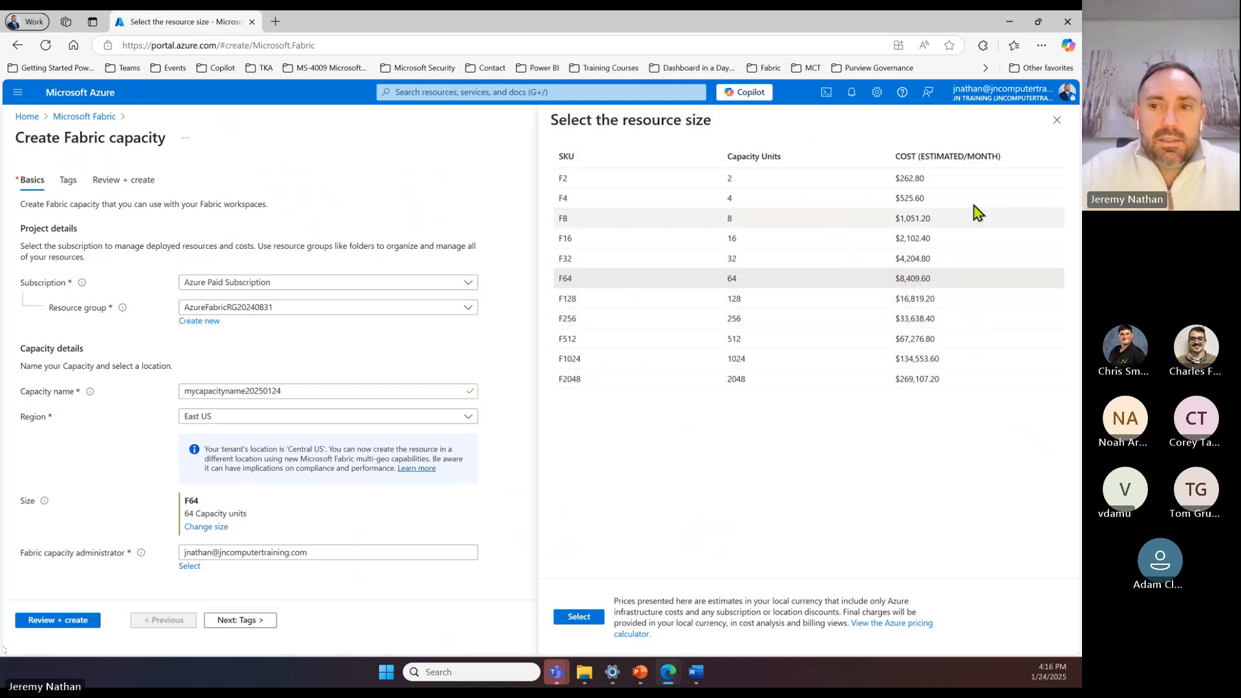
left_click(1057, 120)
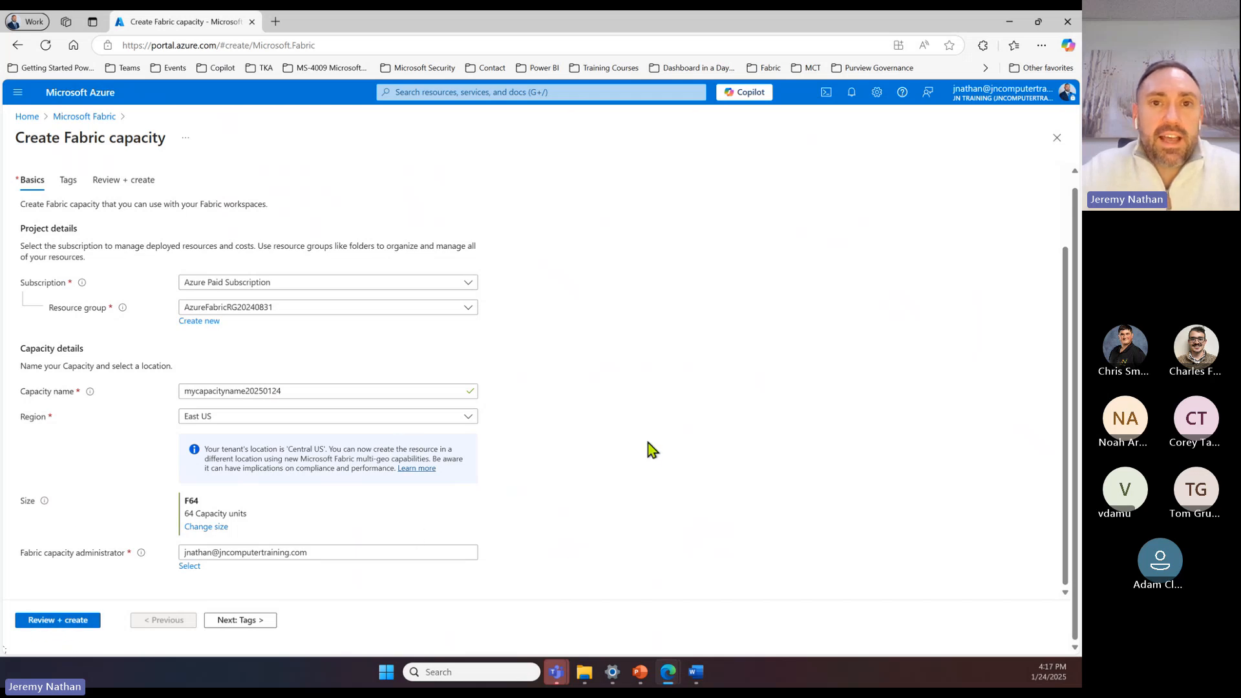
left_click(84, 120)
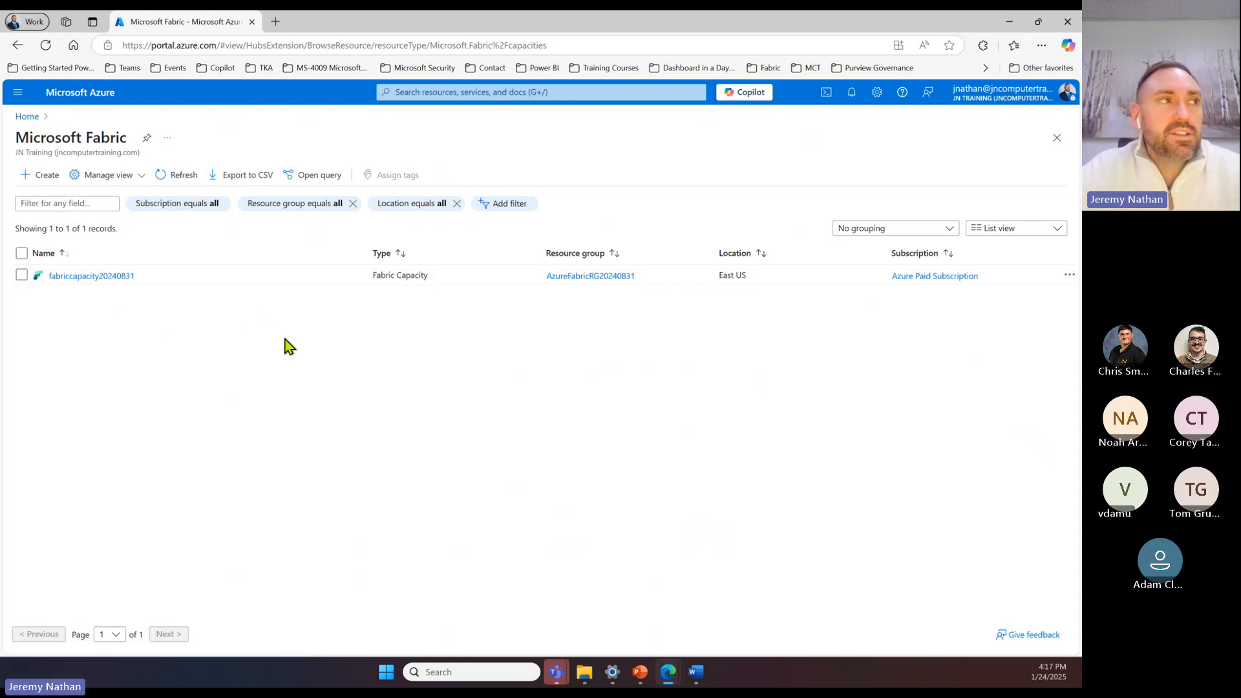
Step: Open the bookmarked Power BI service in a new browser tab and sign in with the first listed work account
key("alt+Tab")
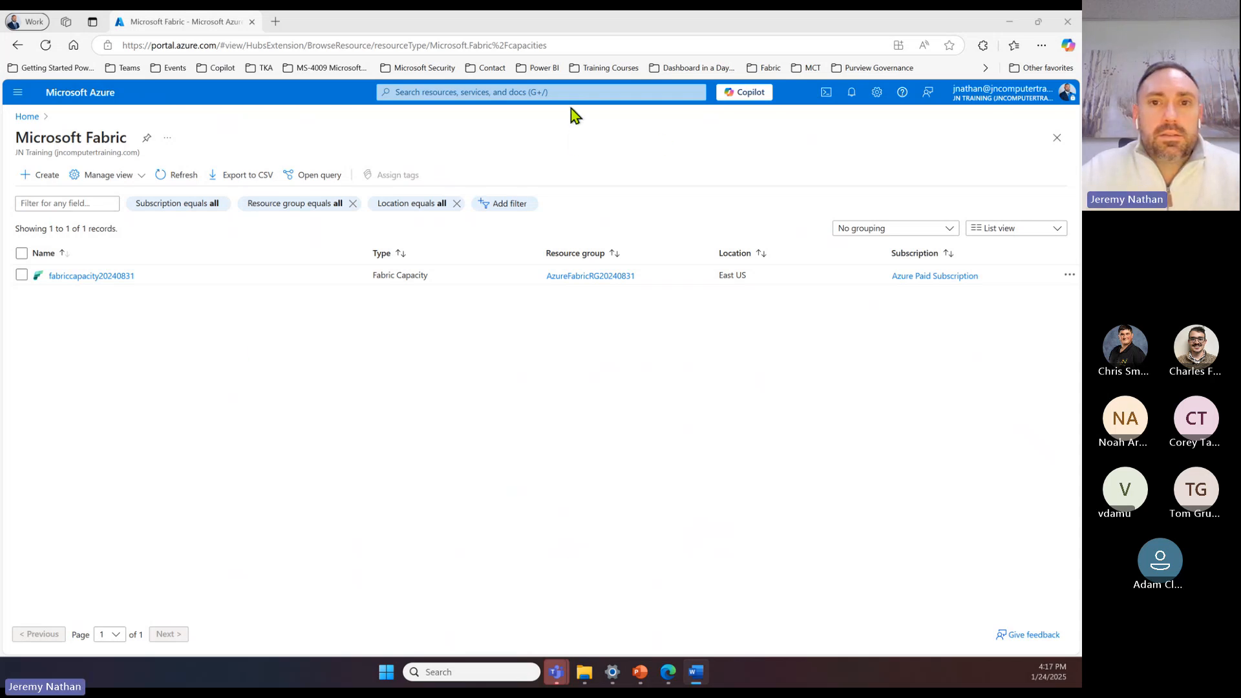
left_click(276, 24)
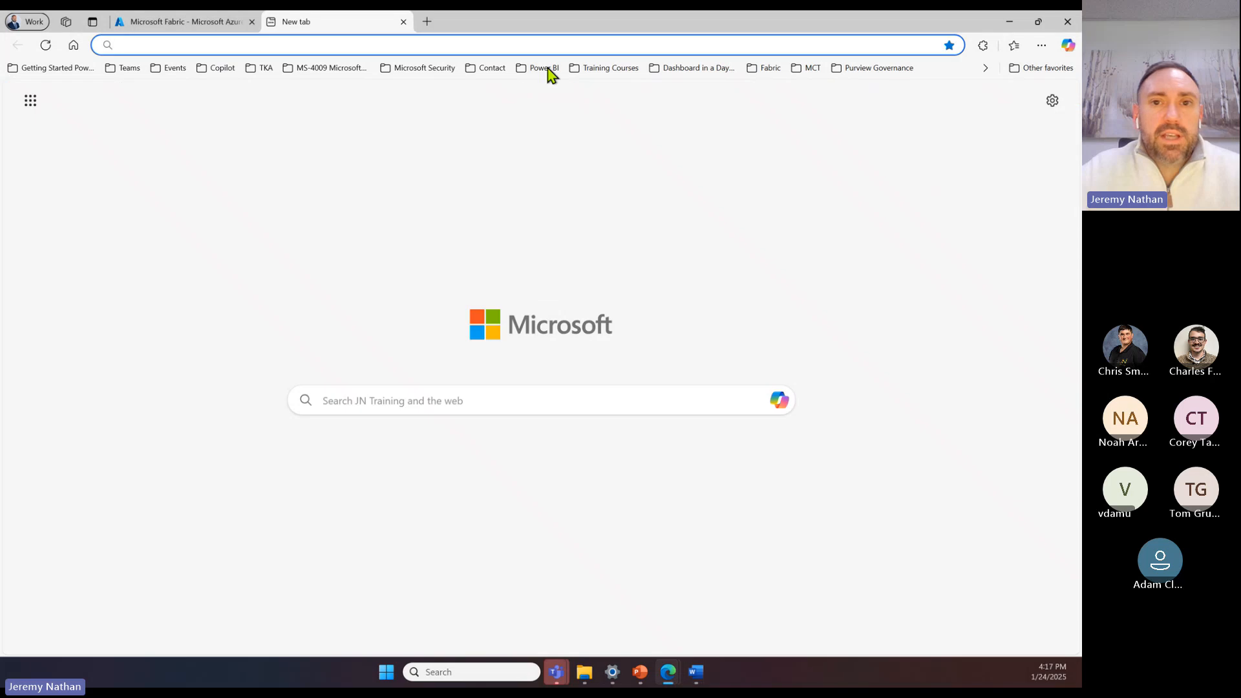
left_click(546, 67)
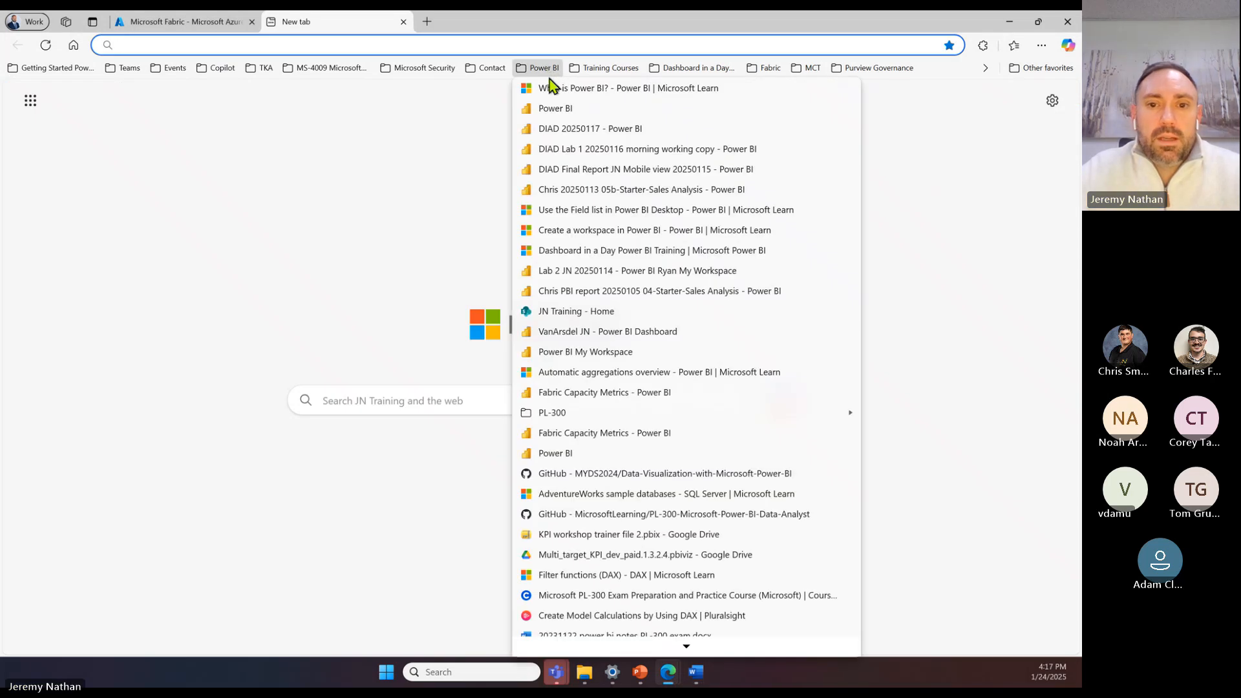
left_click(557, 111)
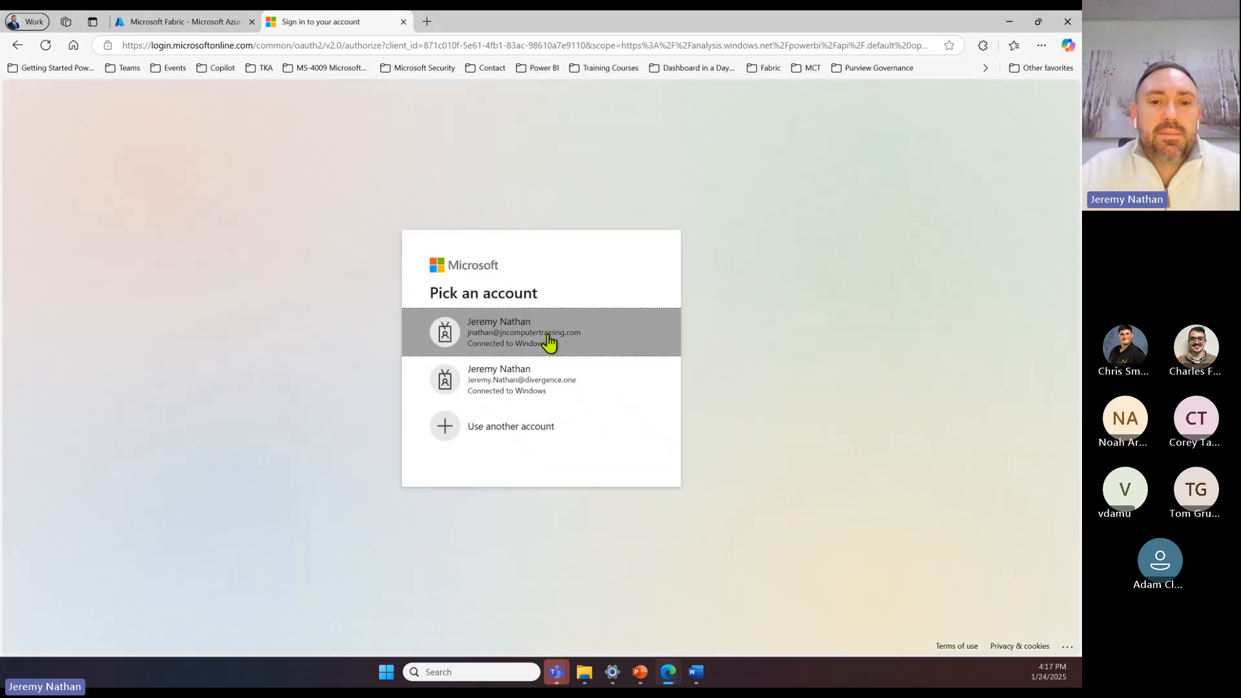
left_click(549, 343)
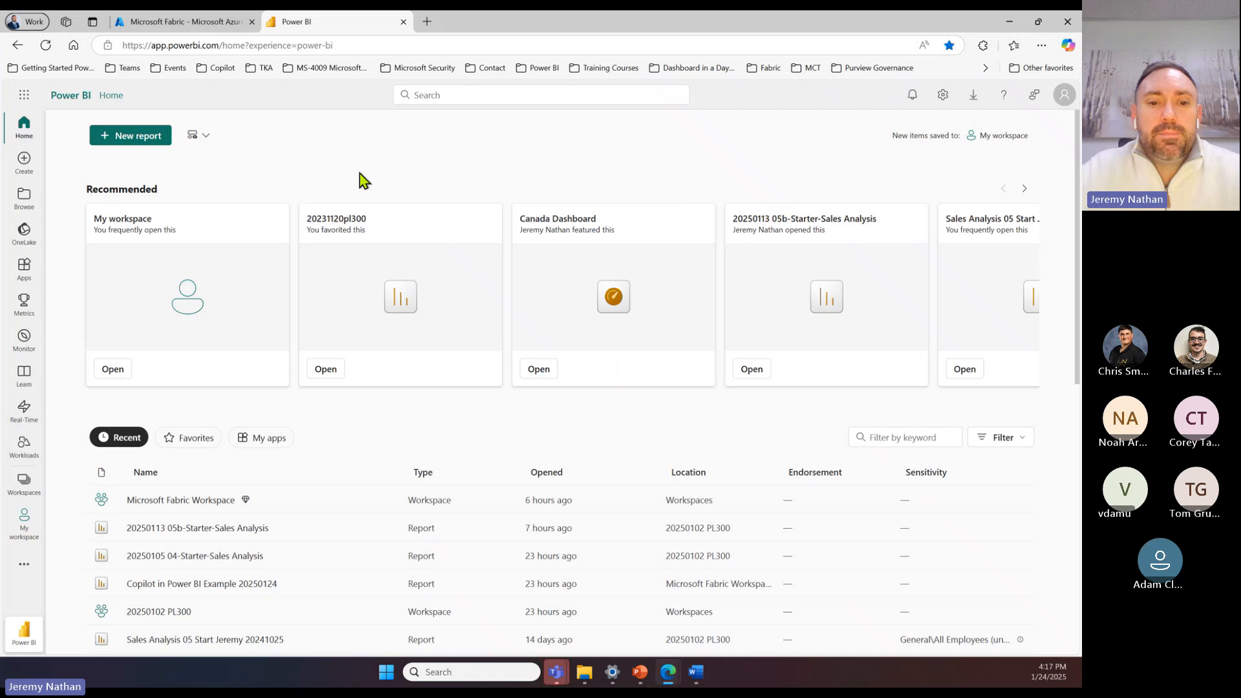
Step: Open the Power BI admin portal and examine the "Users can create Fabric items" tenant setting and the Microsoft Fabric settings below it
left_click(944, 99)
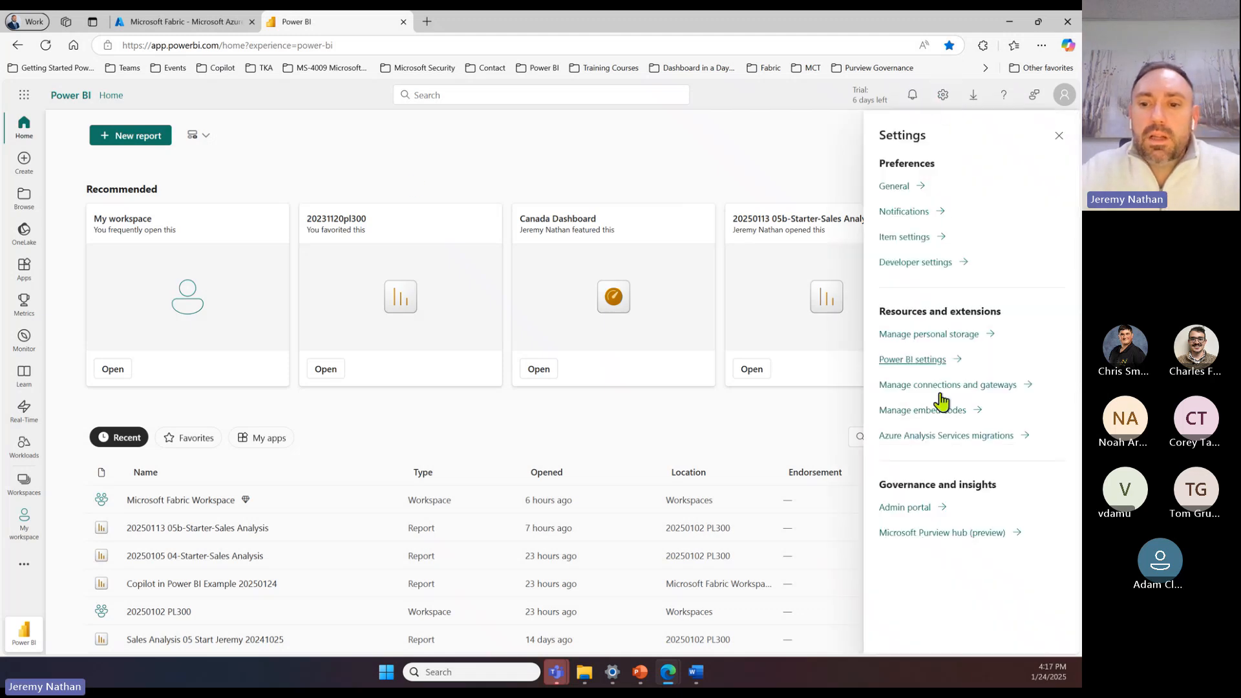
left_click(919, 513)
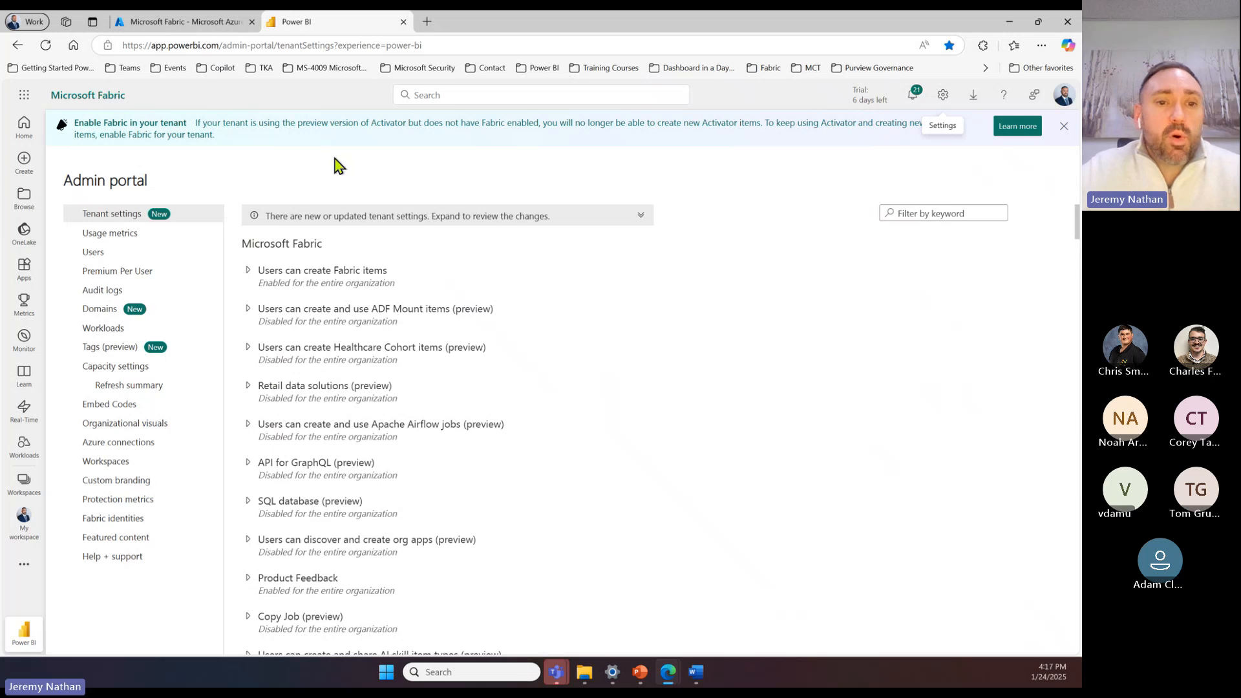
left_click(249, 278)
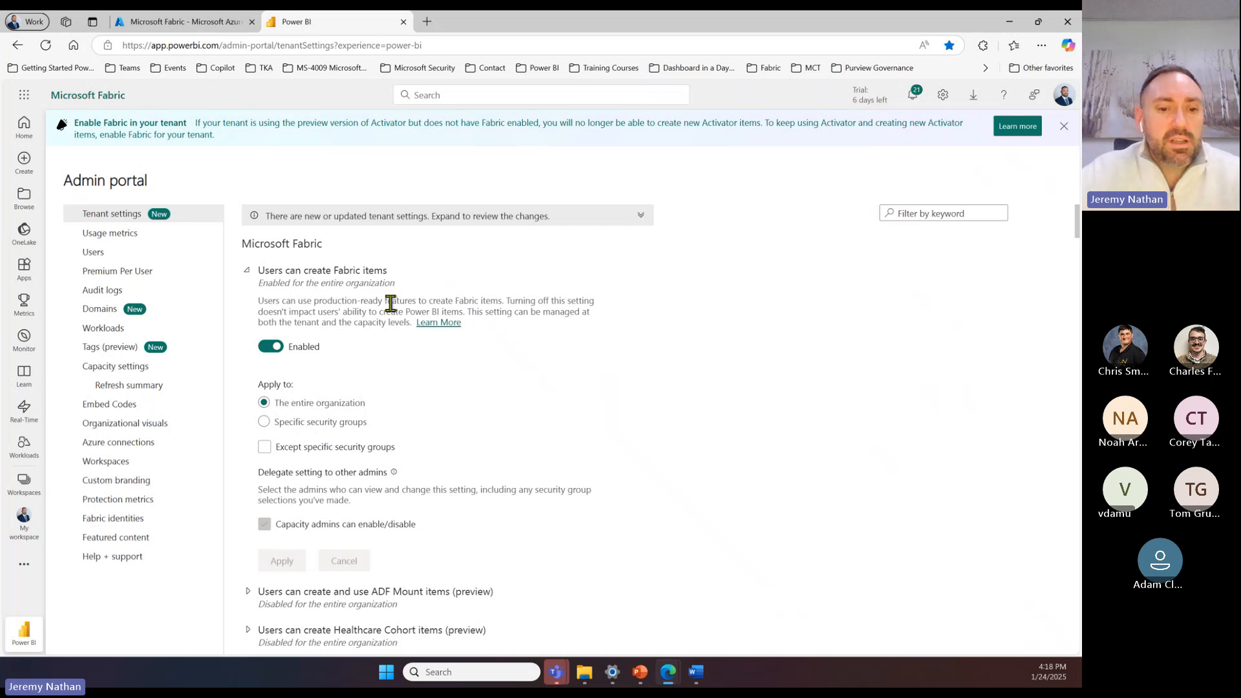
scroll(470, 428, "down", 1)
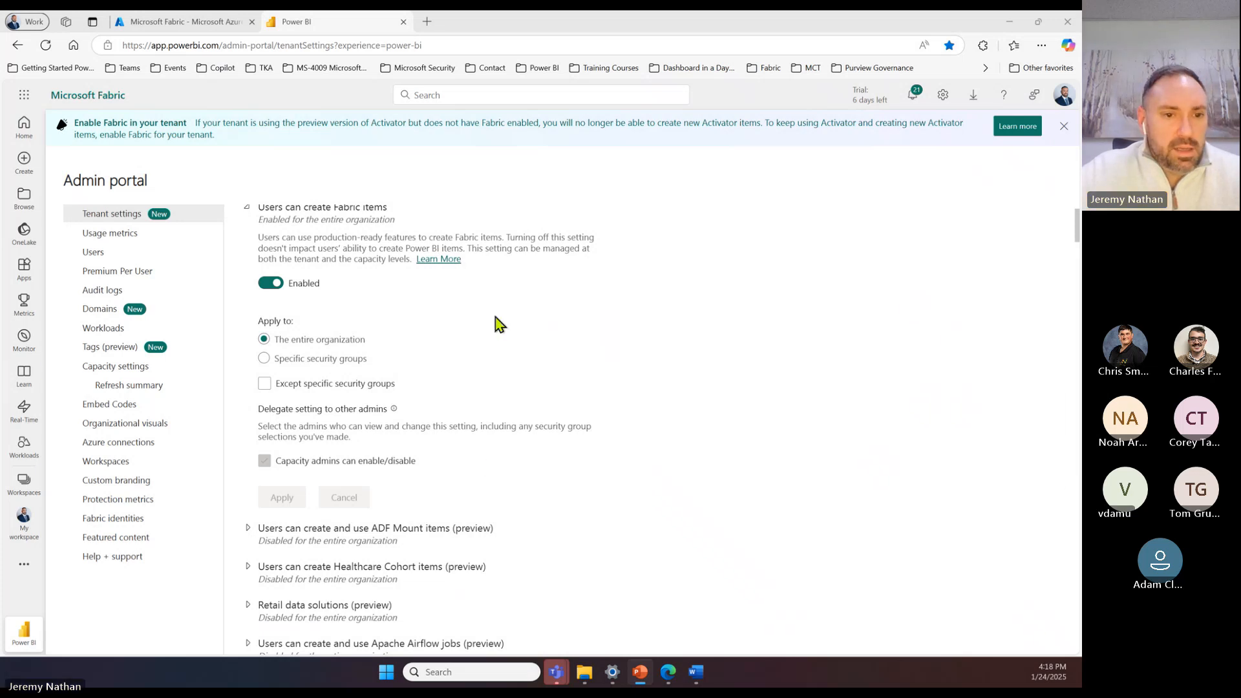
scroll(501, 330, "down", 1)
scroll(500, 331, "down", 3)
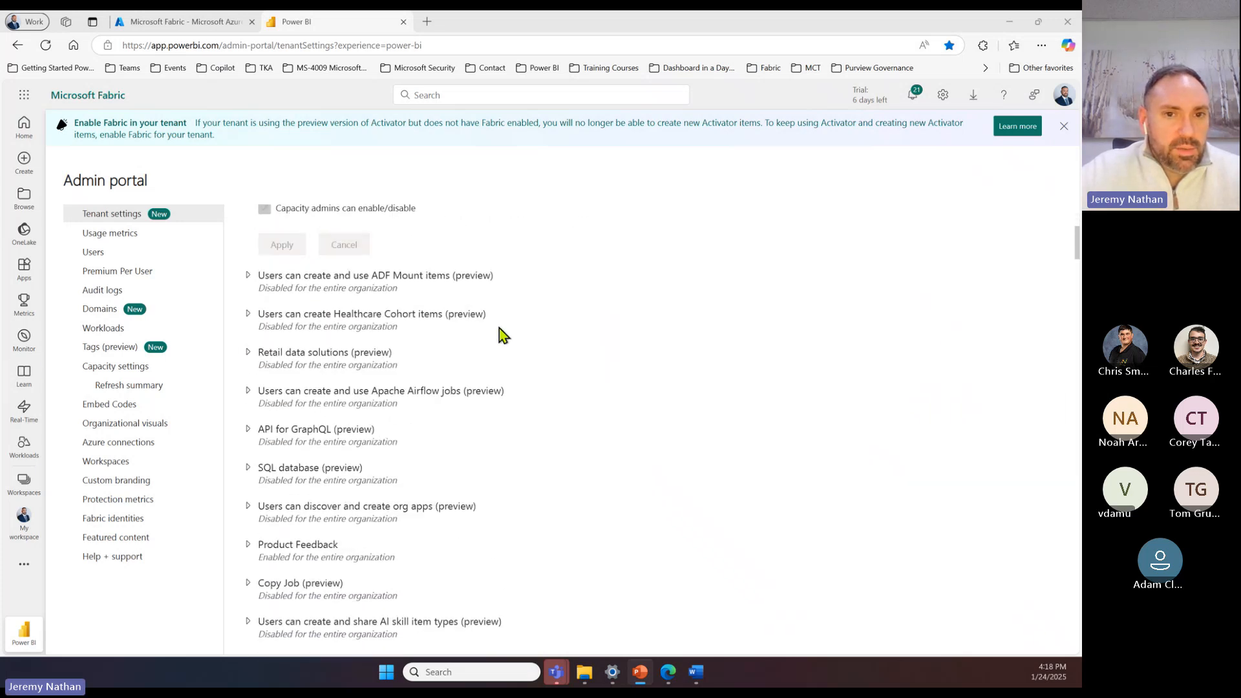
scroll(502, 343, "up", 1)
scroll(503, 358, "down", 3)
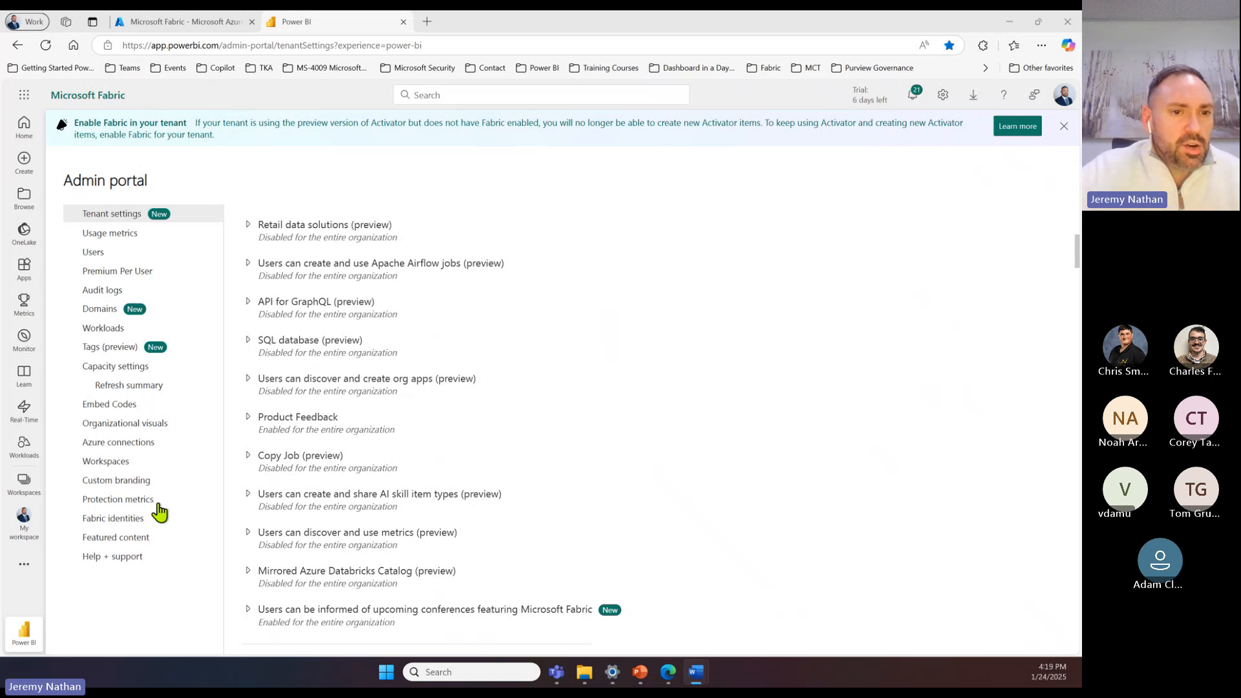
Step: View the organization's workspaces with their capacity assignments in the admin portal, checking them against the Fabric capacity list in Azure
left_click(102, 470)
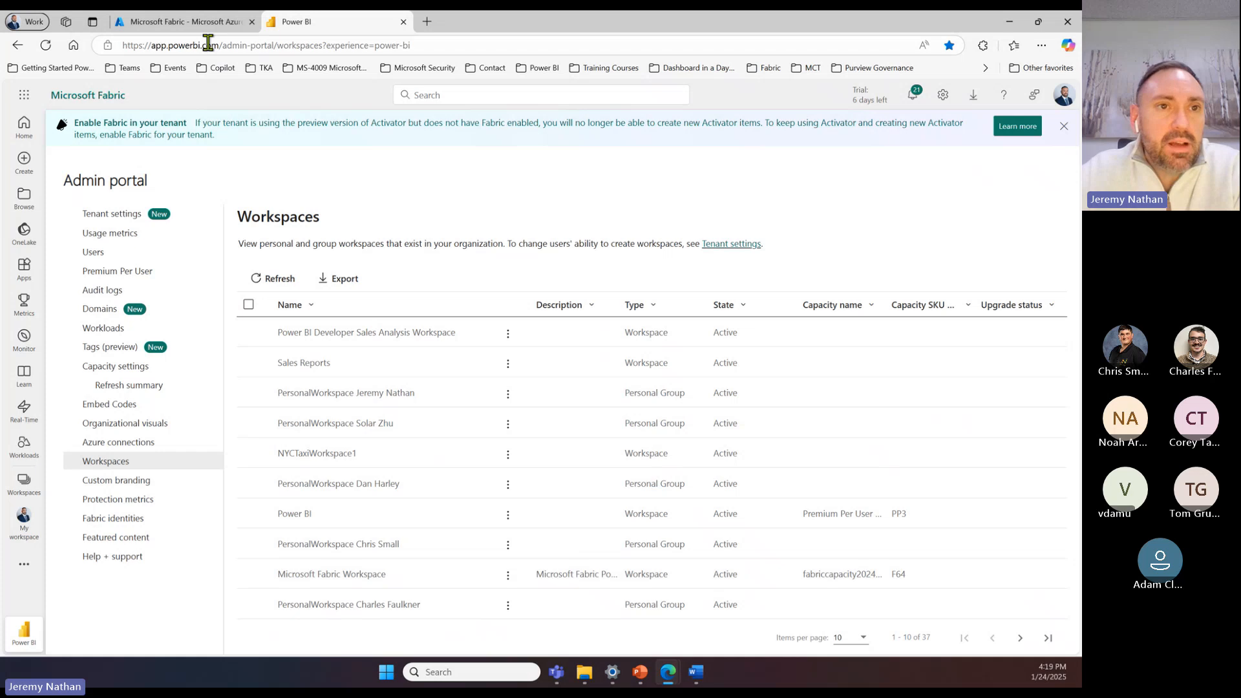
left_click(184, 24)
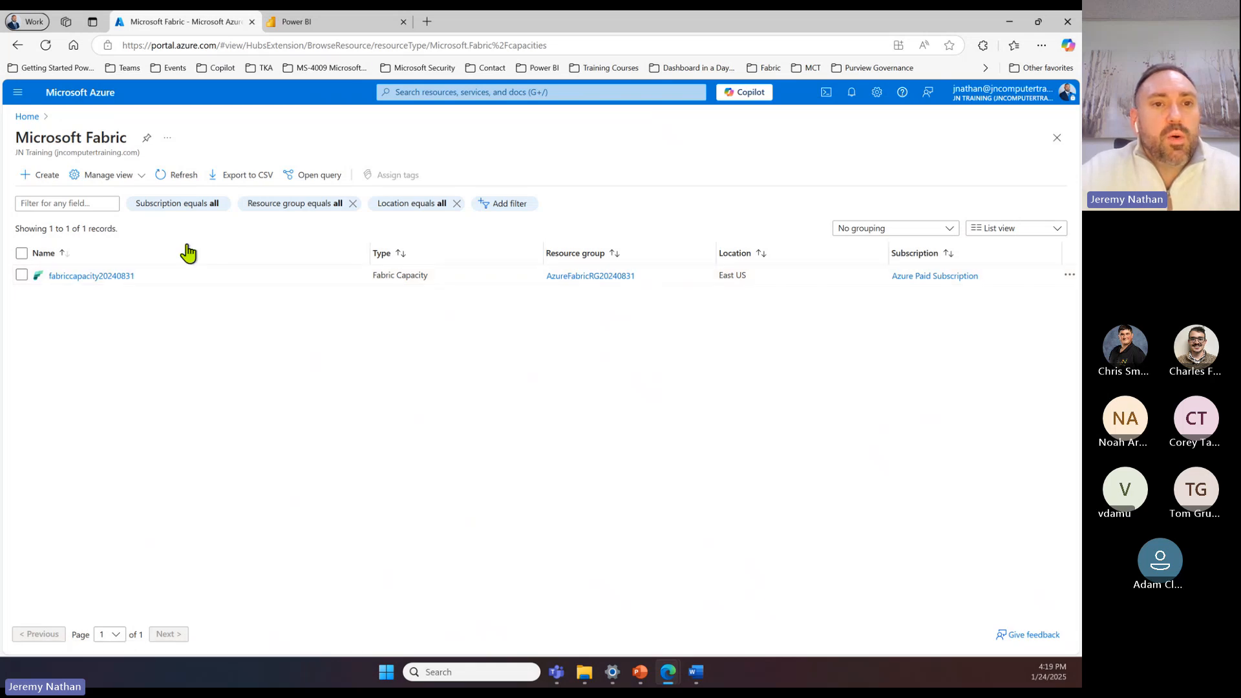
left_click(340, 25)
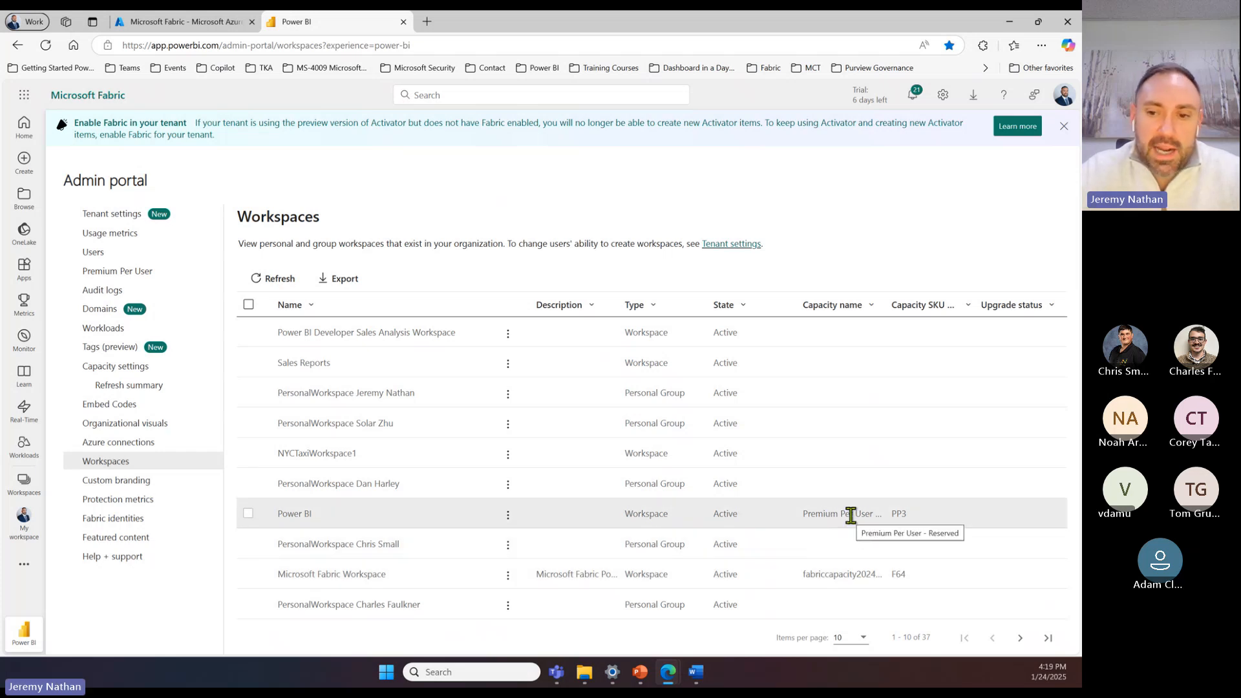
Step: View the second page of organization workspaces, return to the home page, and check the license markers in the workspace list
left_click(1019, 638)
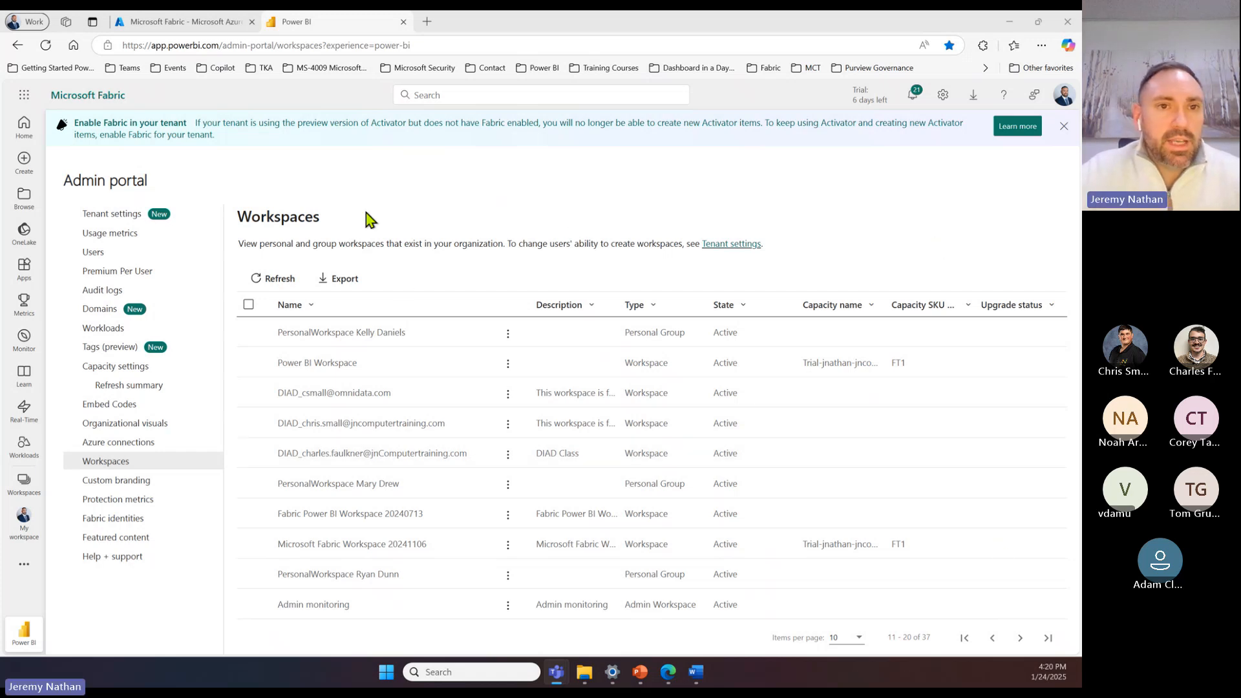
left_click(24, 126)
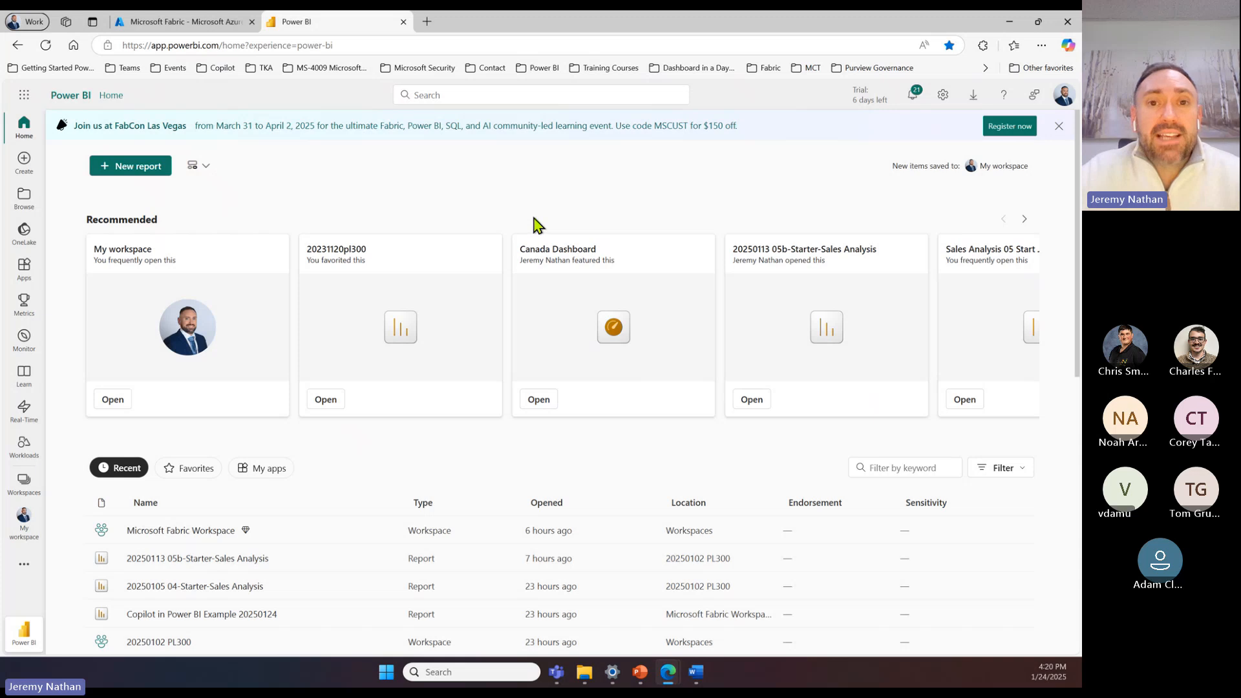
left_click(25, 491)
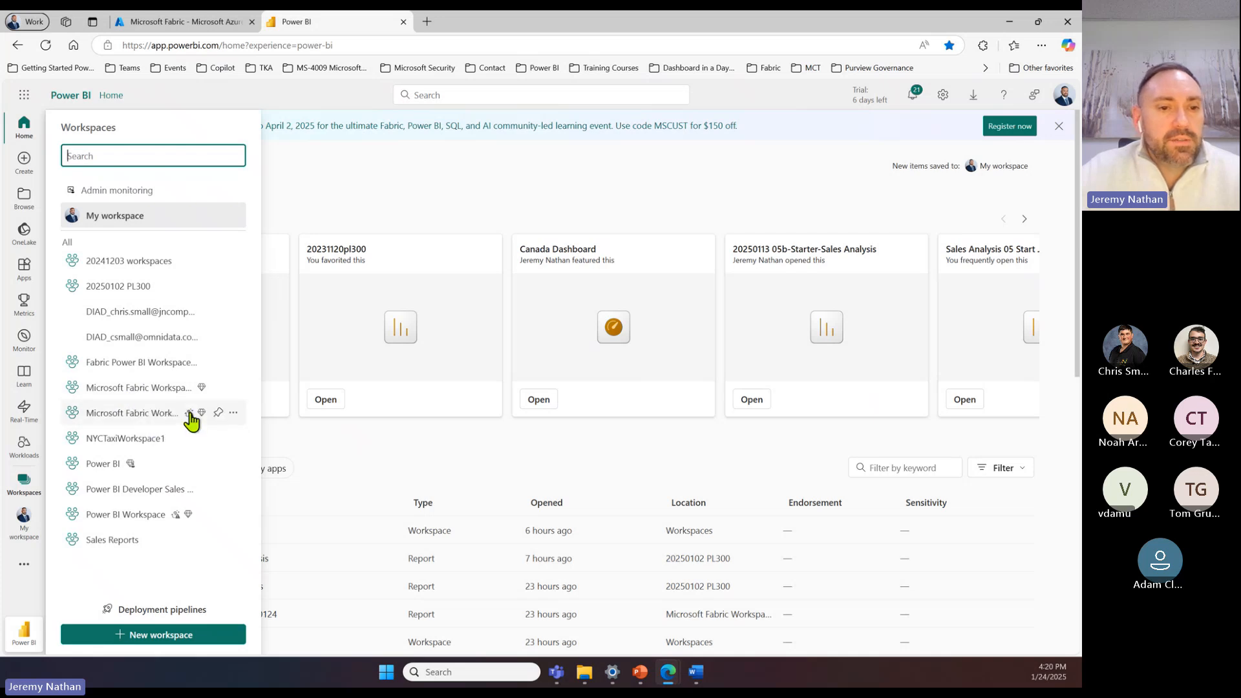
mouse_move(189, 417)
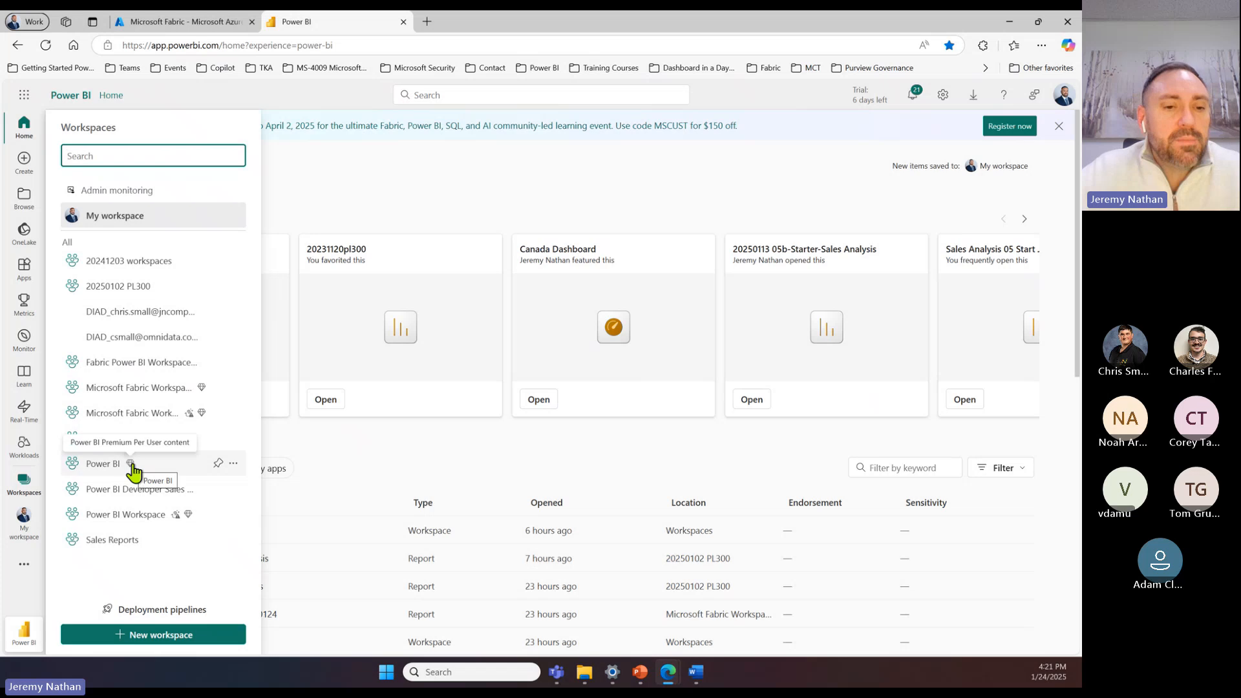
mouse_move(132, 465)
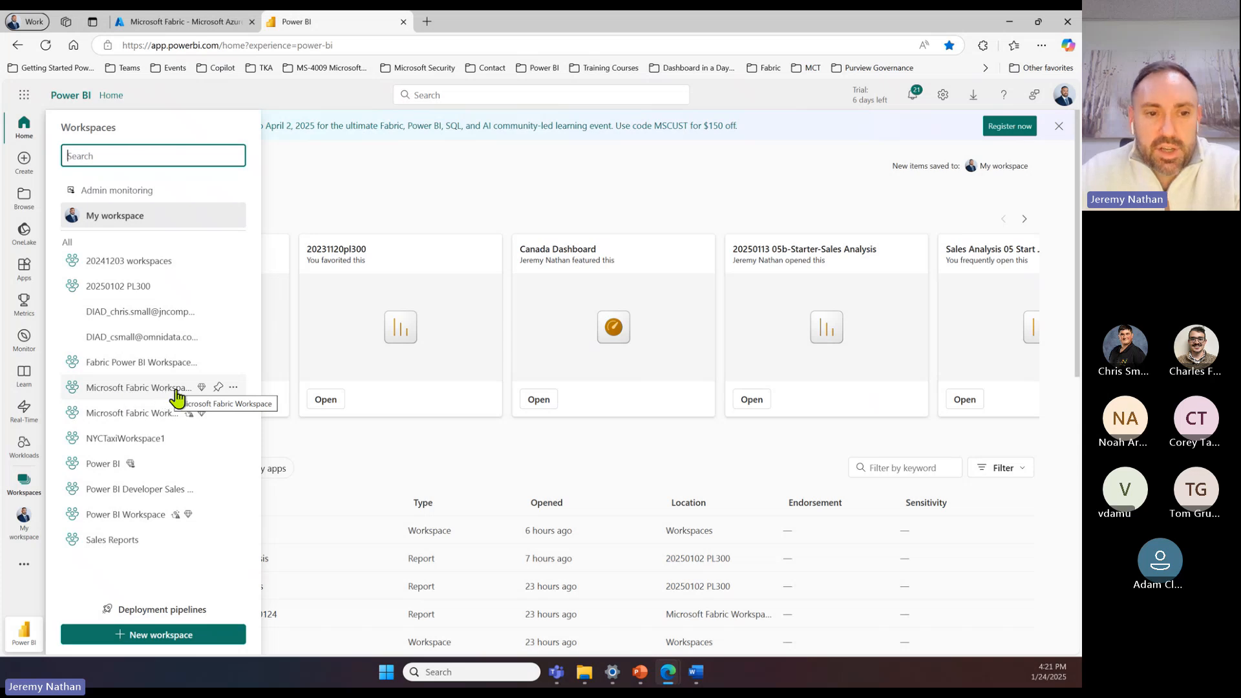
Step: Open Microsoft Fabric Workspace 20241106 and examine the license configuration in its workspace settings
left_click(139, 419)
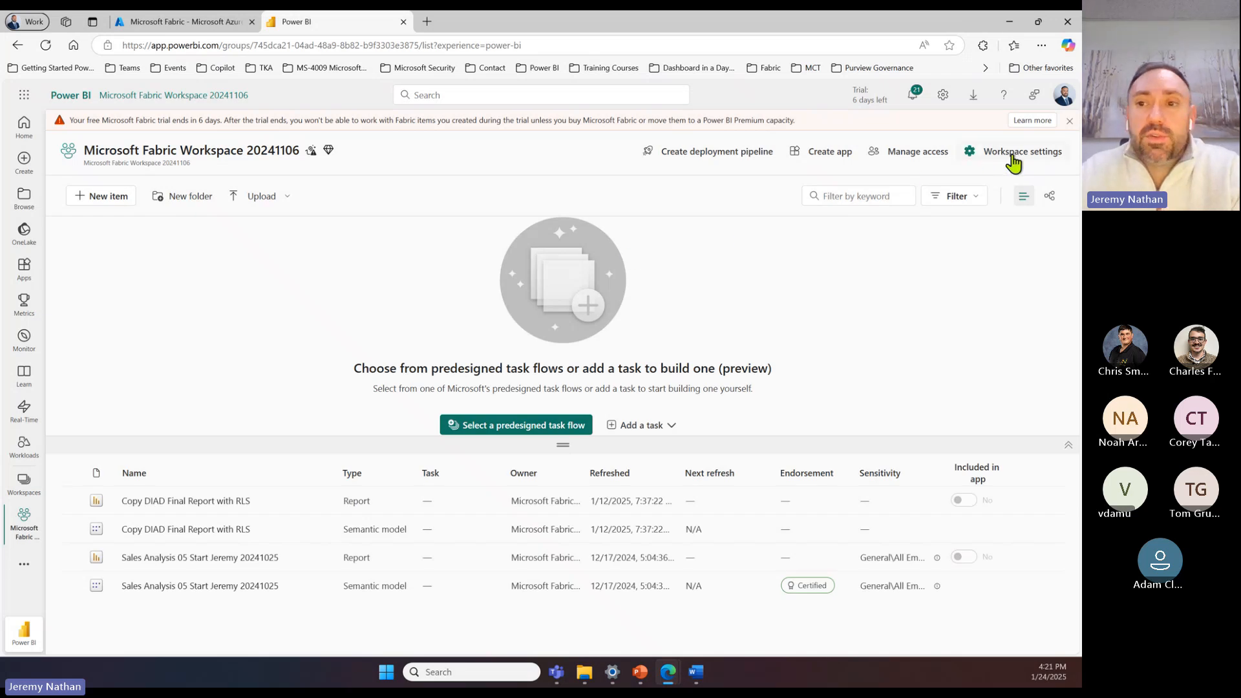
left_click(1016, 153)
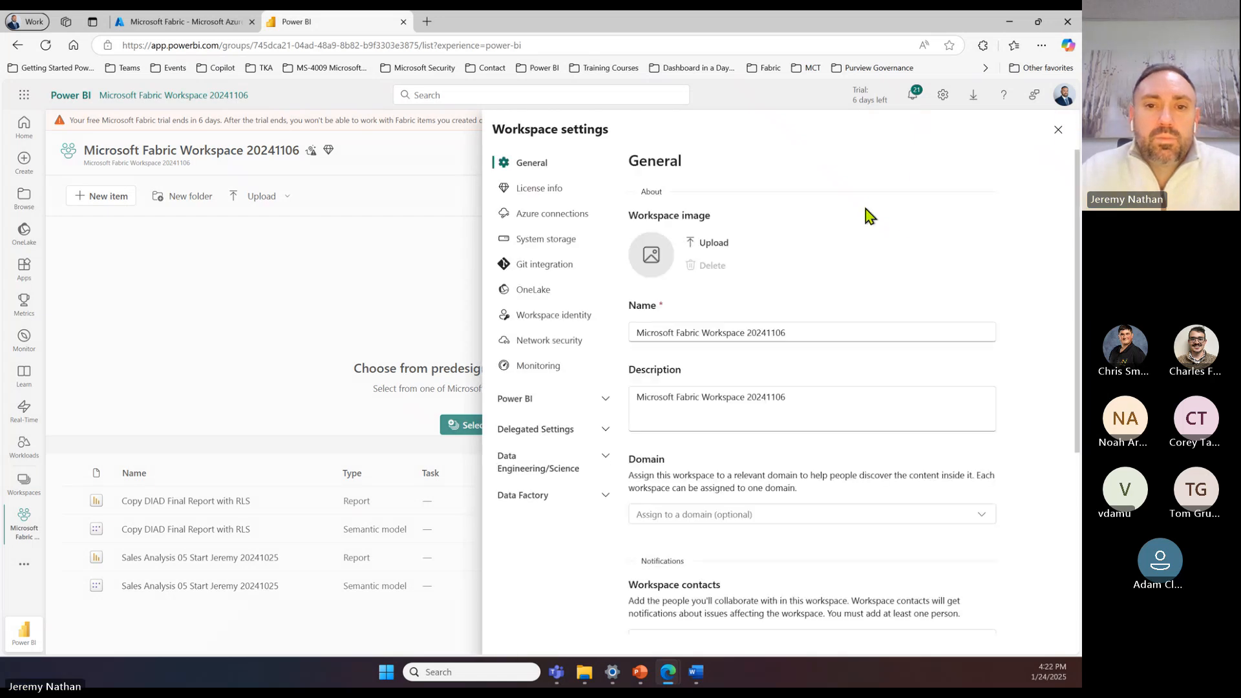
left_click(539, 192)
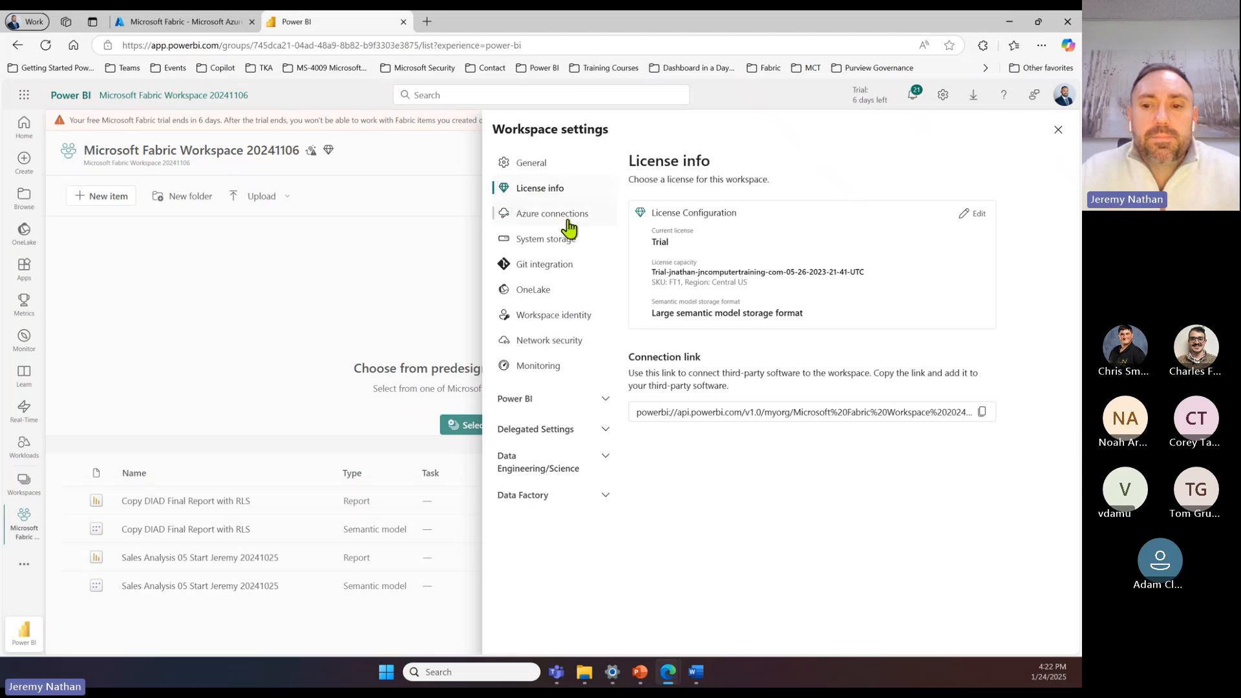
left_click_drag(650, 212, 665, 241)
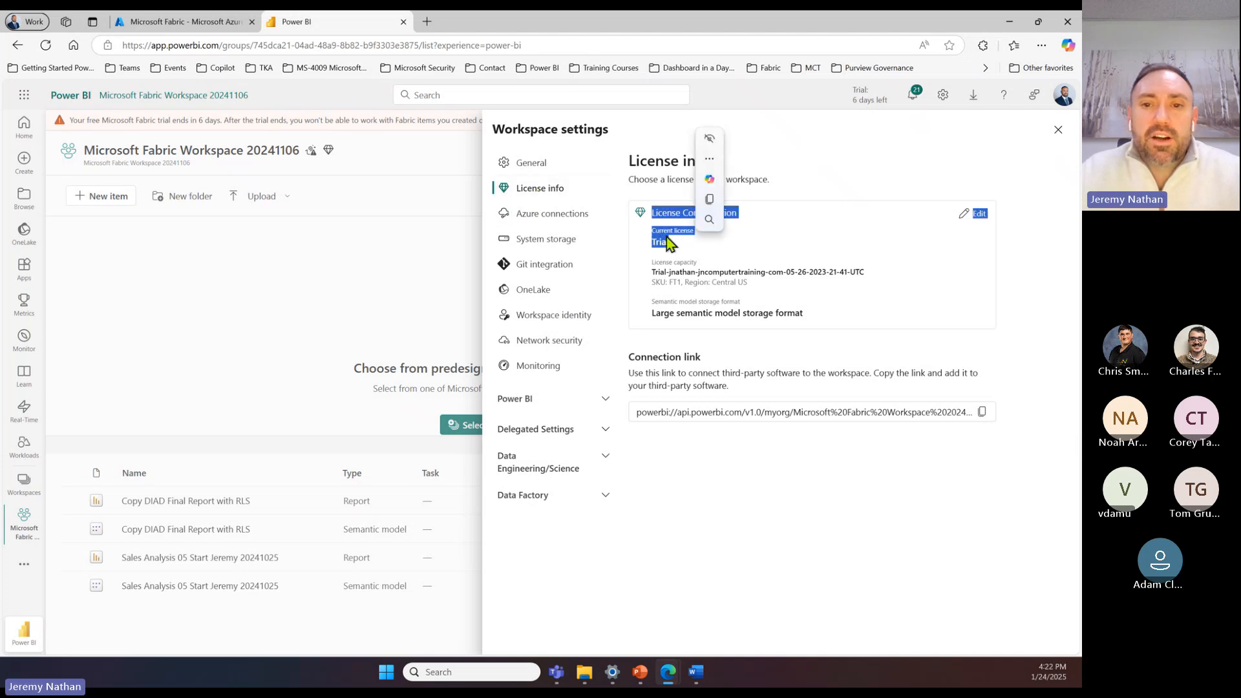
left_click(672, 248)
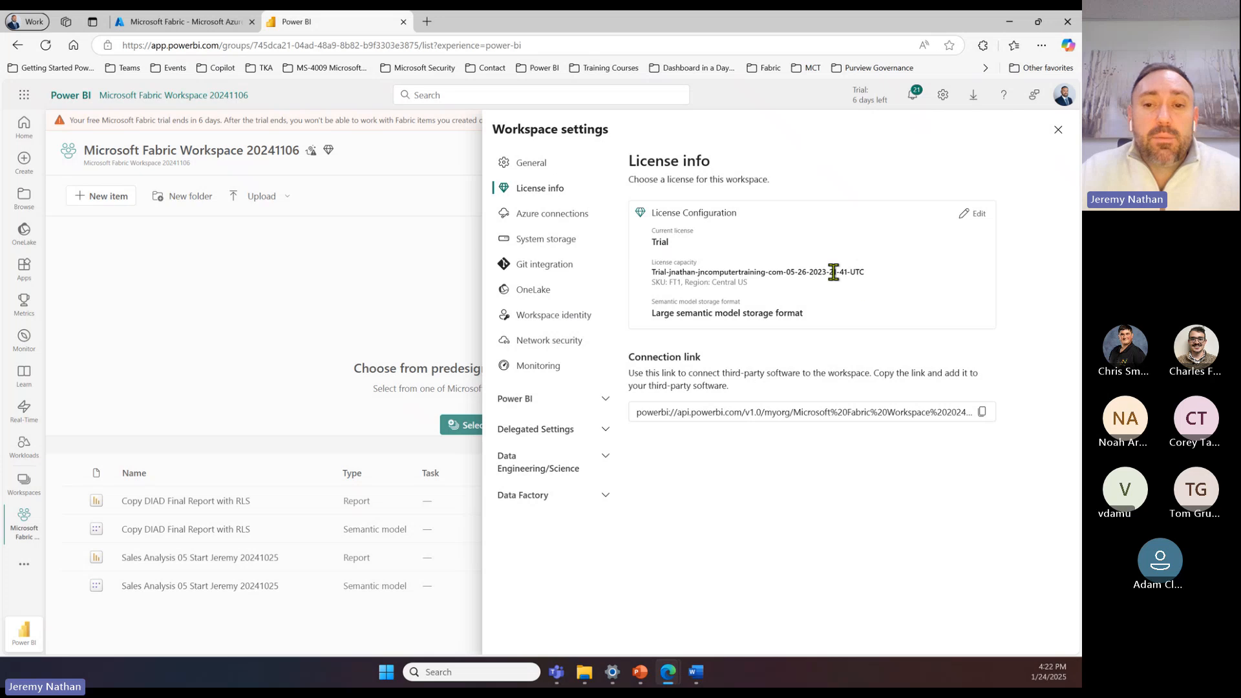
Step: Try switching the workspace license to Fabric capacity with fabriccapacity20240831 - East US, and close the workspace settings discarding the changes
left_click(977, 214)
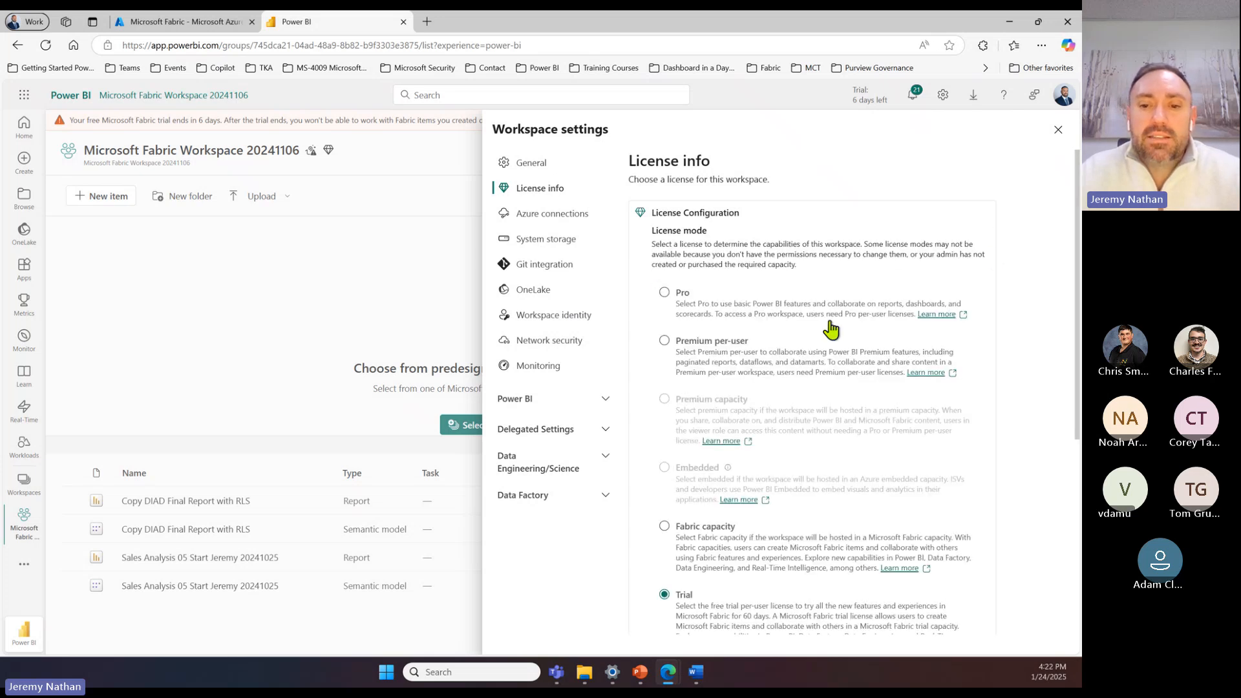
scroll(830, 329, "down", 2)
left_click(665, 407)
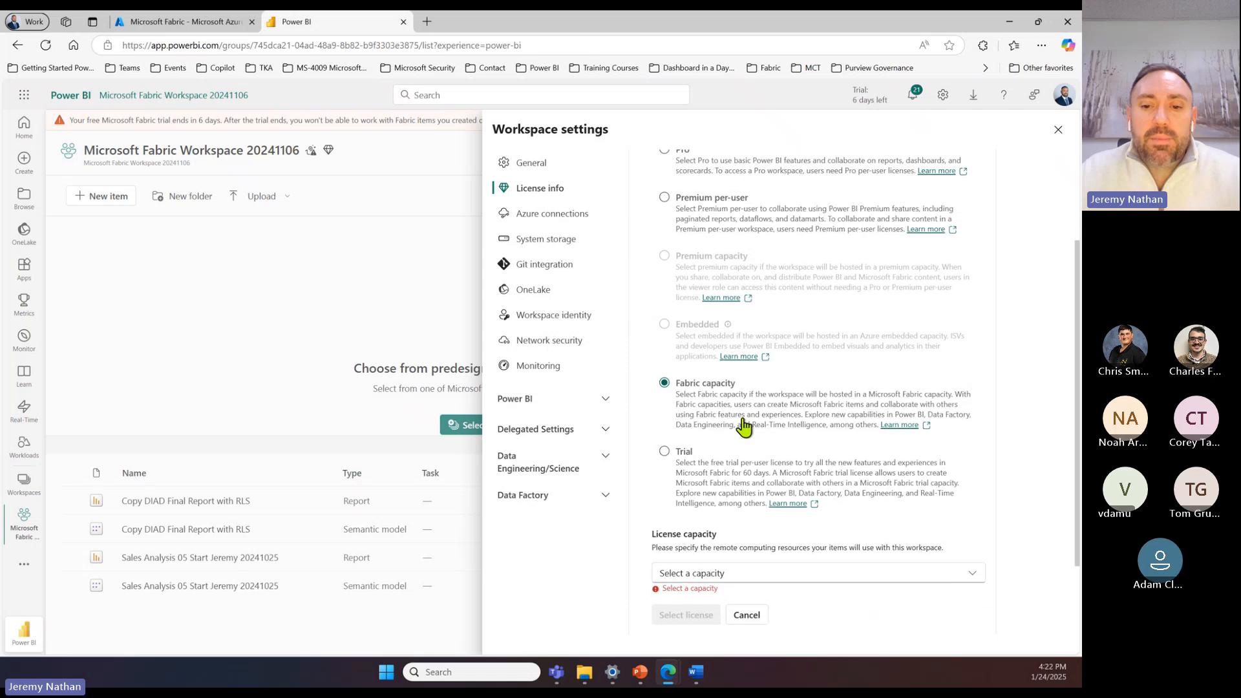
scroll(744, 426, "down", 2)
left_click(741, 483)
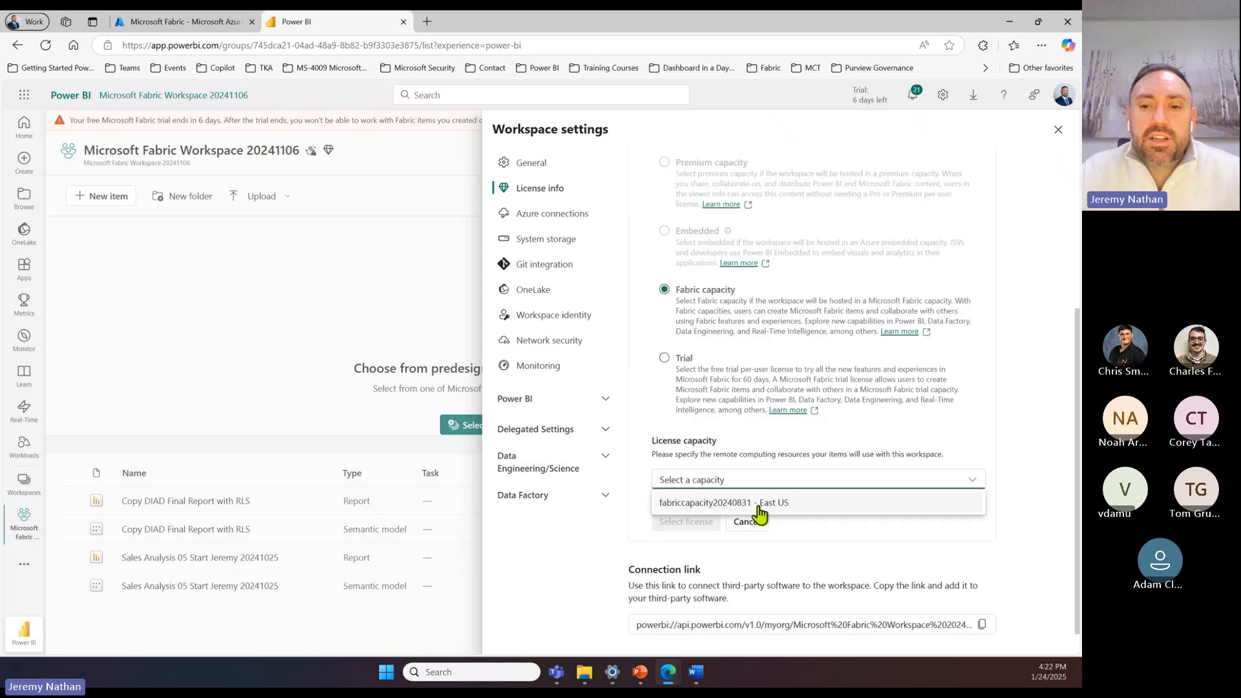
left_click(759, 507)
scroll(779, 548, "down", 1)
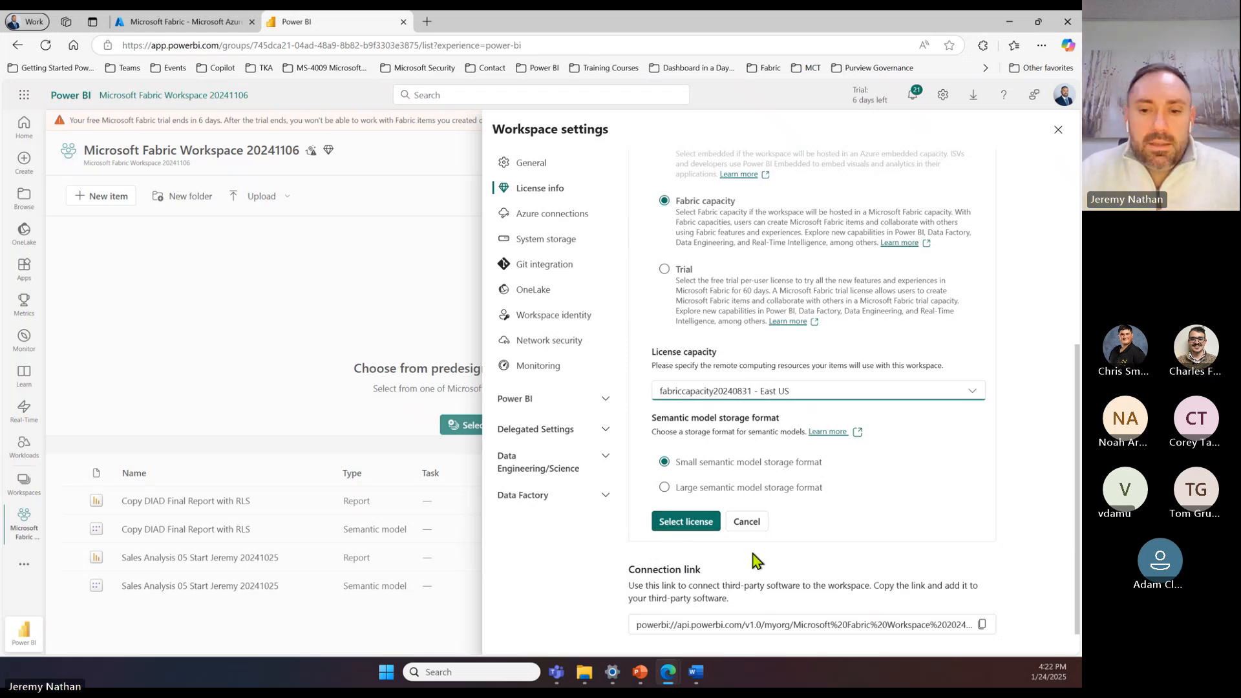
scroll(727, 299, "up", 4)
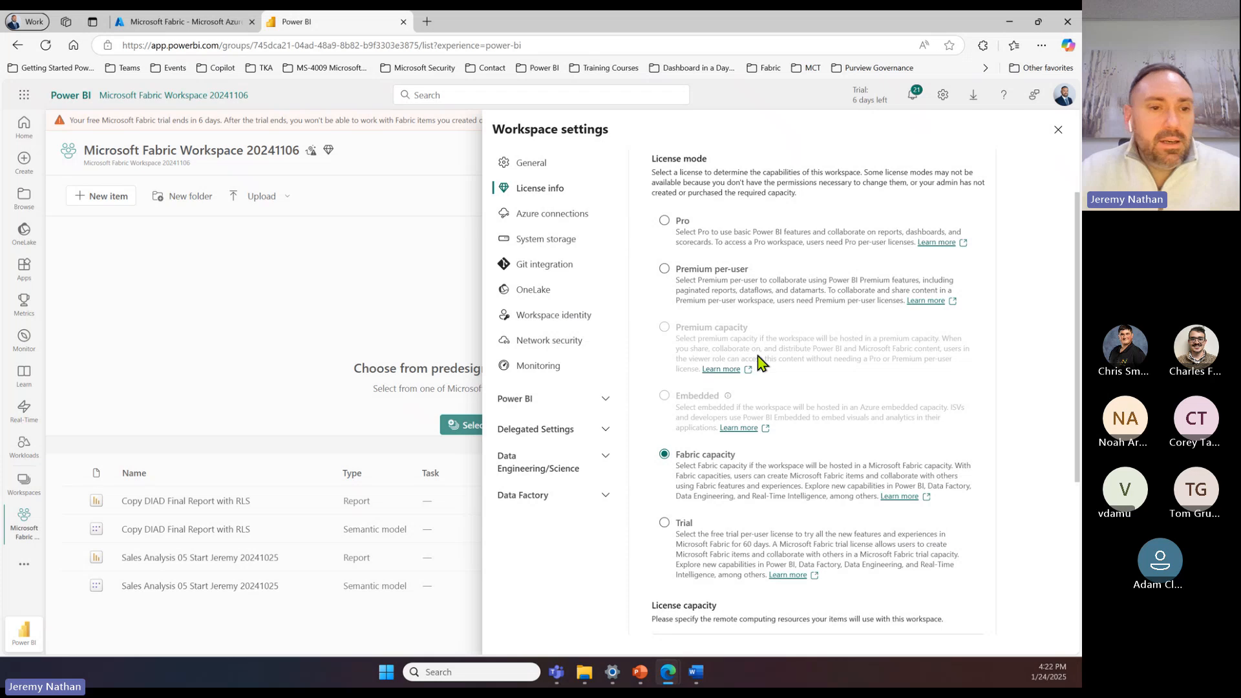
left_click(1059, 132)
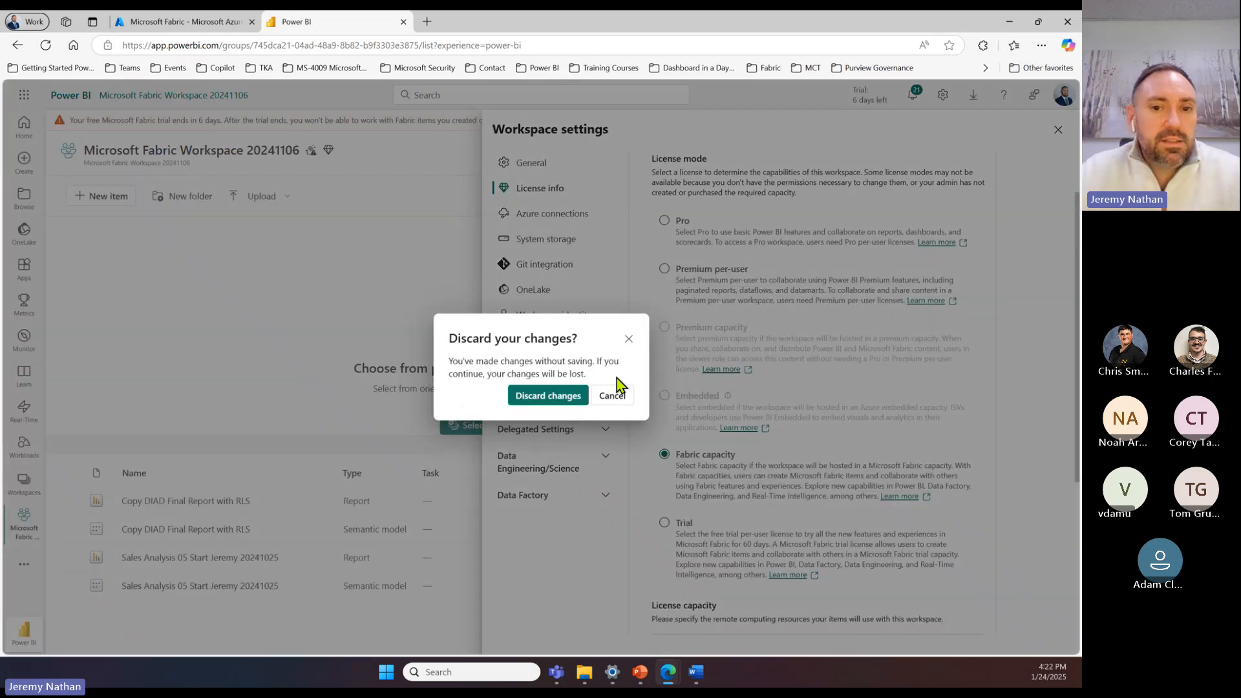
left_click(561, 399)
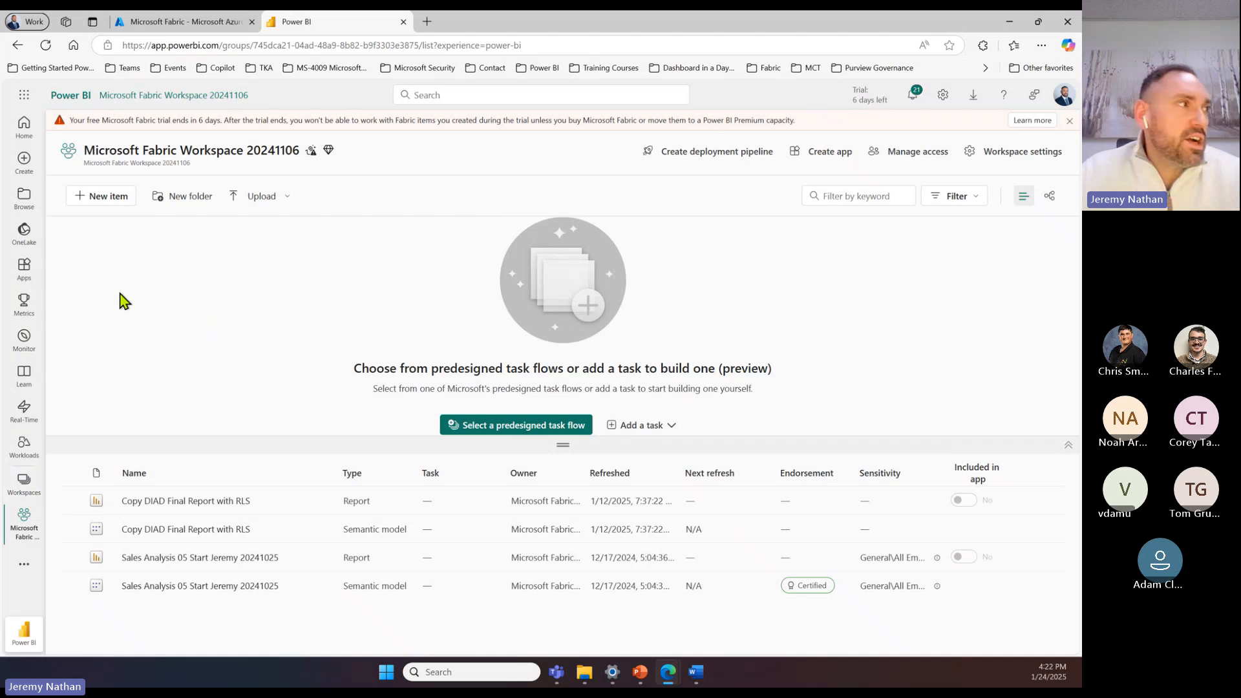
key("alt+Tab")
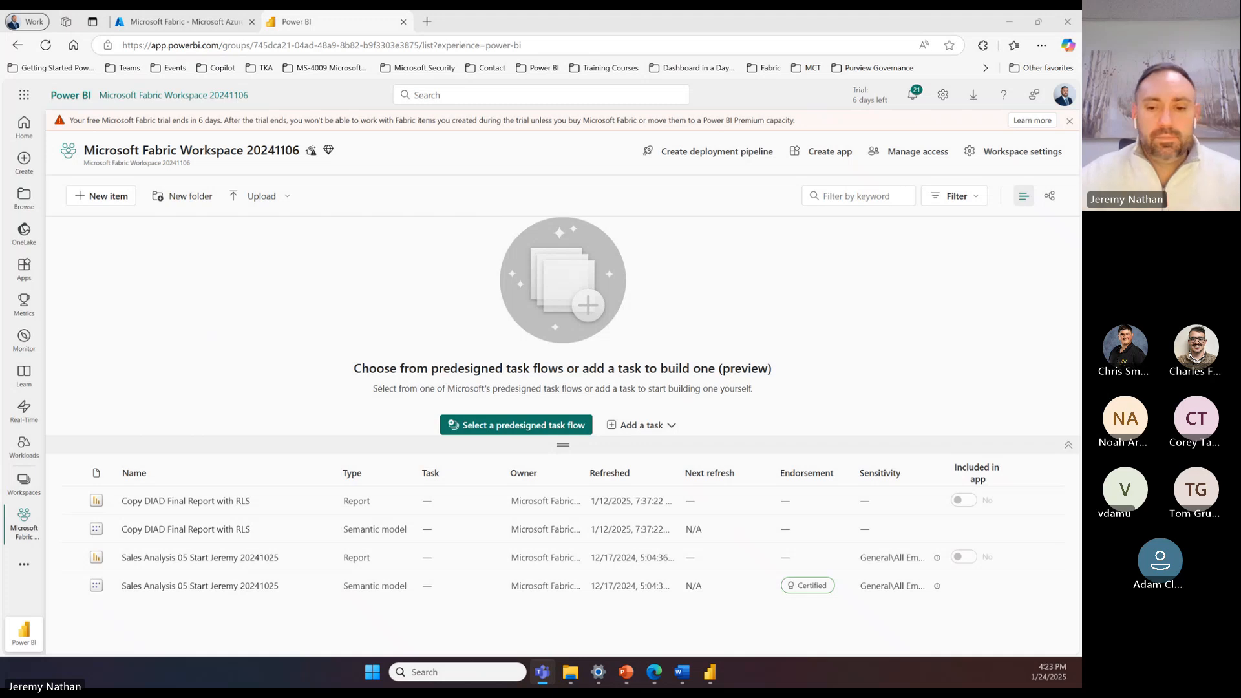
mouse_move(711, 673)
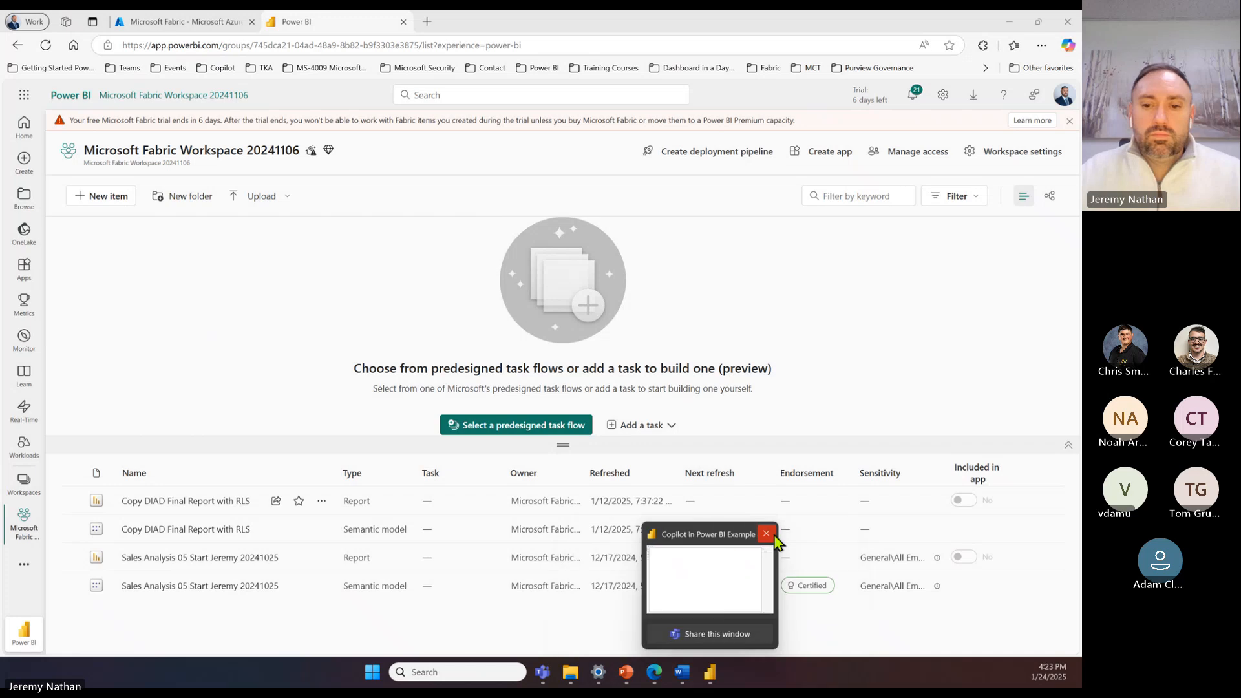
left_click(691, 575)
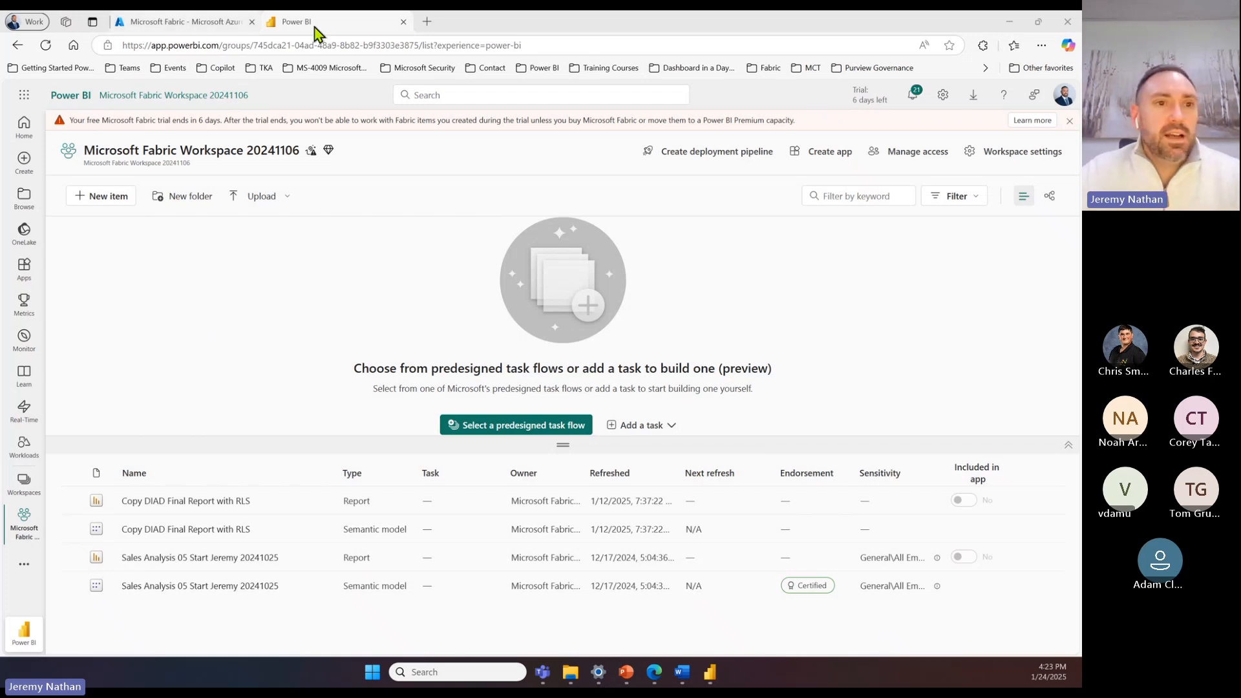
Step: Open the admin portal from the Power BI service and find "copilot" in the tenant settings
left_click(335, 28)
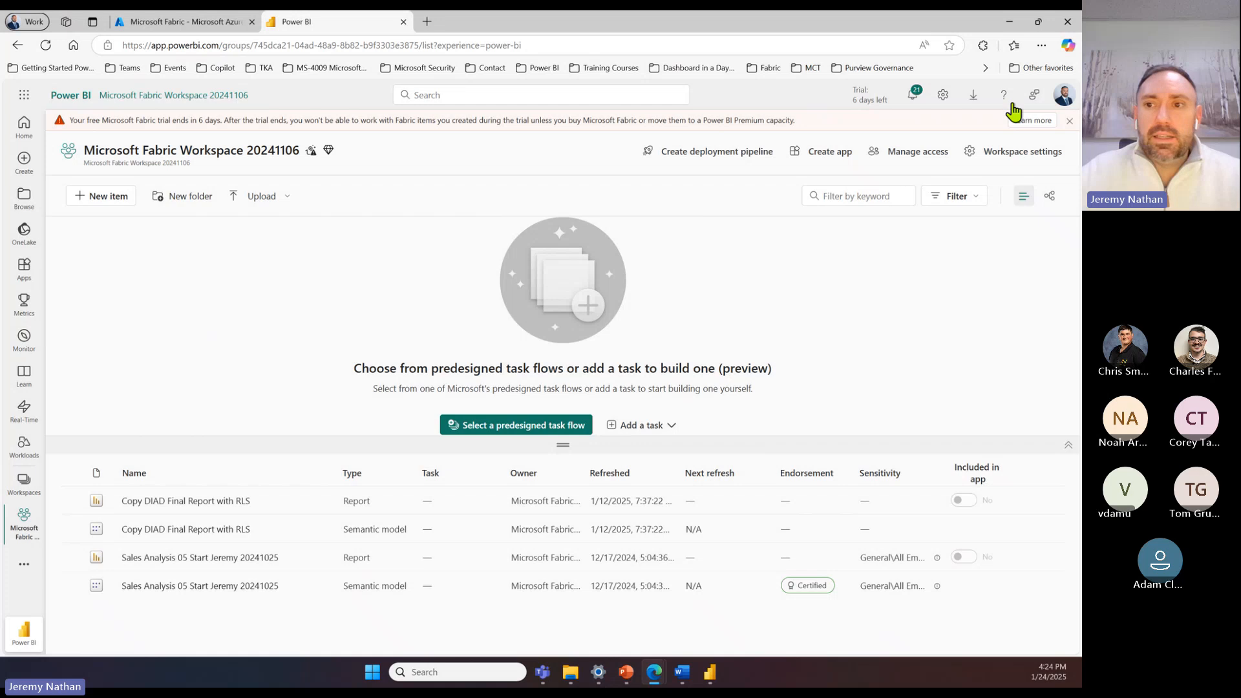
left_click(944, 97)
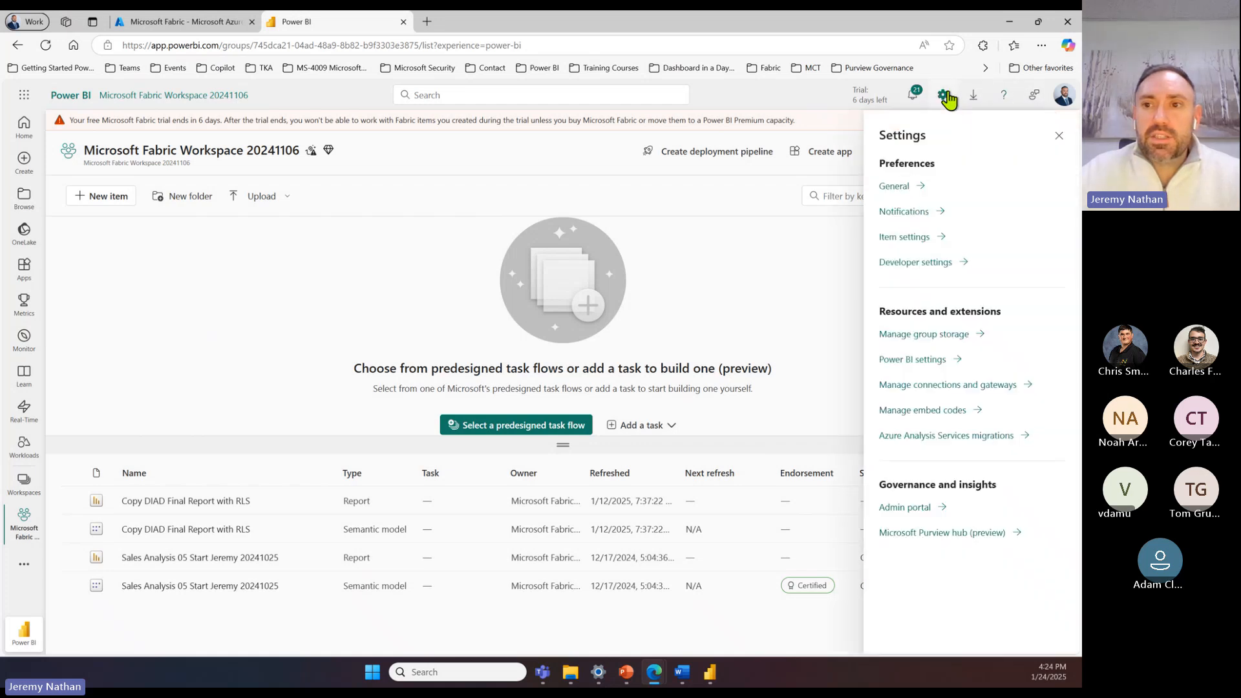
left_click(908, 507)
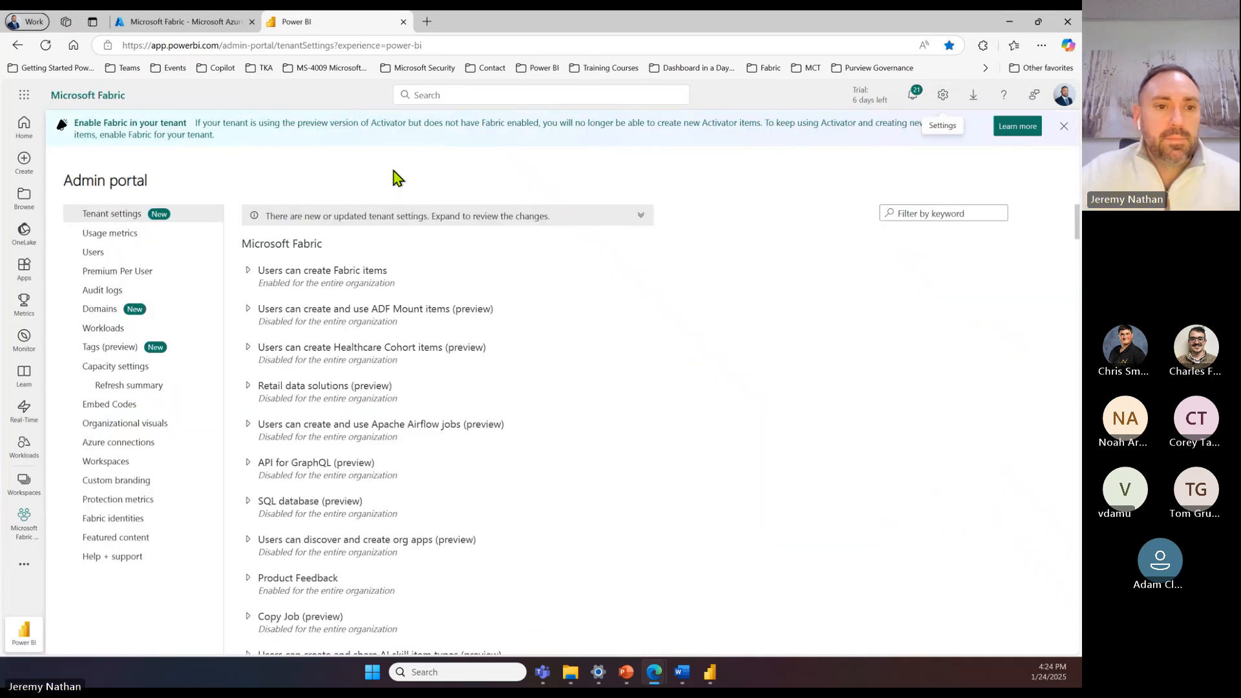
key("ctrl+f")
type("copilot")
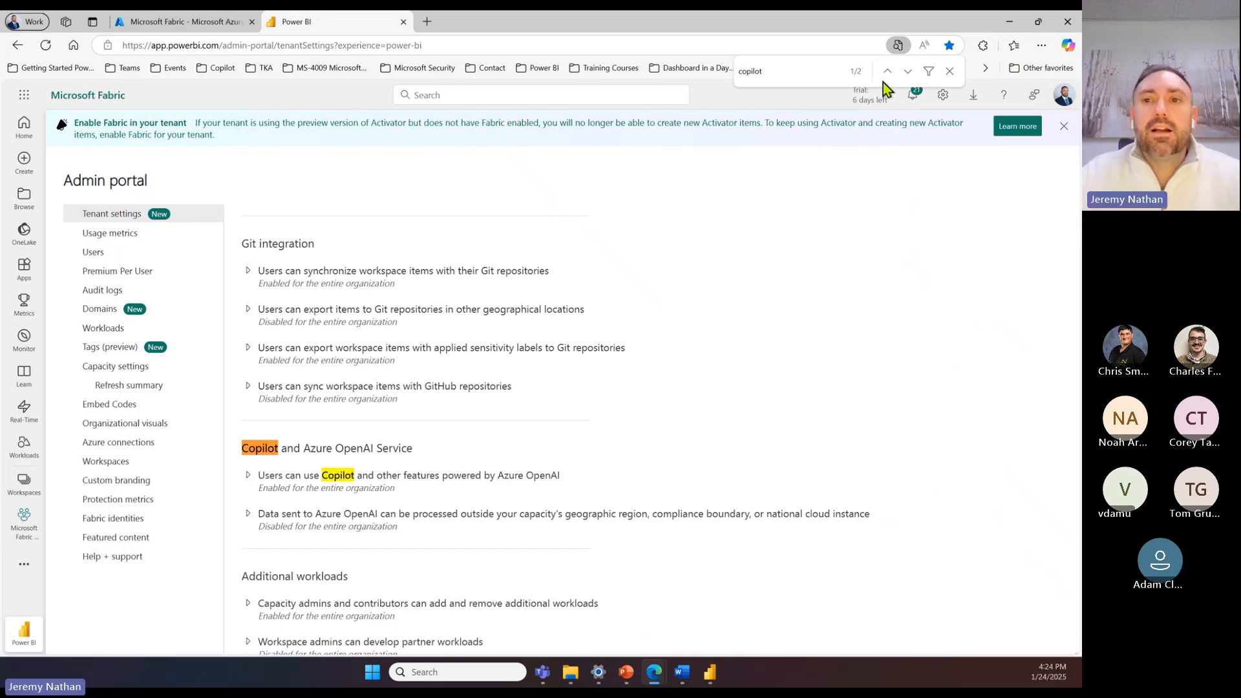
scroll(405, 410, "down", 1)
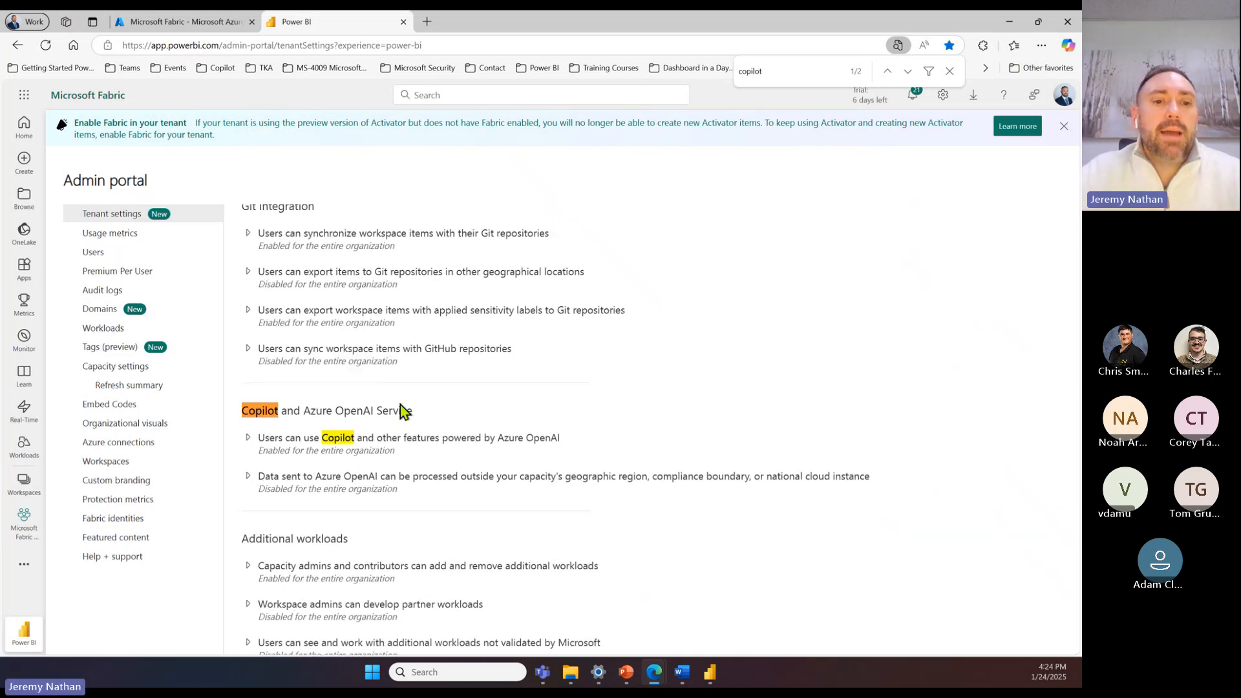
Step: Expand the "Users can use Copilot and other features powered by Azure OpenAI" tenant setting and examine its notes, scope and delegation options
left_click(254, 442)
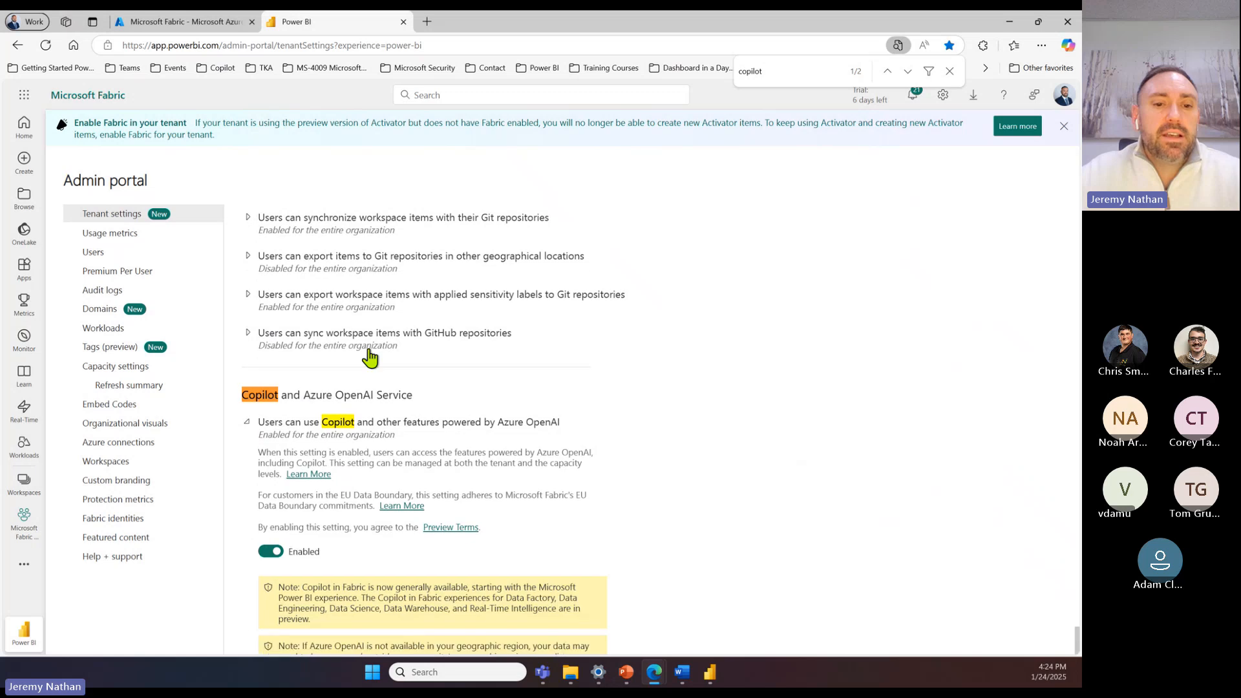
scroll(316, 324, "down", 3)
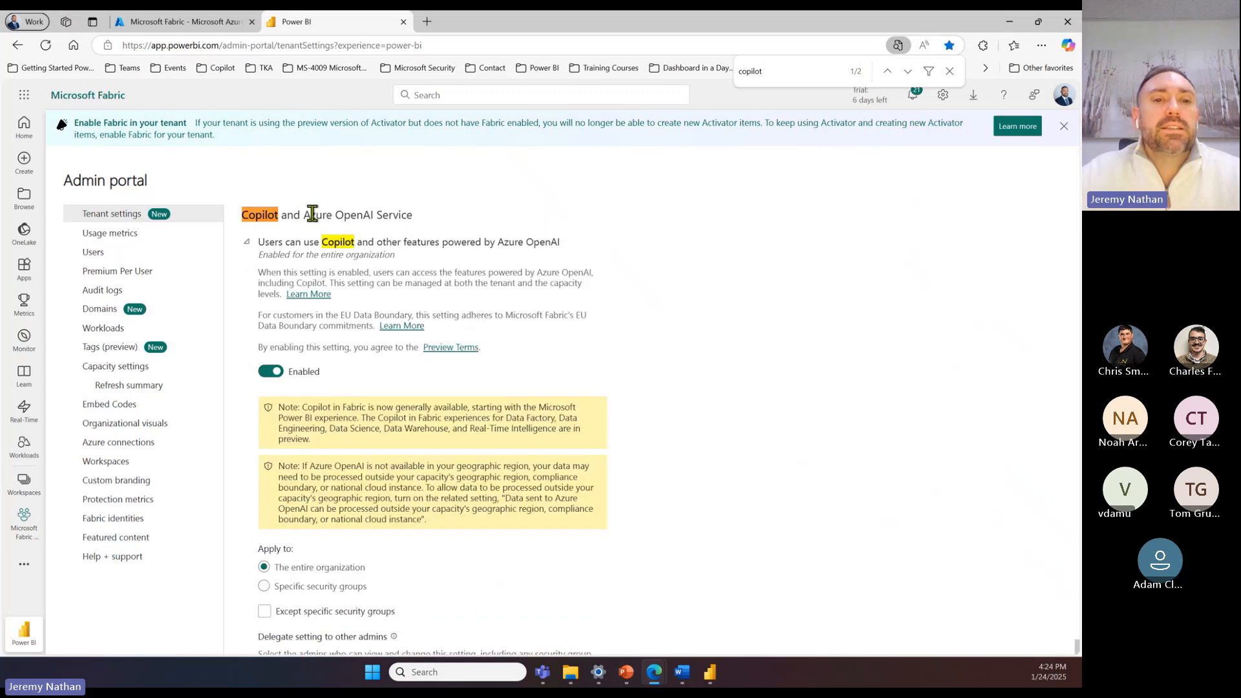
left_click_drag(431, 220, 294, 223)
left_click(294, 223)
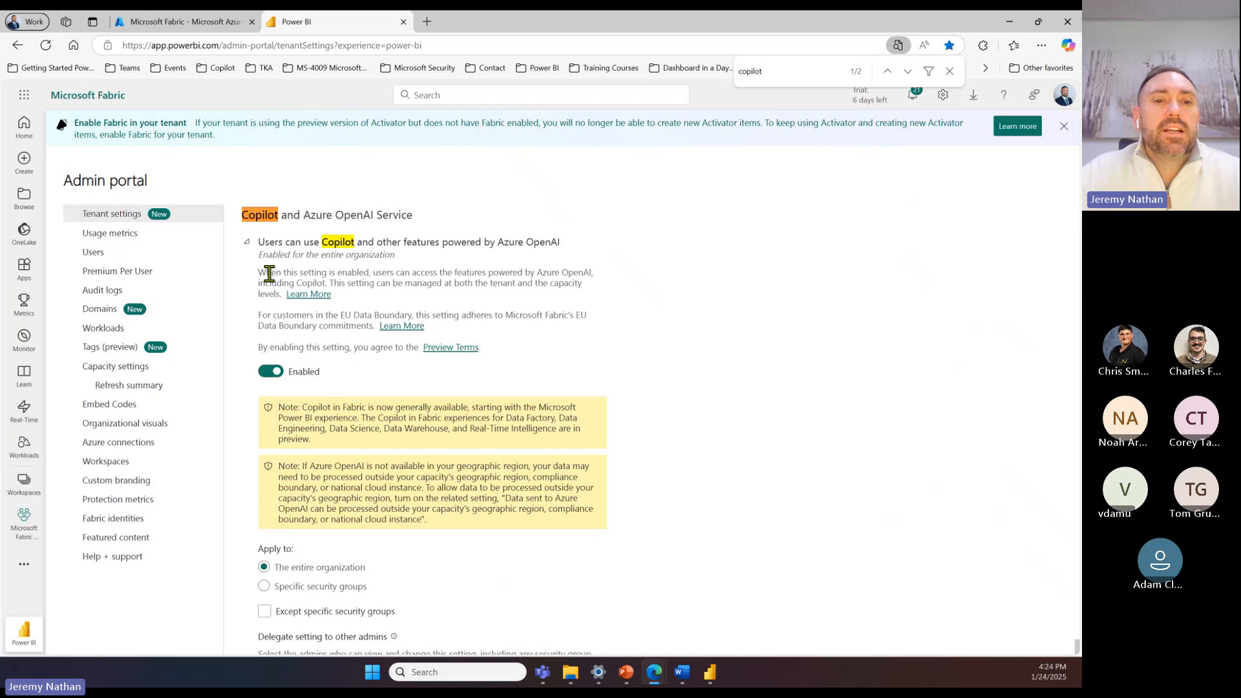
scroll(416, 380, "down", 5)
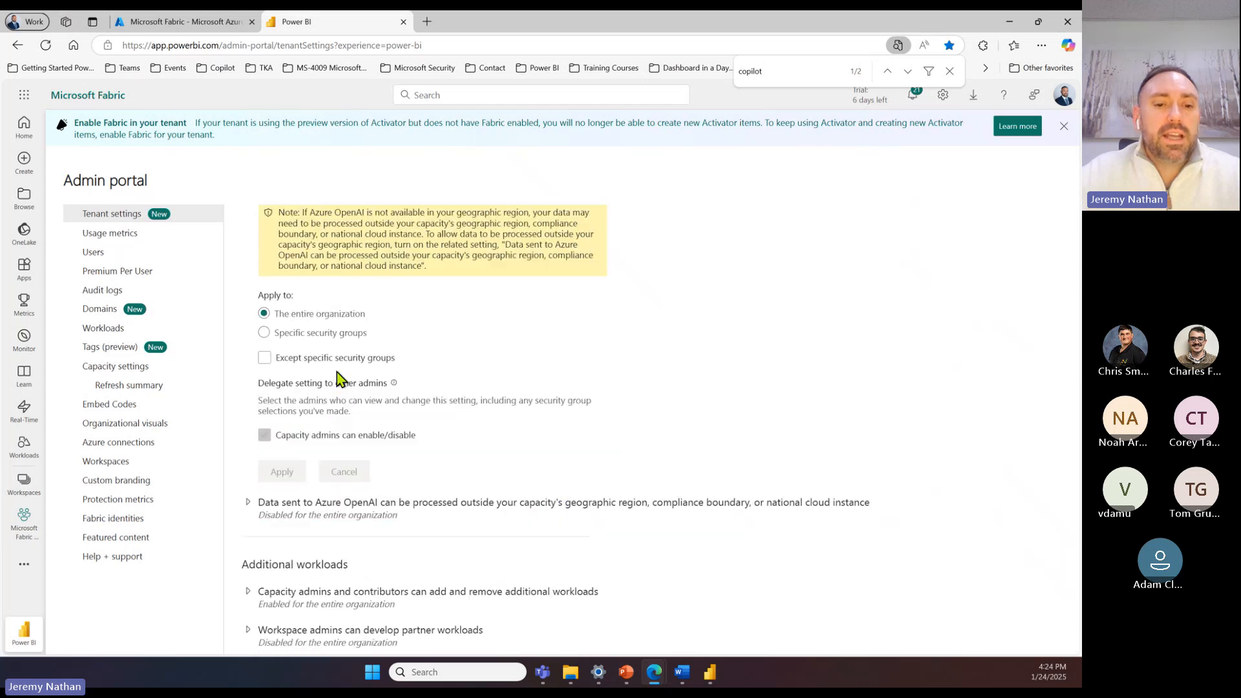
scroll(420, 334, "up", 6)
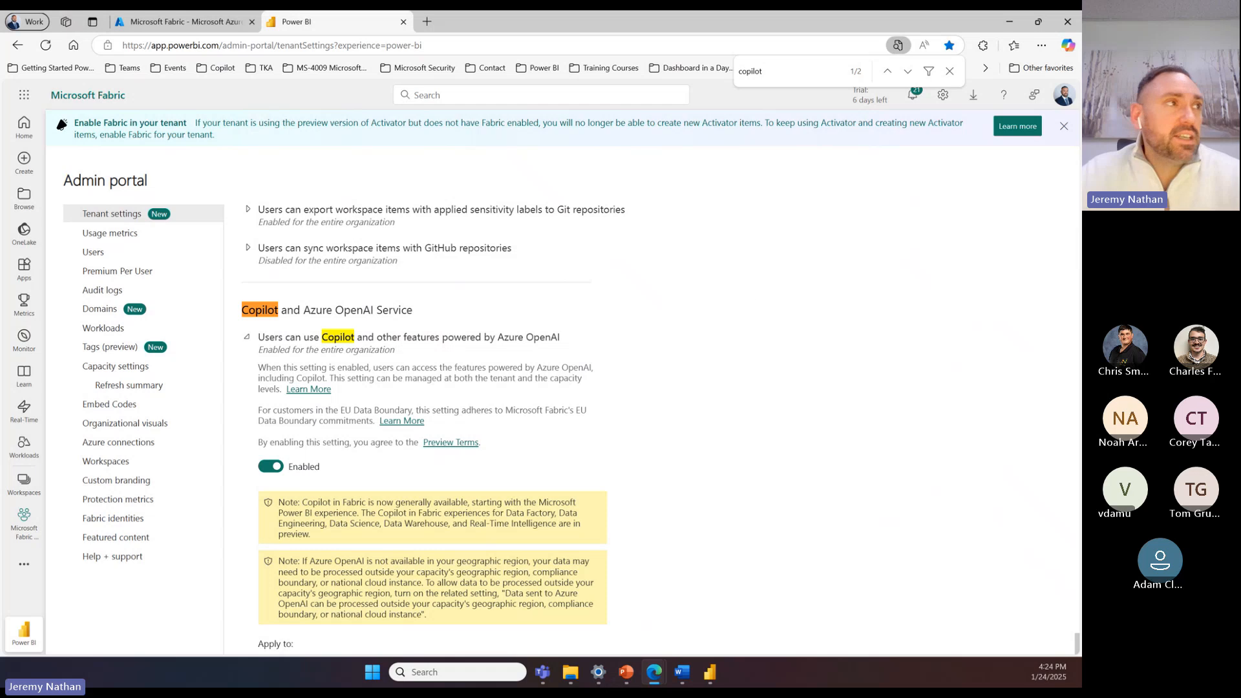
Step: Switch to the "Copilot in Power BI Example 20250124" report in Power BI Desktop, maximize its window, and open Copilot
left_click_drag(0, 104, 808, 133)
double_click(790, 134)
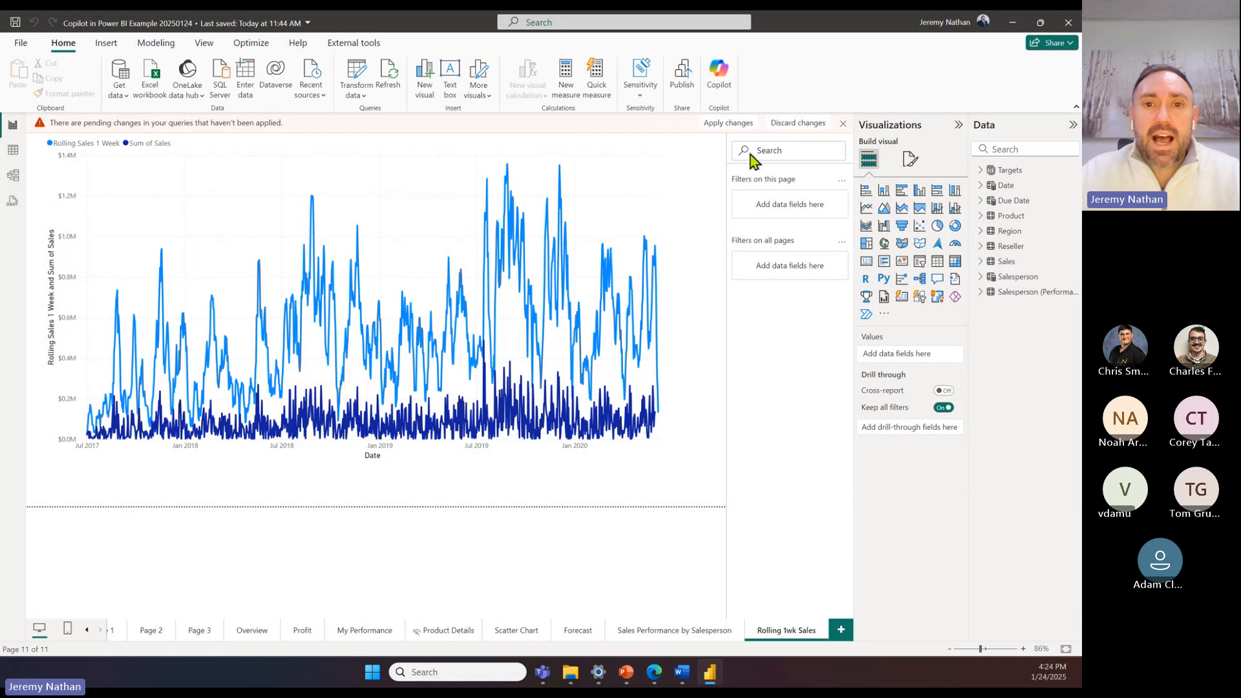
left_click(717, 78)
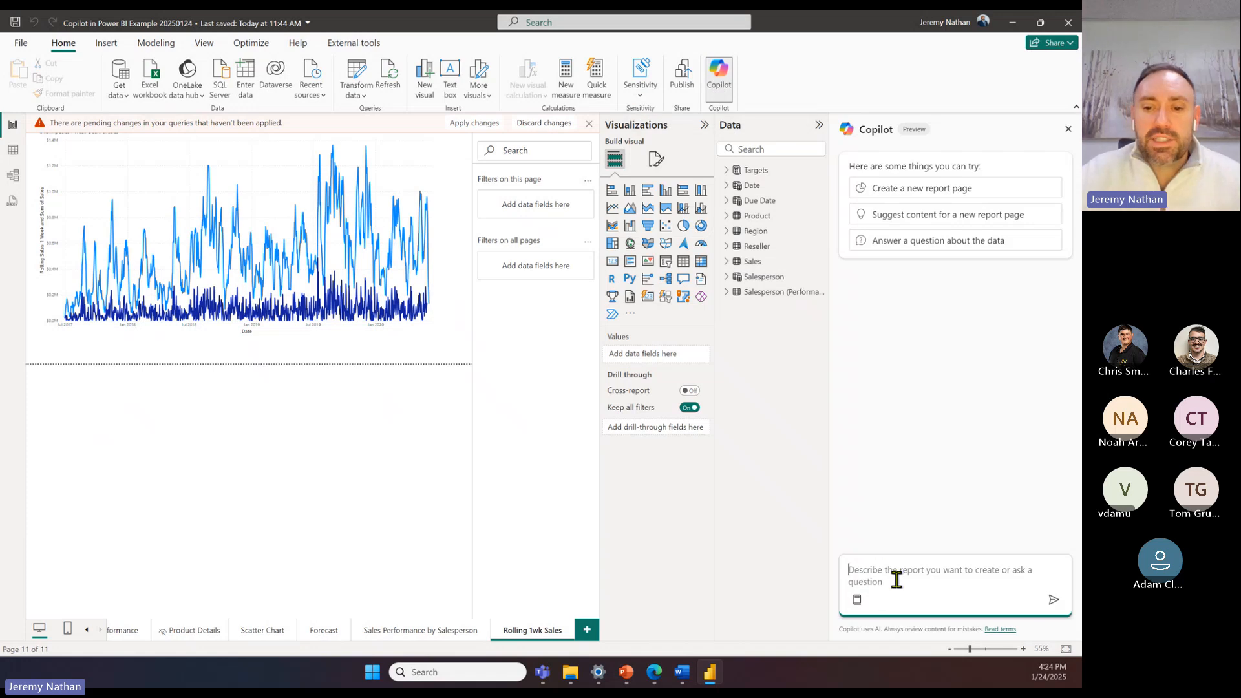
Step: Ask Copilot "what is the product with most sales?"
type("what i")
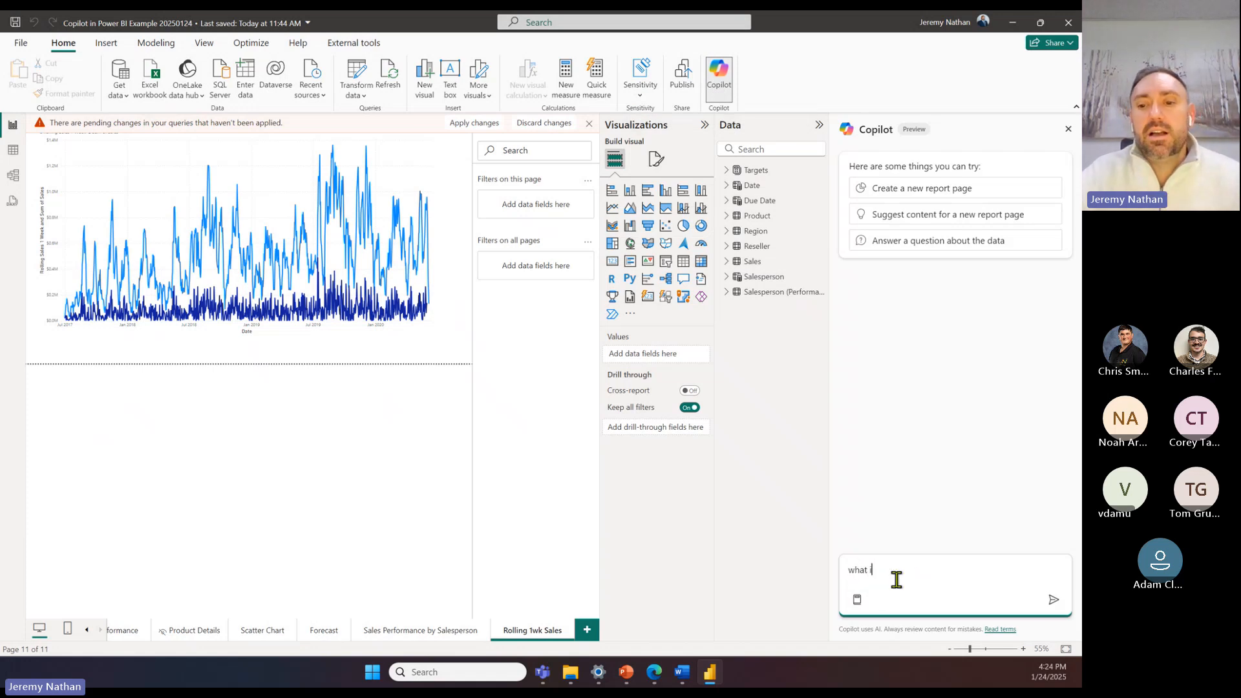
type("s the")
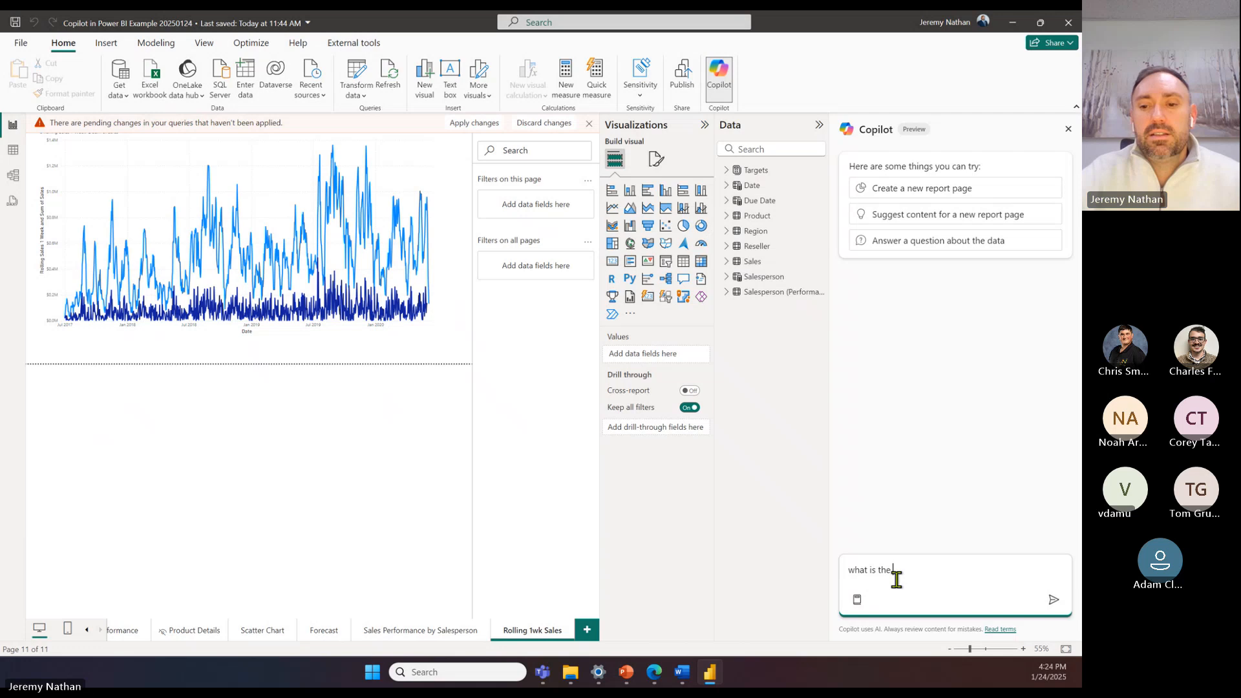
type(" product ")
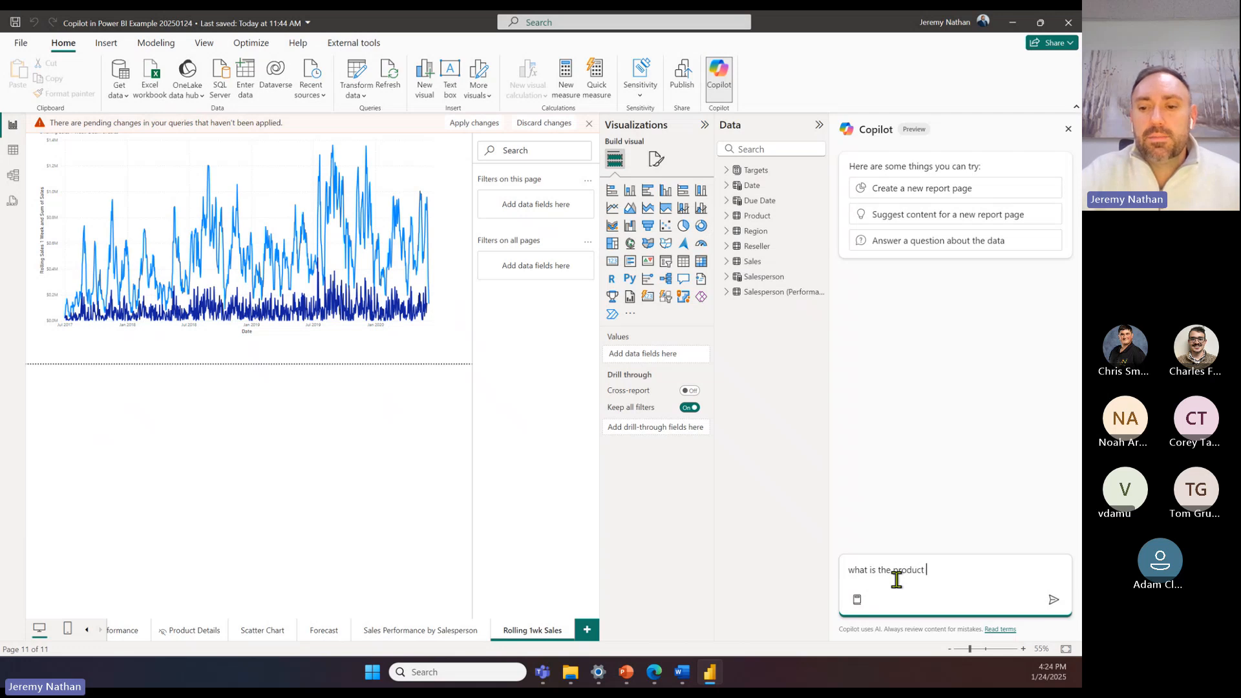
type("with")
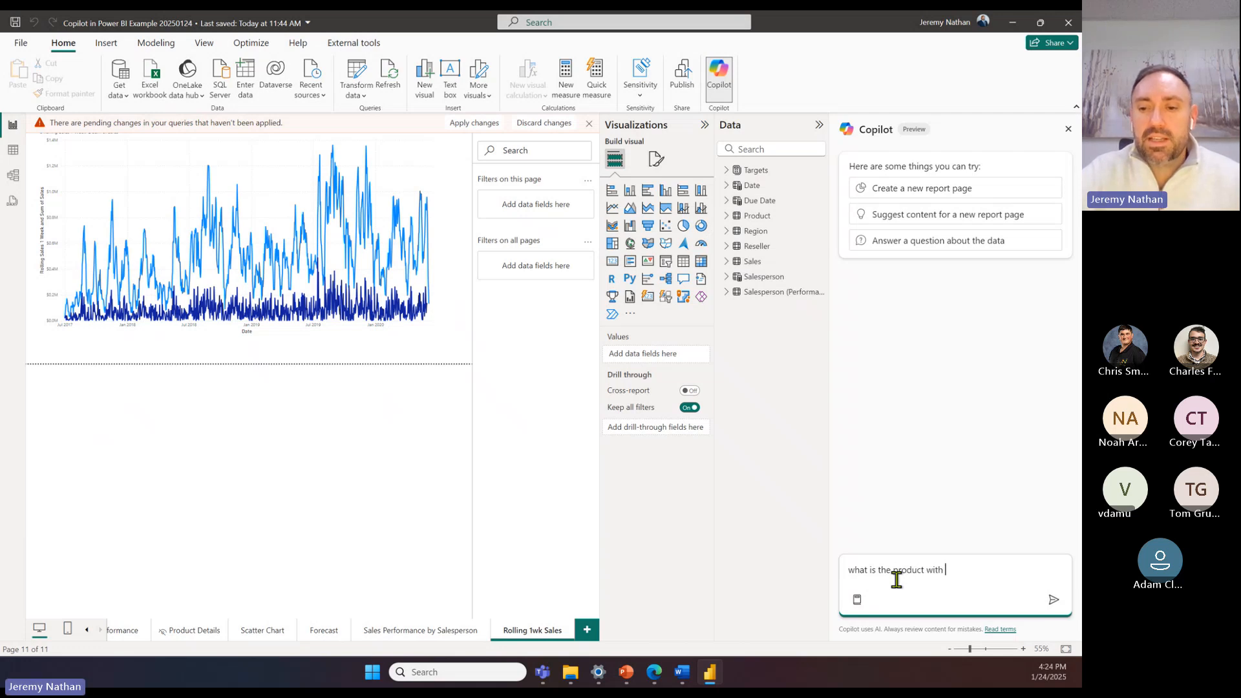
type(" most sales?")
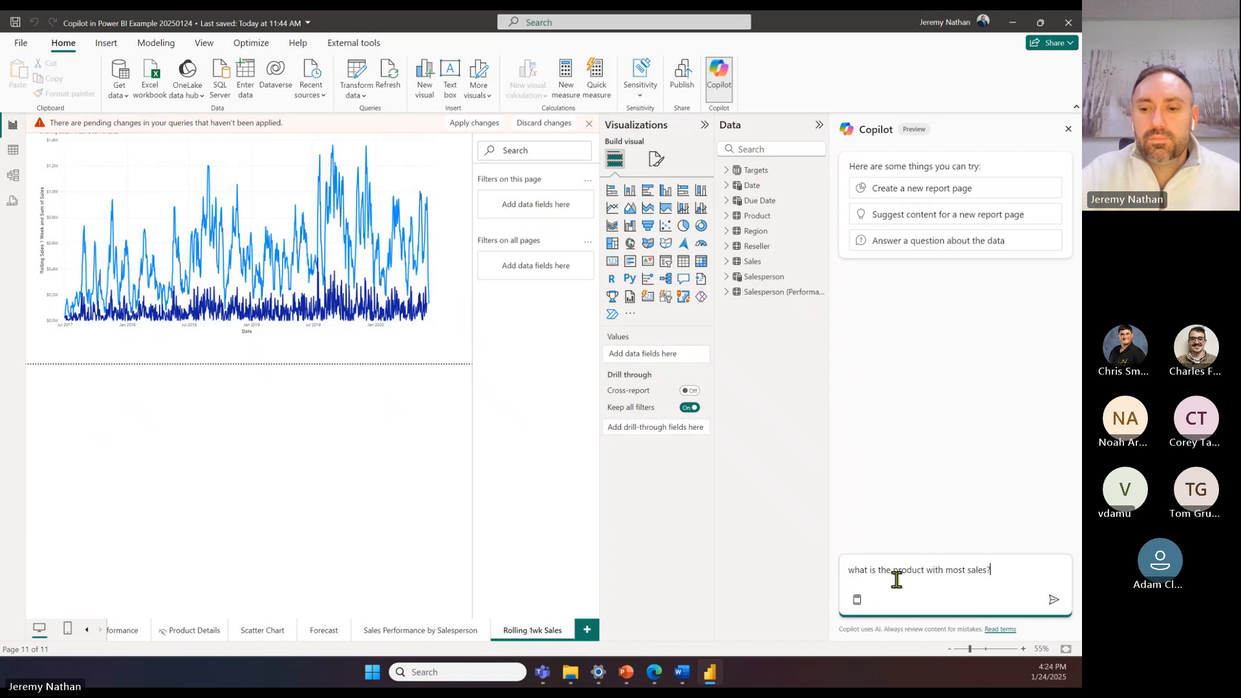
left_click(1053, 599)
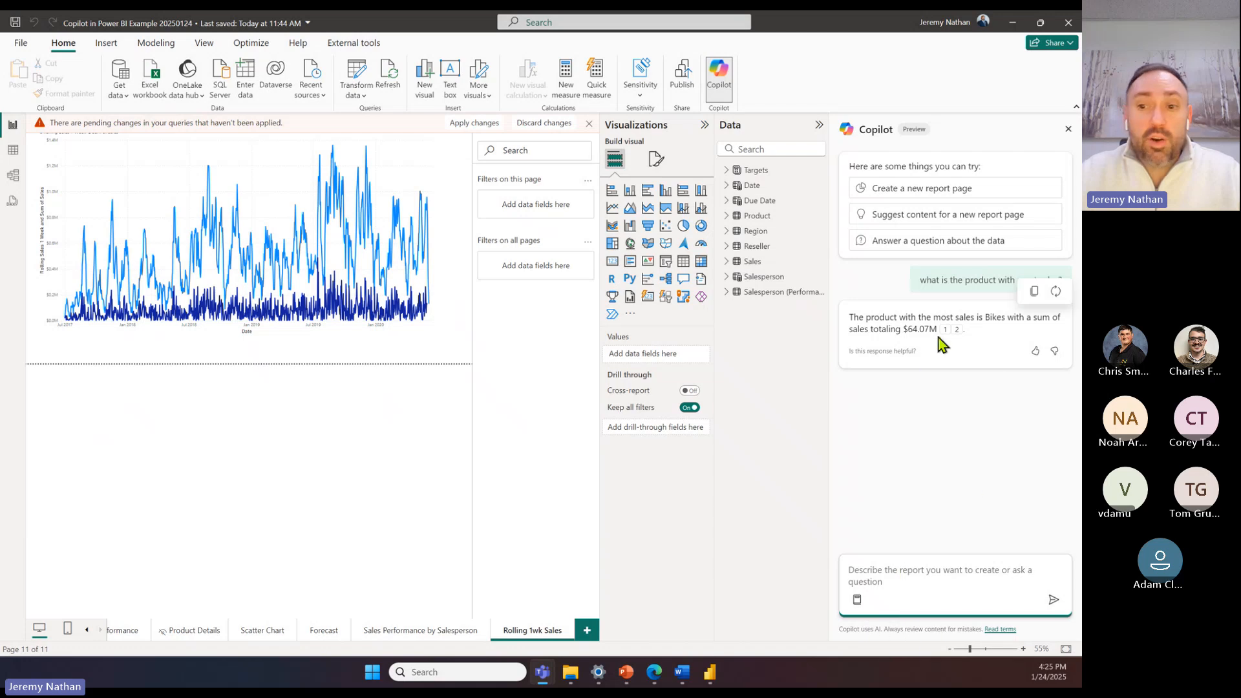
Step: Add a new report page with a matrix showing Product in rows and Sum of Sales as values, and enlarge the matrix
left_click(588, 632)
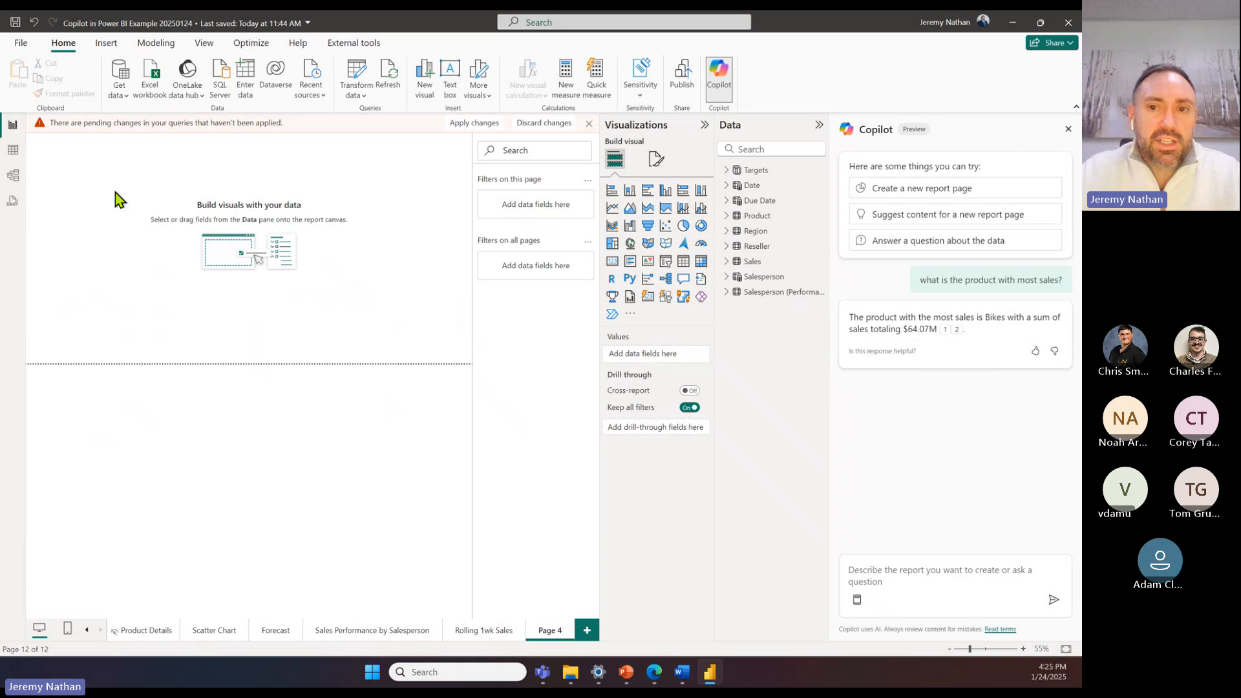
left_click(727, 218)
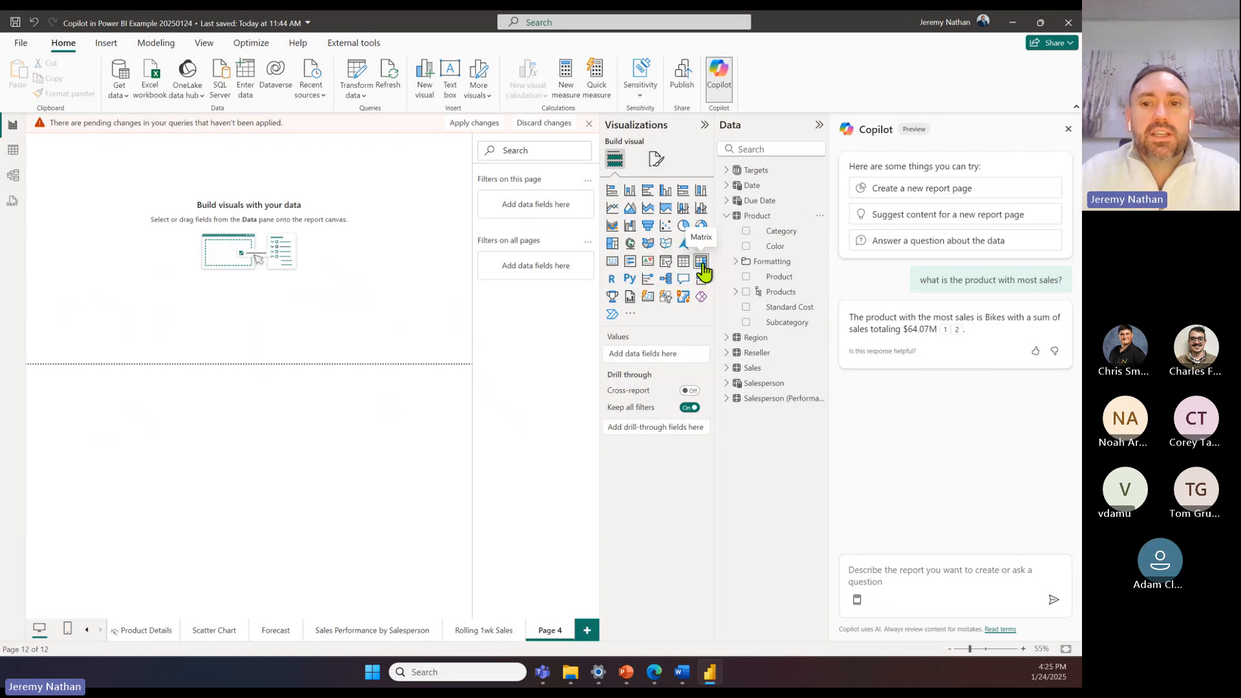
left_click(701, 262)
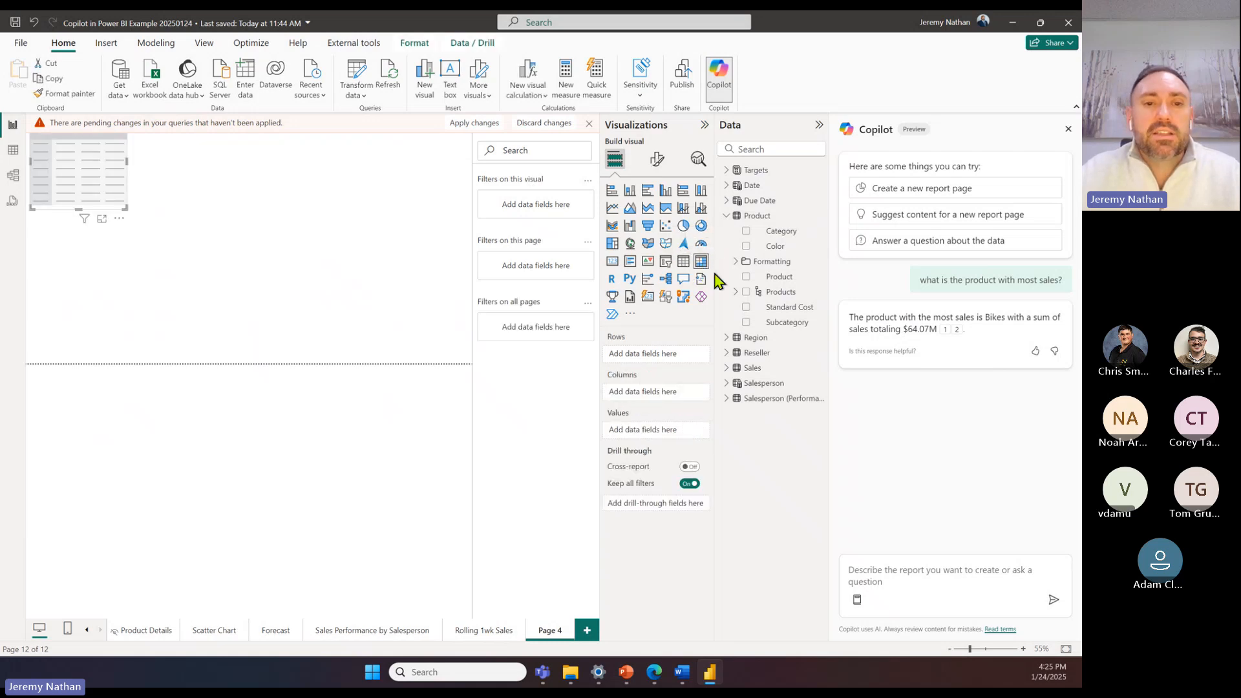
left_click(746, 277)
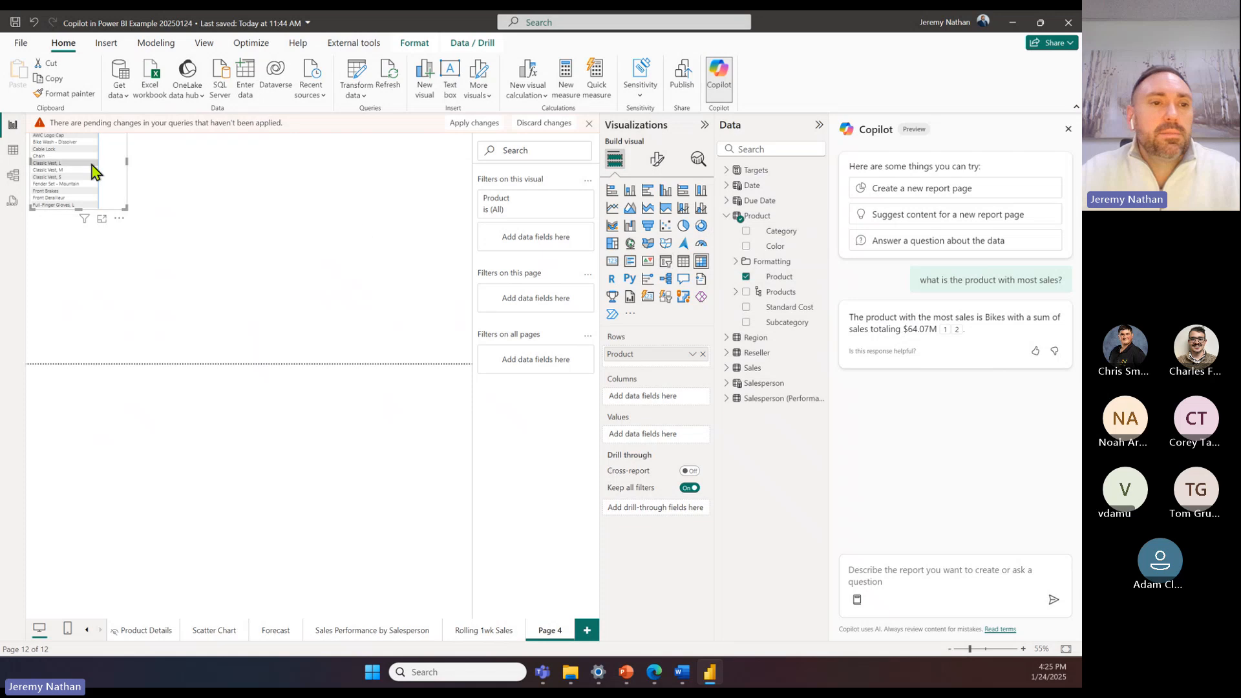
left_click_drag(91, 166, 166, 224)
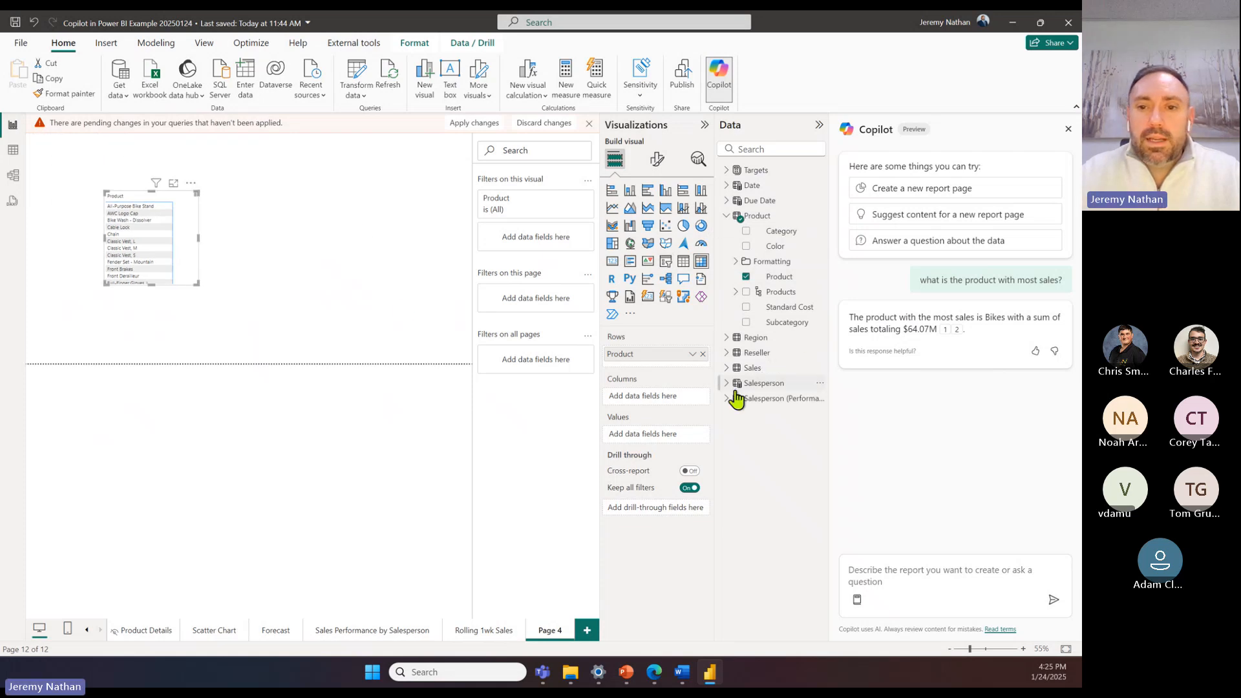
left_click(727, 368)
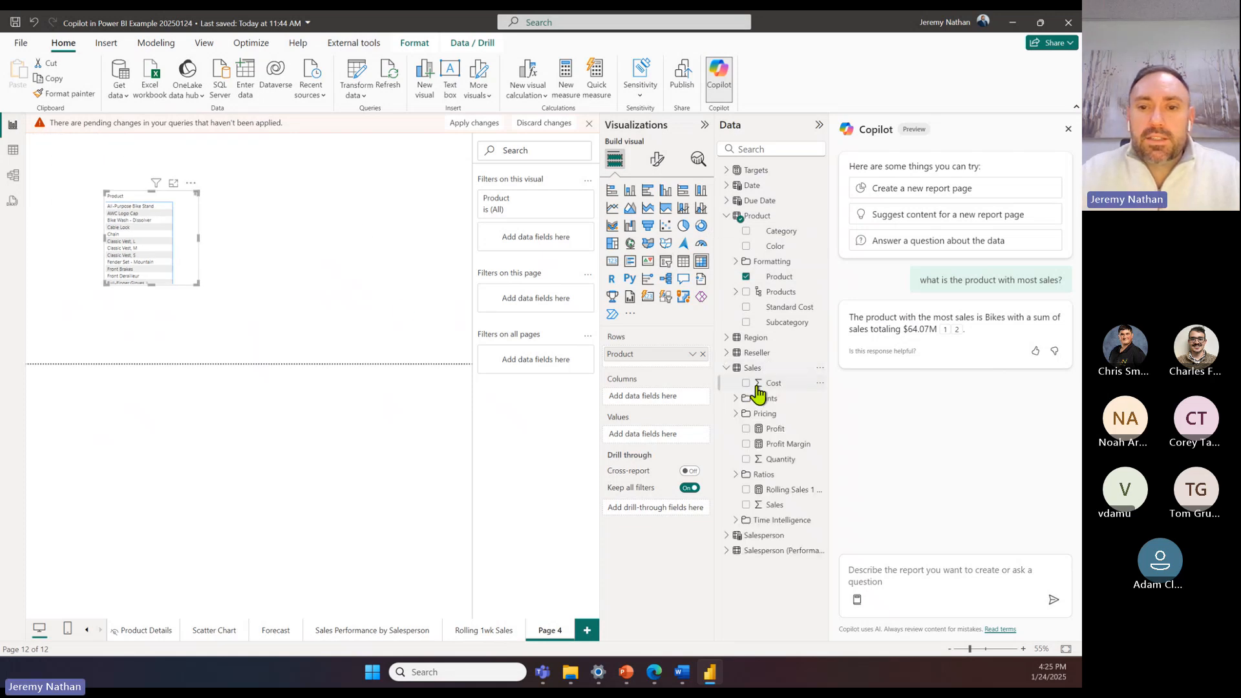
left_click(746, 504)
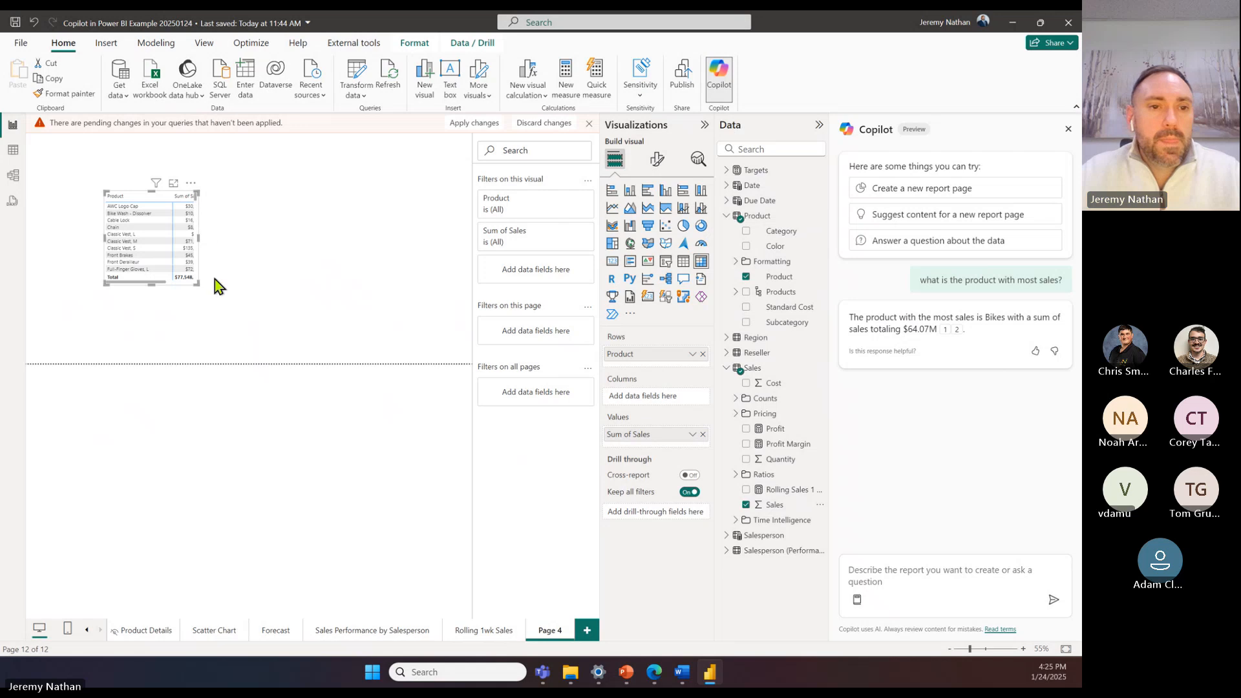
left_click_drag(197, 285, 310, 322)
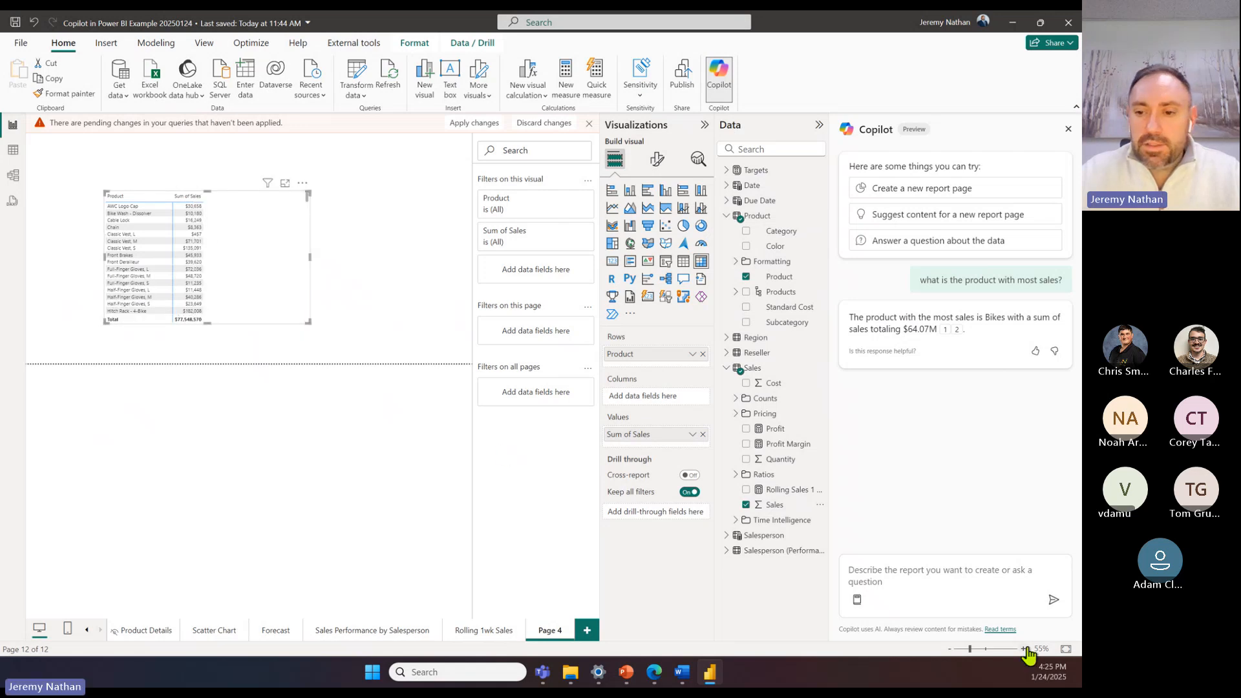
Step: Move the matrix toward the page's upper-left corner, sort it by Sum of Sales descending, and examine the best-selling products
left_click(1024, 649)
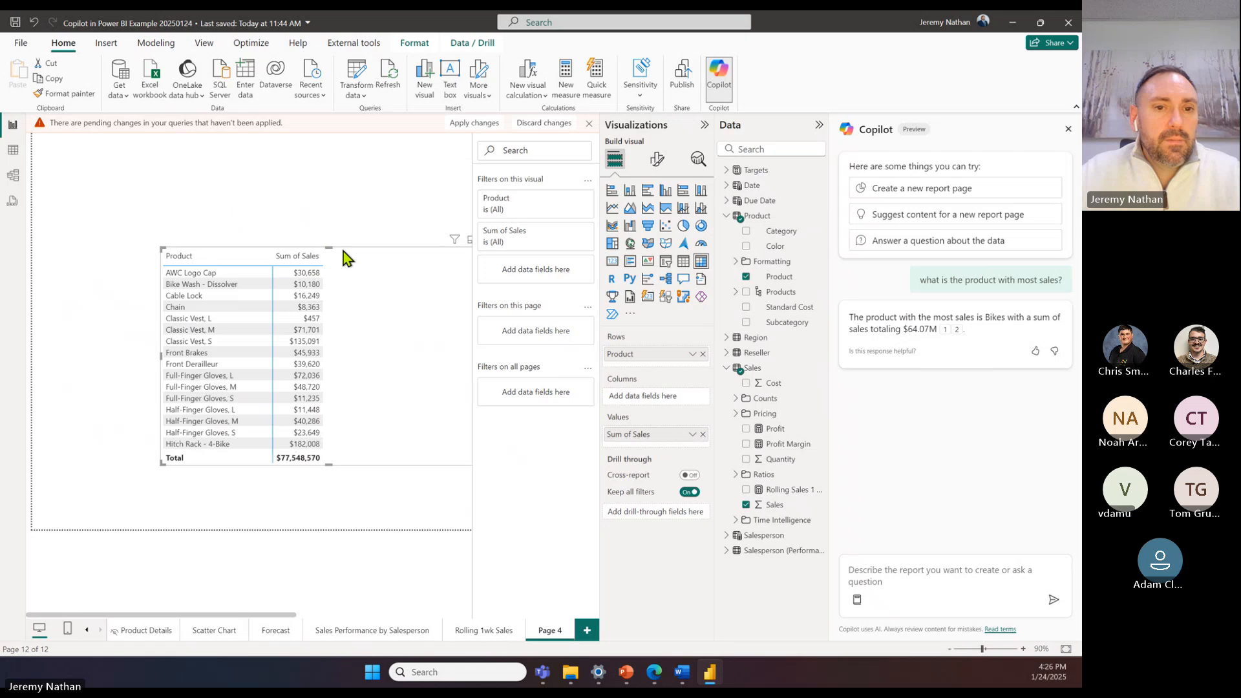
left_click_drag(343, 250, 246, 160)
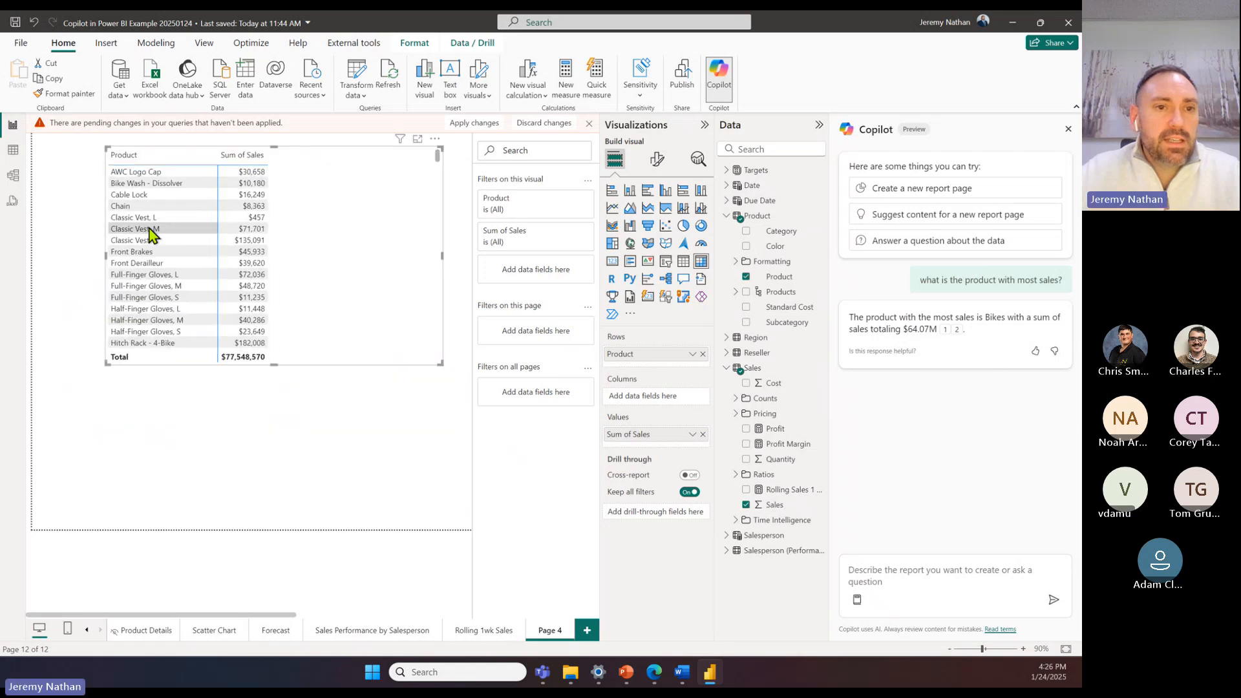
left_click(241, 158)
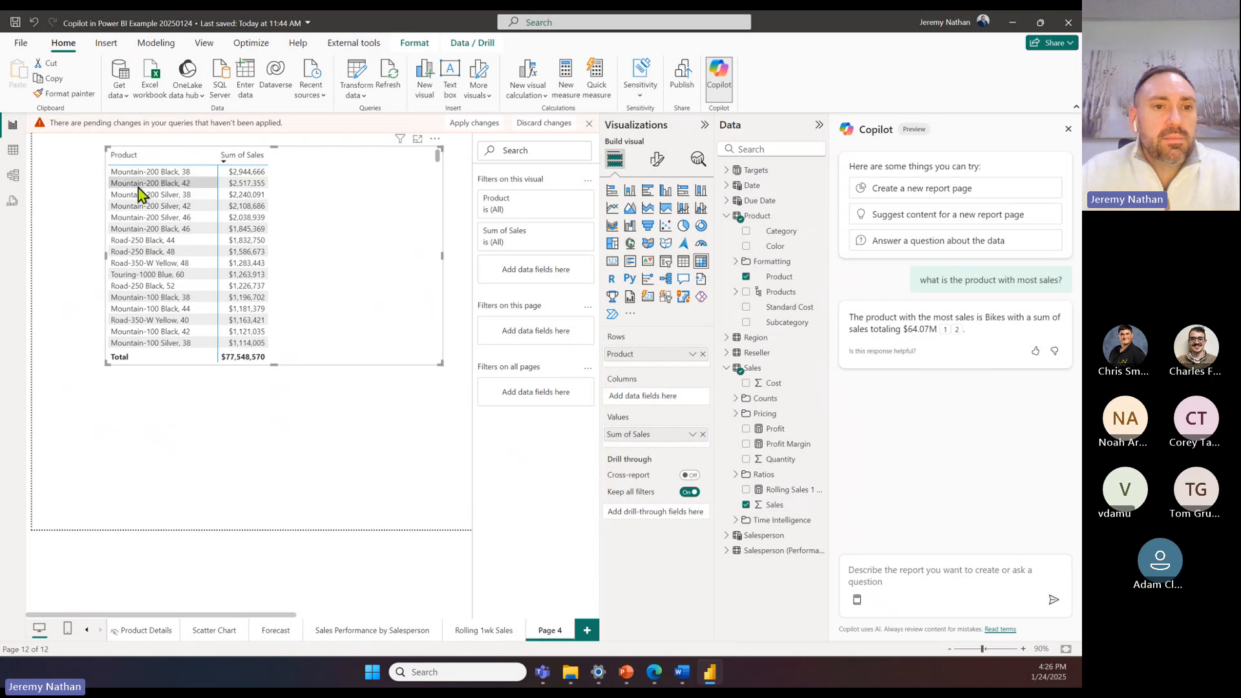
scroll(170, 252, "down", 2)
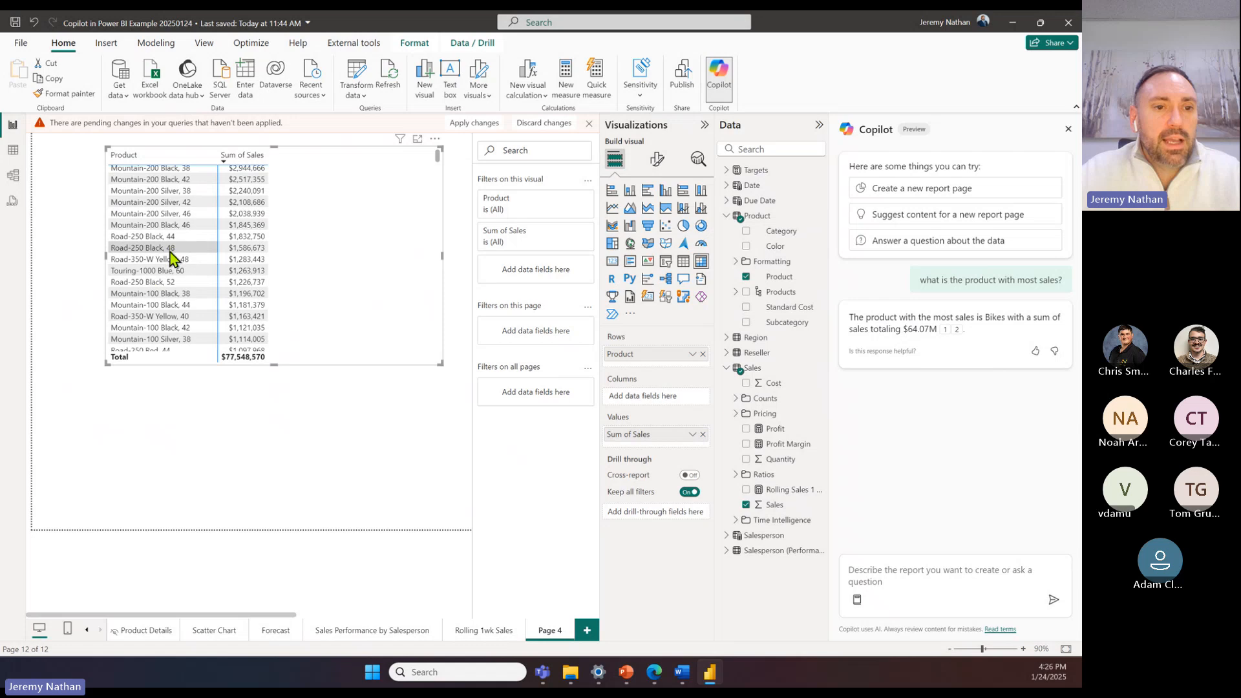
scroll(244, 277, "up", 2)
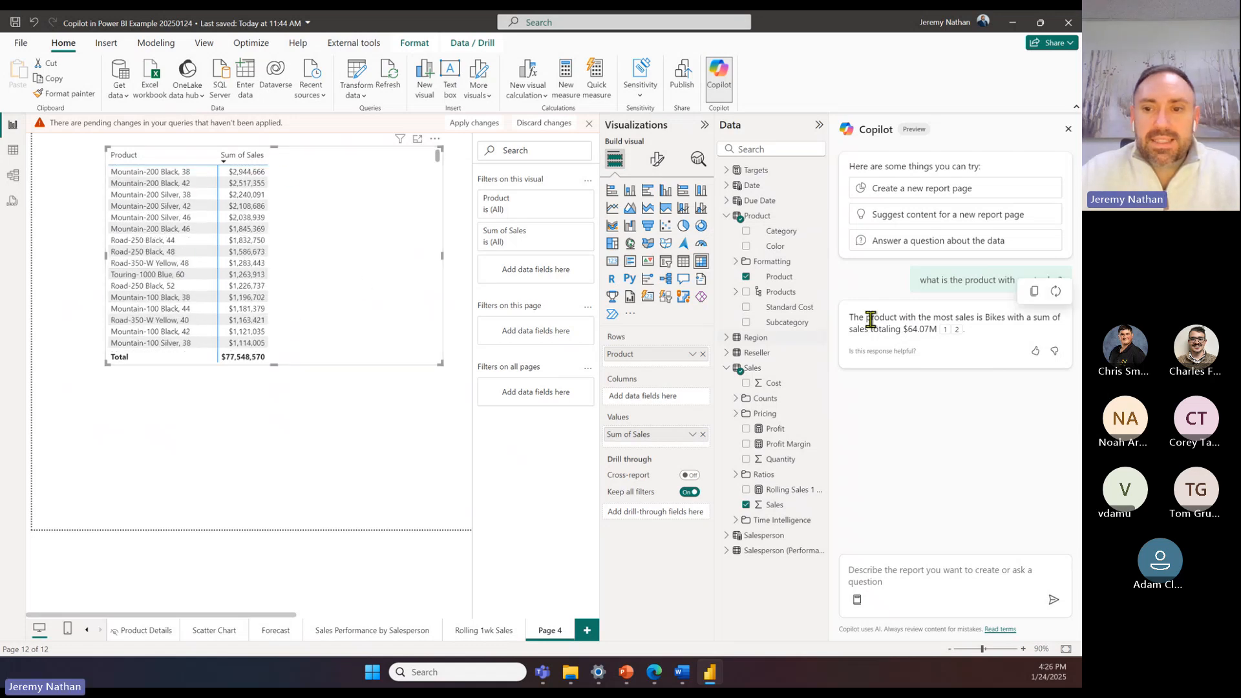
Step: Add Category to the matrix columns, remove Product from the rows, and shift the matrix closer to the page's left edge
left_click(748, 233)
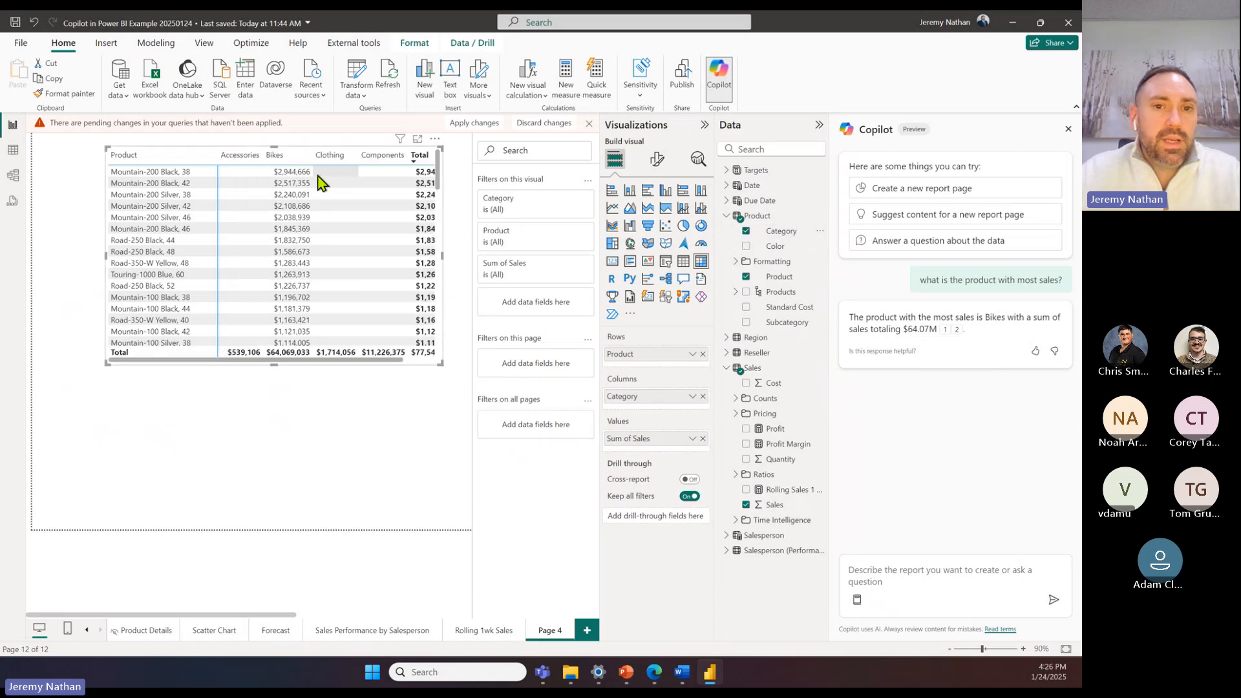
left_click(746, 277)
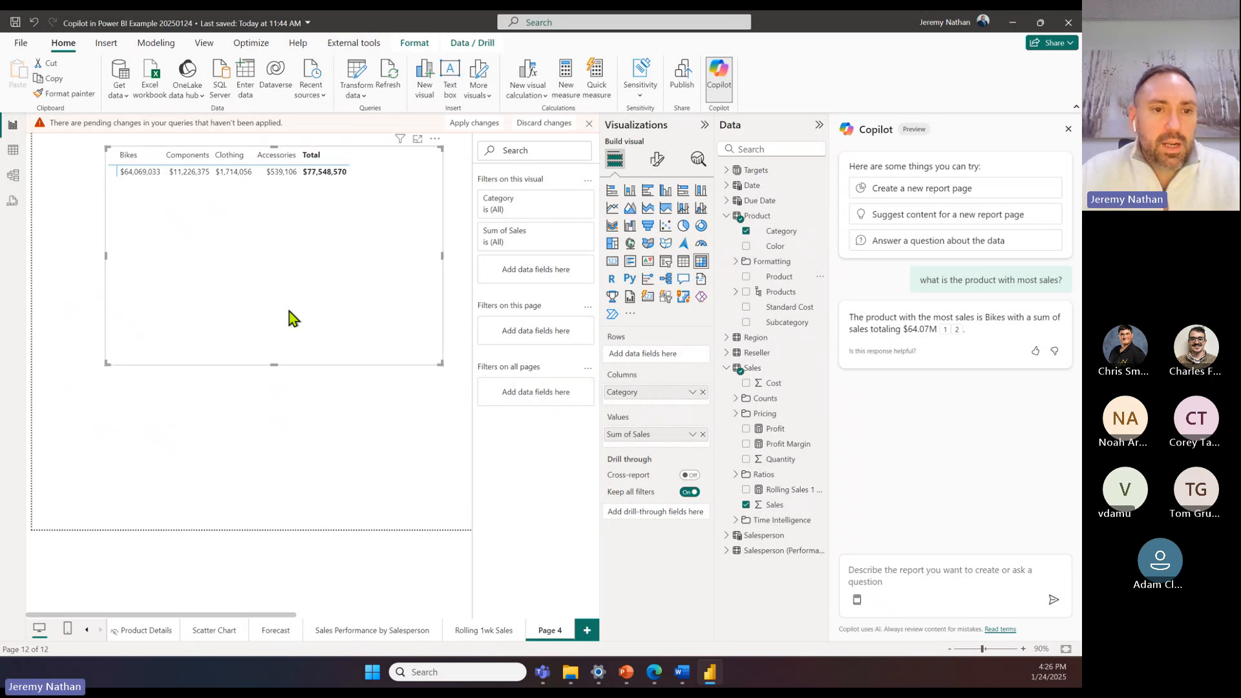
left_click(1023, 649)
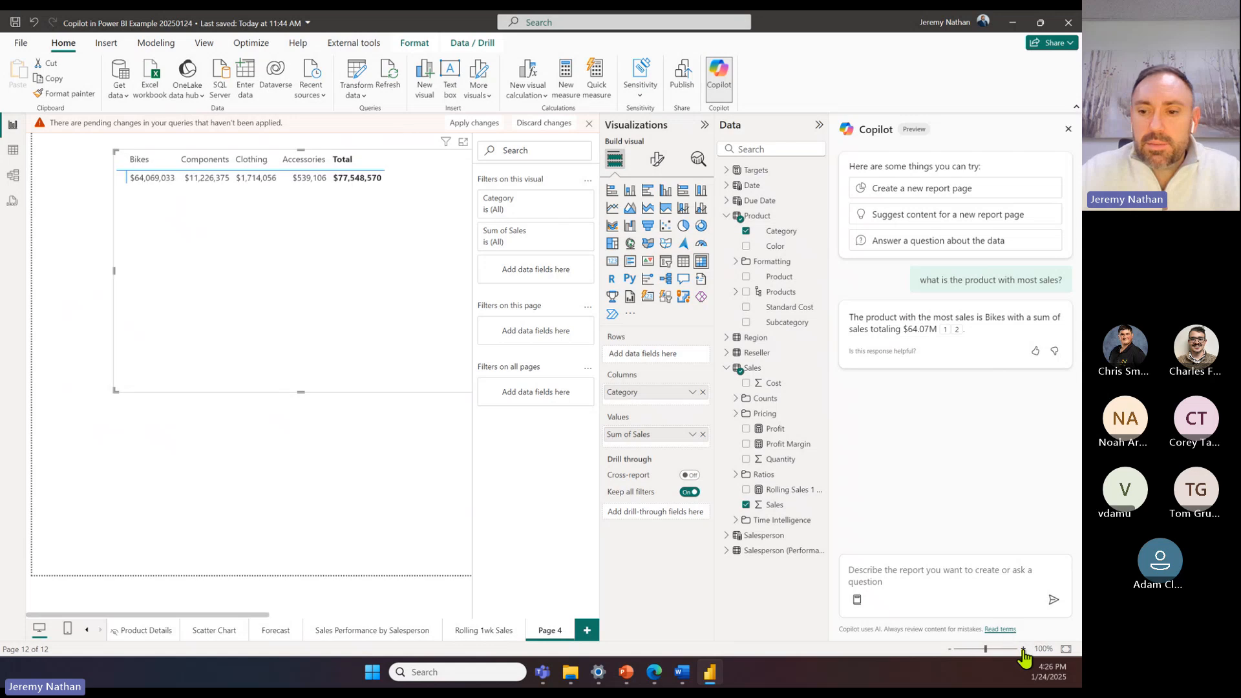
left_click(1023, 649)
left_click_drag(358, 238, 298, 232)
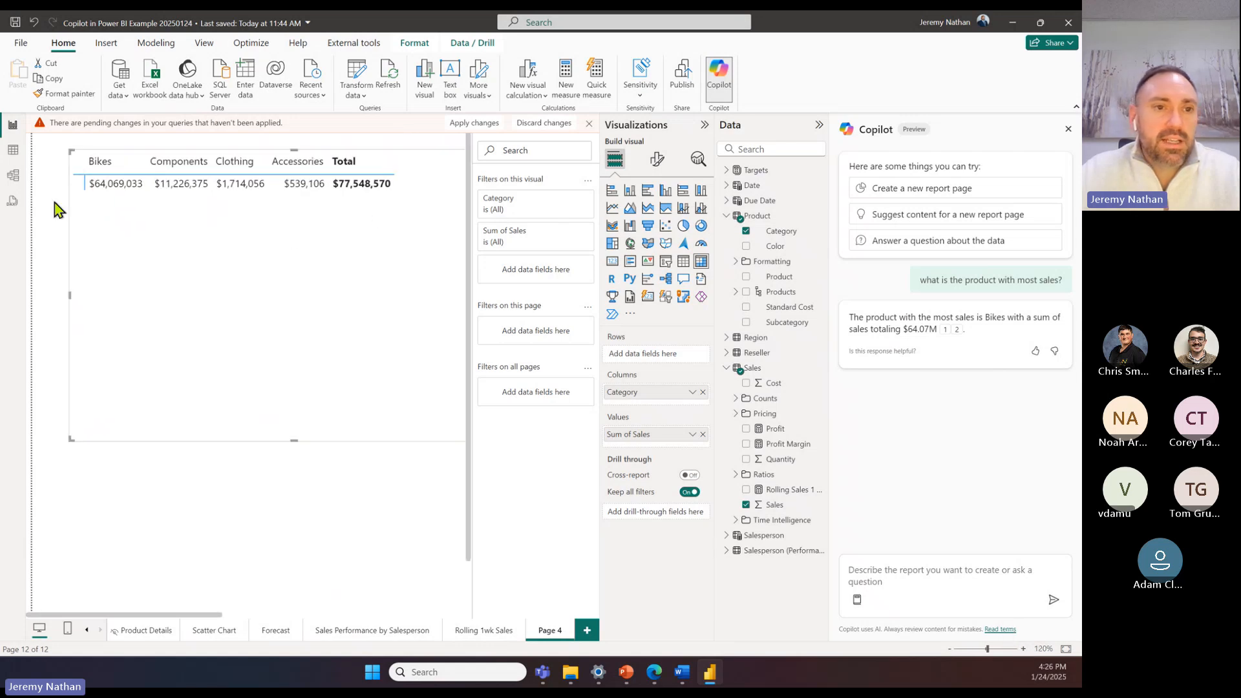
Step: Have Copilot create a new report page, accepting its recommended Sales, Product and Date fields with "ok yes"
mouse_move(943, 331)
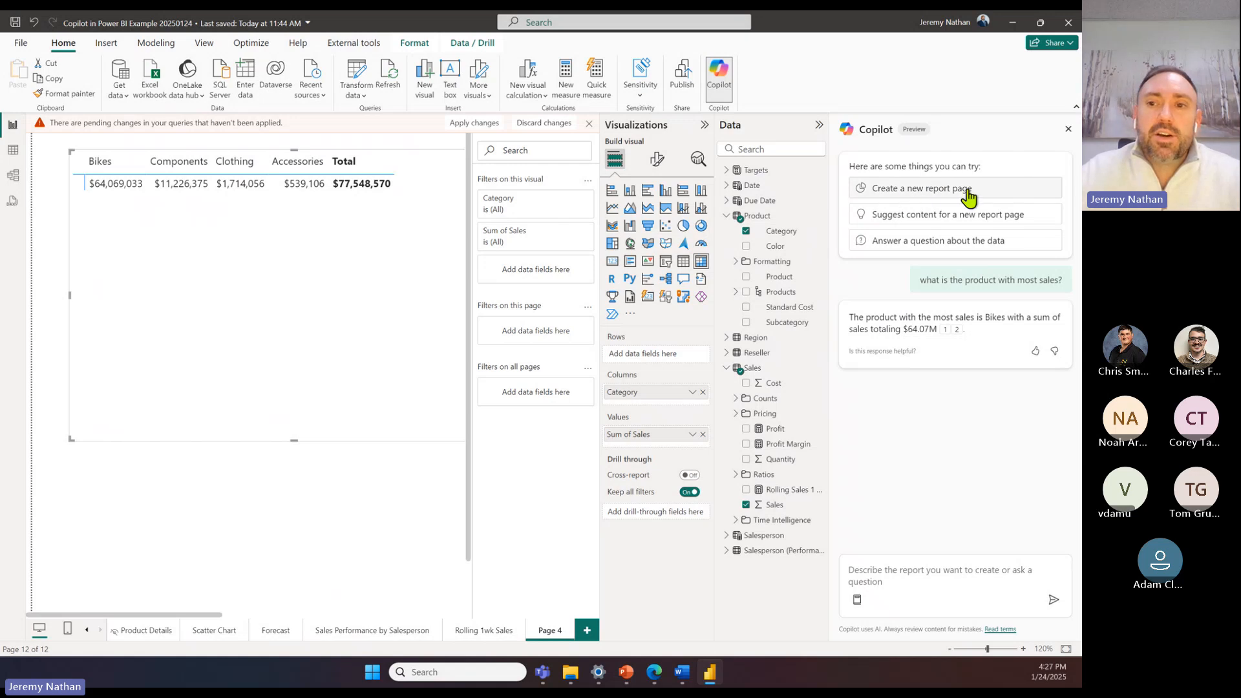
left_click(931, 189)
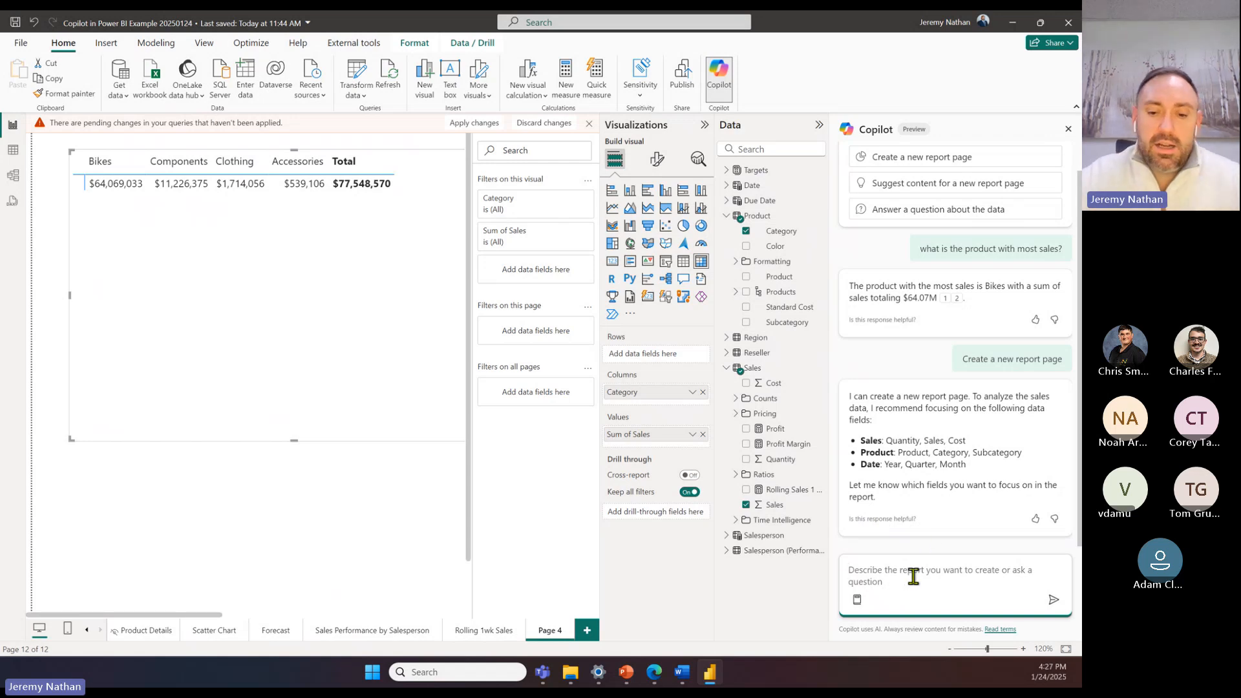
type("ok yes")
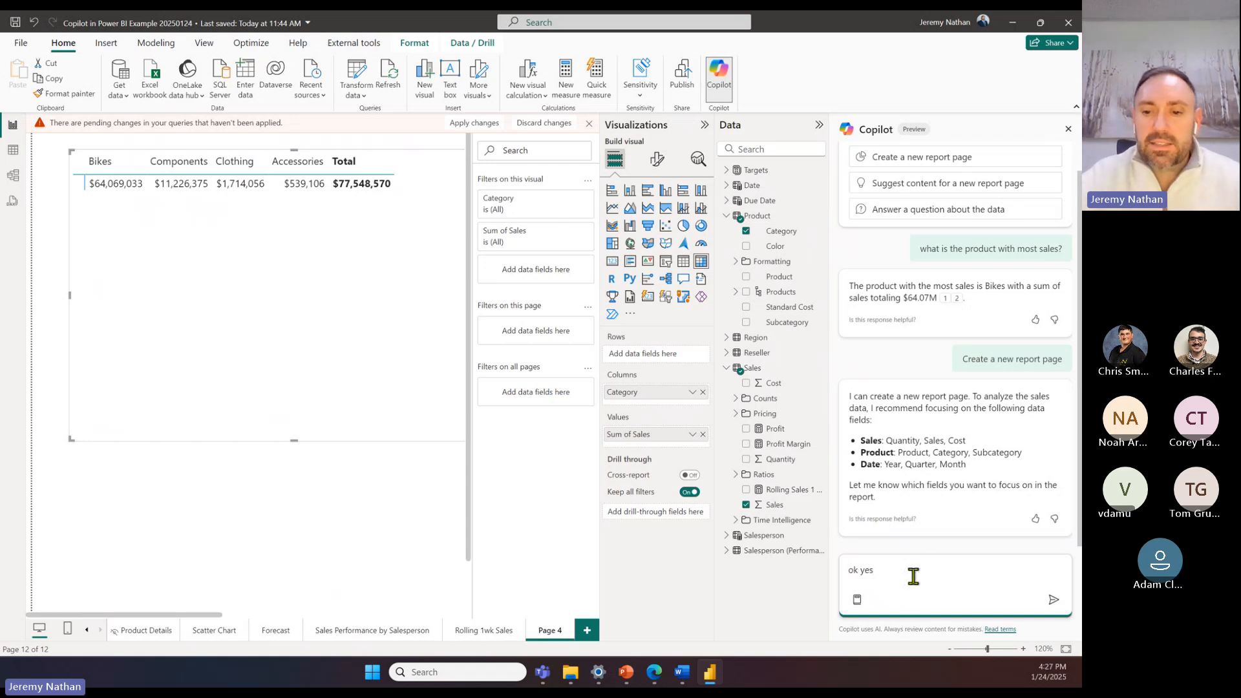
left_click(1053, 599)
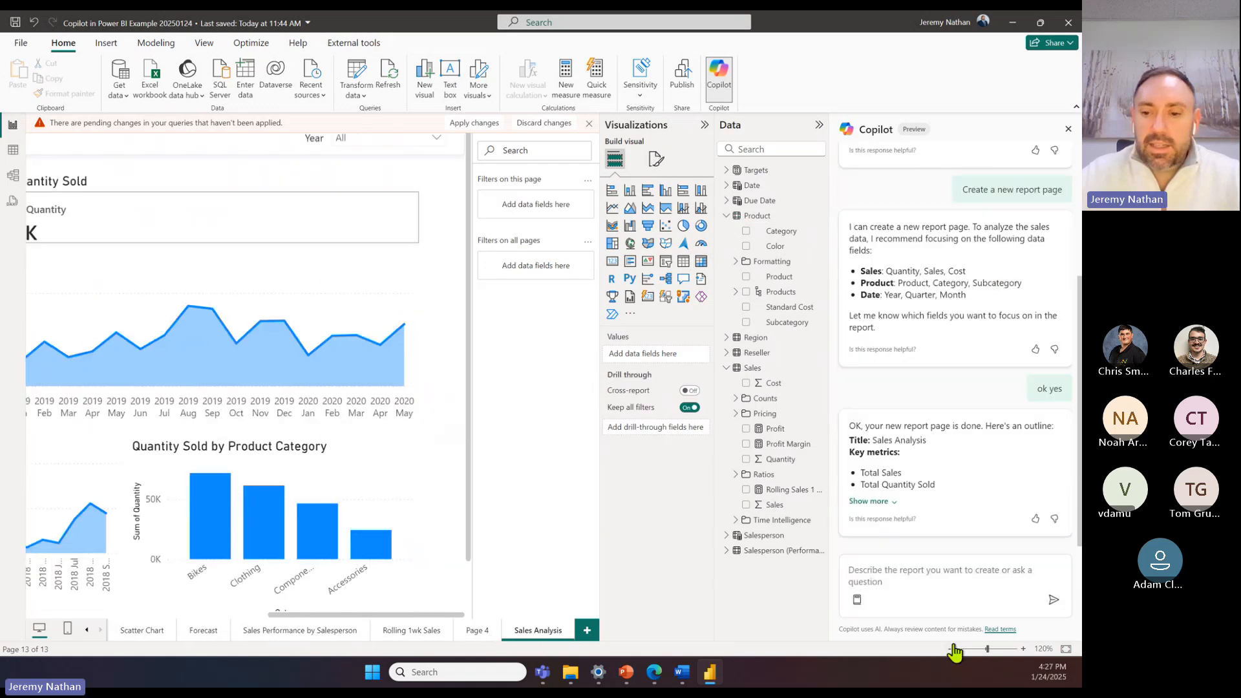
Step: Dismiss the pending query changes notice and collapse the Filters, Visualizations and Data panes to enlarge the Sales Analysis page view
left_click(950, 648)
left_click(950, 649)
left_click(950, 648)
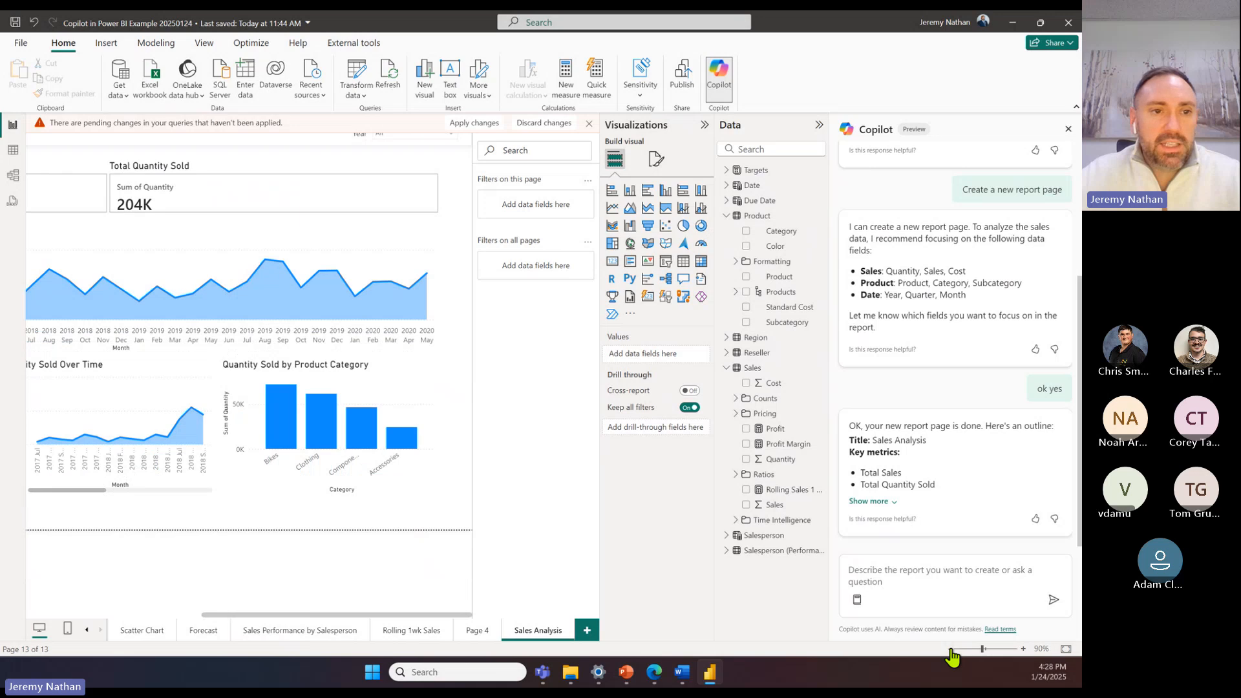
left_click(950, 648)
left_click(588, 124)
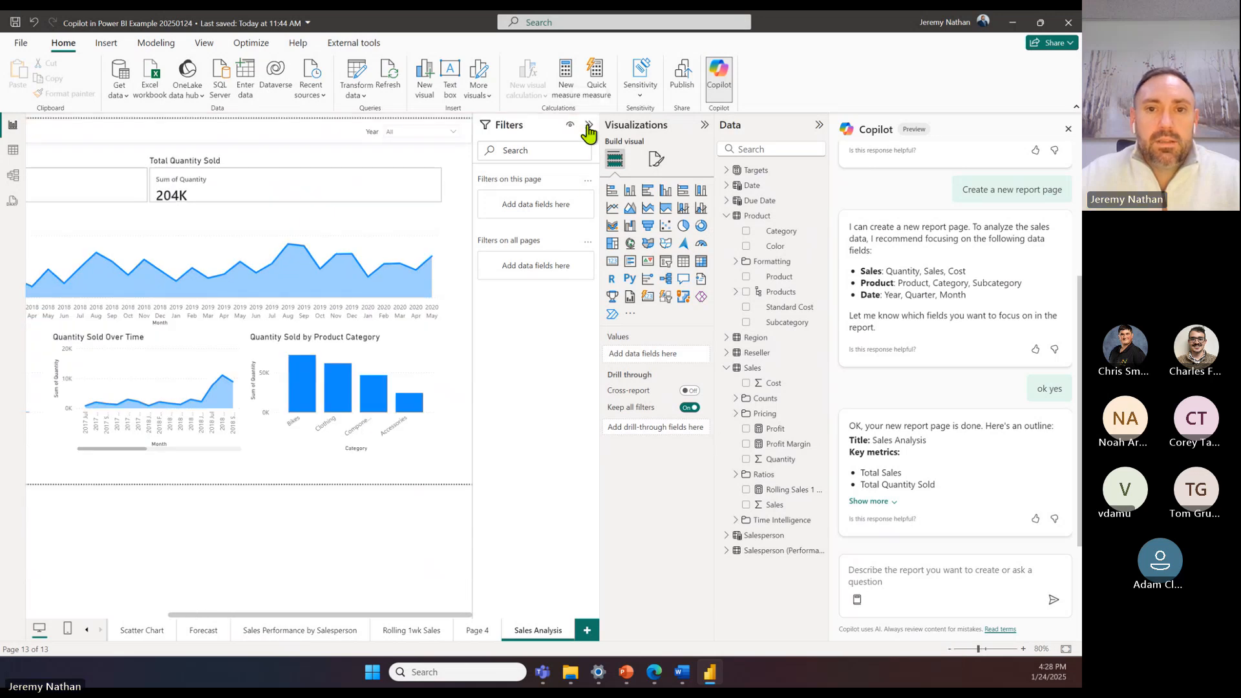
left_click(588, 124)
left_click(705, 124)
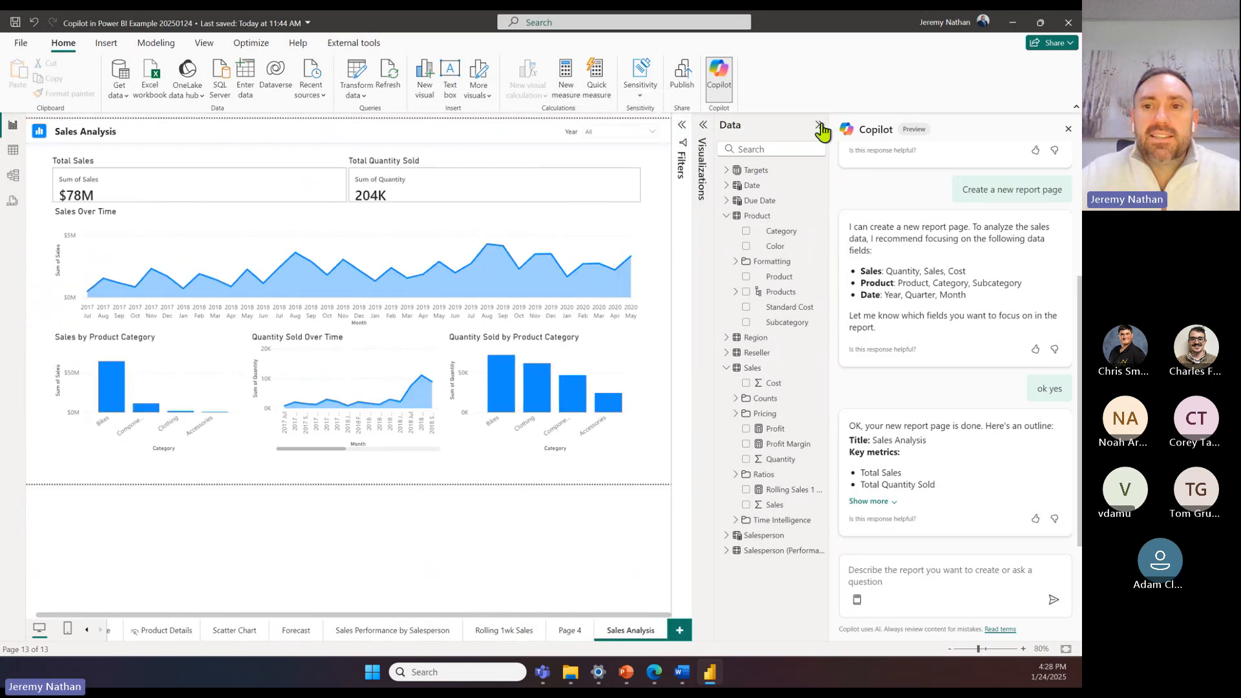
left_click(819, 124)
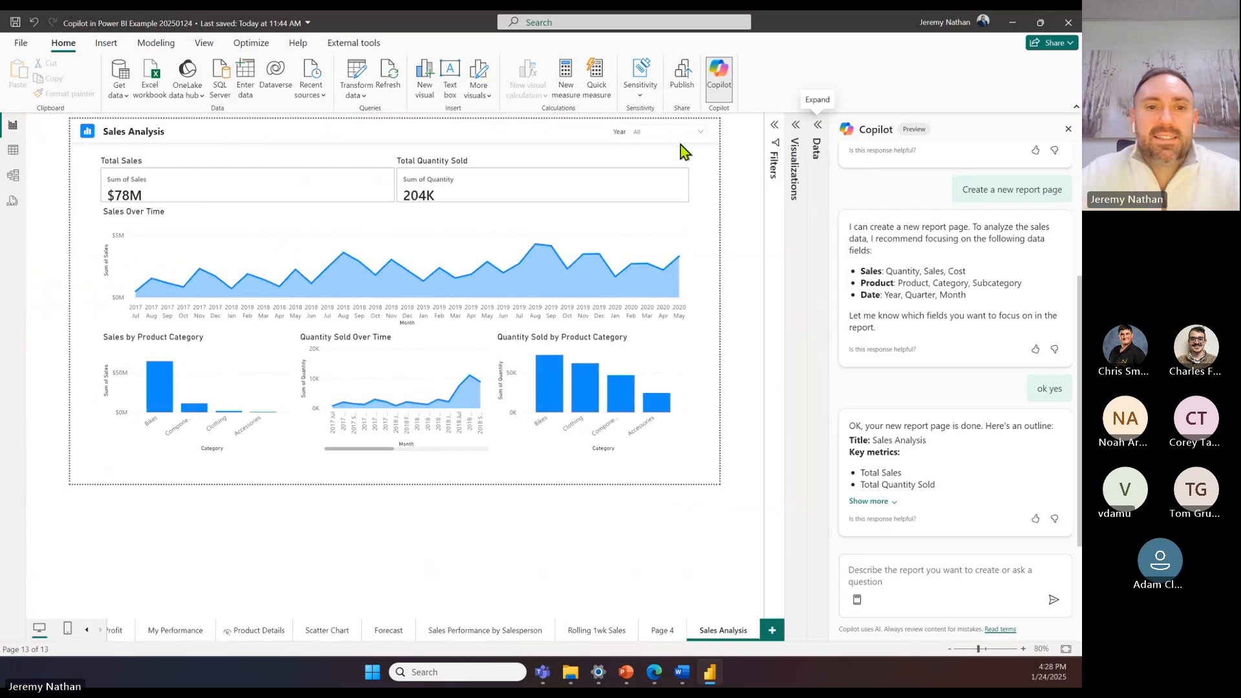
left_click(1023, 648)
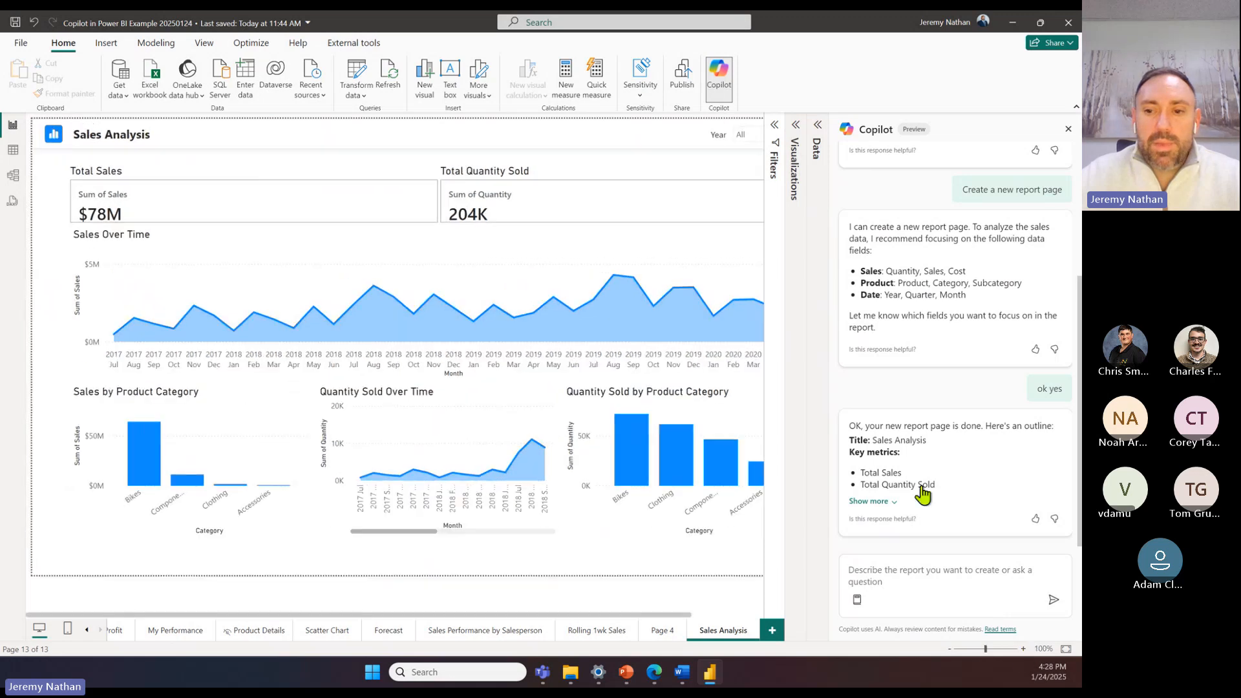
Step: Expand Copilot's full outline of the new report page and examine the generated Sales Analysis visuals across the page's width
left_click(881, 504)
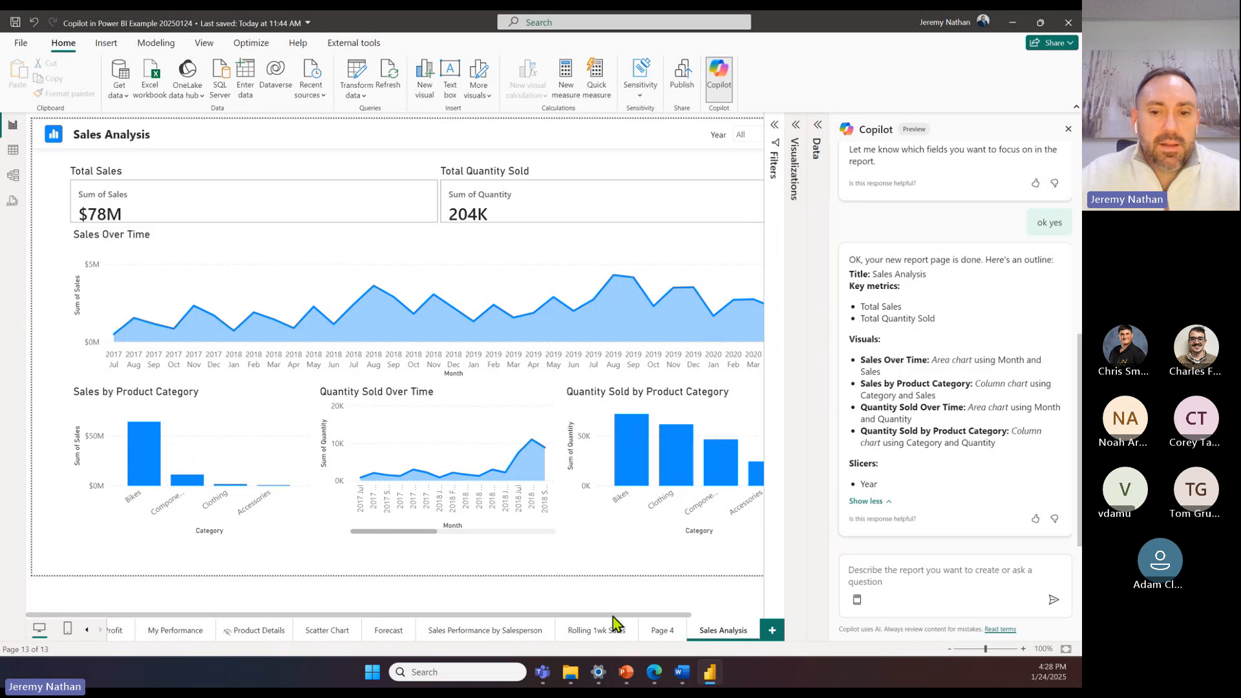
left_click_drag(612, 616, 676, 614)
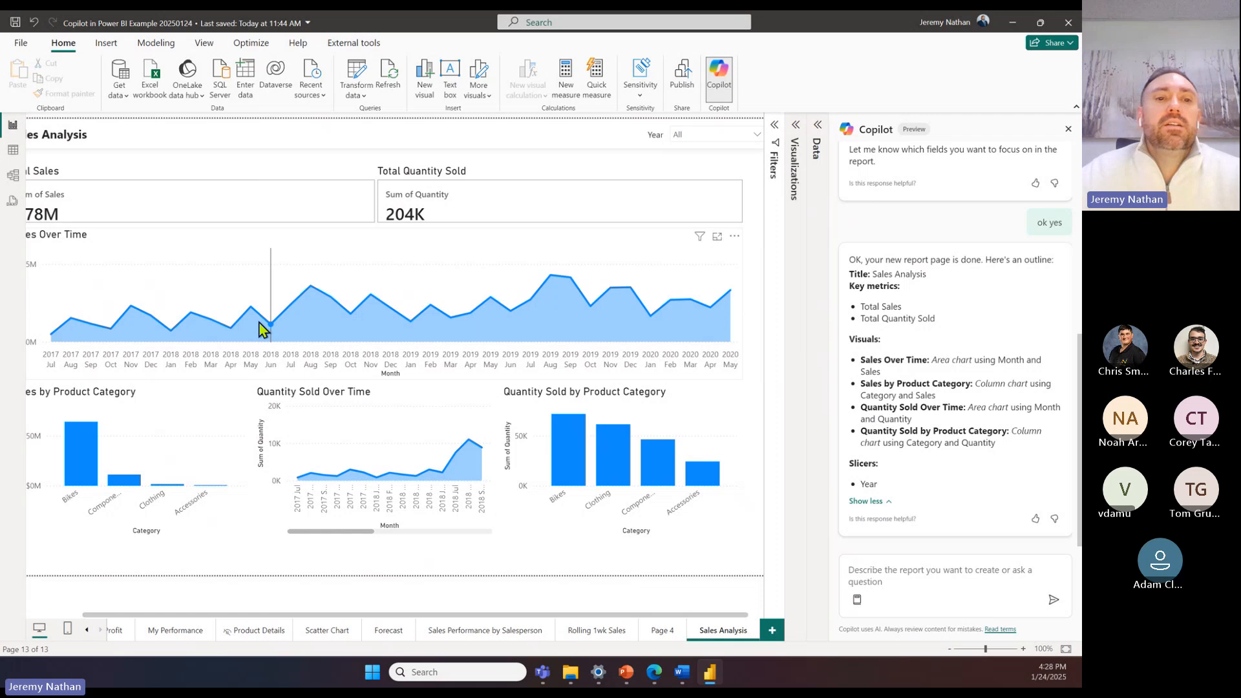
left_click_drag(512, 614, 452, 615)
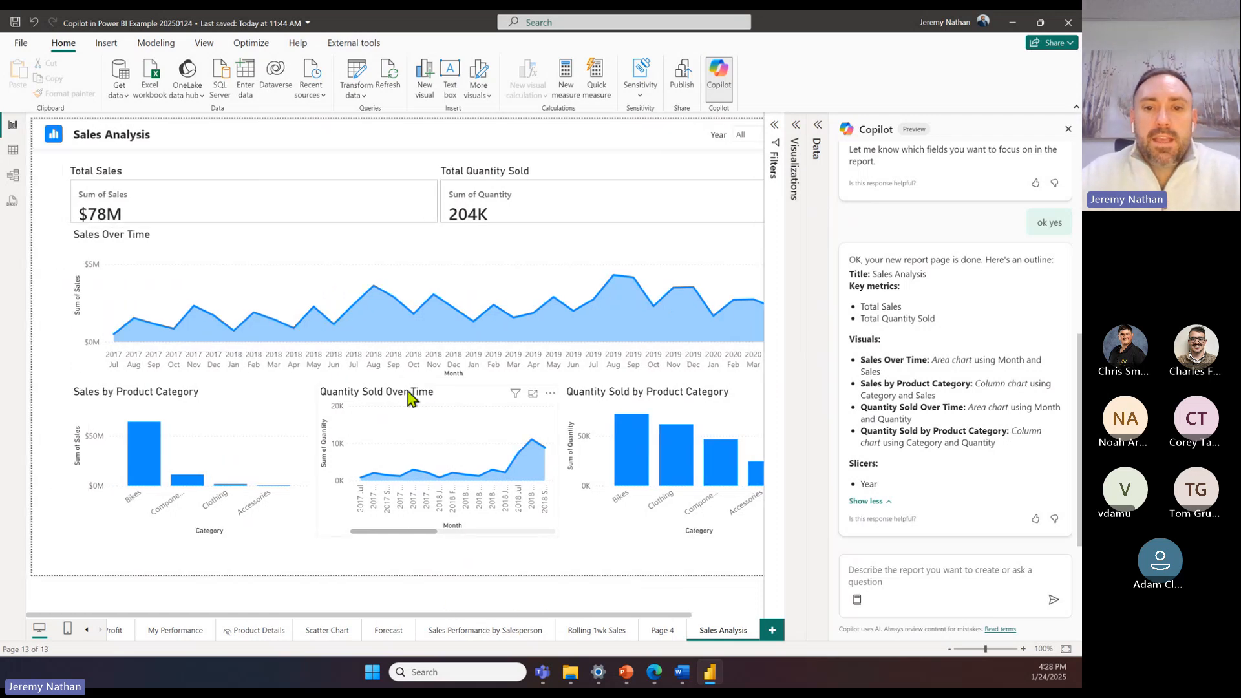
Step: Inspect the fields used by the Sales Over Time, Sales by Product Category and Total Sales visuals in the Visualizations pane
left_click(171, 249)
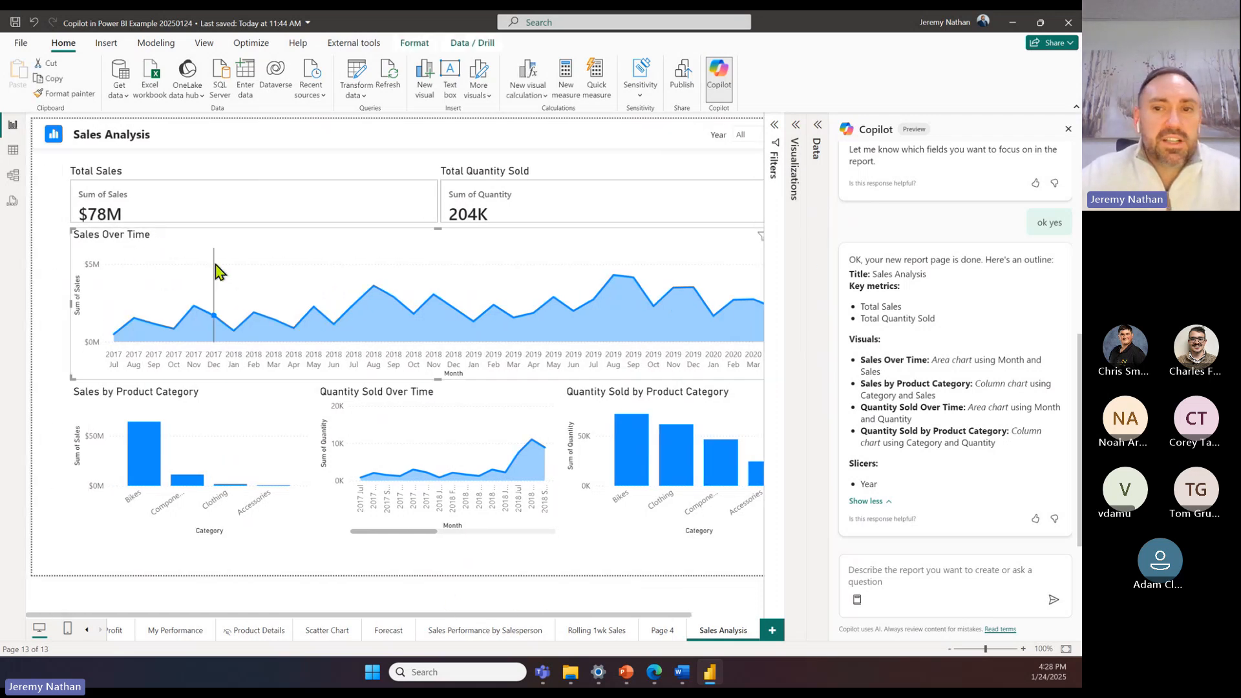
left_click(795, 132)
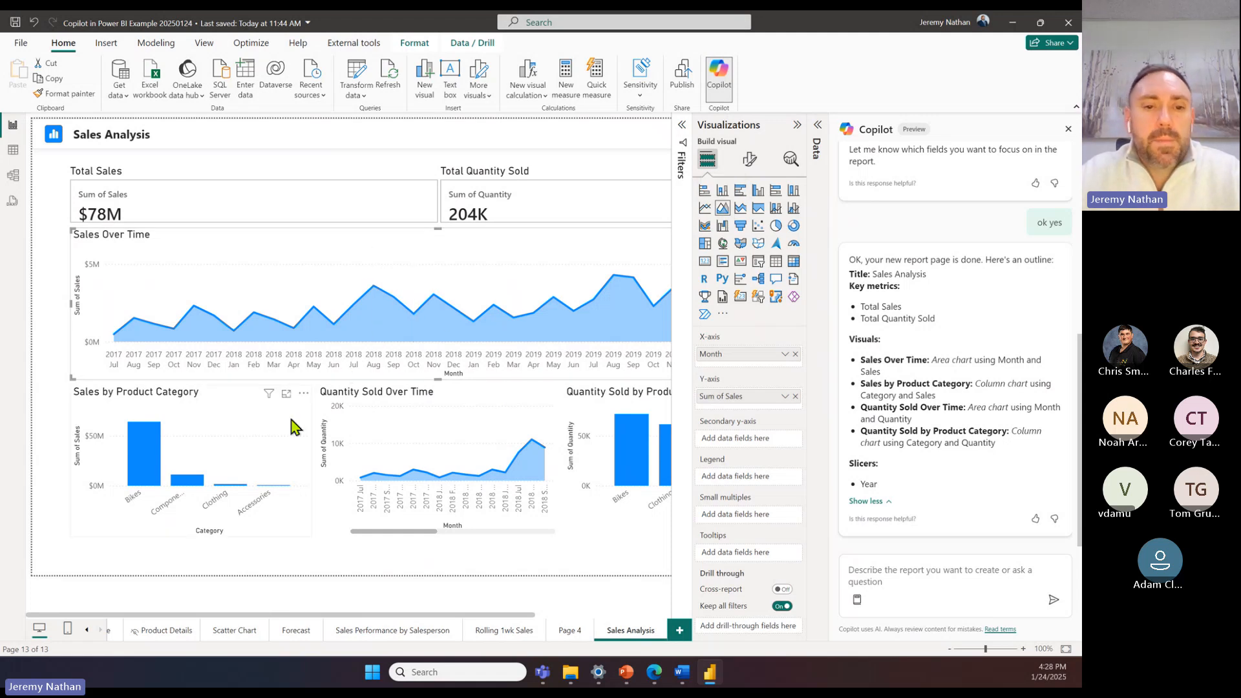
left_click(197, 406)
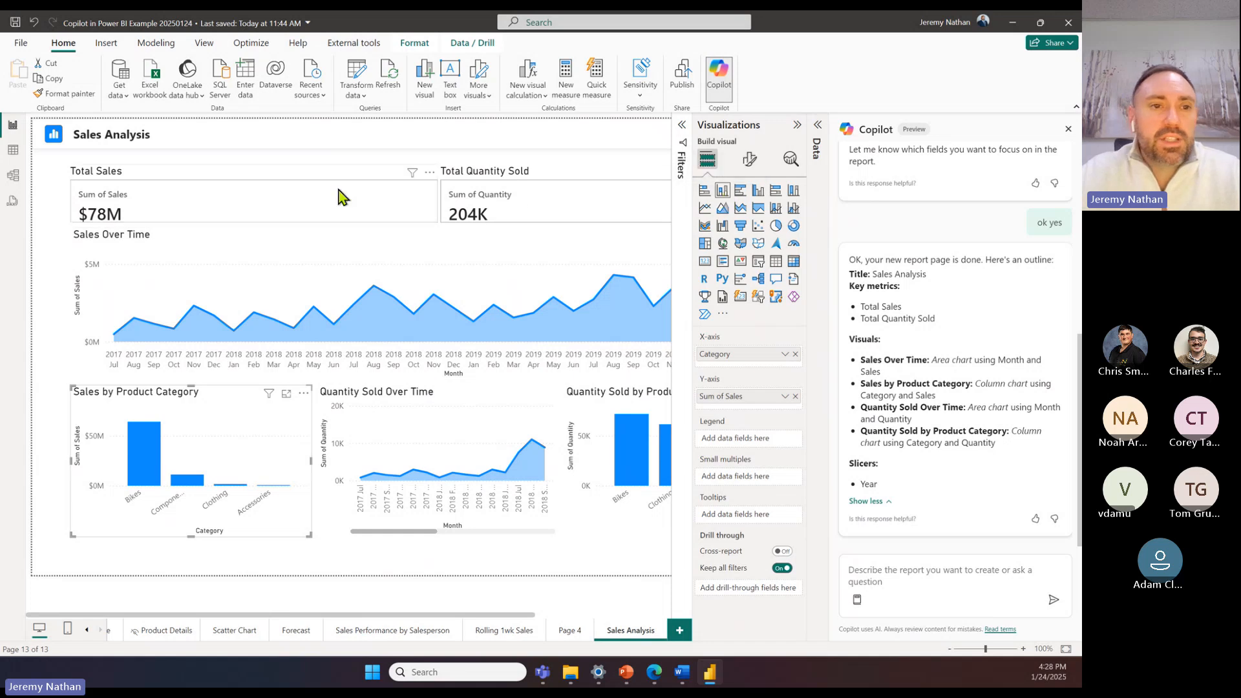
left_click(305, 180)
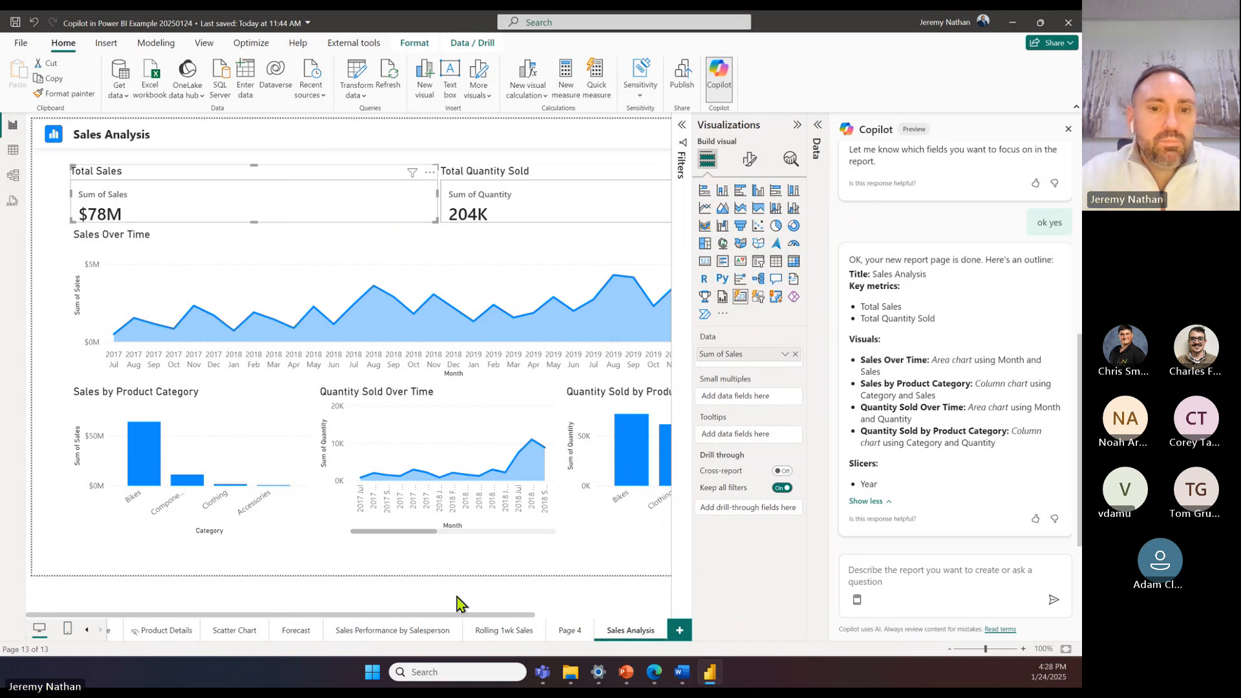
Step: Examine the Sales Over Time chart's axis fields and the Date table's fields, and collapse the Visualizations and Data panes
left_click(456, 614)
mouse_move(482, 611)
left_mouse_down()
mouse_move(575, 607)
mouse_move(489, 603)
left_mouse_up()
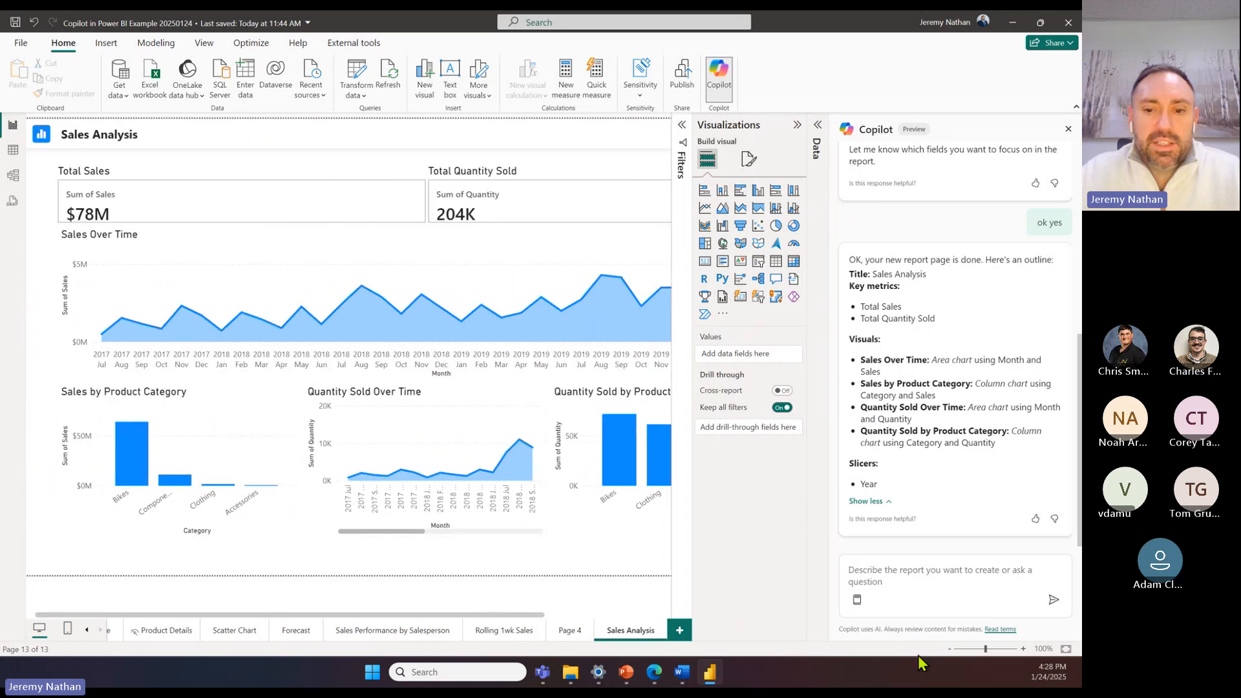
left_click(975, 650)
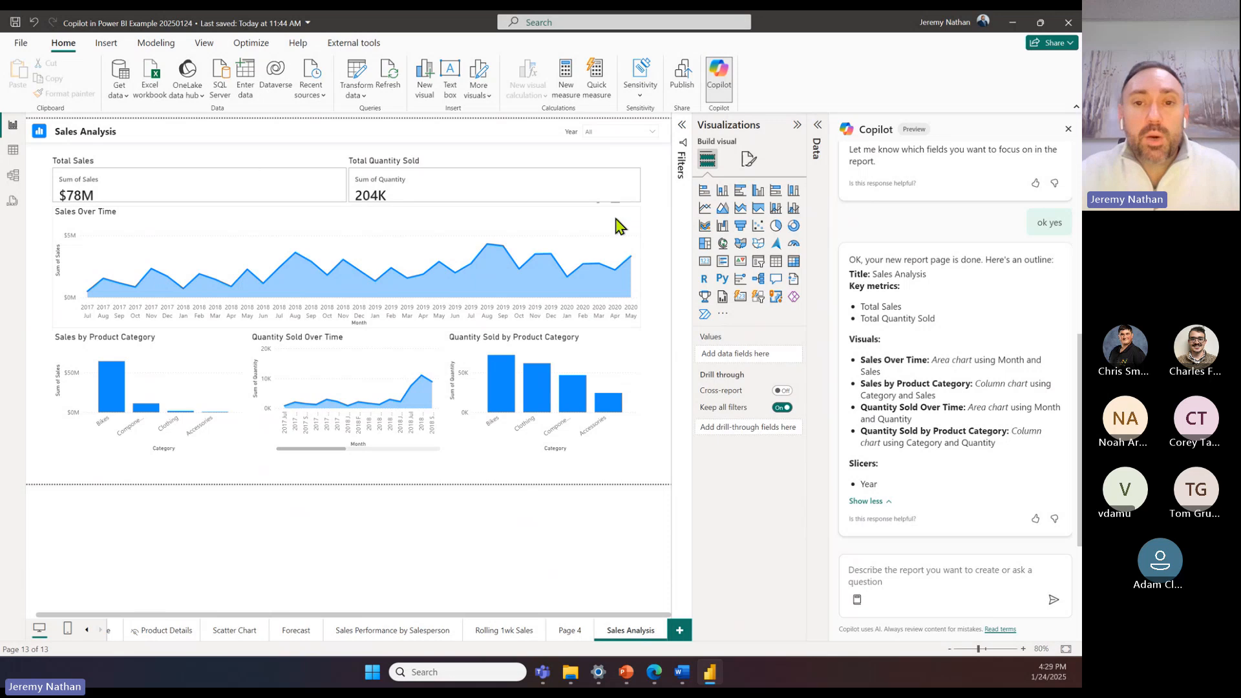
left_click(177, 223)
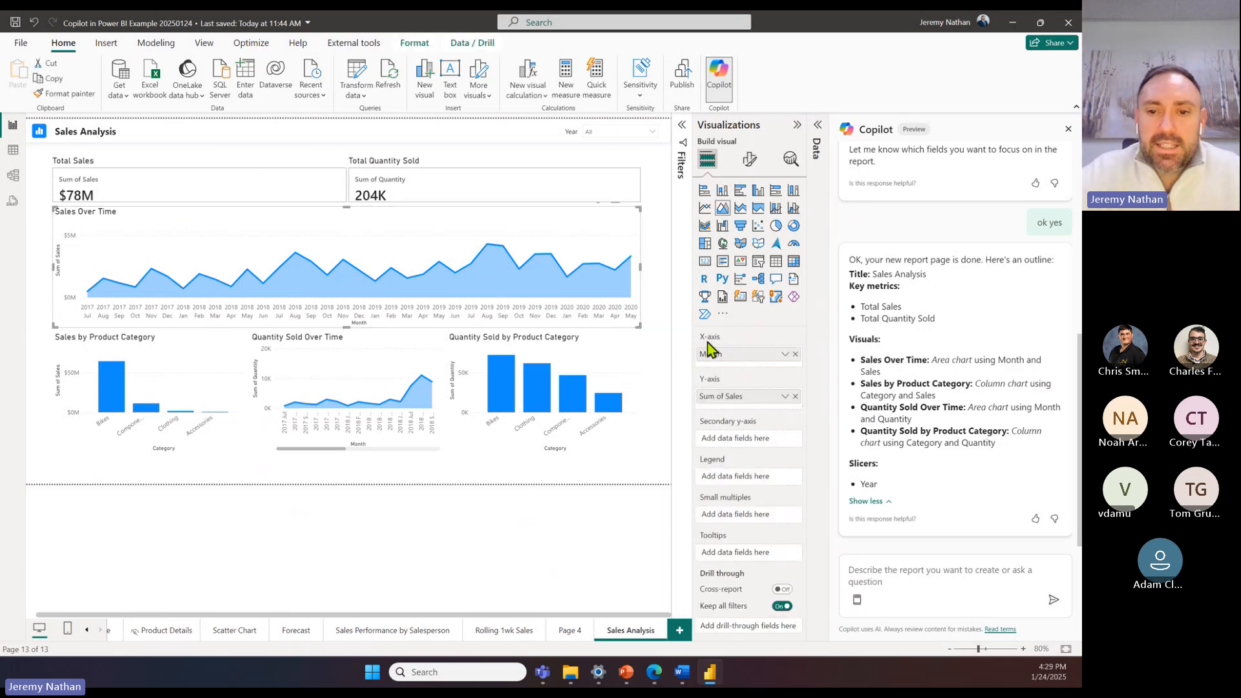
left_click(818, 126)
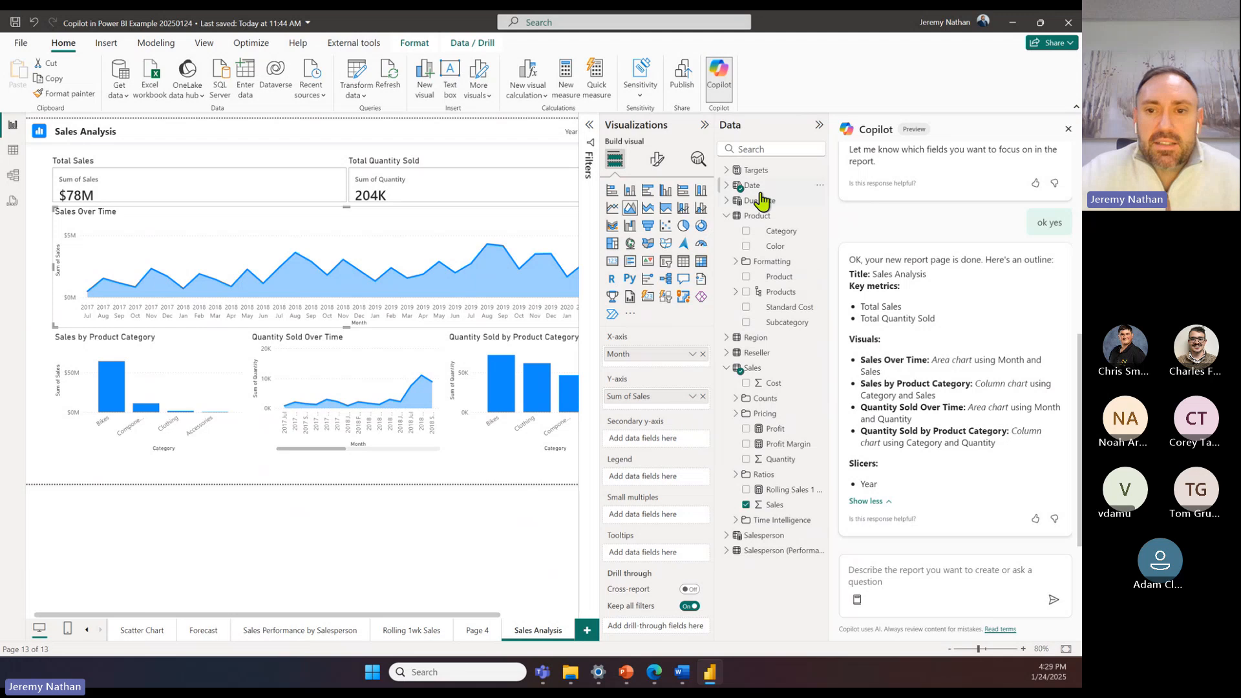
left_click(727, 186)
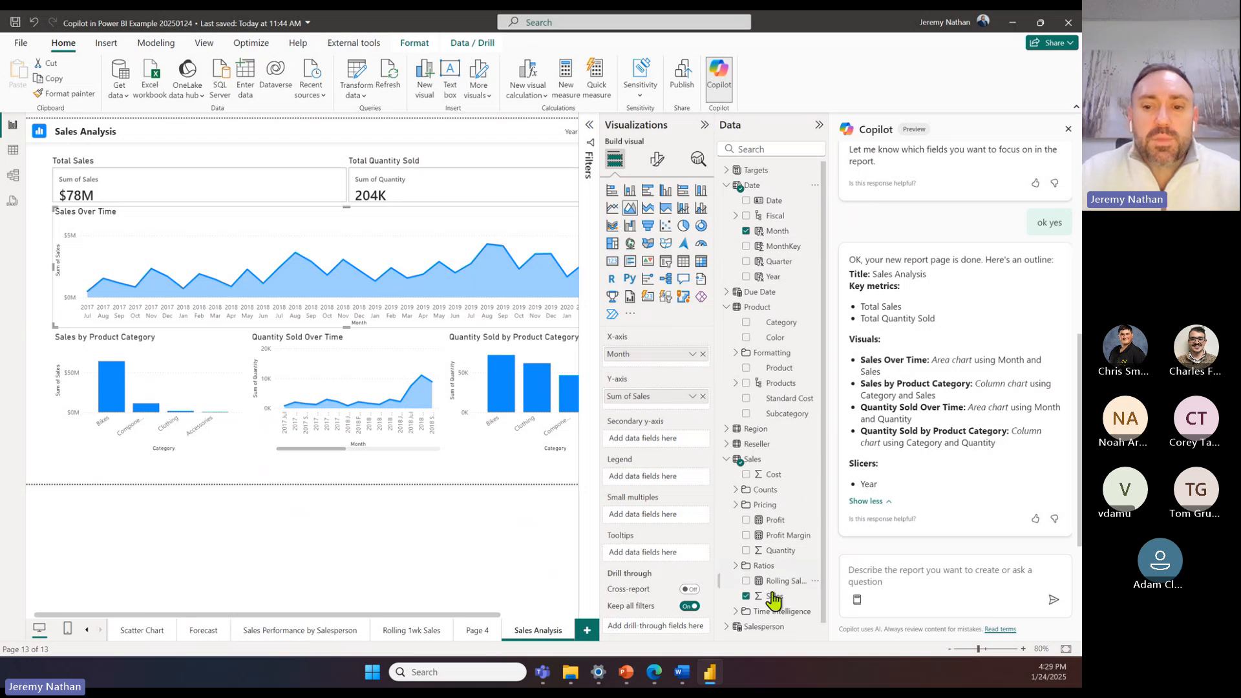
left_click(705, 126)
left_click(818, 126)
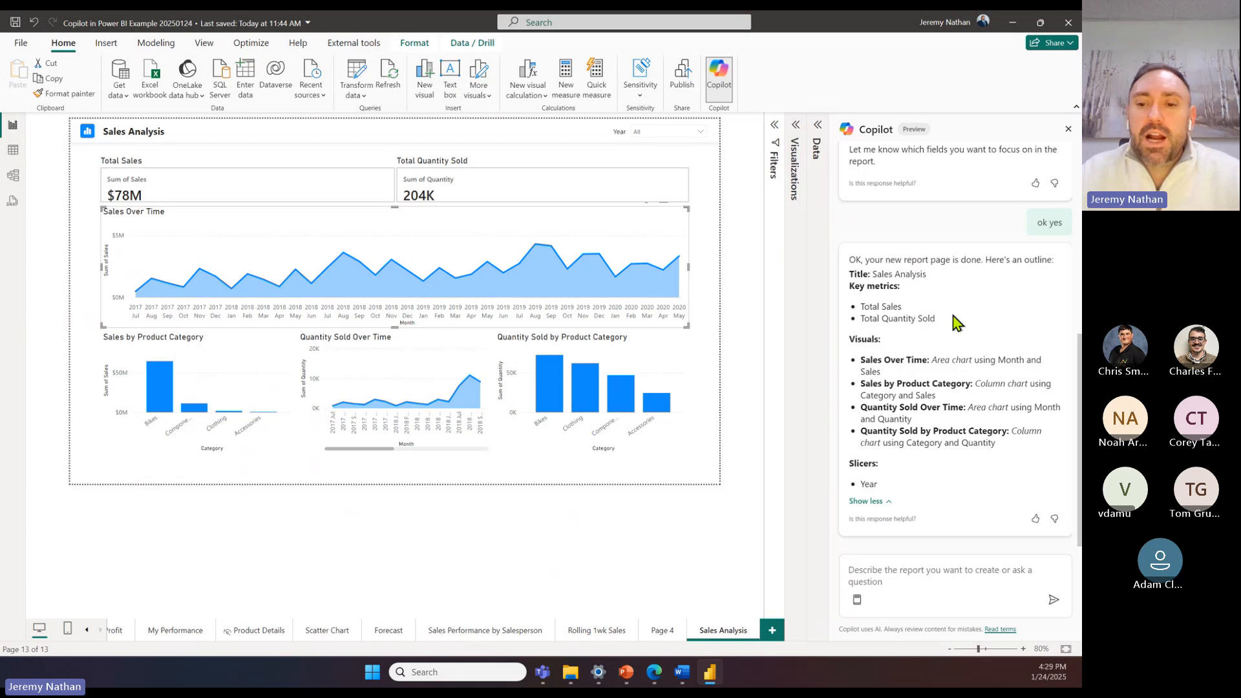
Step: Ask Copilot "what can copilot do in power bi desktop?"
left_click(895, 581)
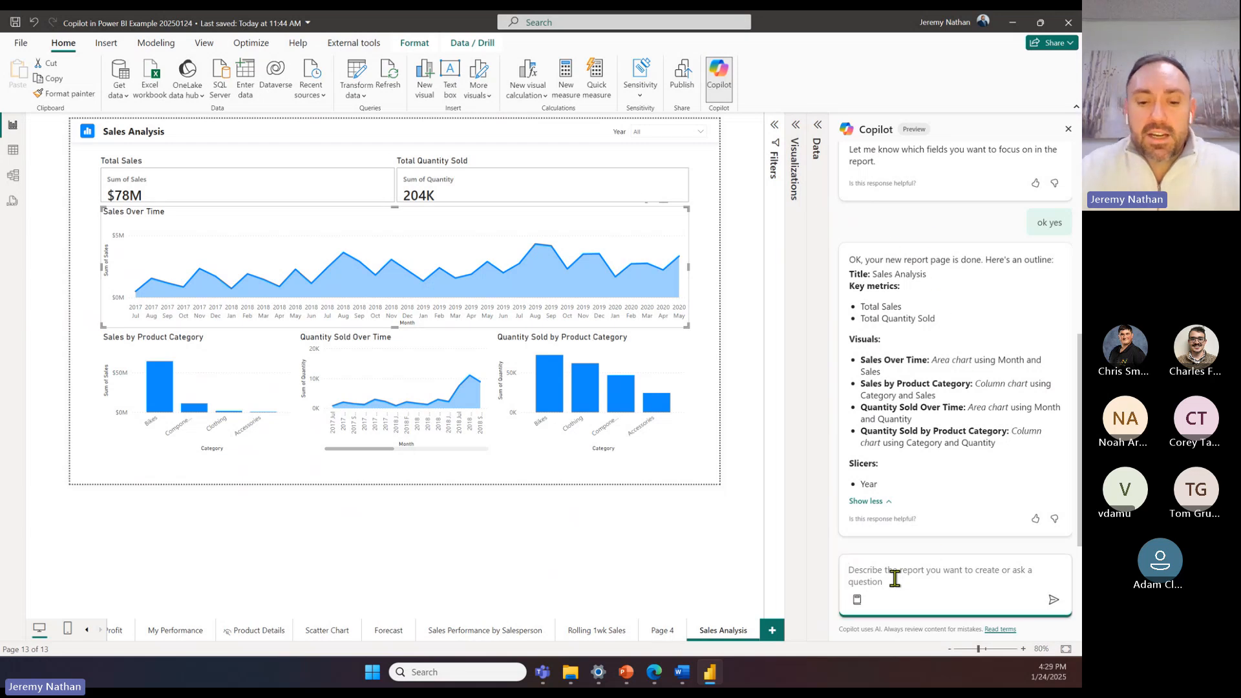
type("what can")
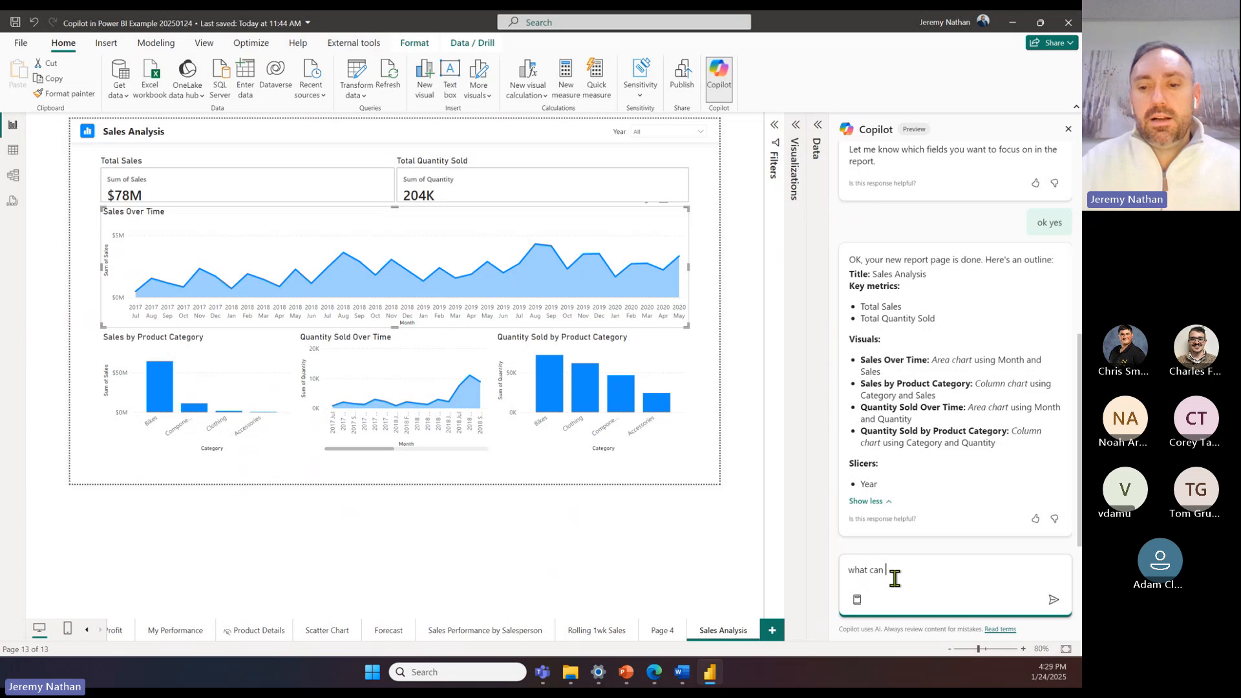
type(" copilo")
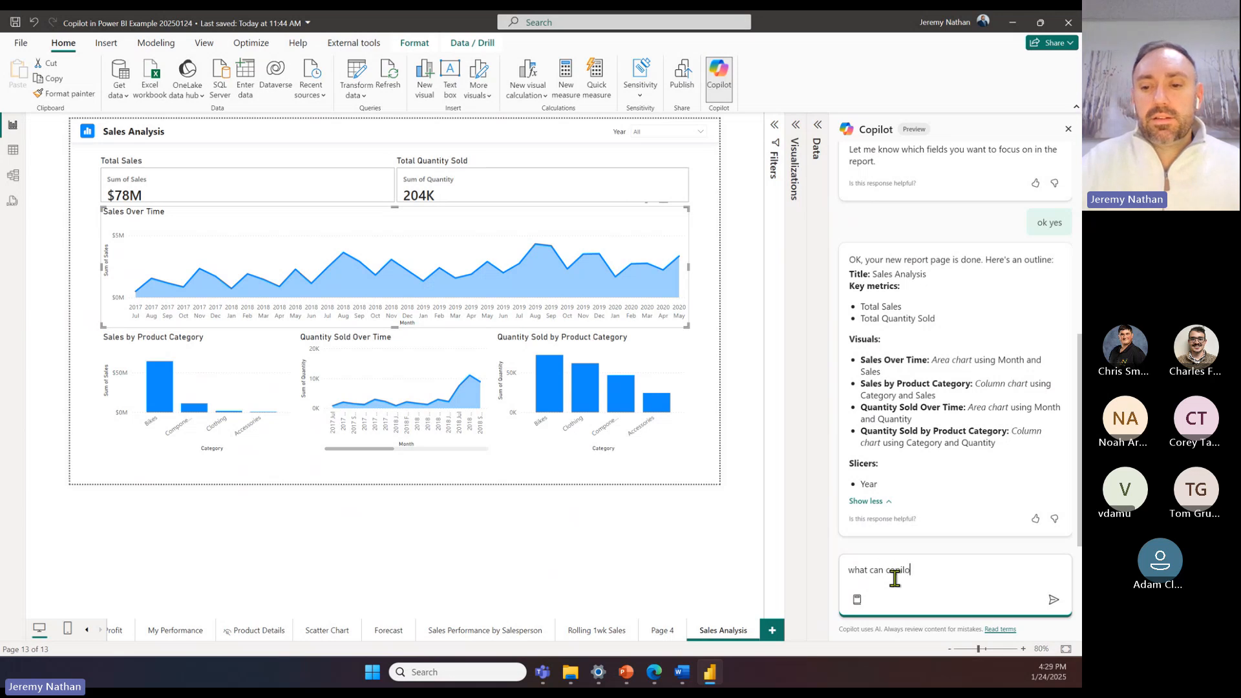
type("t do in ")
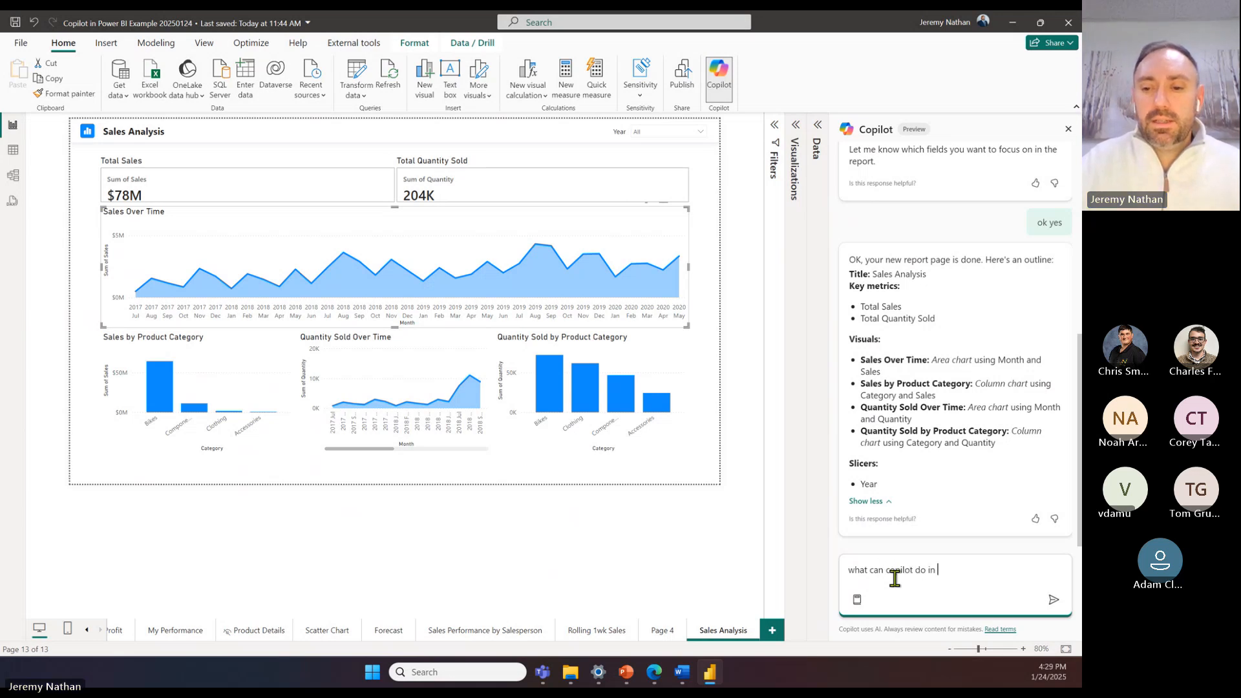
type("power bi d")
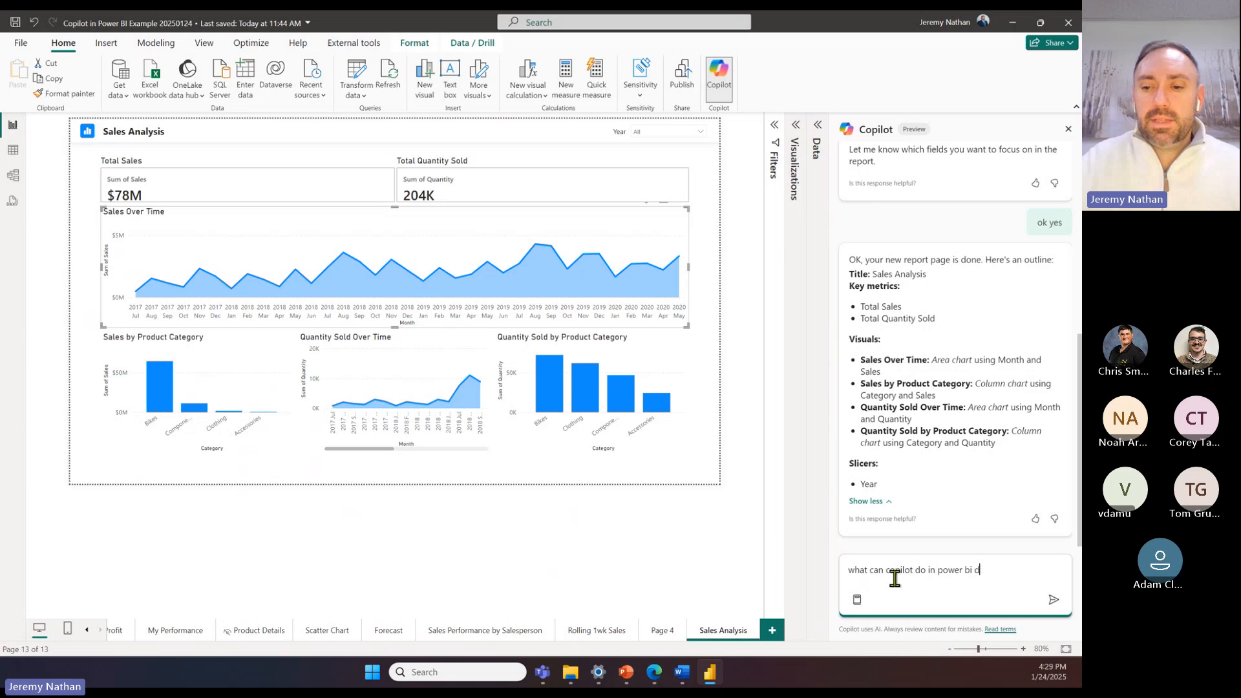
type("eskt")
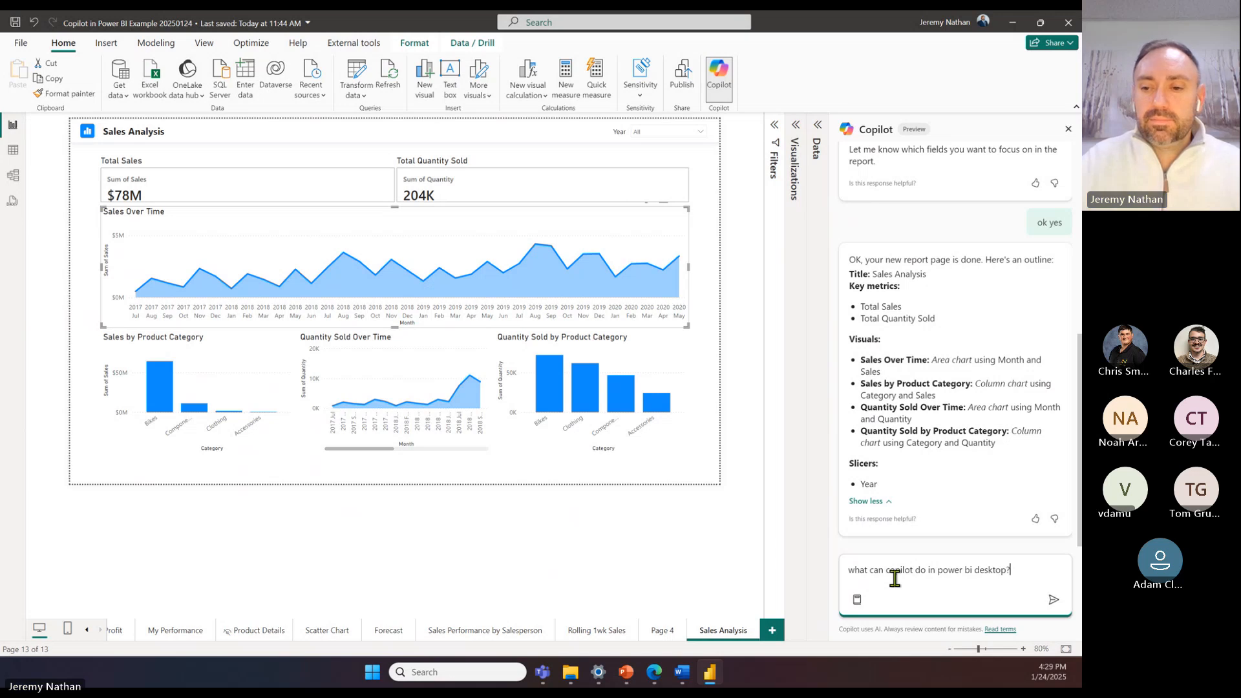
type("op?")
left_click(1053, 600)
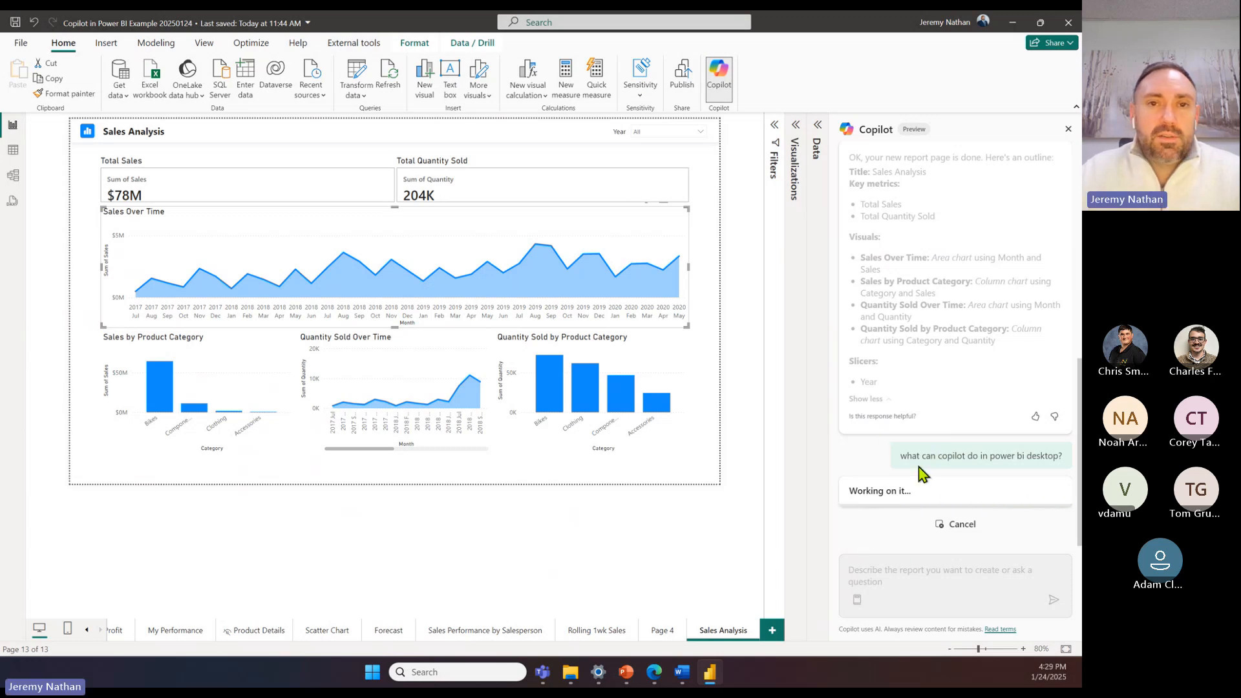
Step: Read through Copilot's list of its Power BI Desktop capabilities, from data exploration to constraints management
scroll(908, 271, "up", 2)
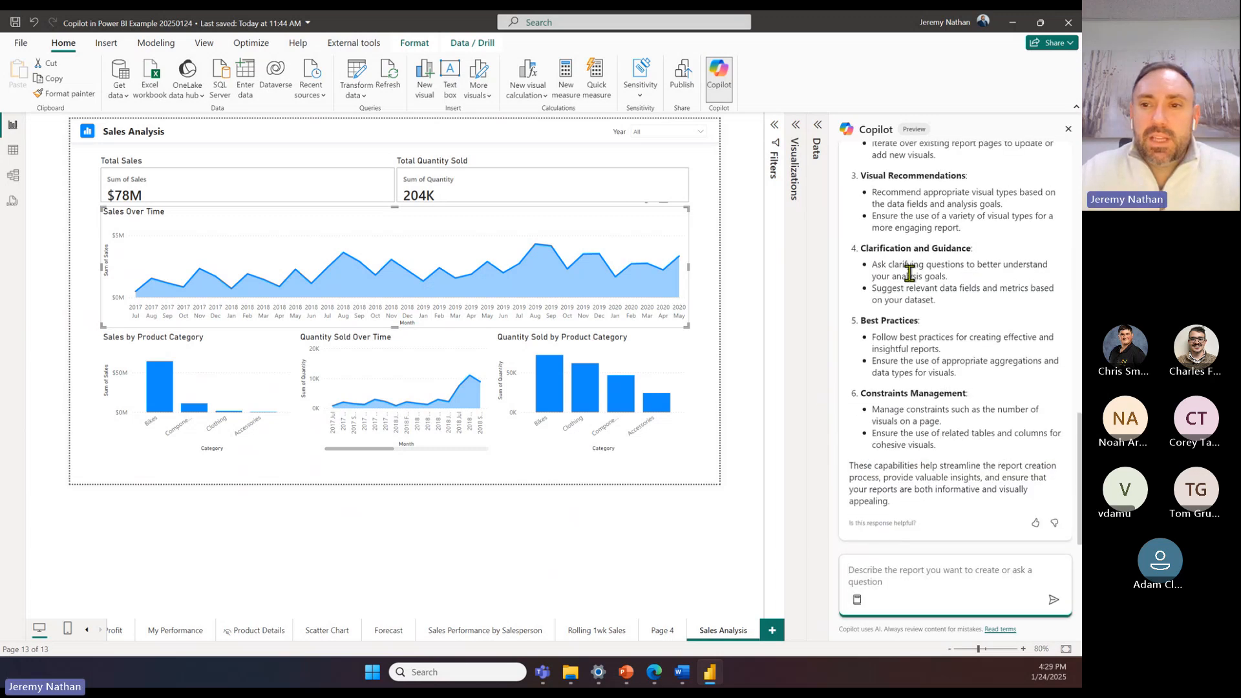
scroll(937, 190, "up", 3)
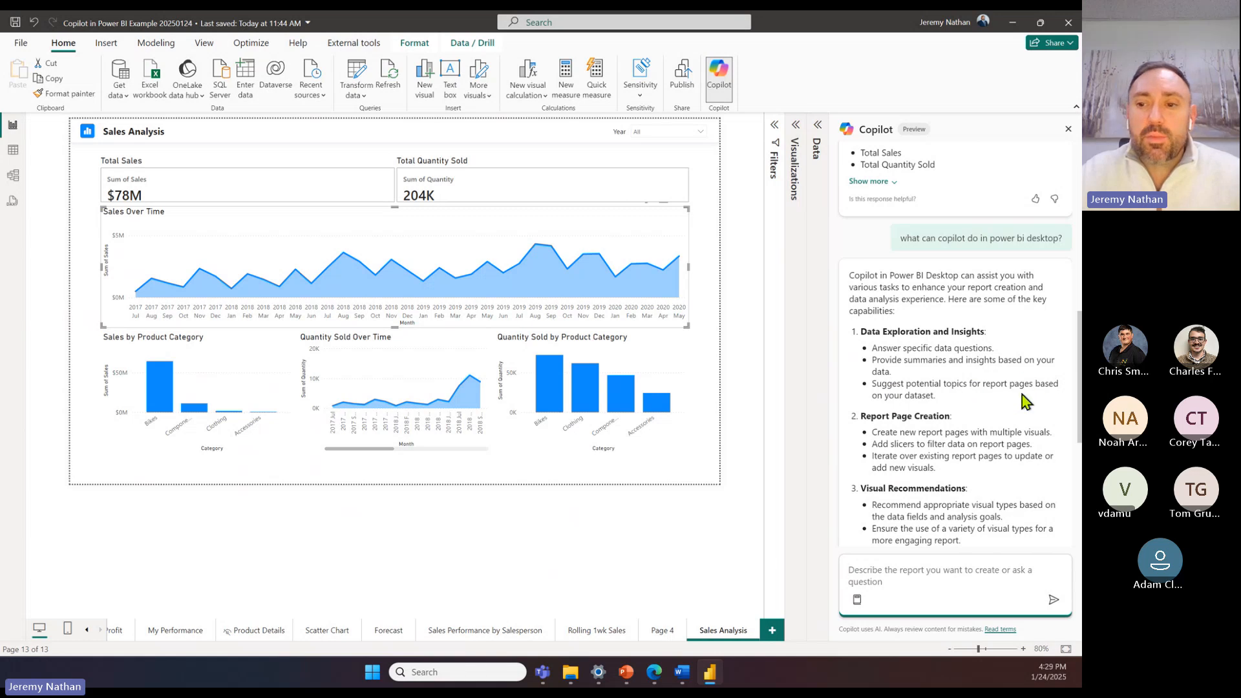
scroll(1022, 394, "down", 2)
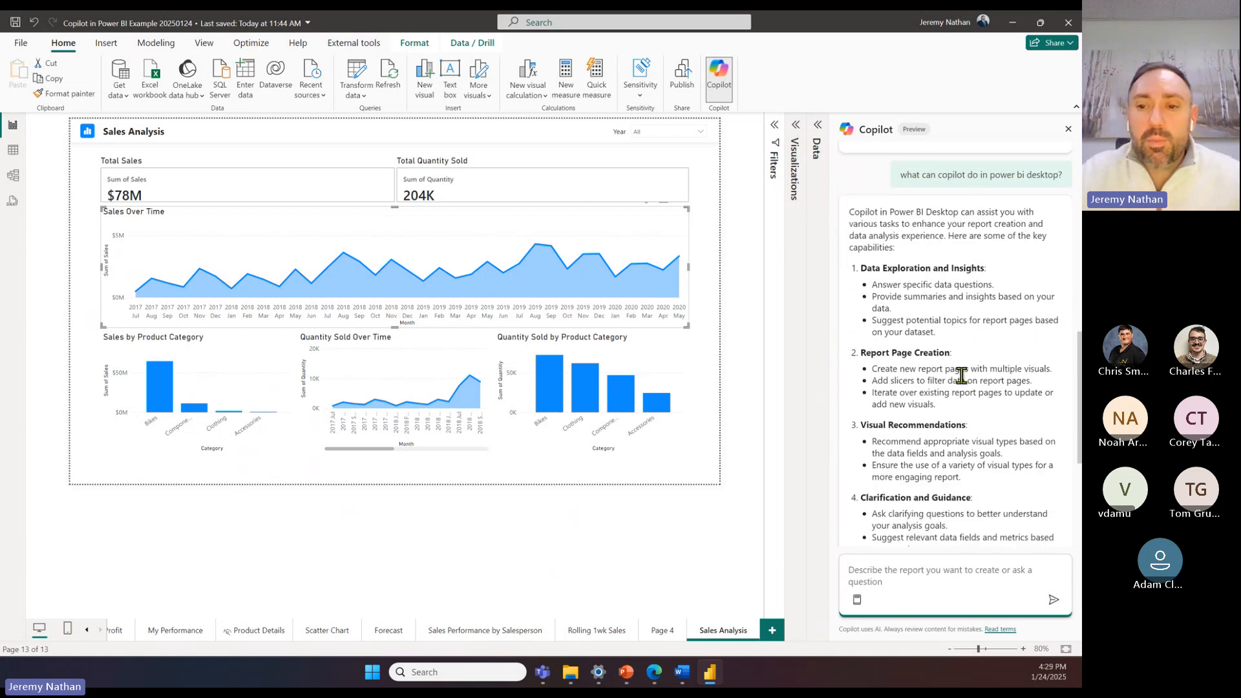
scroll(969, 378, "down", 2)
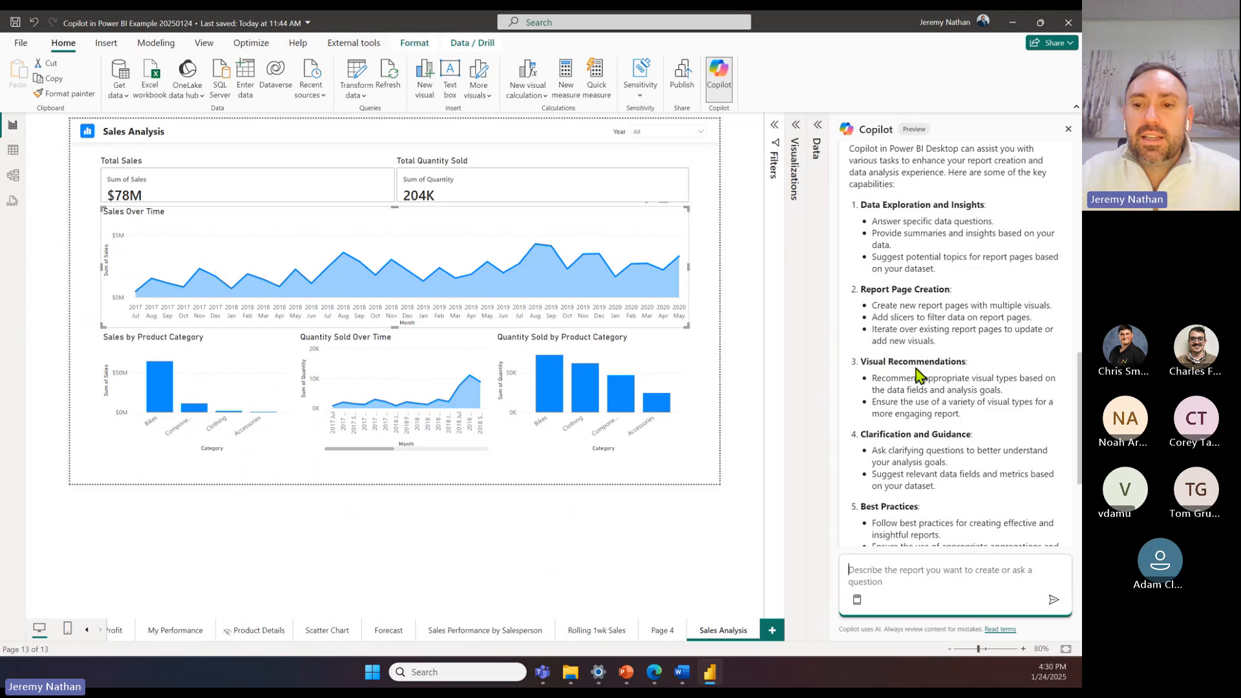
scroll(975, 386, "down", 2)
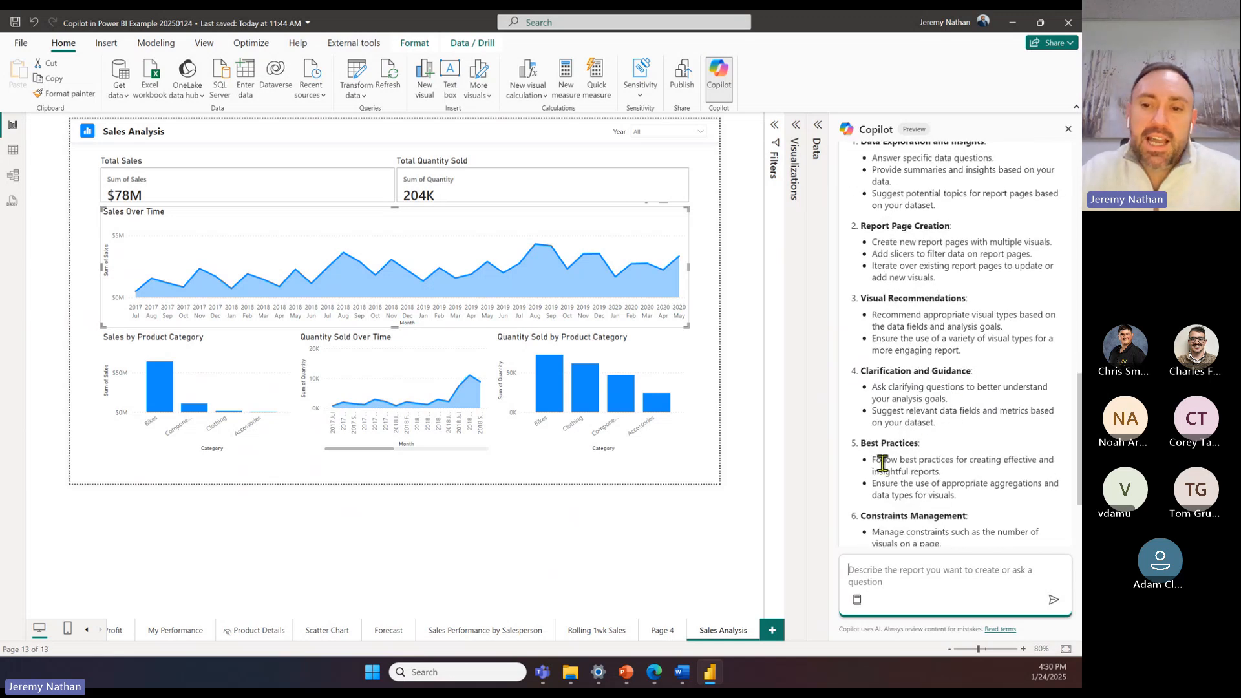
scroll(961, 461, "down", 2)
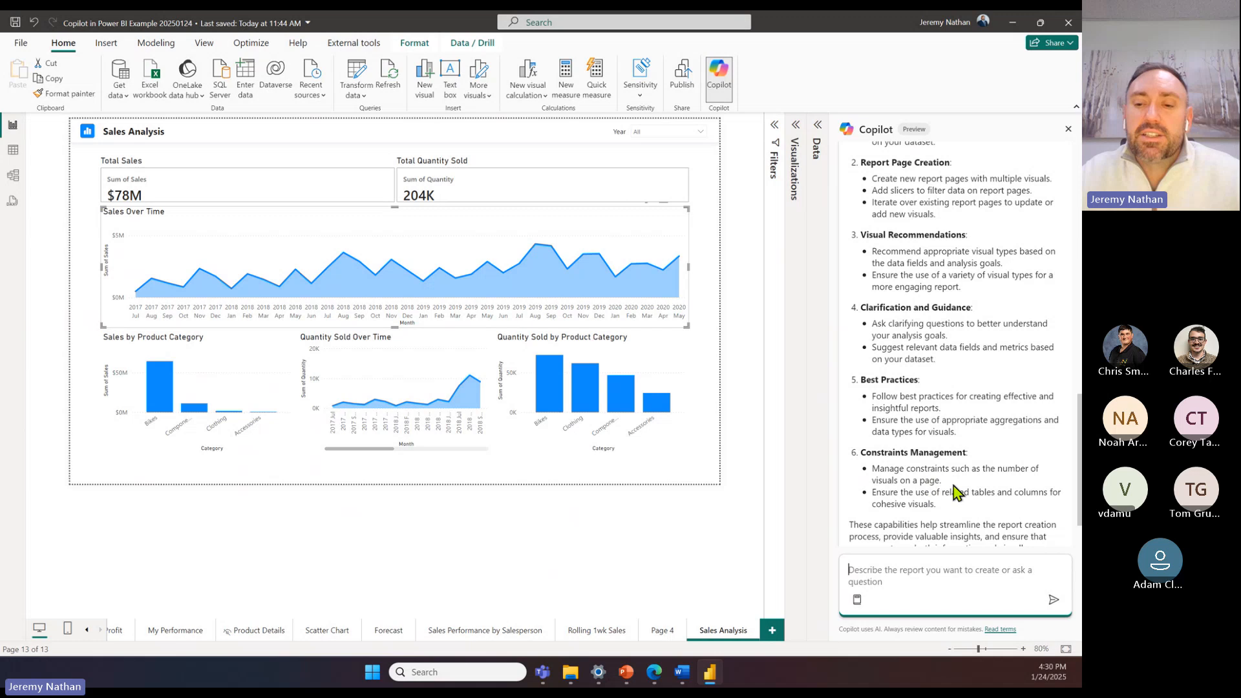
scroll(956, 323, "up", 15)
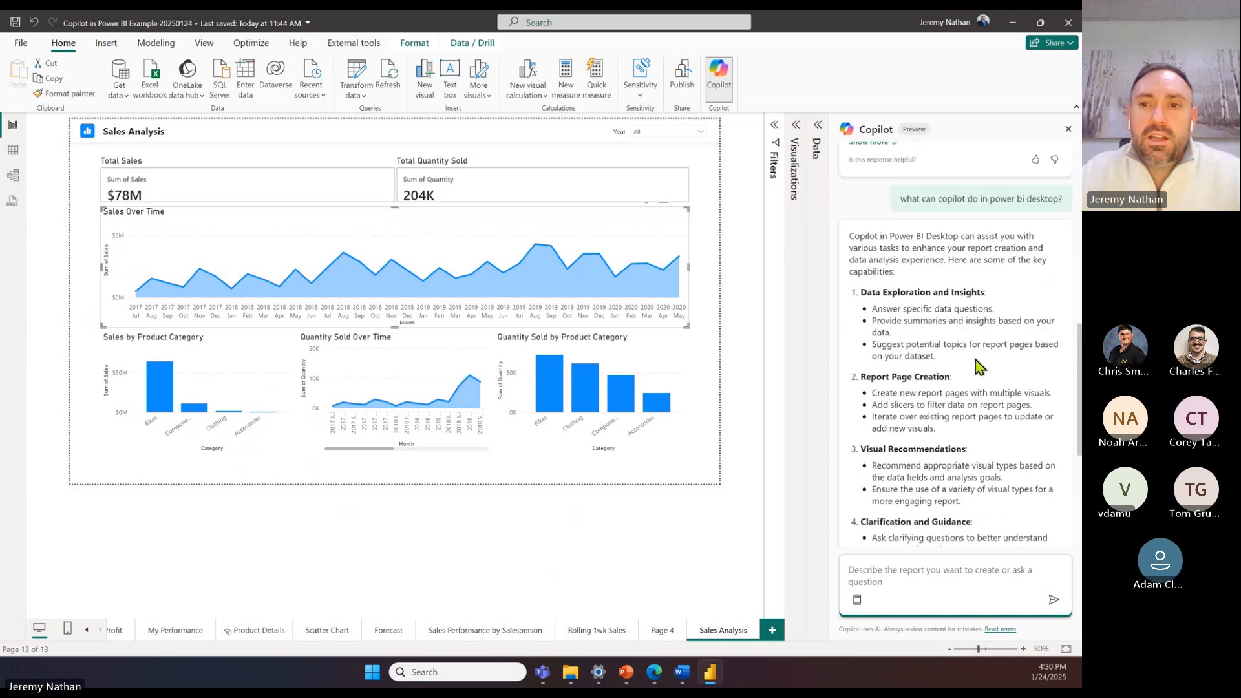
scroll(959, 303, "up", 6)
scroll(962, 342, "down", 18)
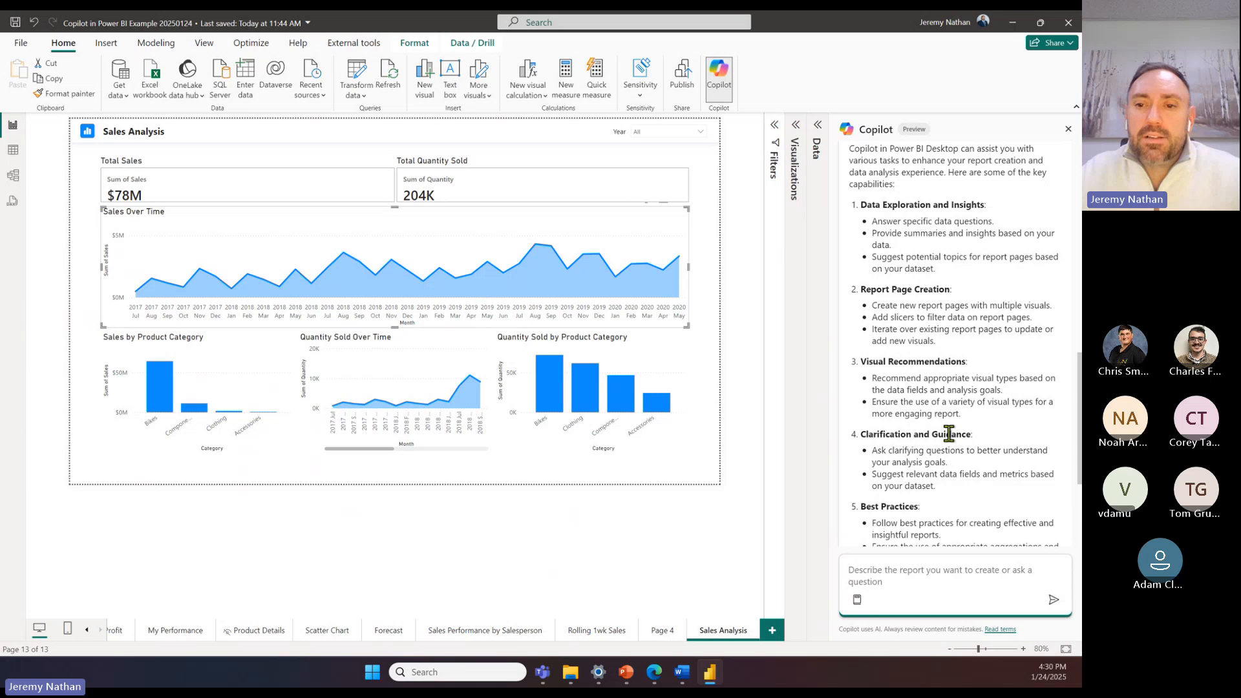
Step: Reopen the Data pane and review the available Date, Product and Sales fields
left_click(813, 128)
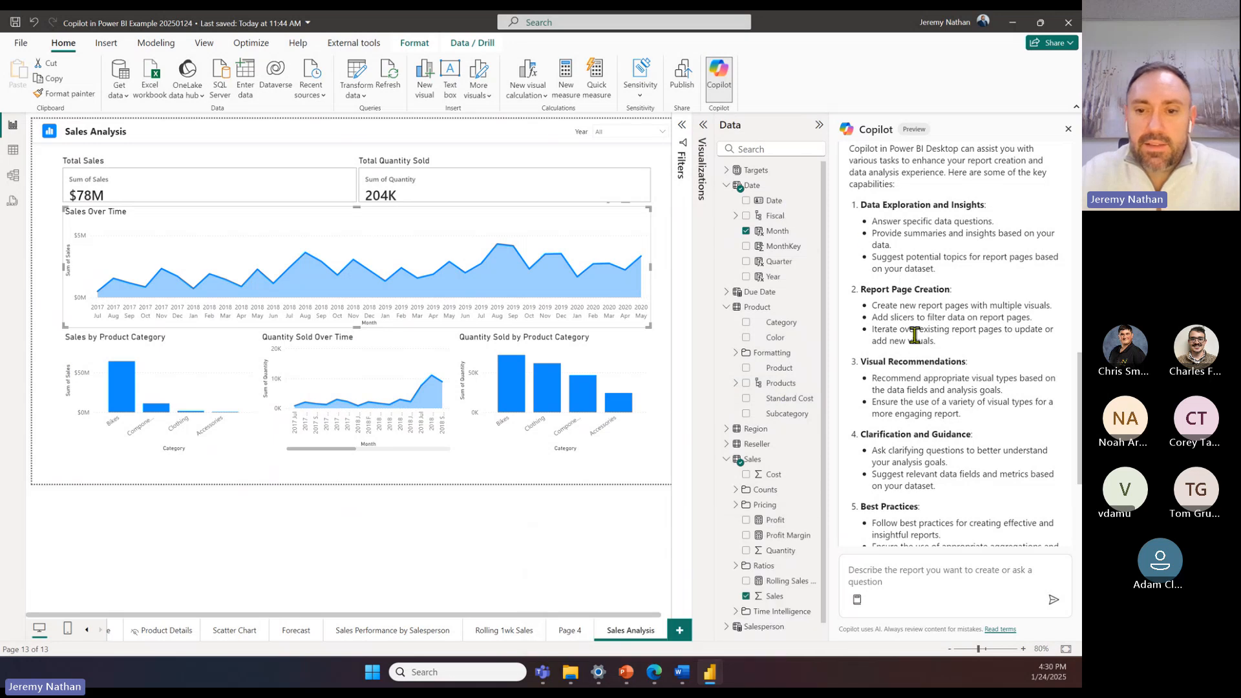
scroll(793, 294, "down", 1)
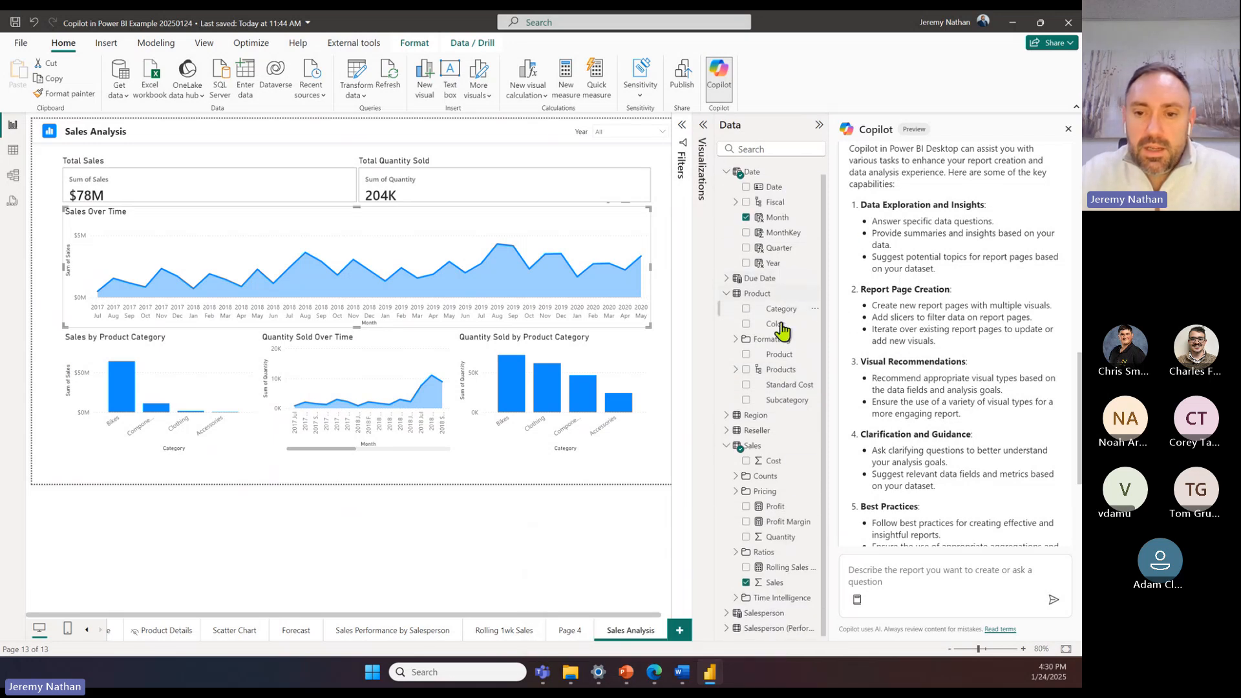
scroll(780, 494, "up", 1)
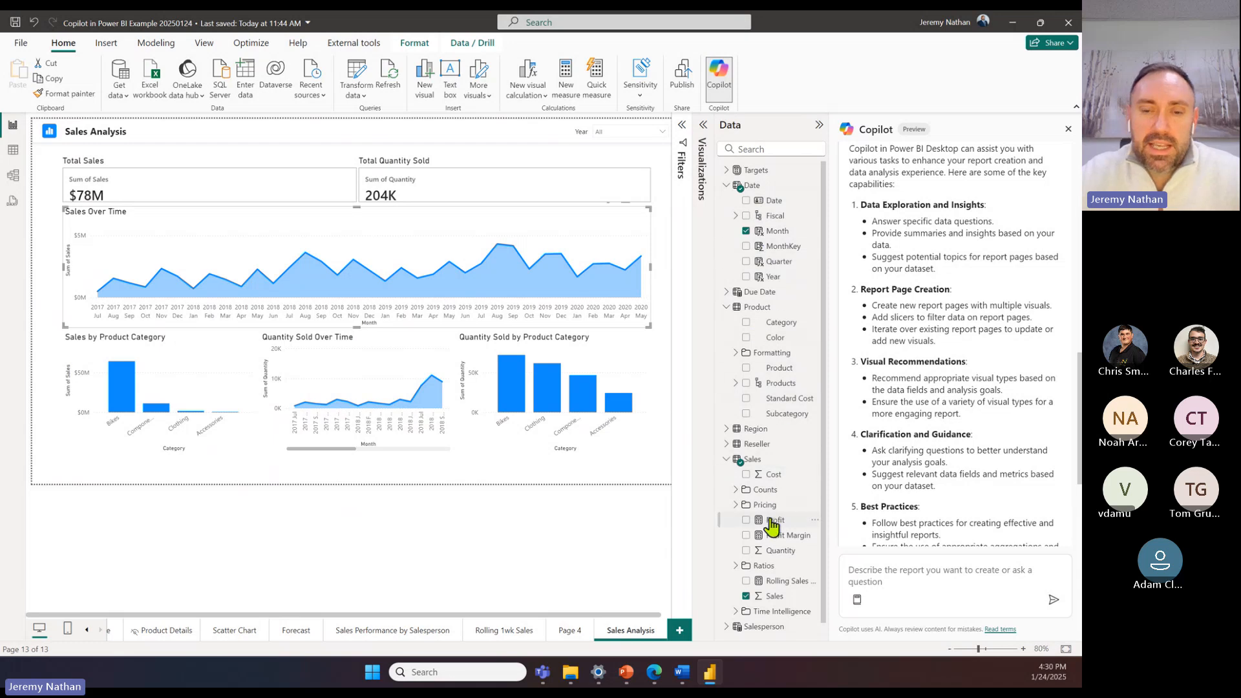
scroll(789, 475, "down", 1)
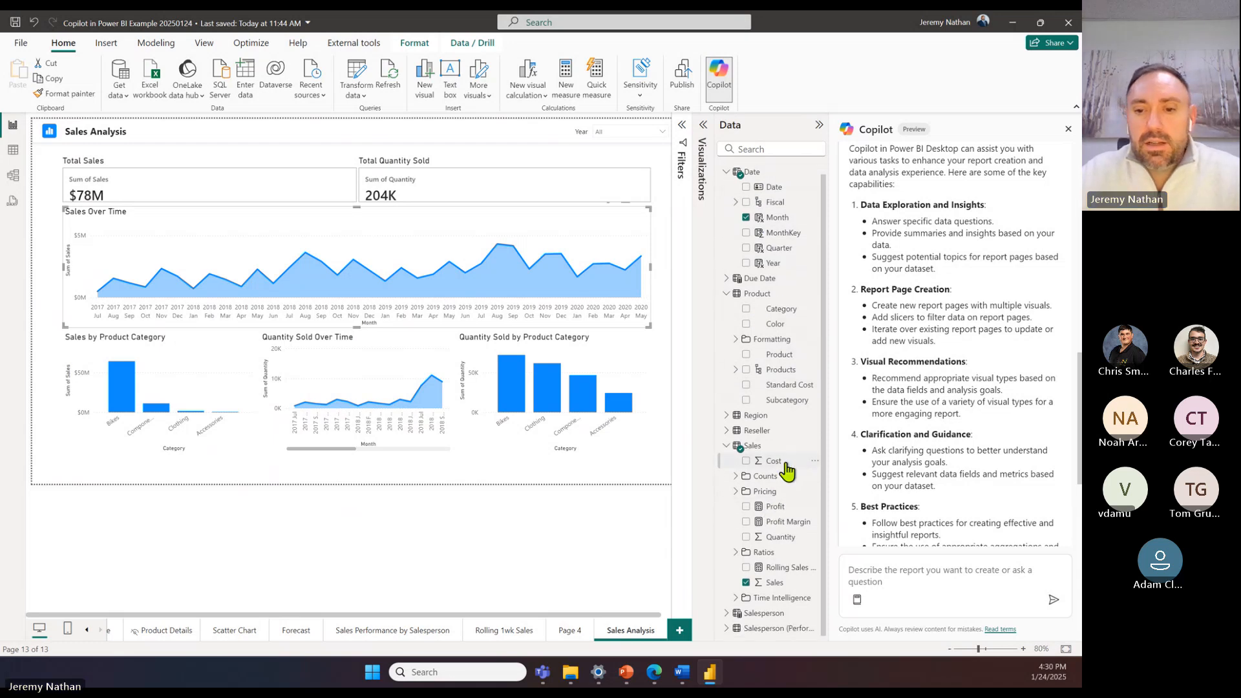
Step: Check the Region table's fields and ask Copilot "what is the best chart to make to show regions by profit?"
left_click(918, 578)
type("wha")
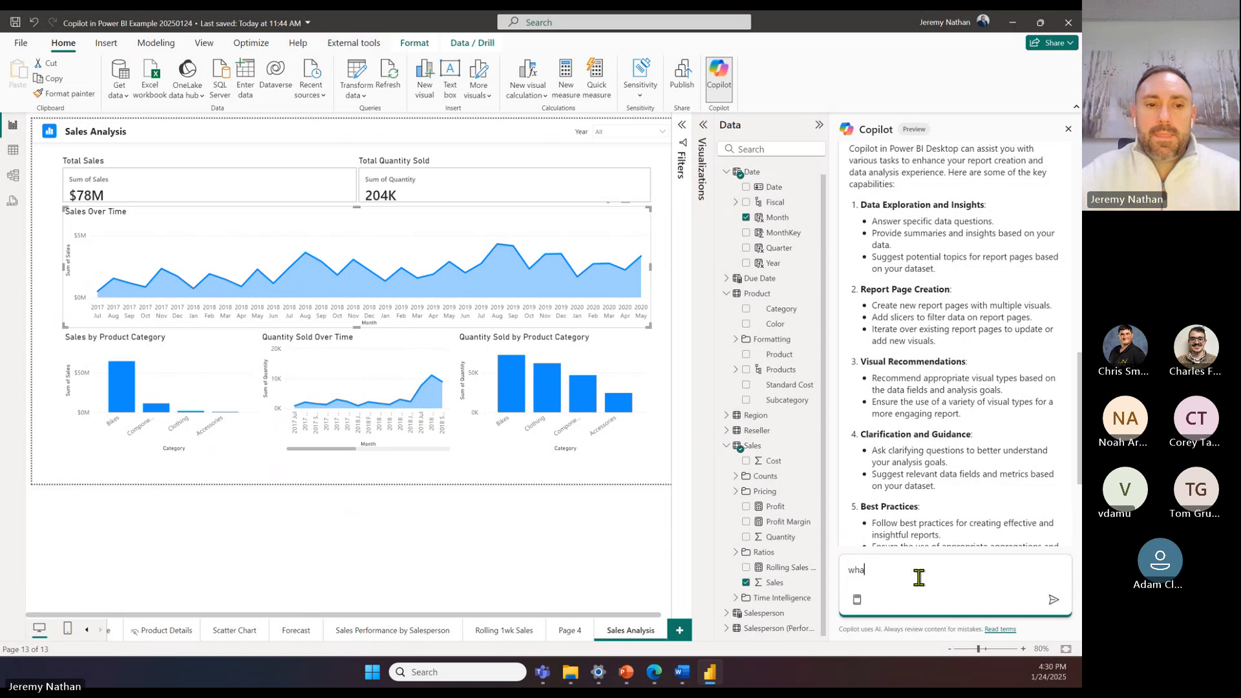
type("t is the best")
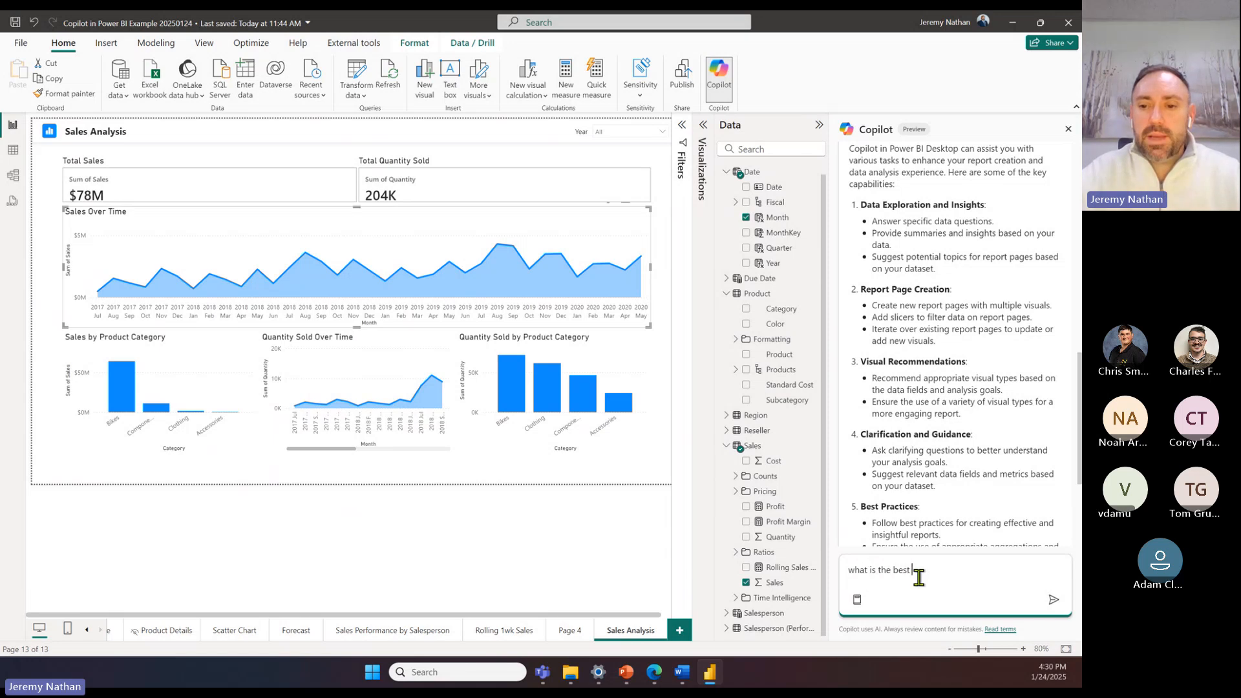
type(" chart to ma")
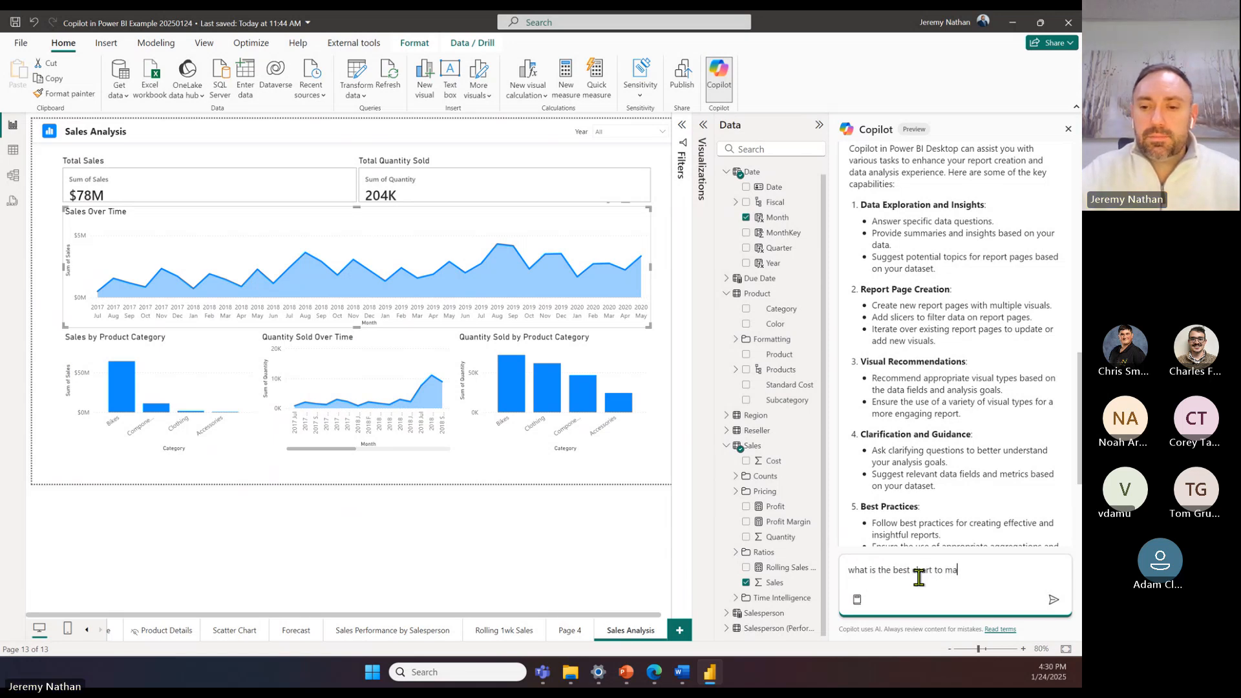
type("ke")
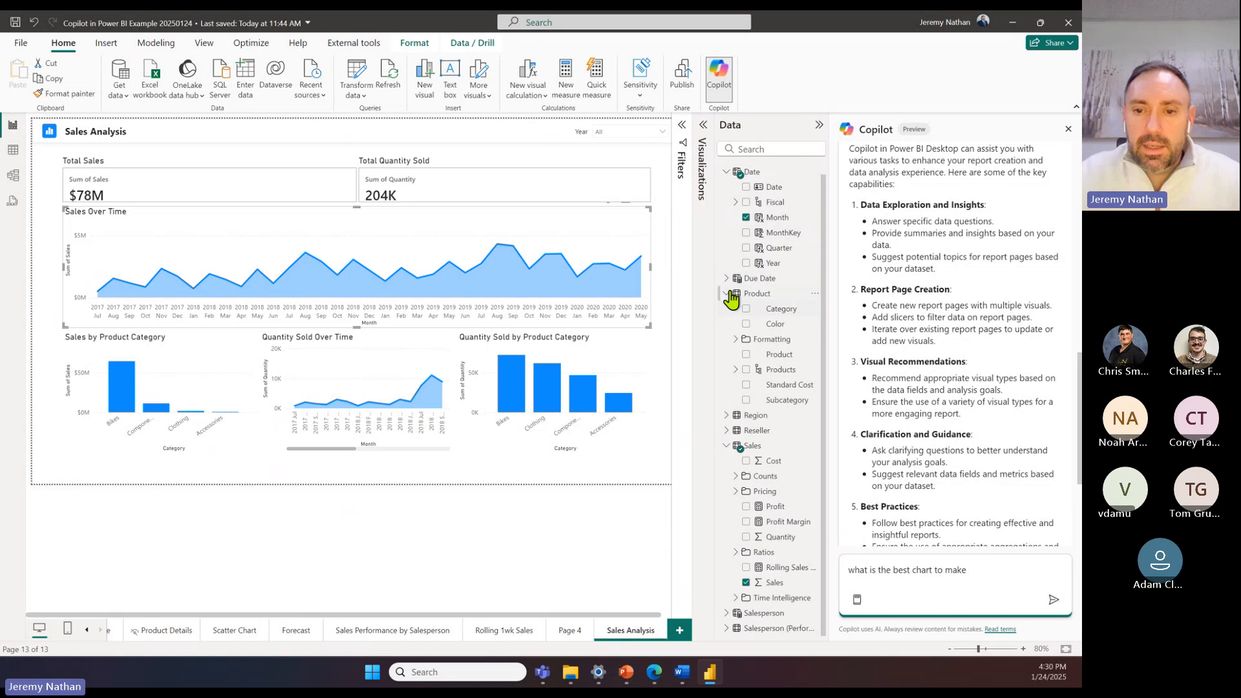
left_click(726, 415)
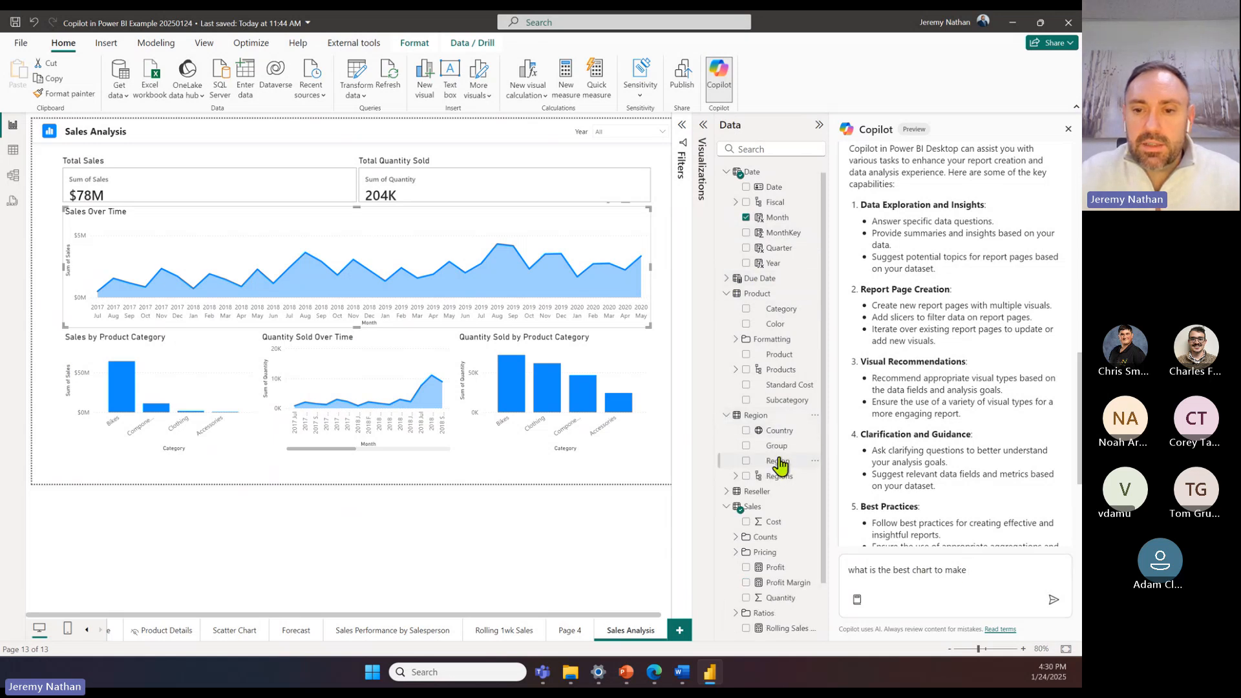
left_click(1019, 566)
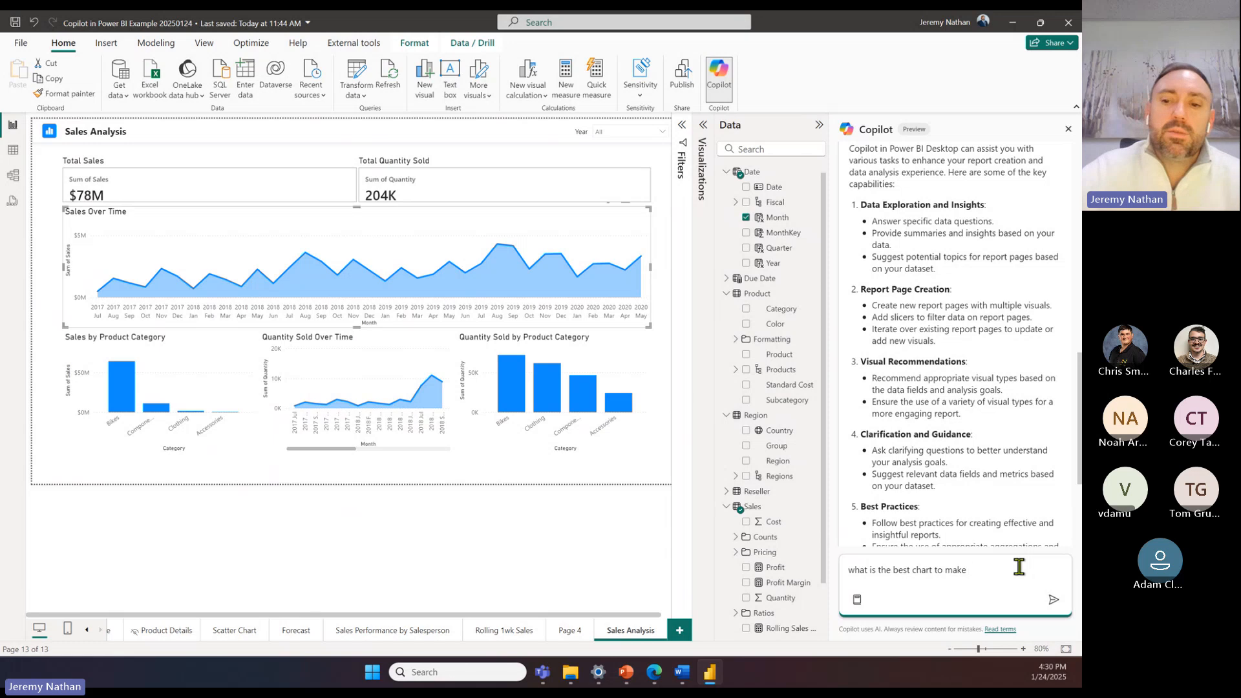
type("to show regions by")
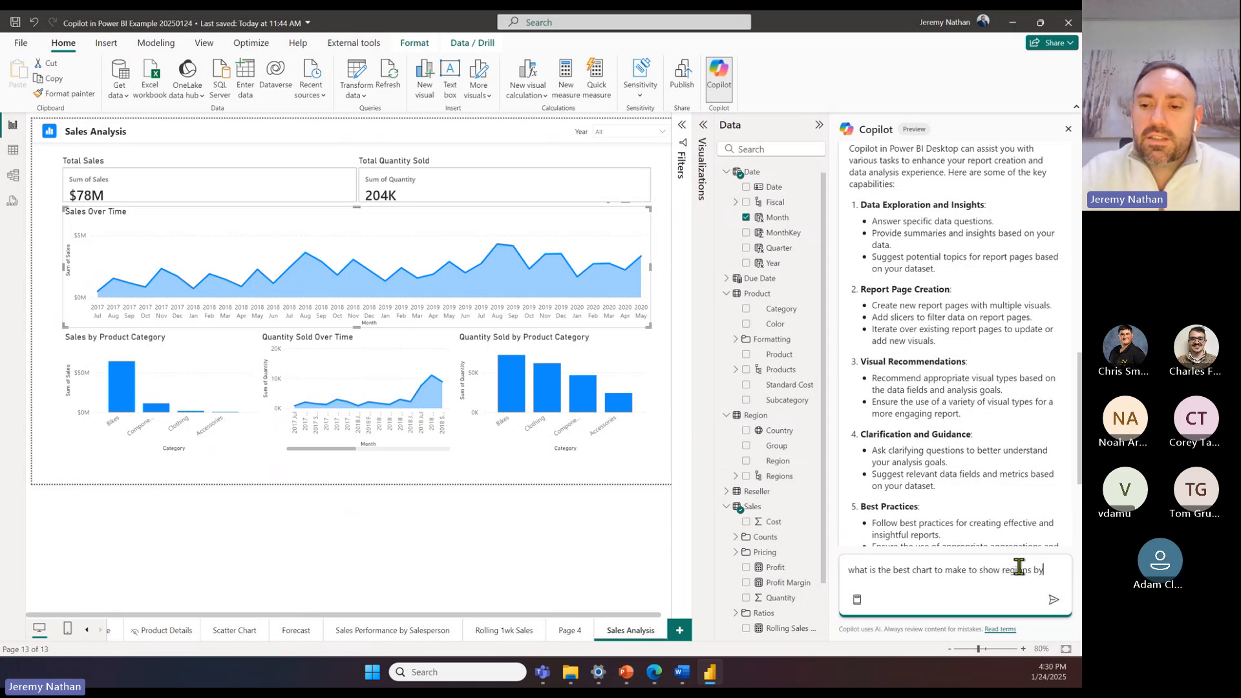
type(" pro")
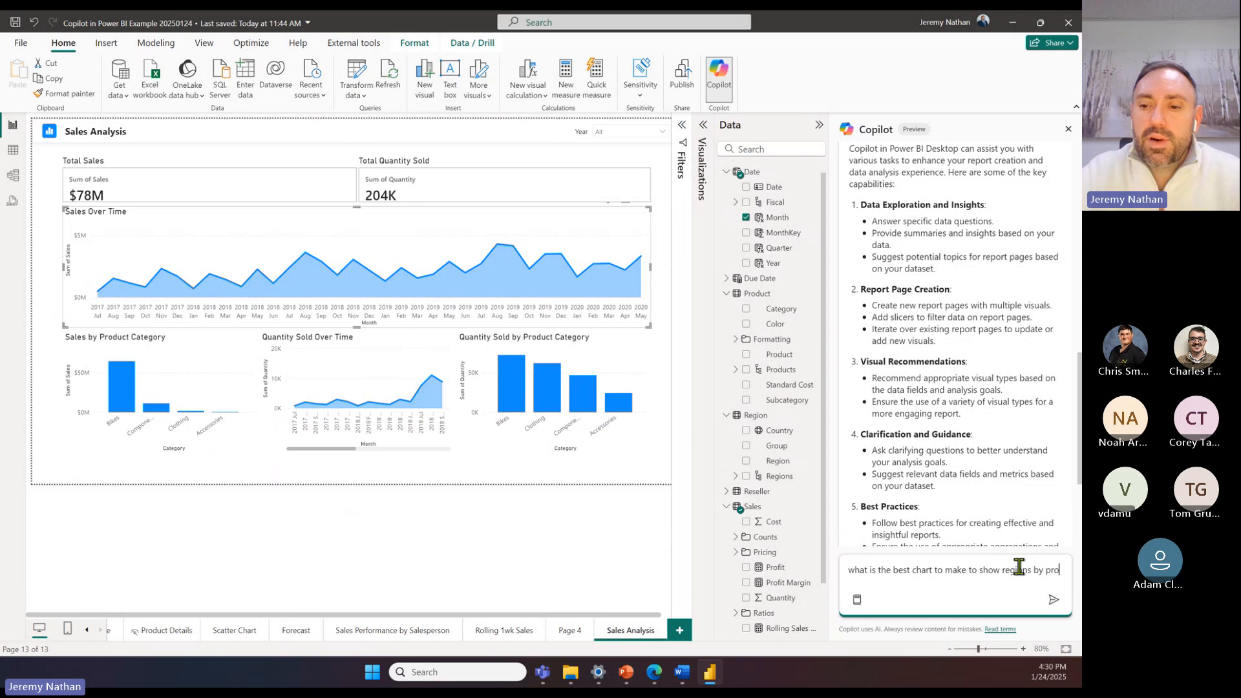
type("fit?")
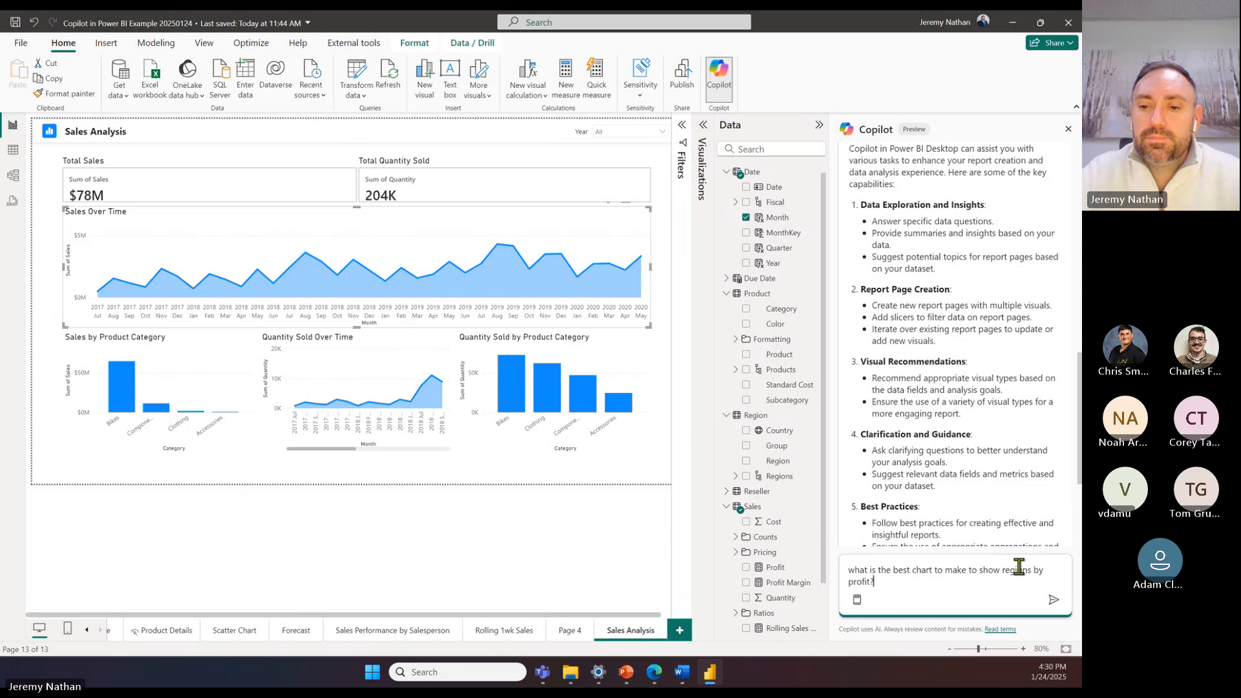
left_click(1052, 600)
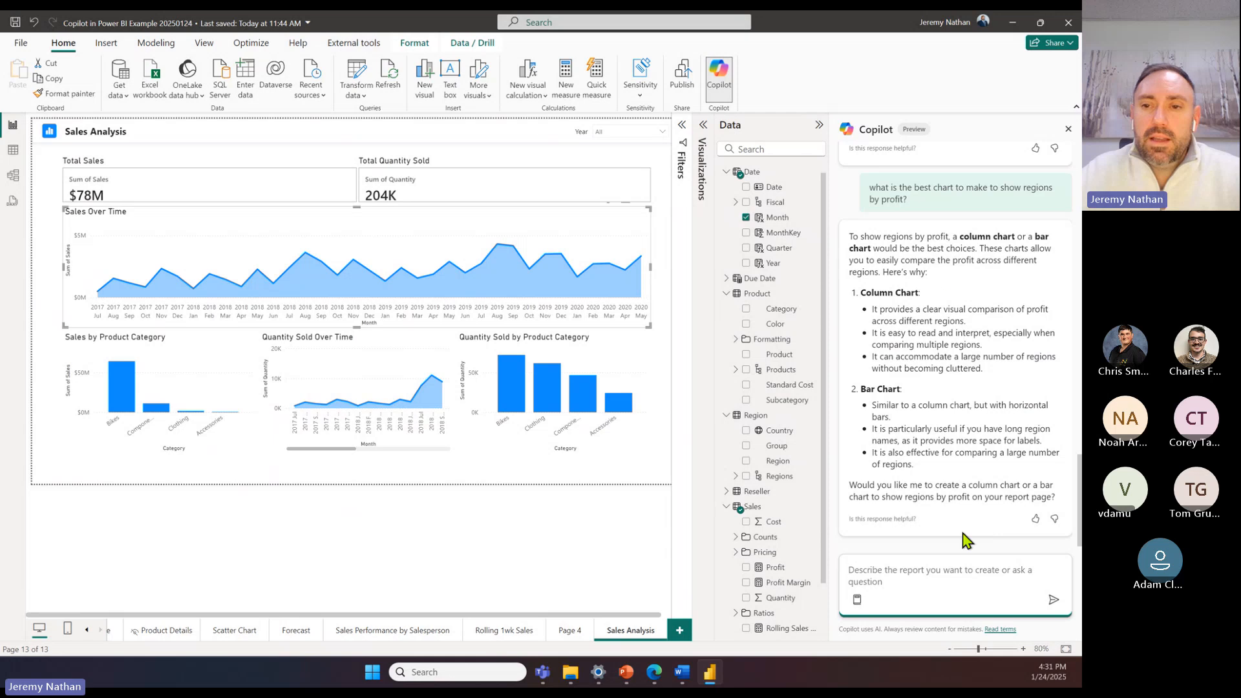
Step: Review Copilot's column chart recommendation and draft the follow-up prompt "make that column chart" without sending it
left_click(909, 601)
left_click_drag(1017, 236, 965, 233)
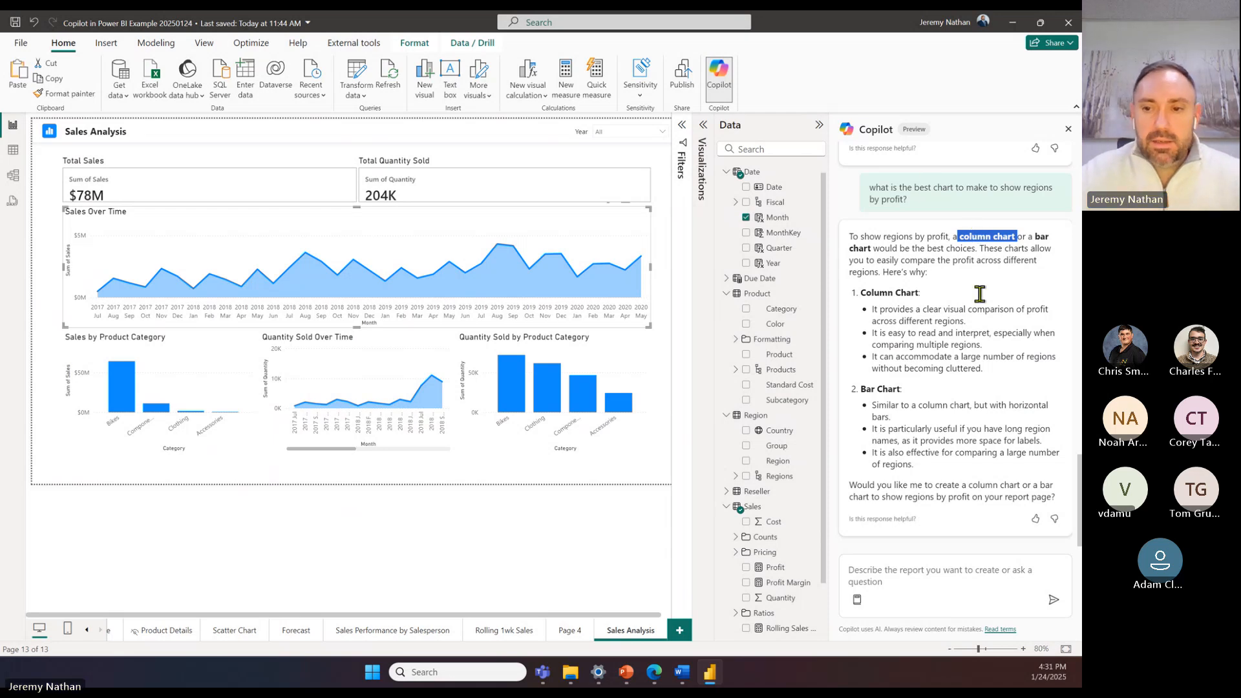
left_click(957, 574)
type("make a")
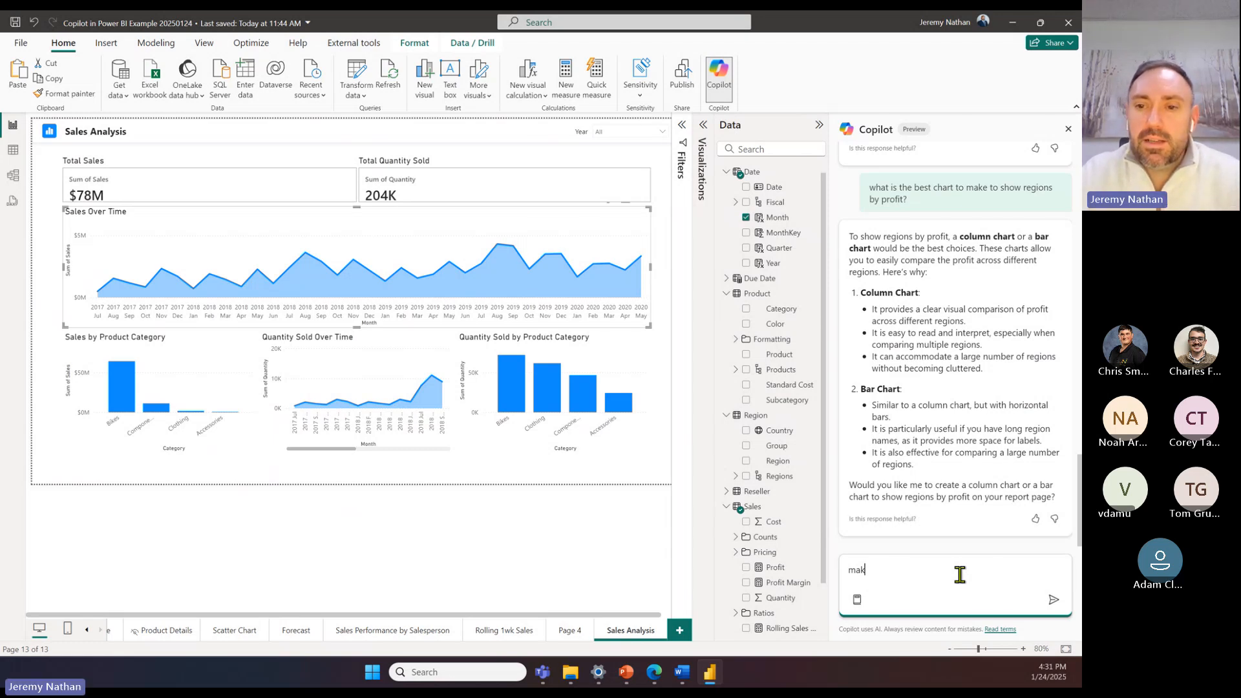
key("BackSpace")
key("BackSpace")
key("BackSpace")
type("make that ")
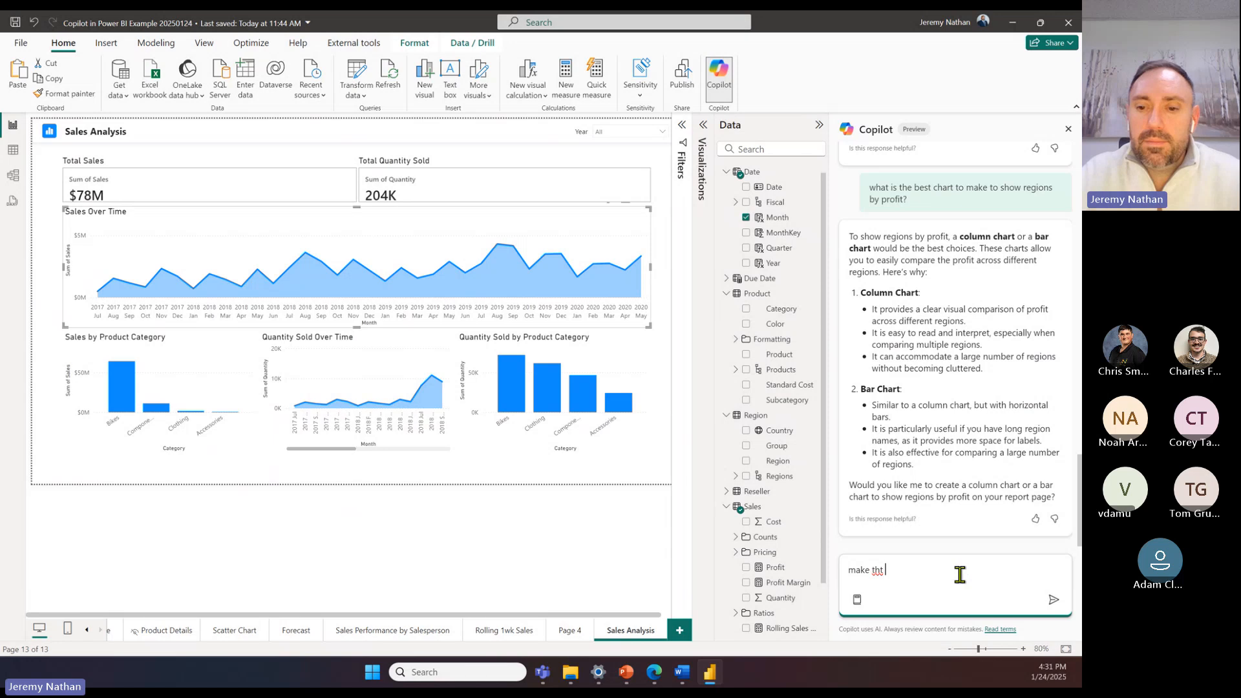
type("column chart")
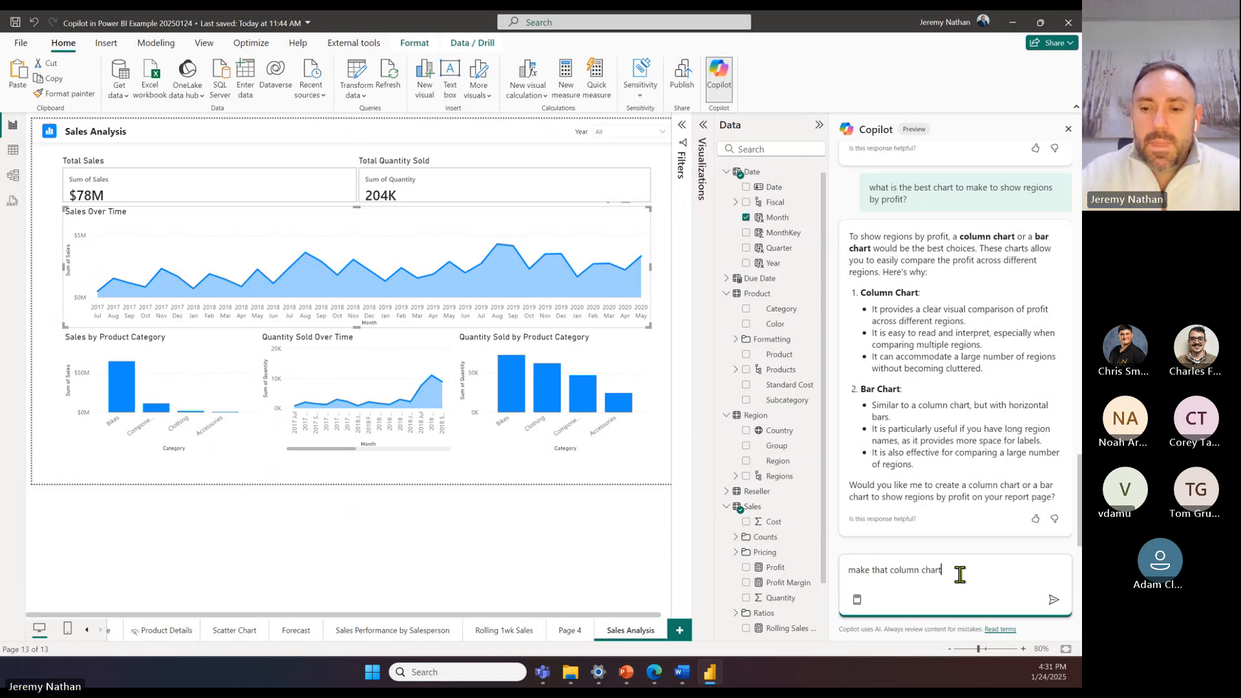
Step: Add a blank report page, extend the Copilot prompt to "make that column chart on page 5" and send it
left_click(679, 631)
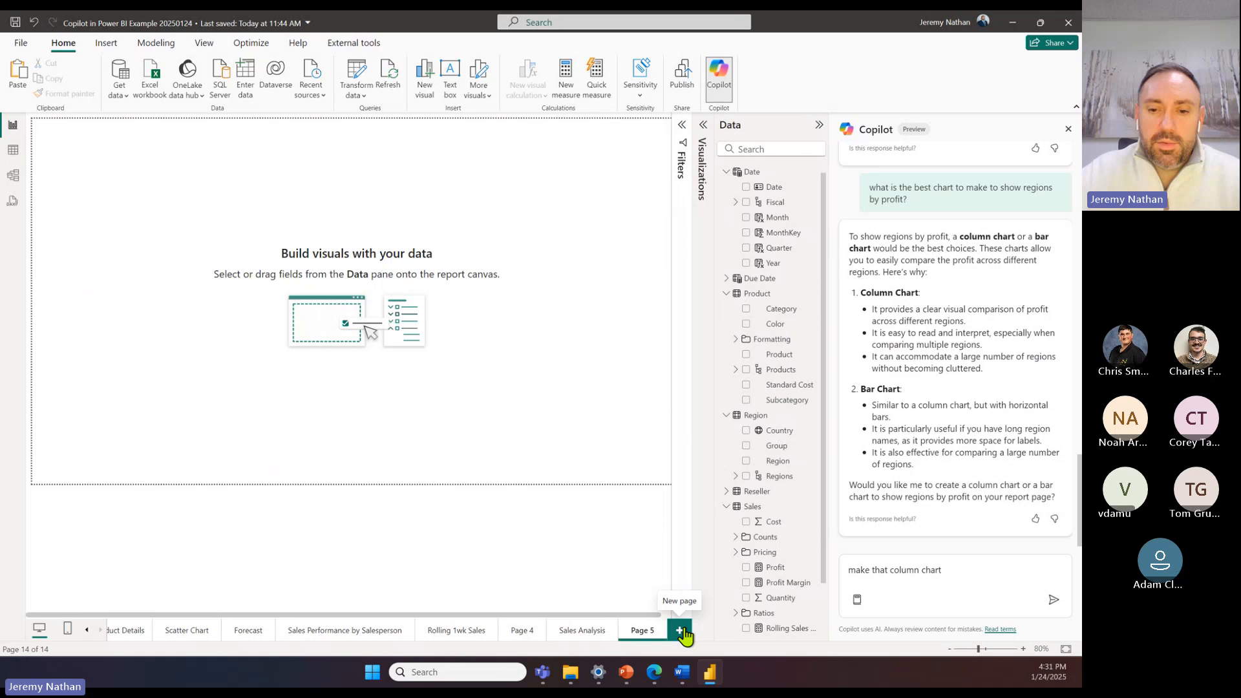
left_click(979, 568)
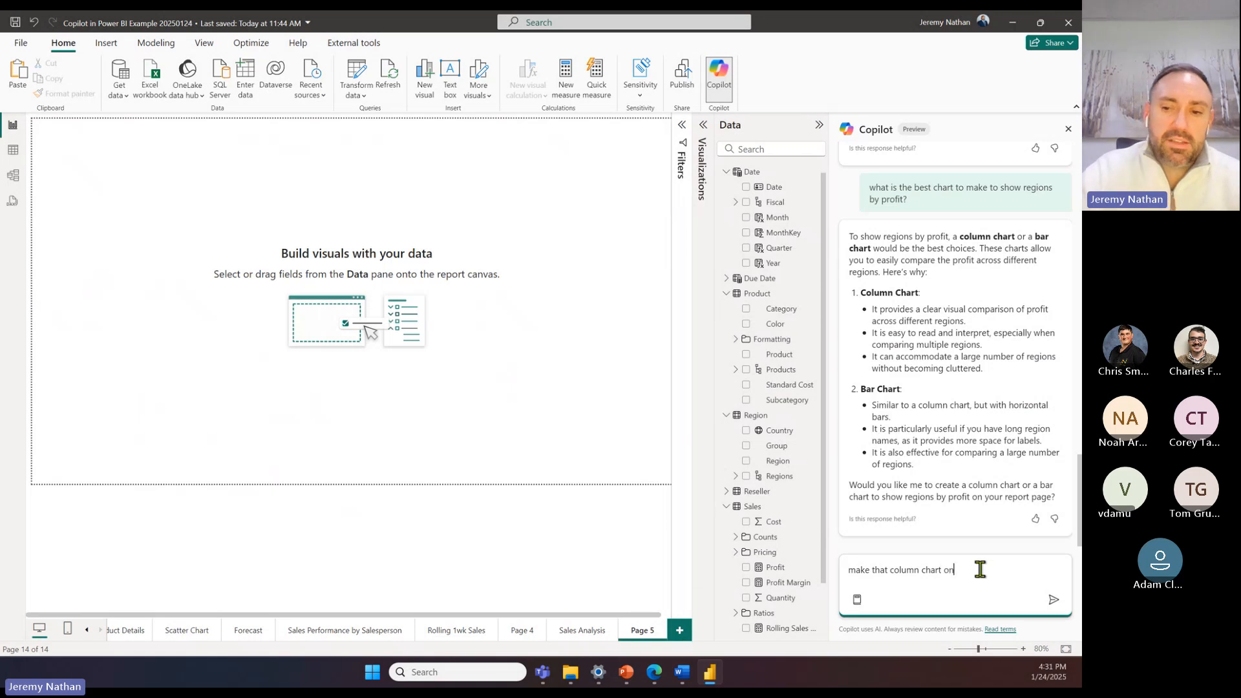
type("on page")
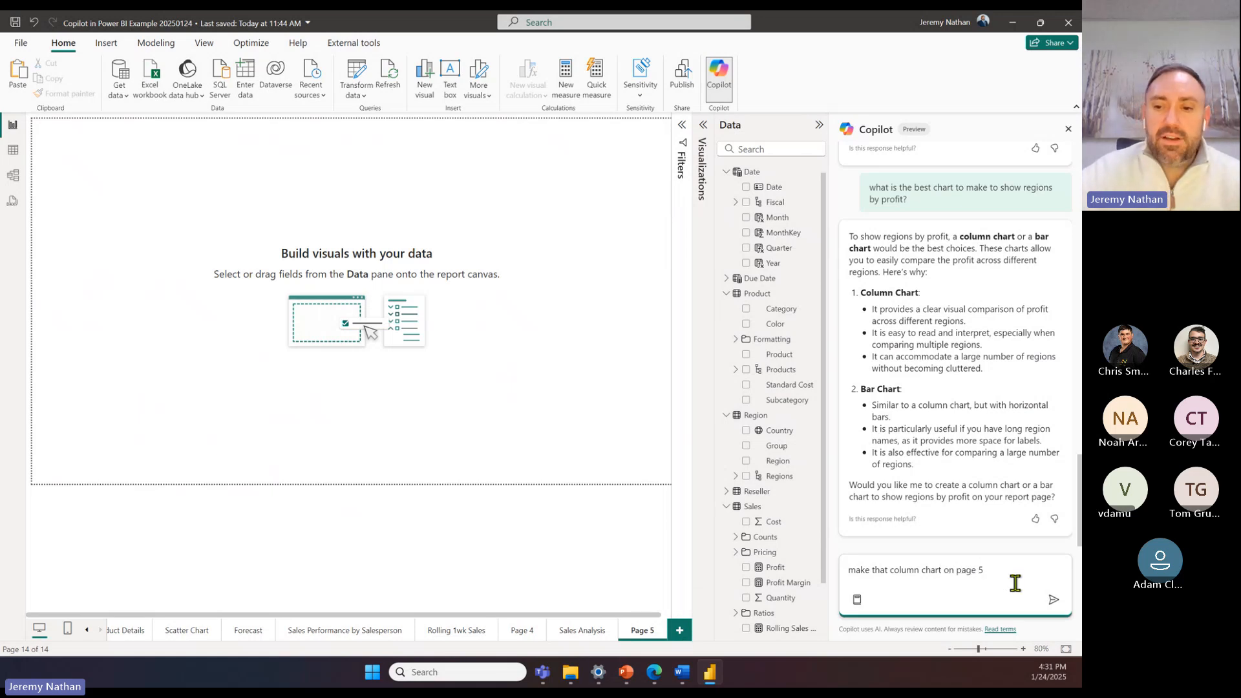
type(" 5")
left_click(1053, 600)
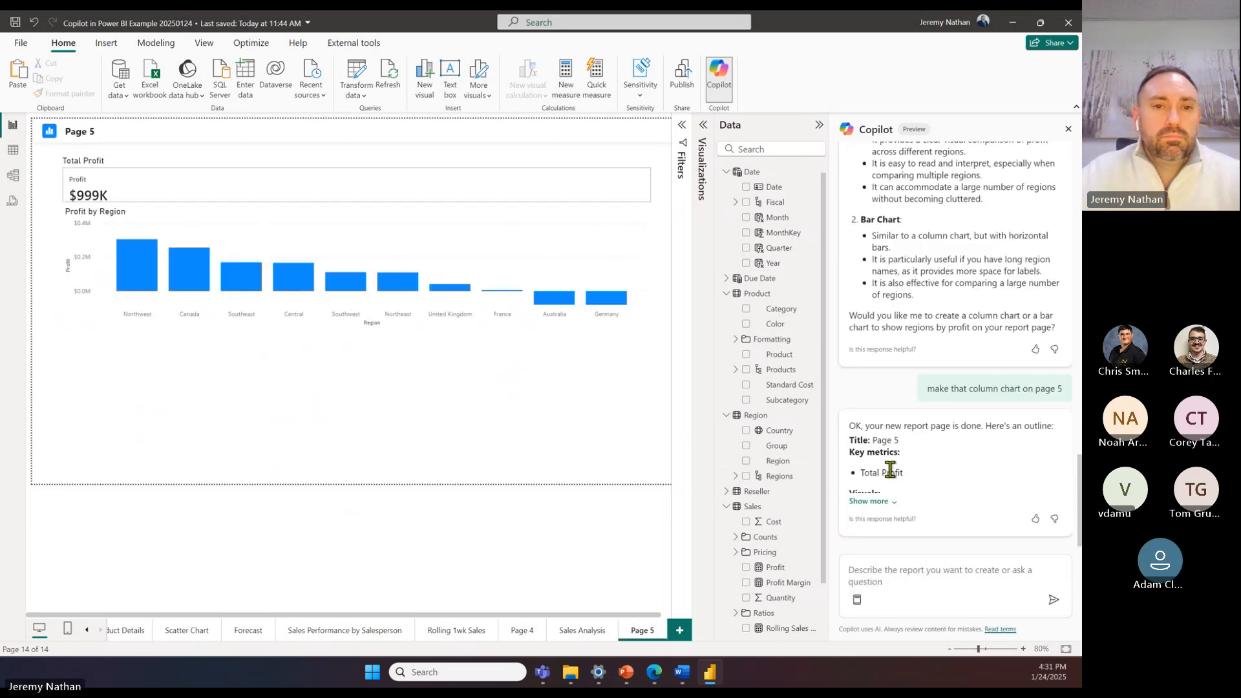
Step: Delete the Total Profit card above the Profit by Region chart, and check the page title's text box and header shape
left_click(192, 216)
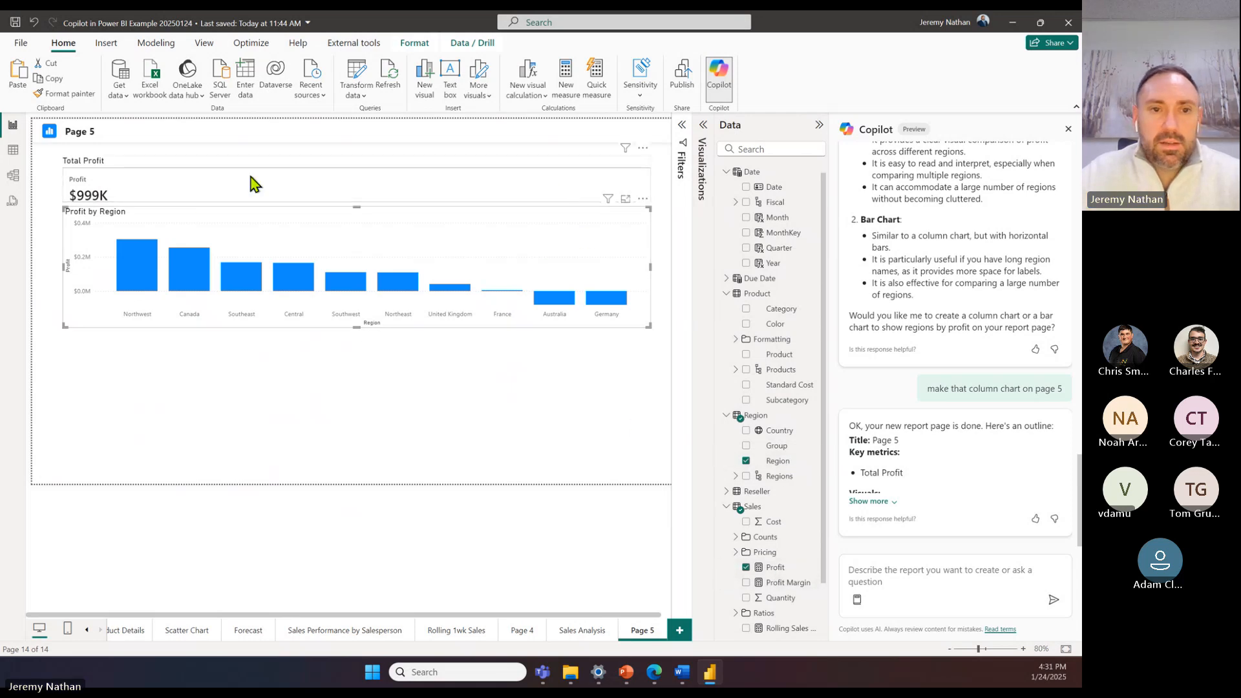
left_click(172, 178)
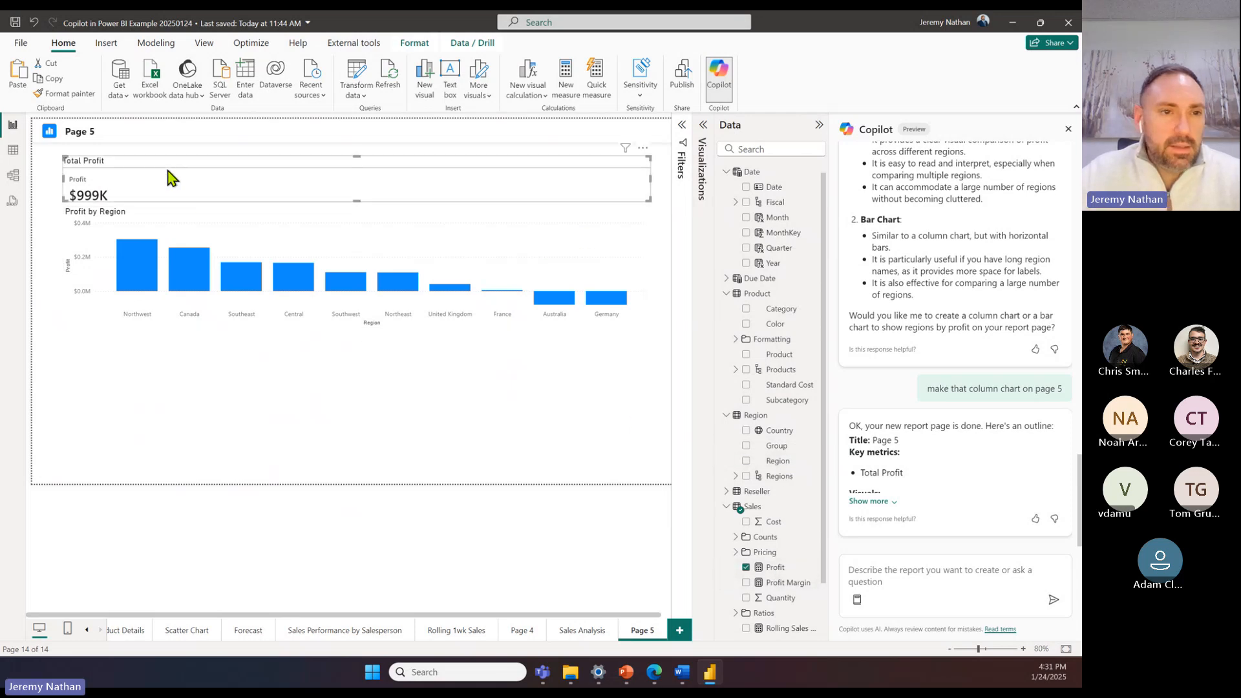
left_click(703, 127)
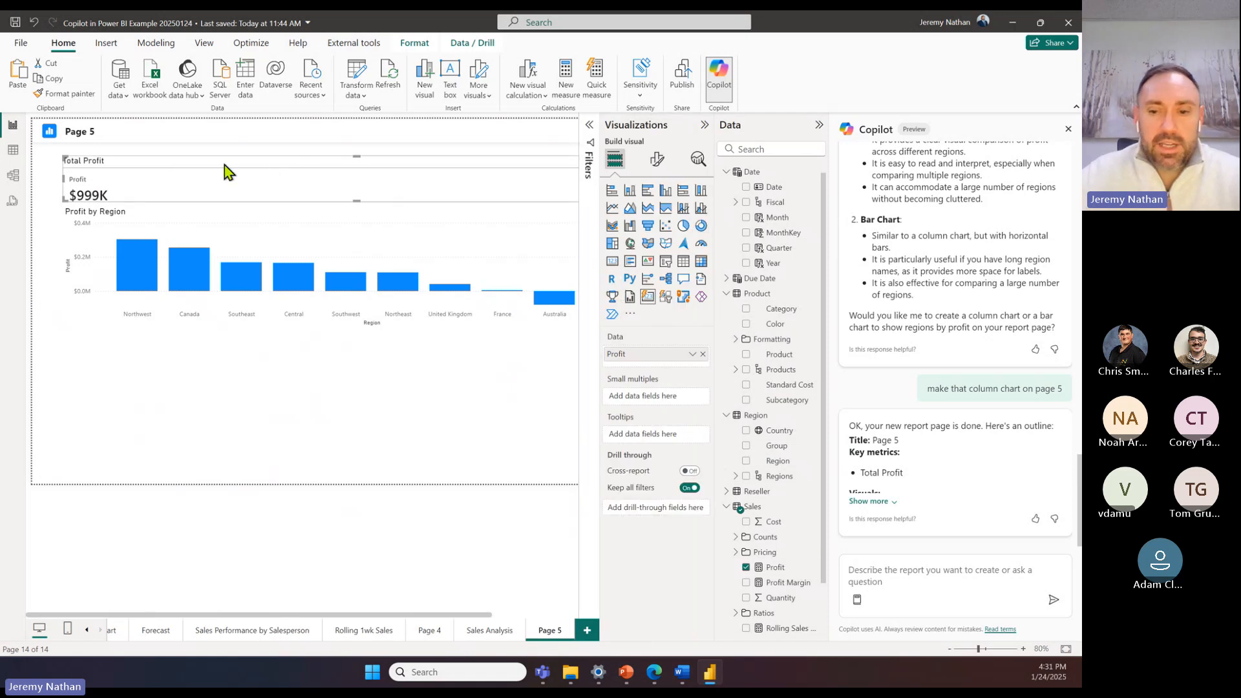
key("Delete")
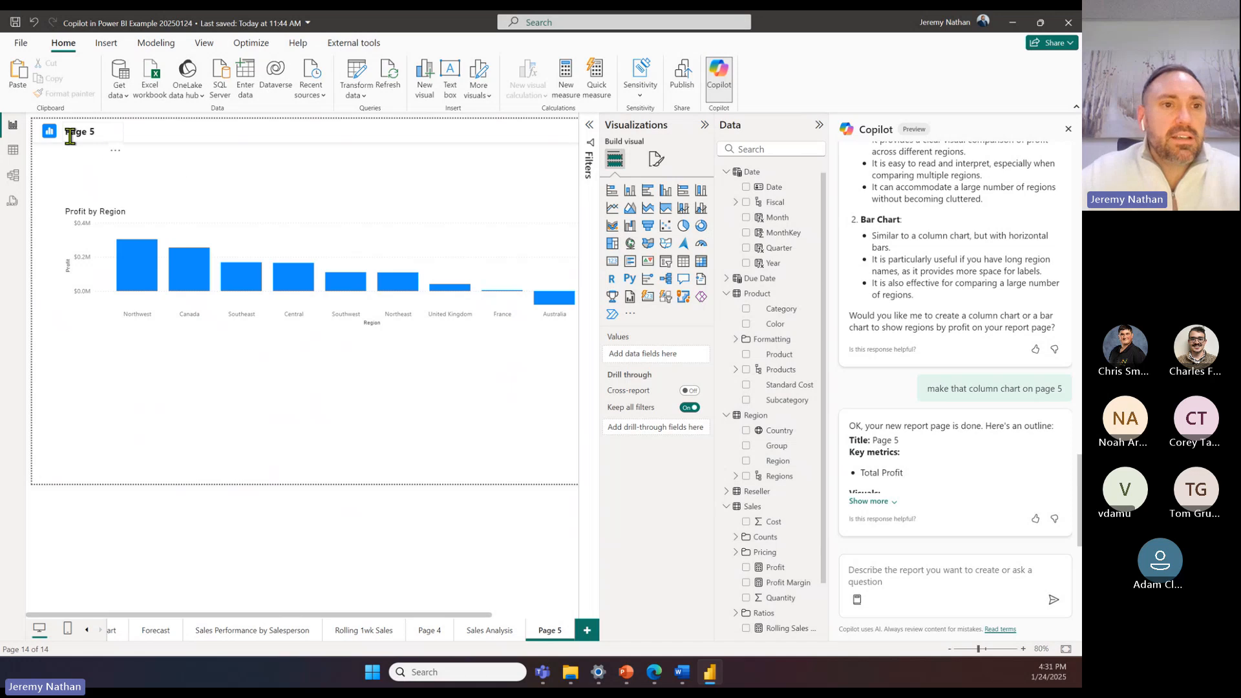
left_click(108, 127)
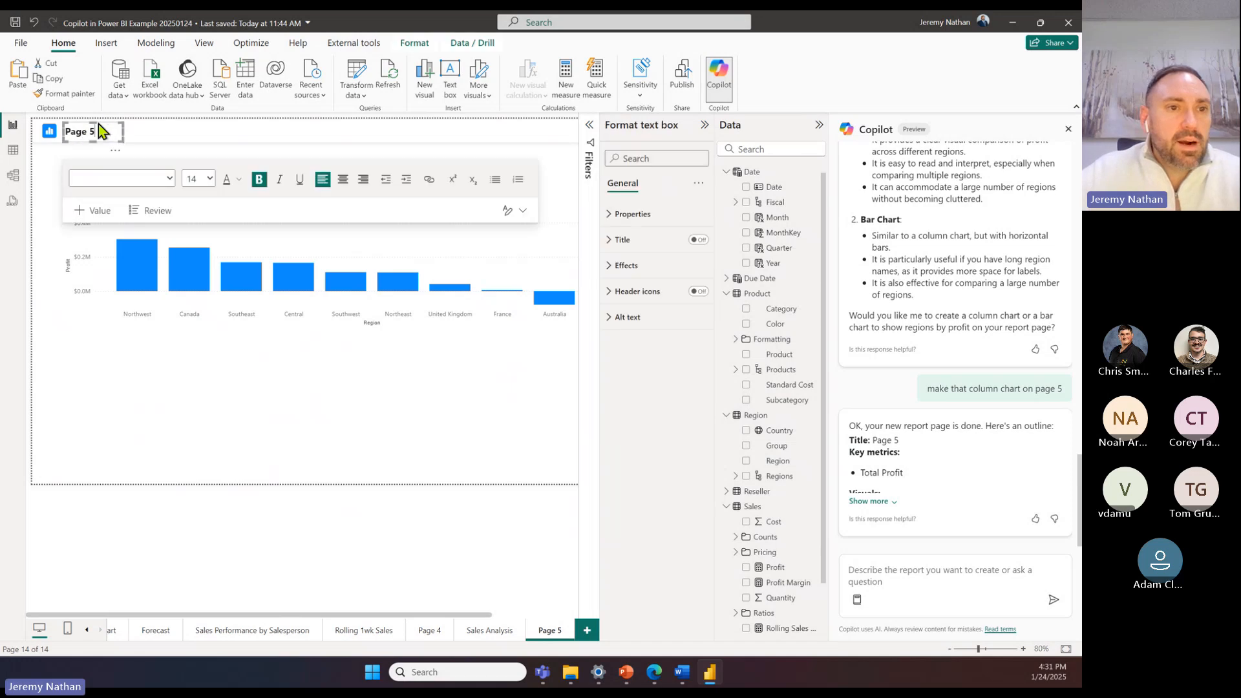
key("Delete")
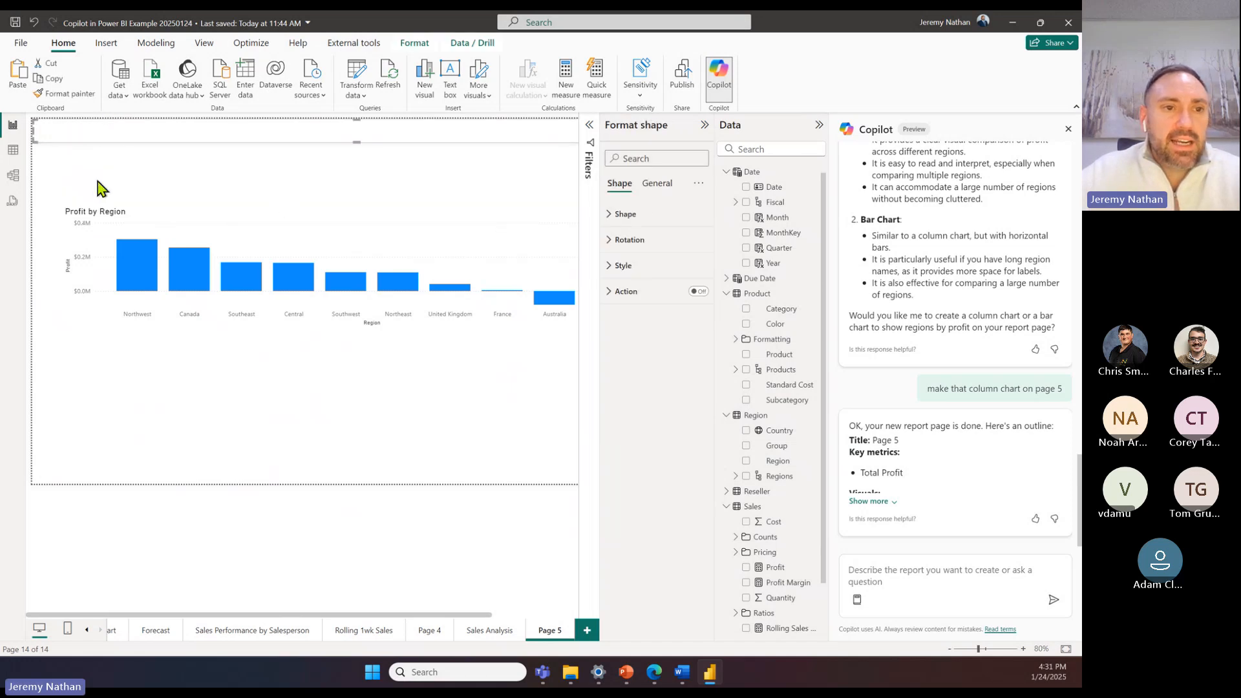
key("Delete")
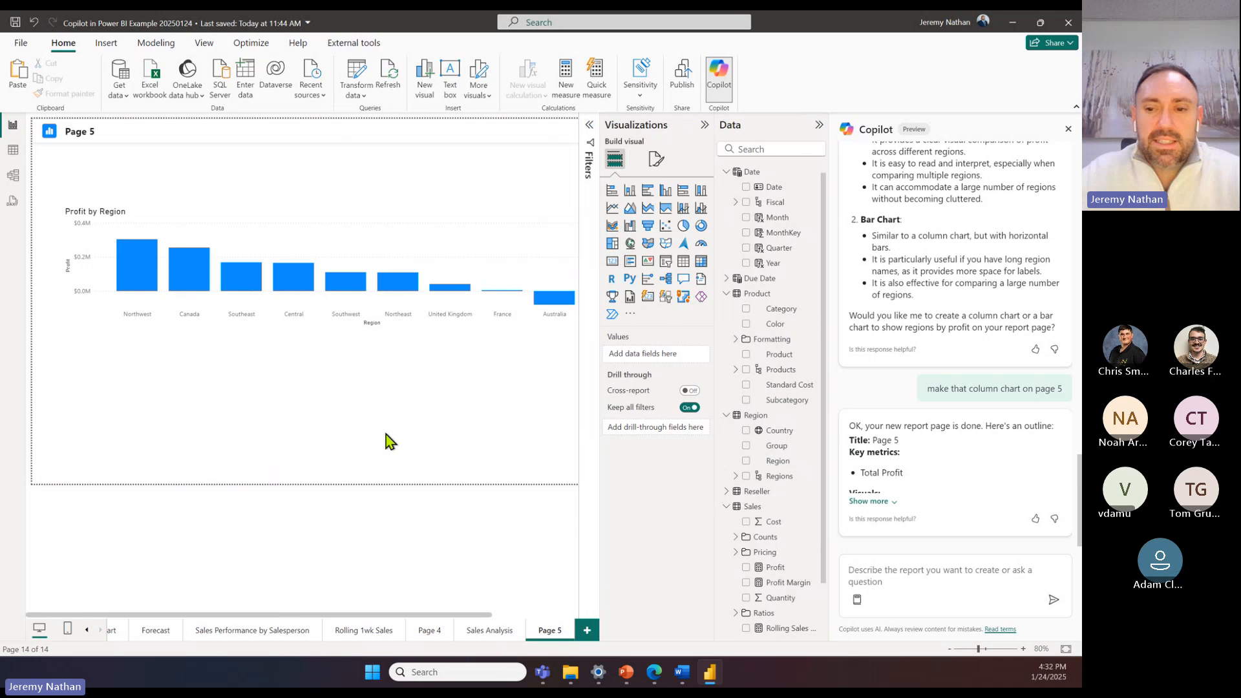
Step: Expand Copilot's page outline and ask it to "make a dax measure that shows every one week rolling sales amounts"
left_click(879, 501)
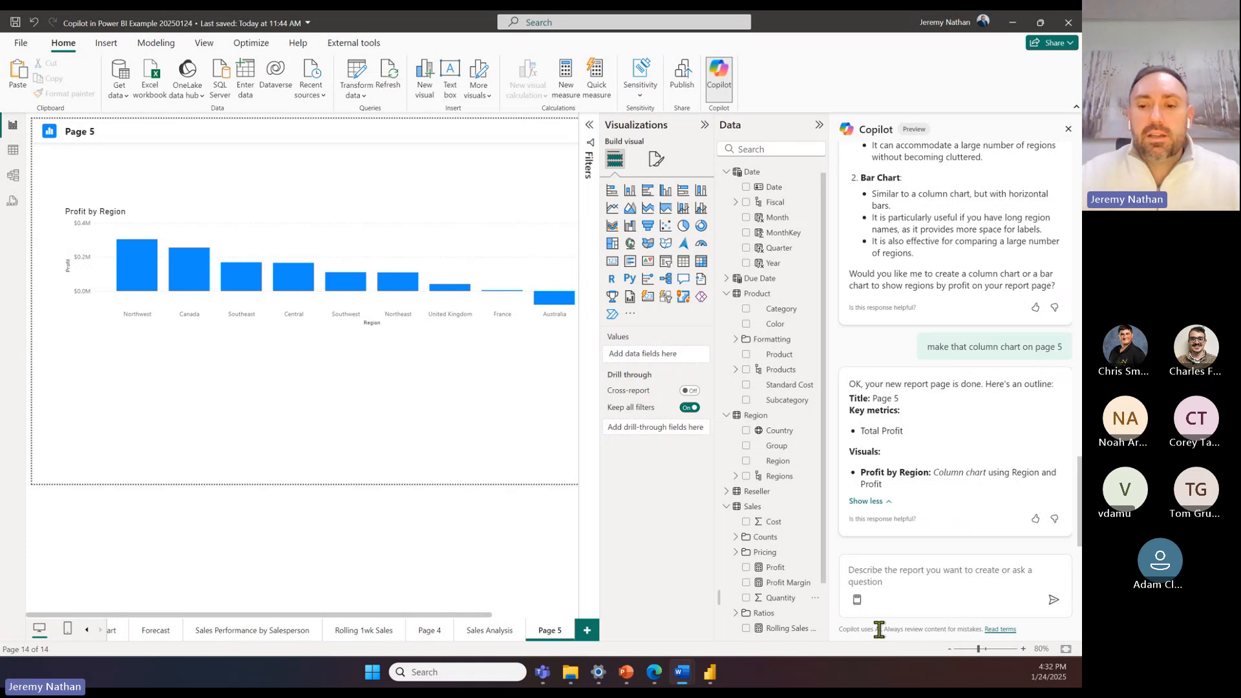
left_click(882, 569)
type("make a dax measure that shows every one week rolling sales amounts")
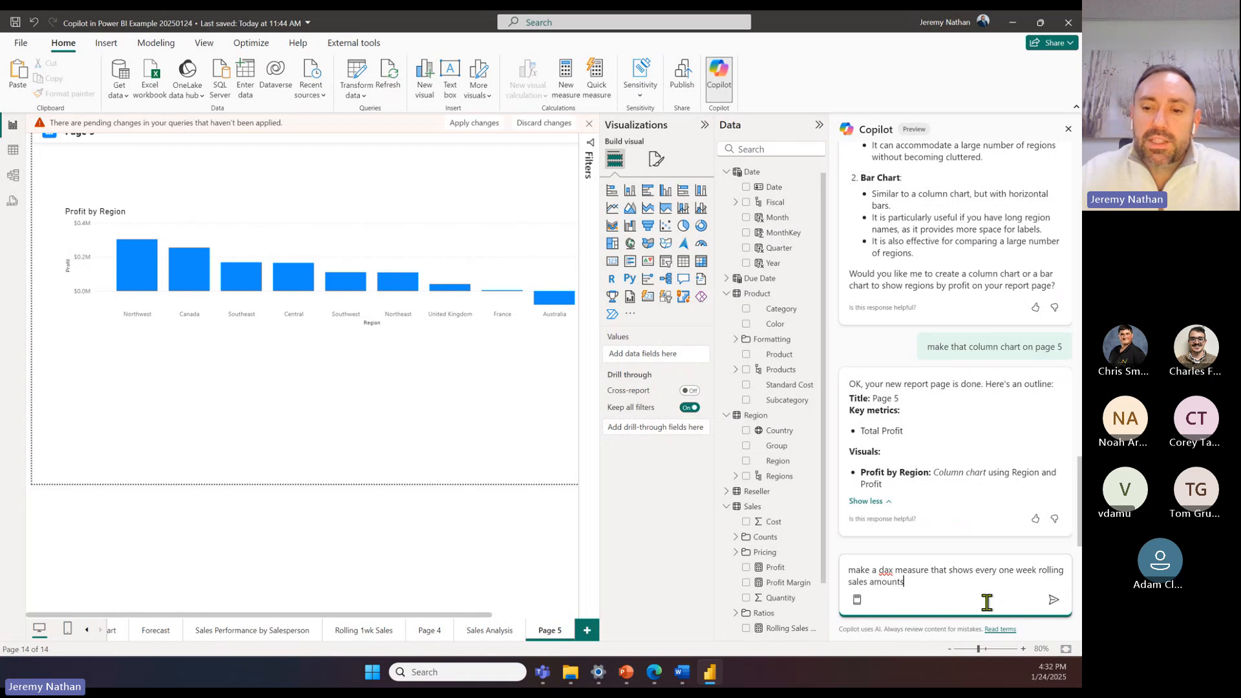
left_click(1054, 602)
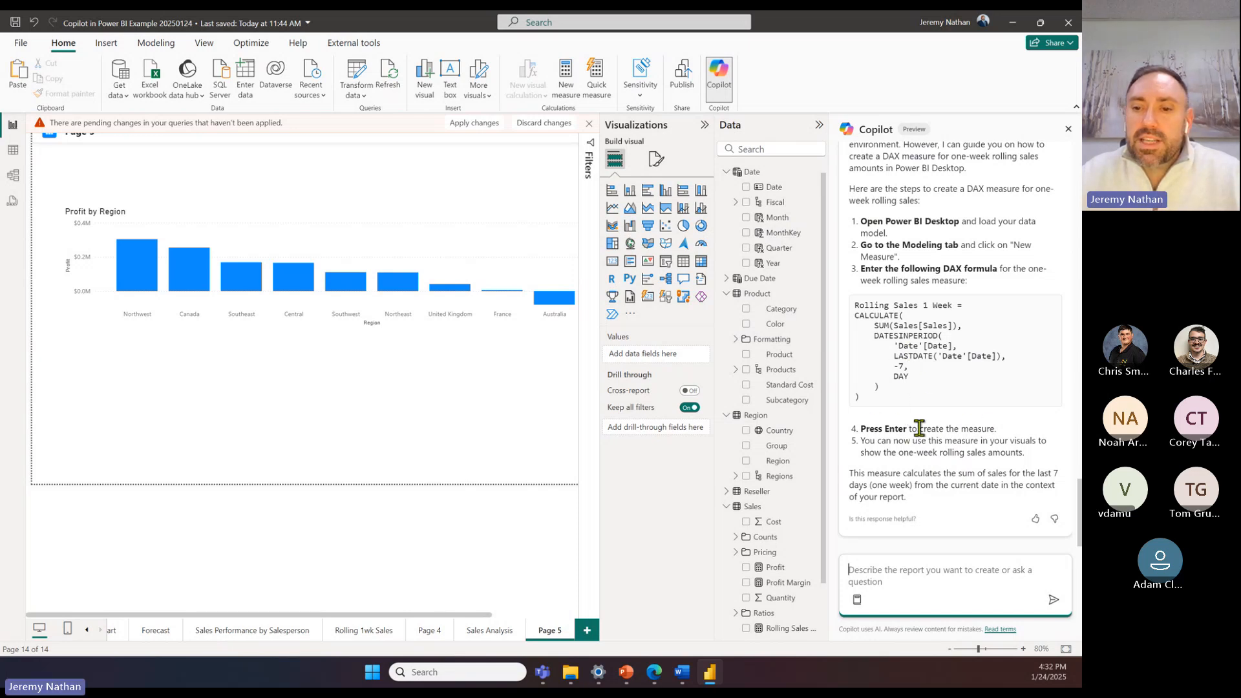
Step: Examine the one-week rolling sales DAX formula in Copilot's answer, leaving the prompt box empty
left_click(924, 569)
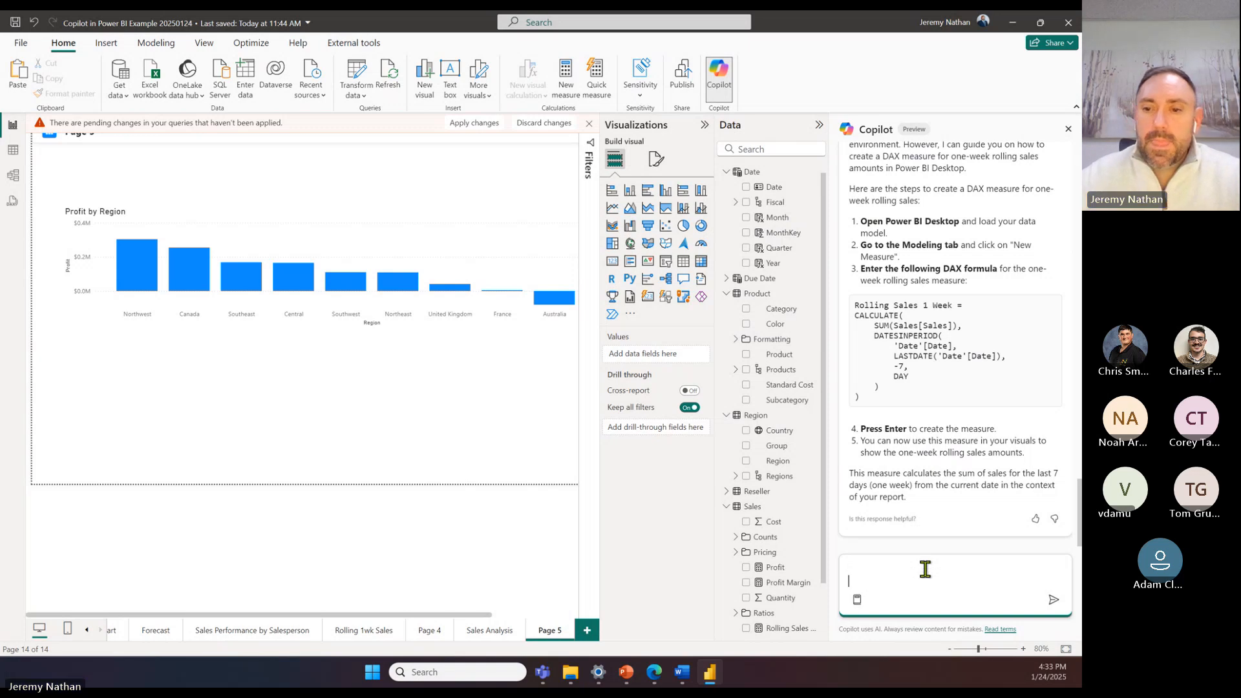
key("BackSpace")
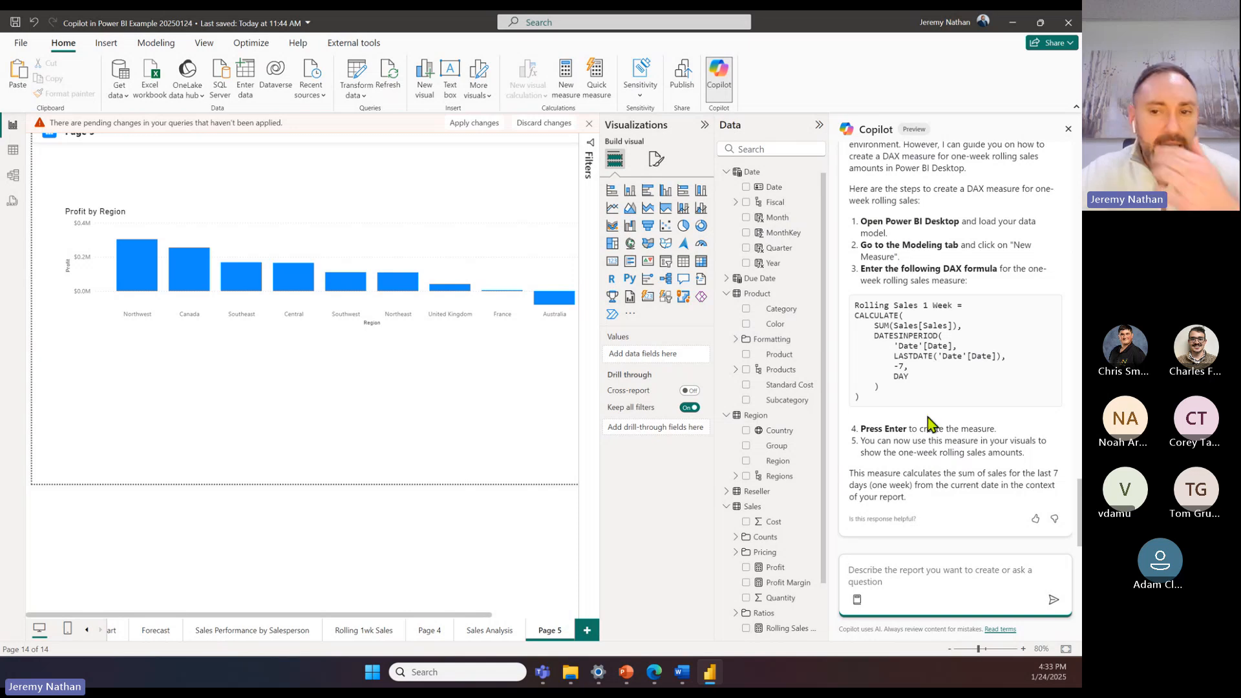
left_click_drag(935, 409, 857, 301)
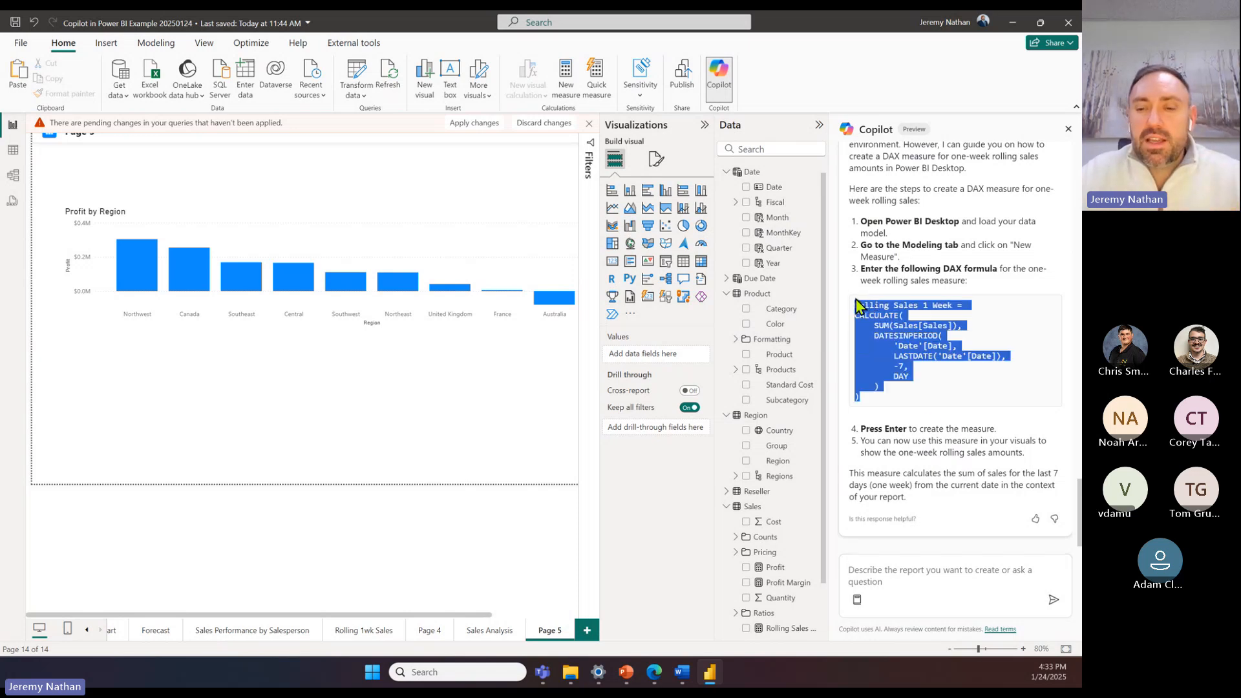
left_click(918, 359)
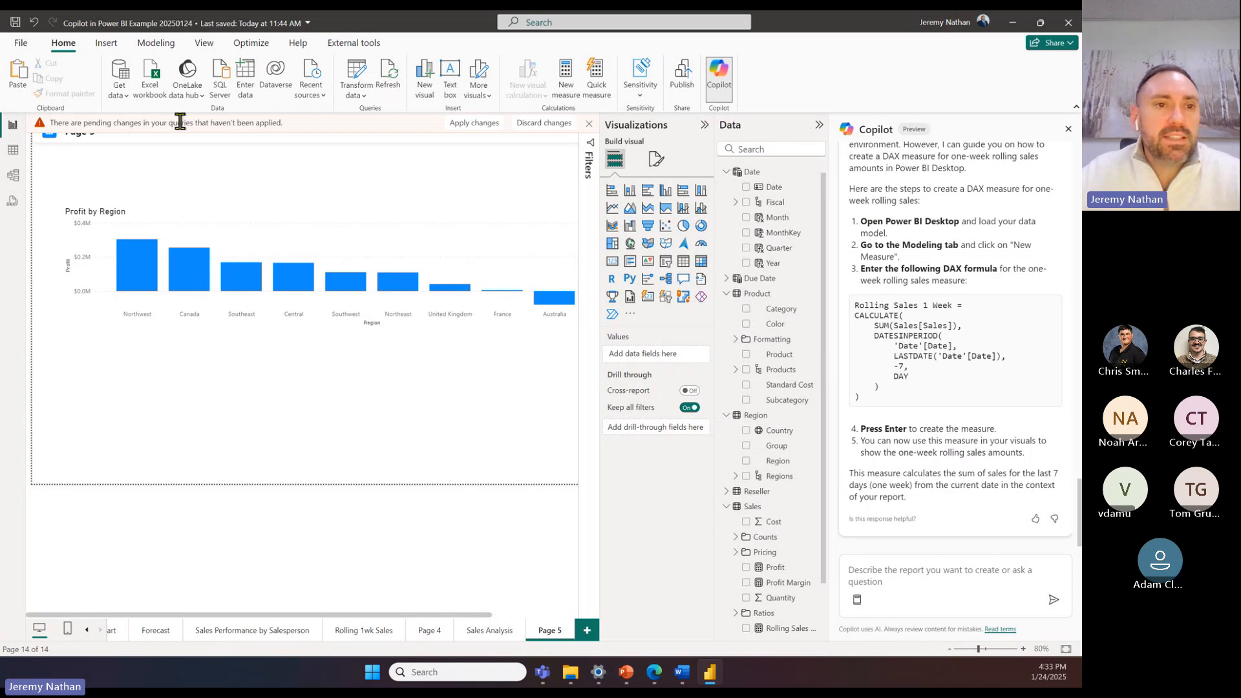
Step: Open the existing Rolling Sales 1 Week measure in the Sales table and enlarge its formula text for comparison
right_click(756, 508)
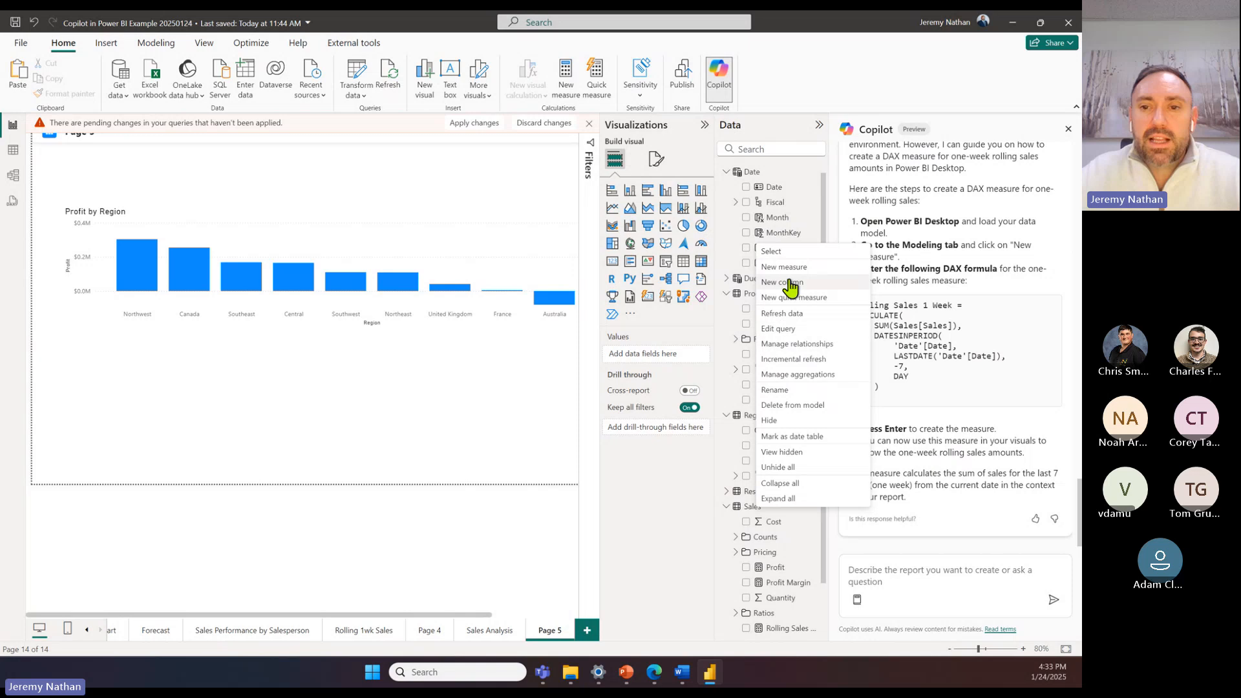
left_click(790, 628)
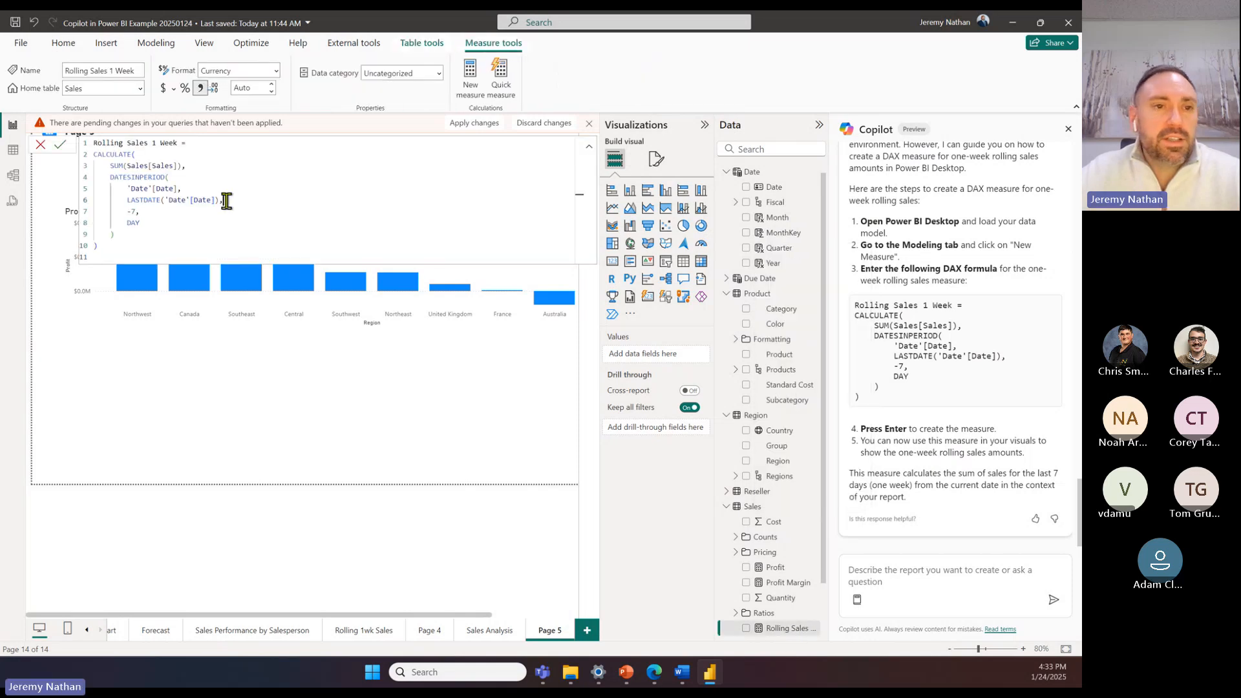
scroll(265, 216, "up", 5)
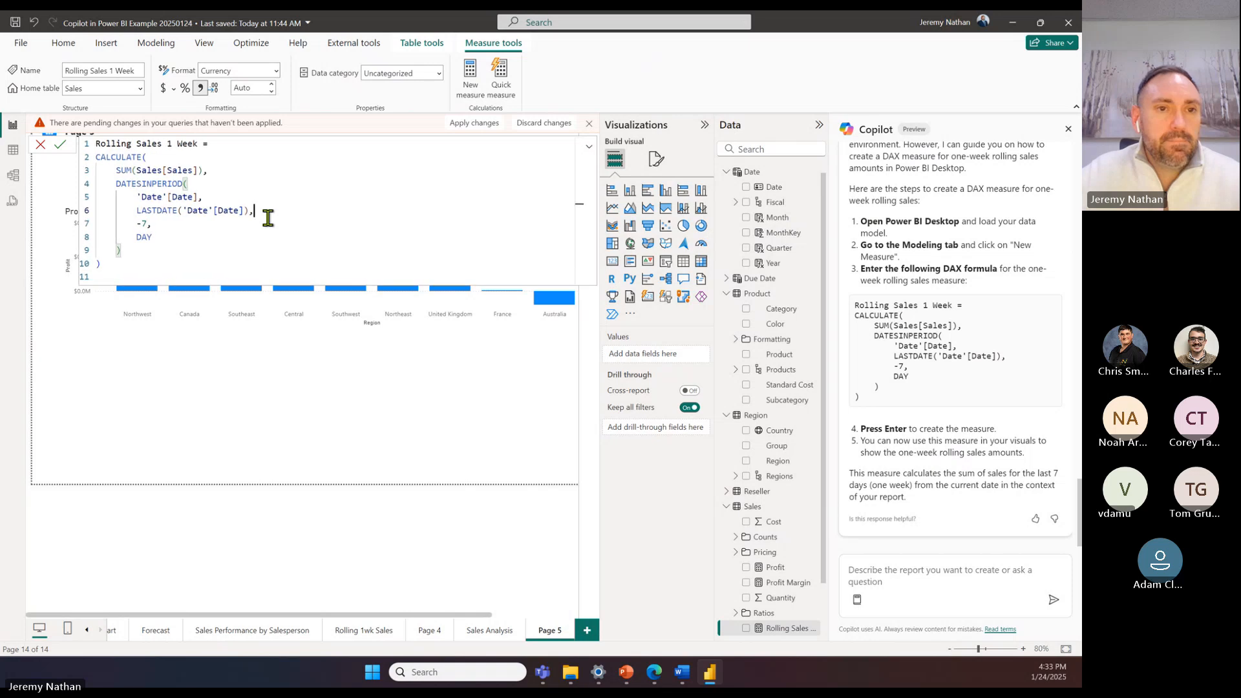
Step: Enlarge the rolling sales formula, close it, and ask Copilot to "put that measure into a visual"
scroll(254, 253, "up", 1)
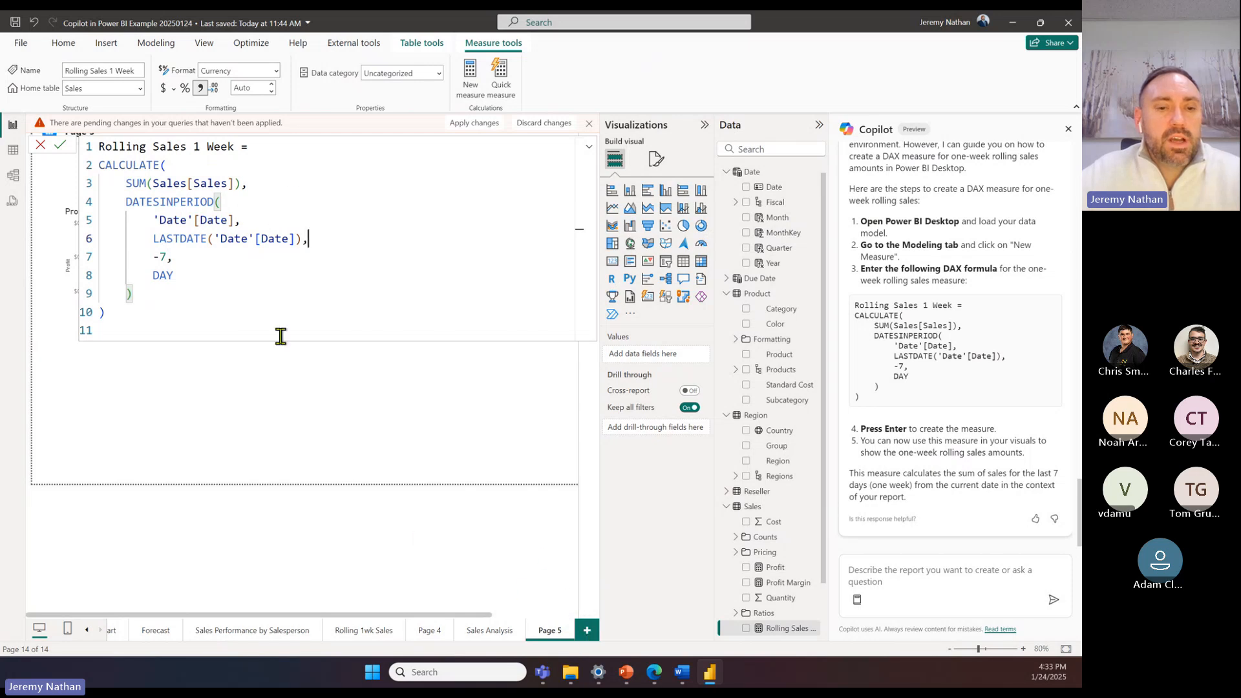
left_click(285, 388)
left_click(925, 580)
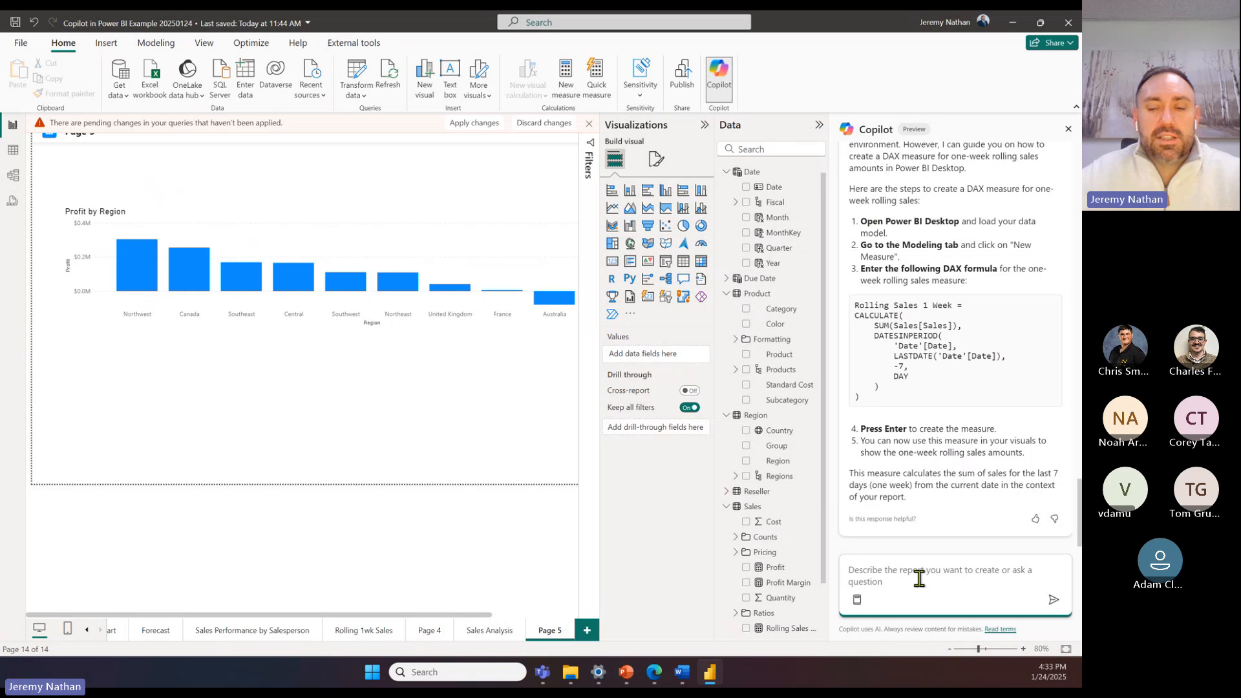
type("put that")
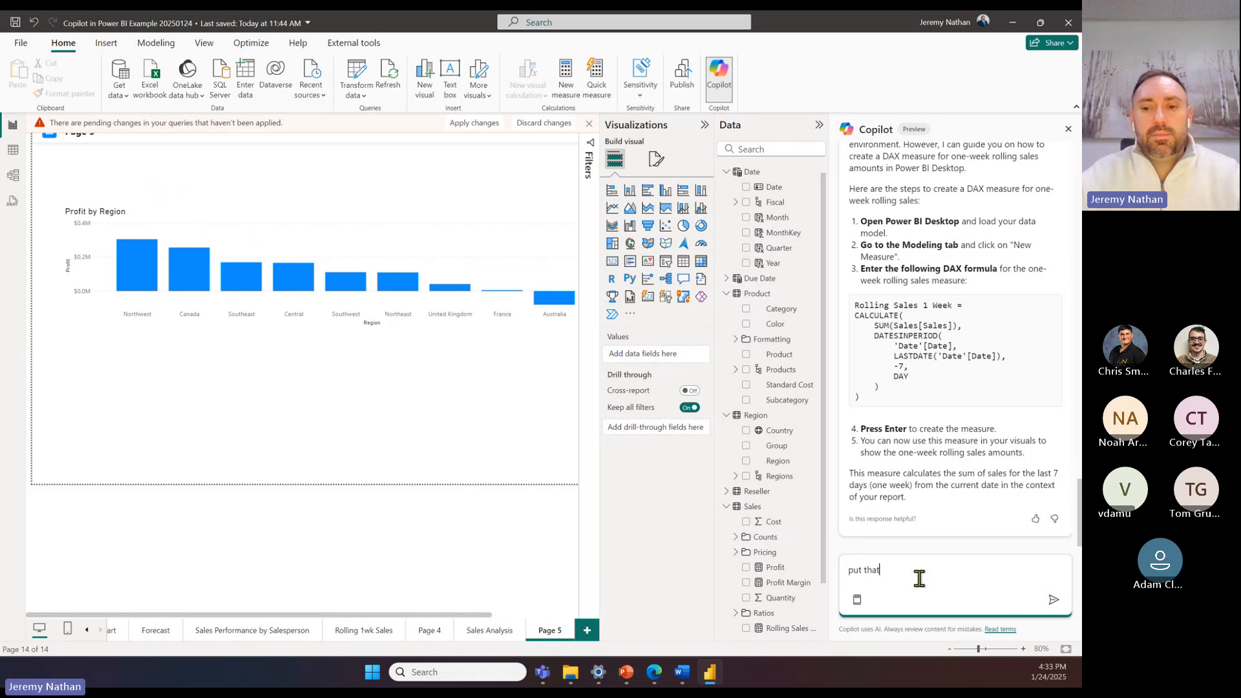
type(" measure")
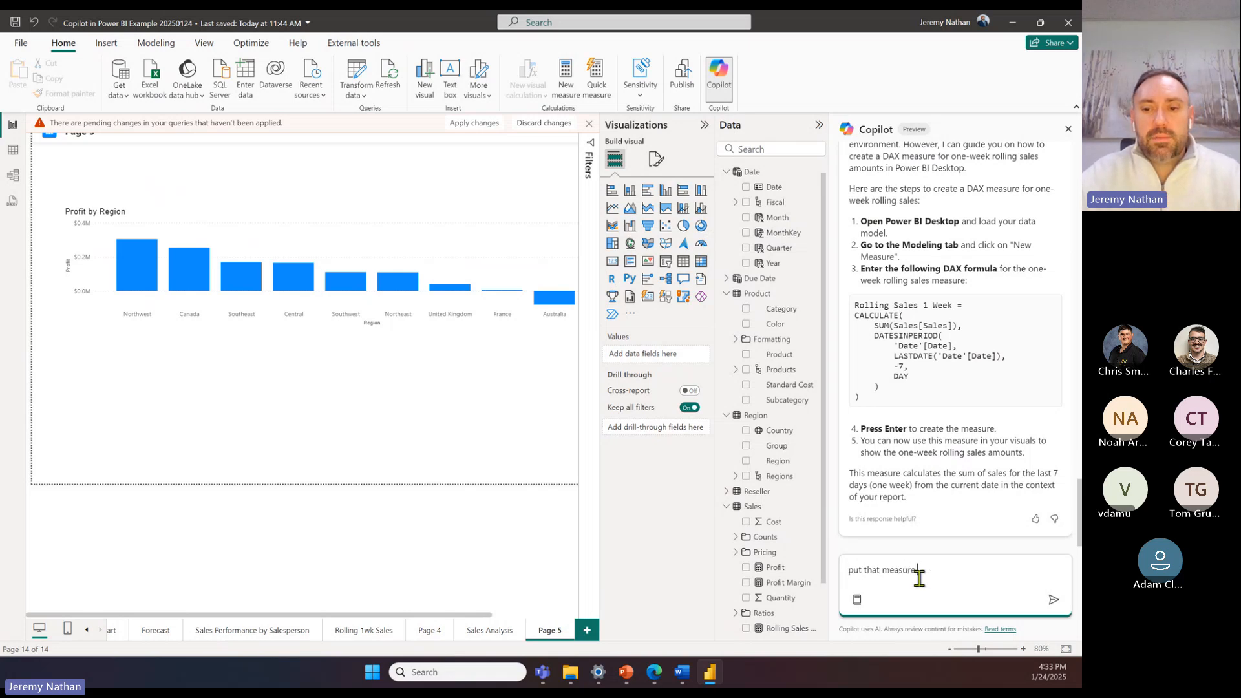
type(" in")
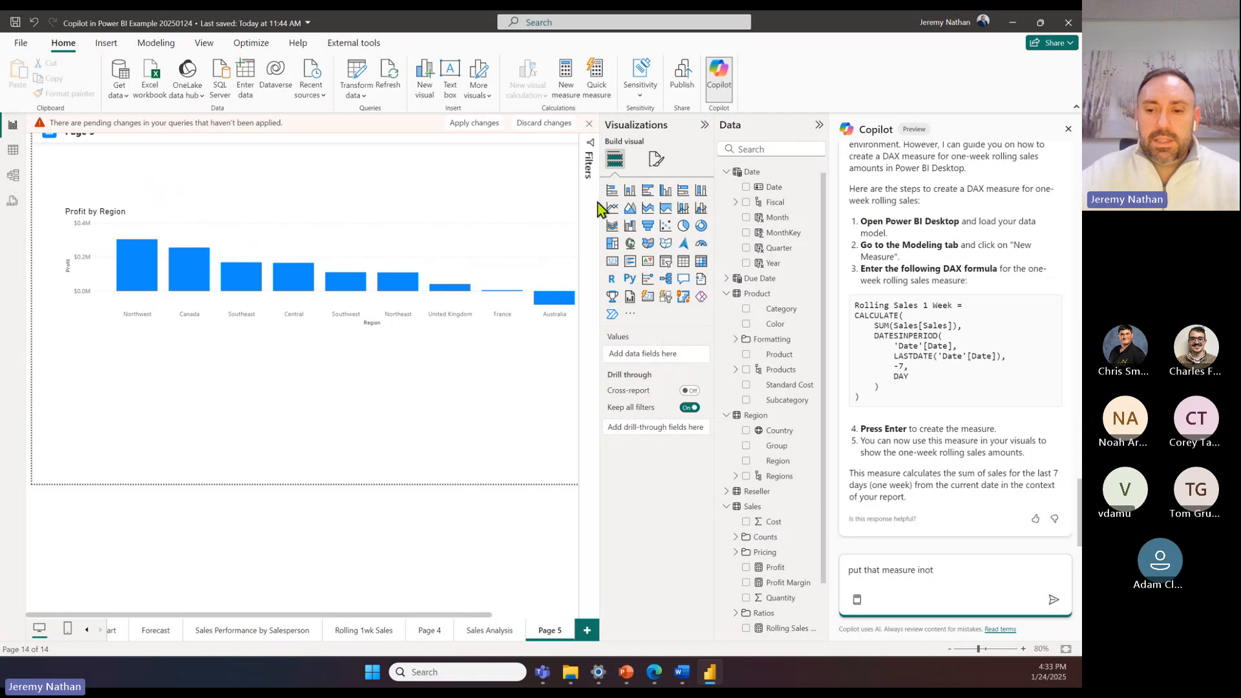
type("to a visual")
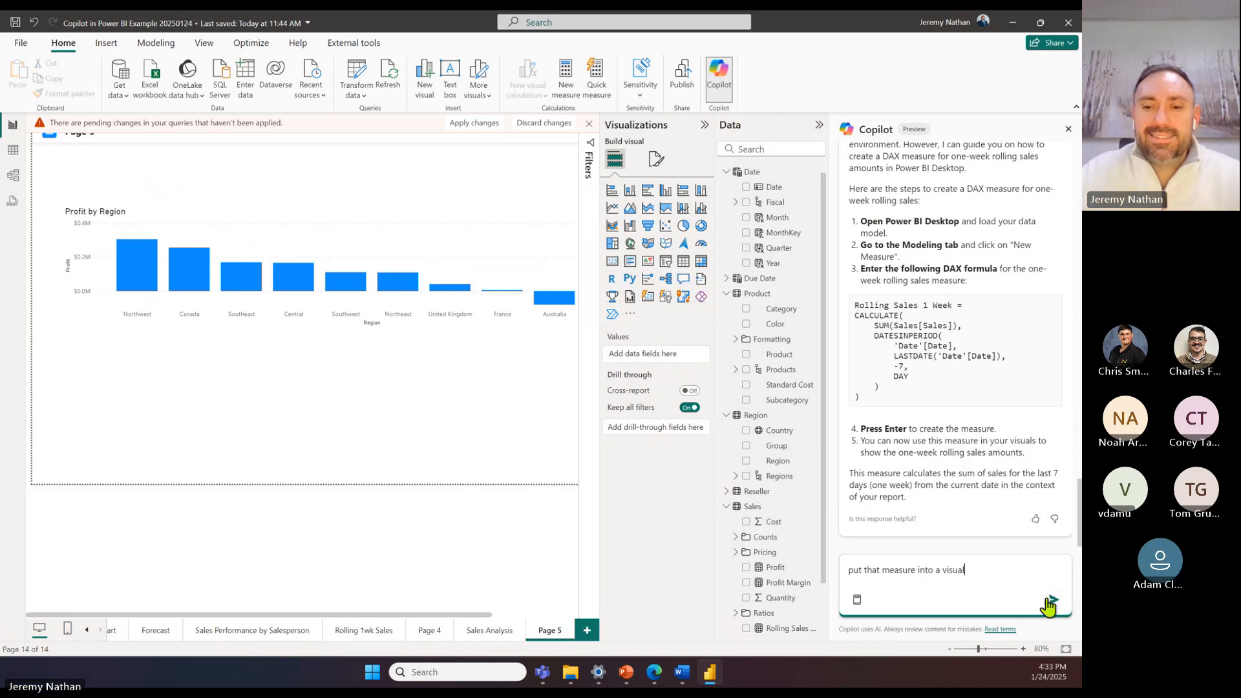
left_click(1051, 600)
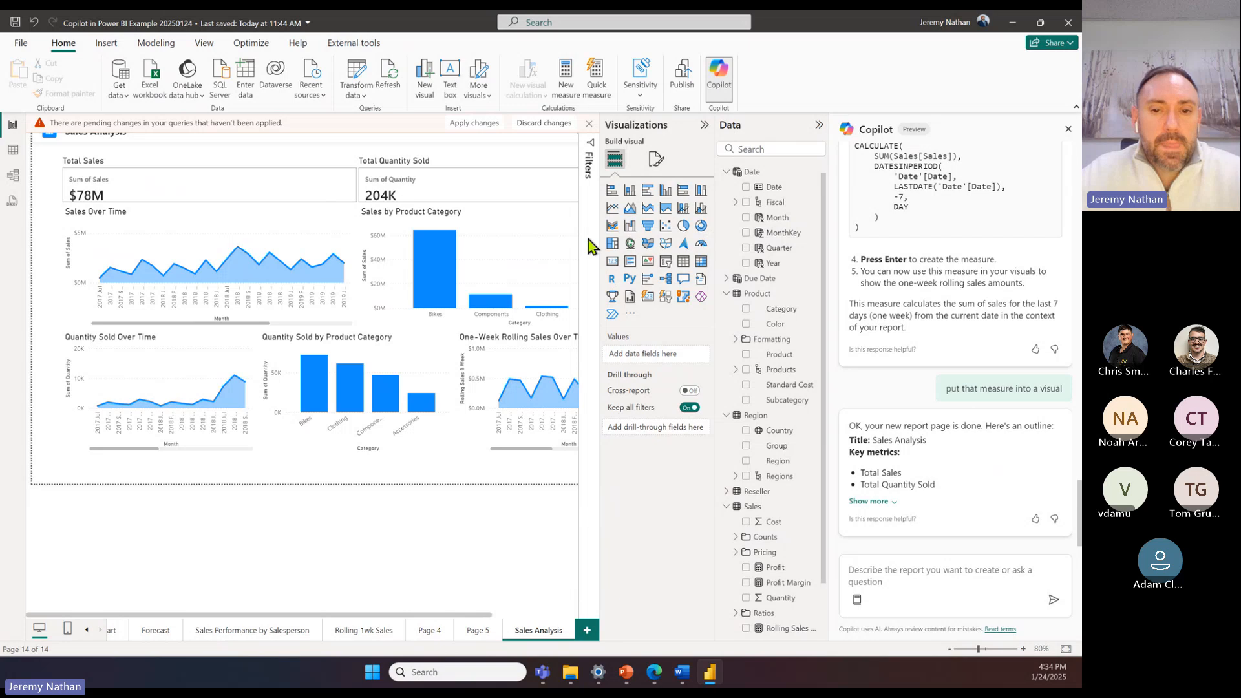
Step: Collapse the Visualizations pane and enlarge the One-Week Rolling Sales Over Time chart to cover the page's other visuals
left_click(704, 127)
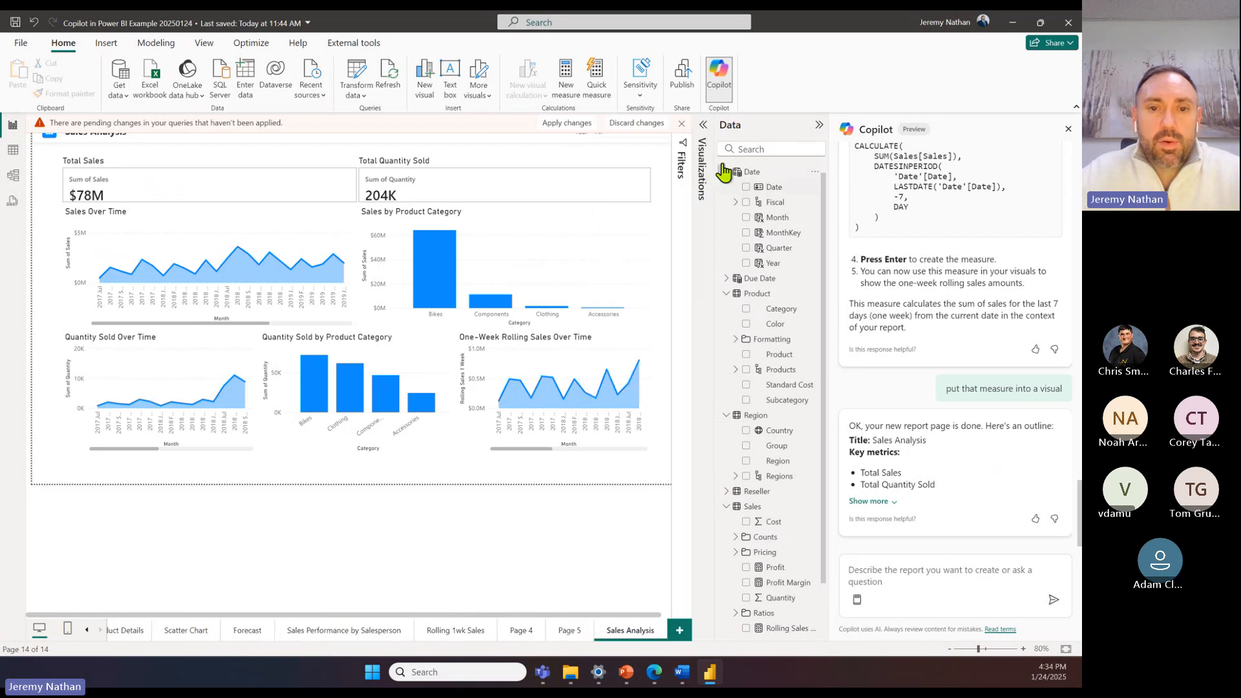
left_click(152, 223)
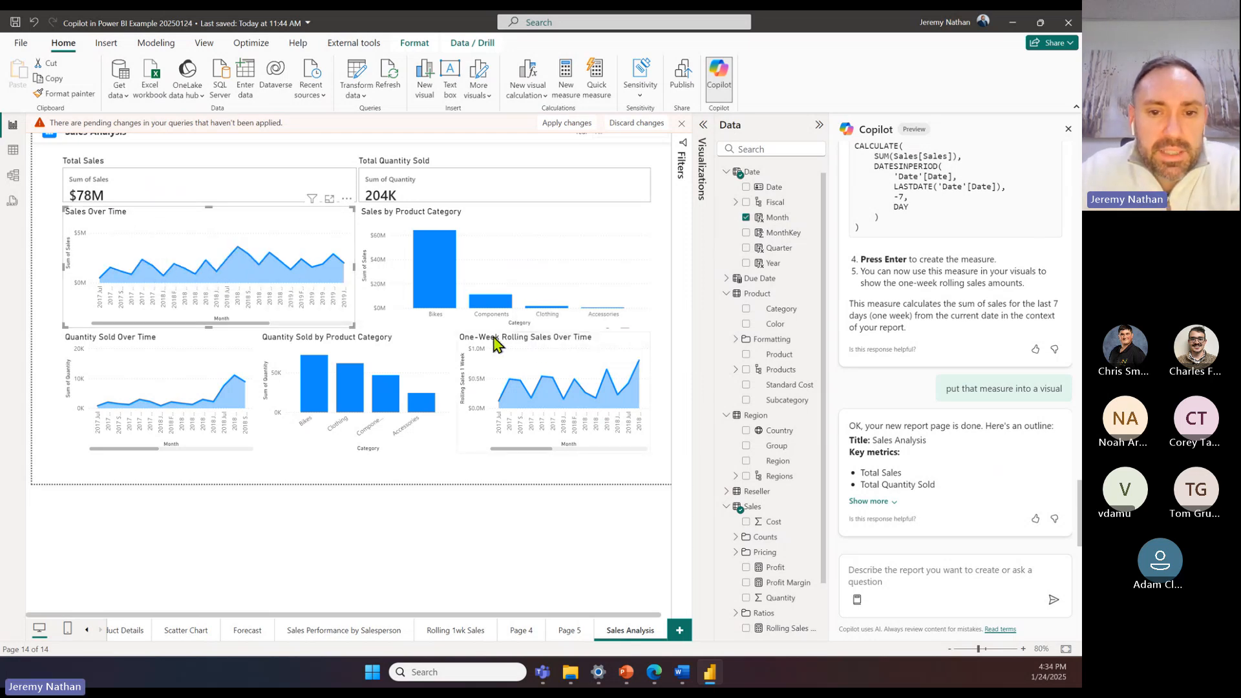
left_click(535, 348)
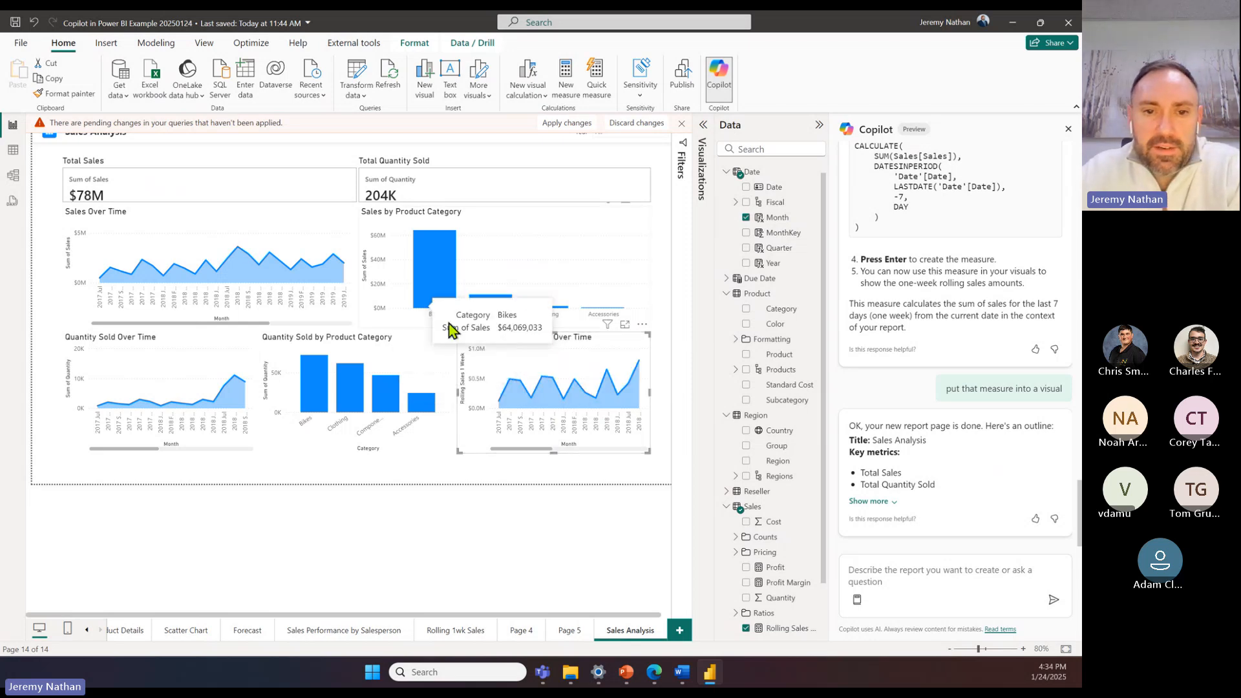
left_click_drag(458, 334, 52, 157)
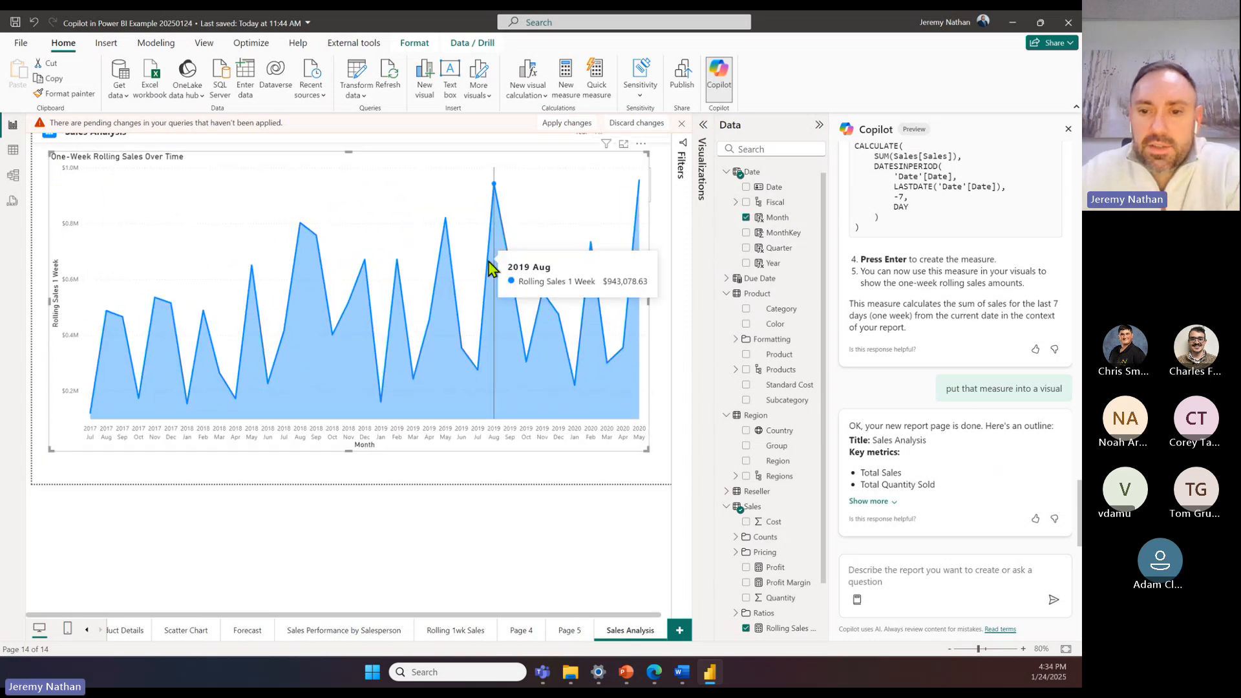
Step: Add the Sales field to the One-Week Rolling Sales Over Time chart and expand the Visualizations pane to show its field assignments
scroll(759, 569, "down", 1)
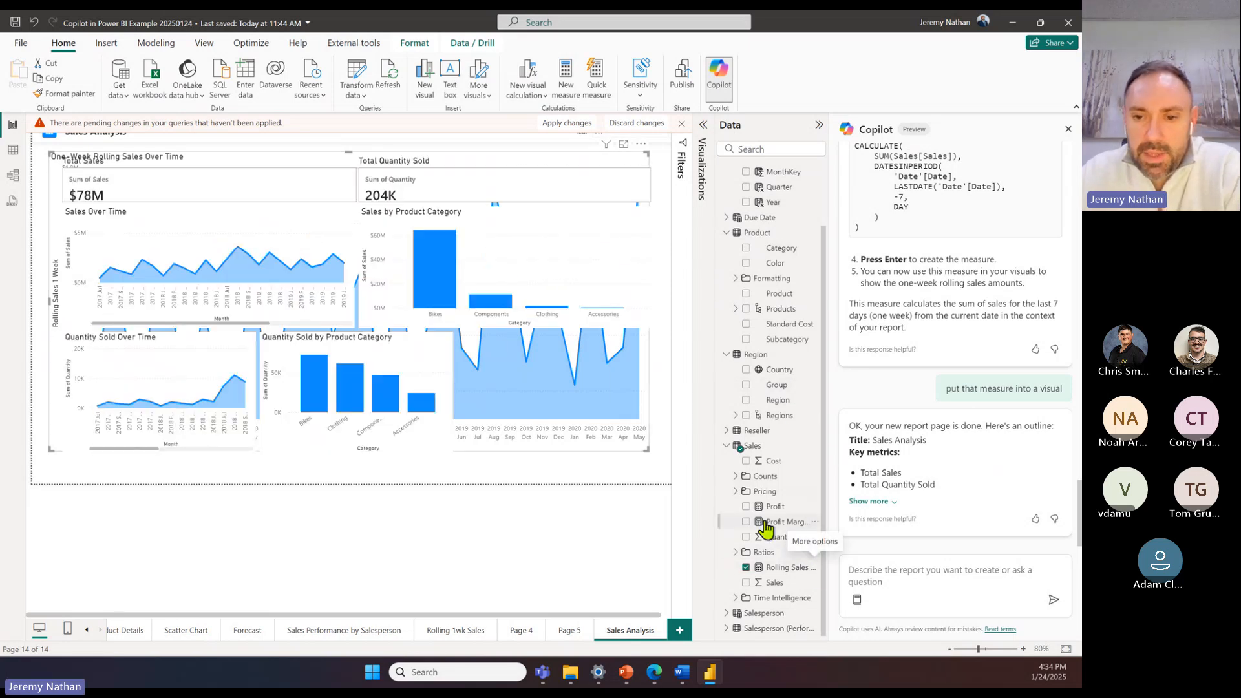
left_click(747, 583)
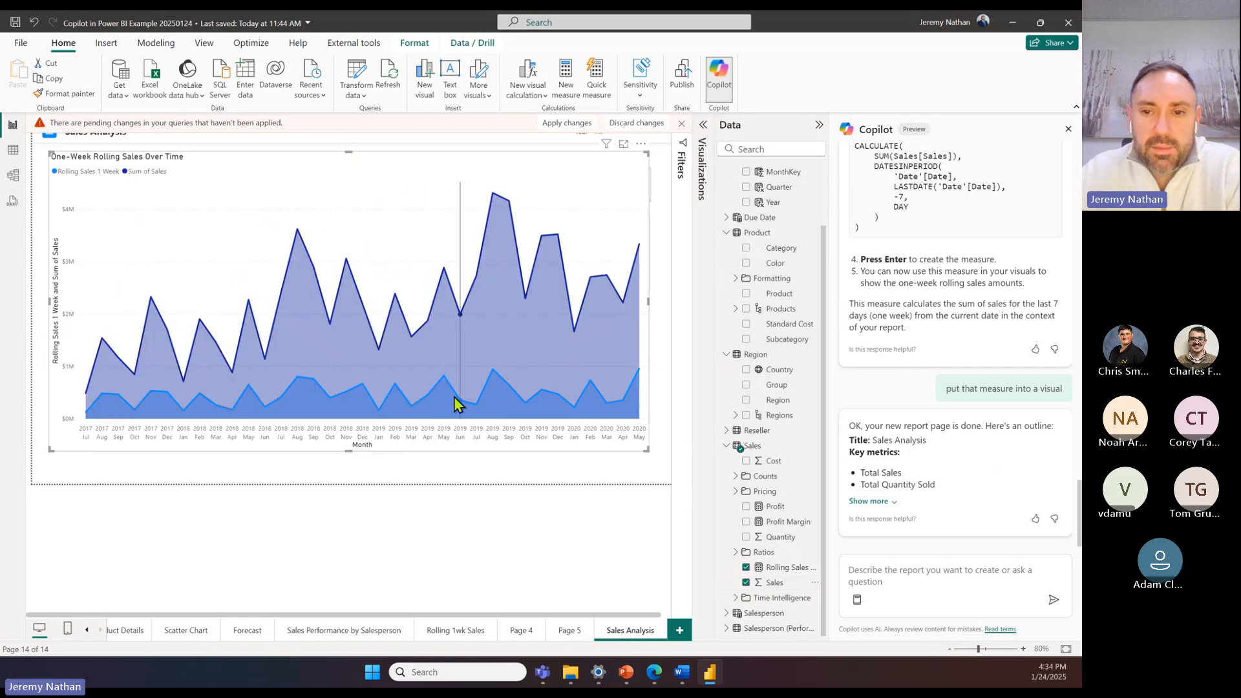
left_click(701, 169)
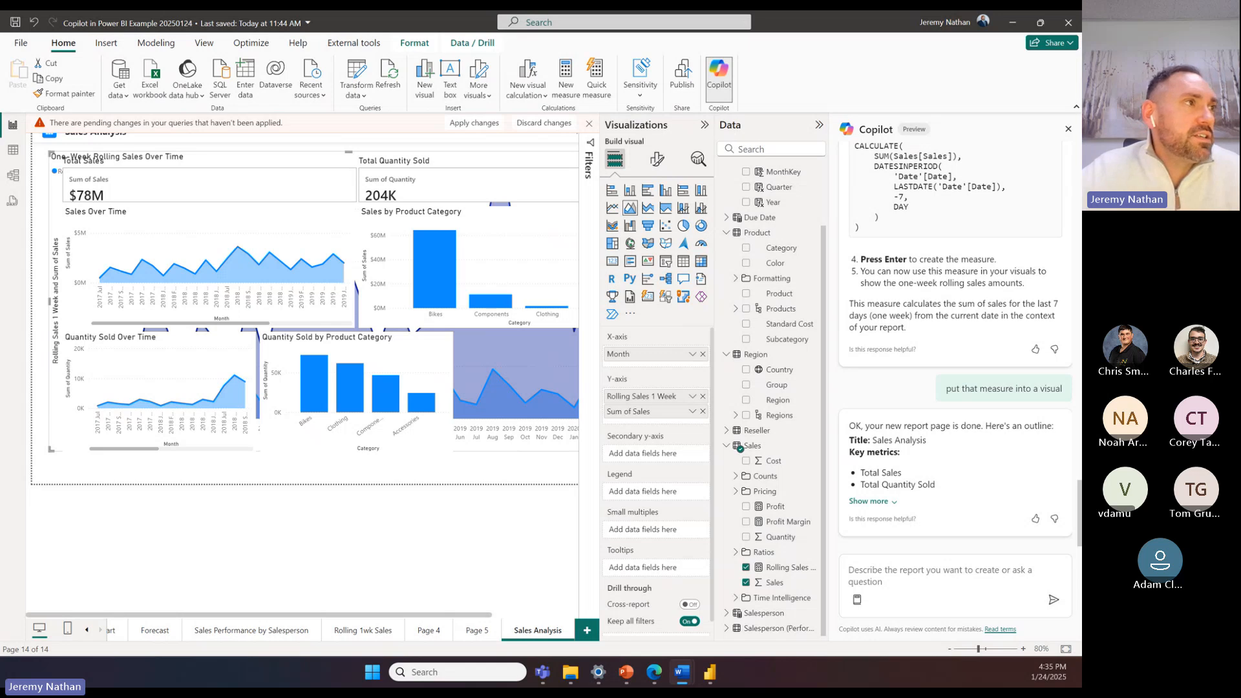
Step: Examine the Region table's rows and the semantic model's relationship diagram, and return to the report page
left_click(16, 152)
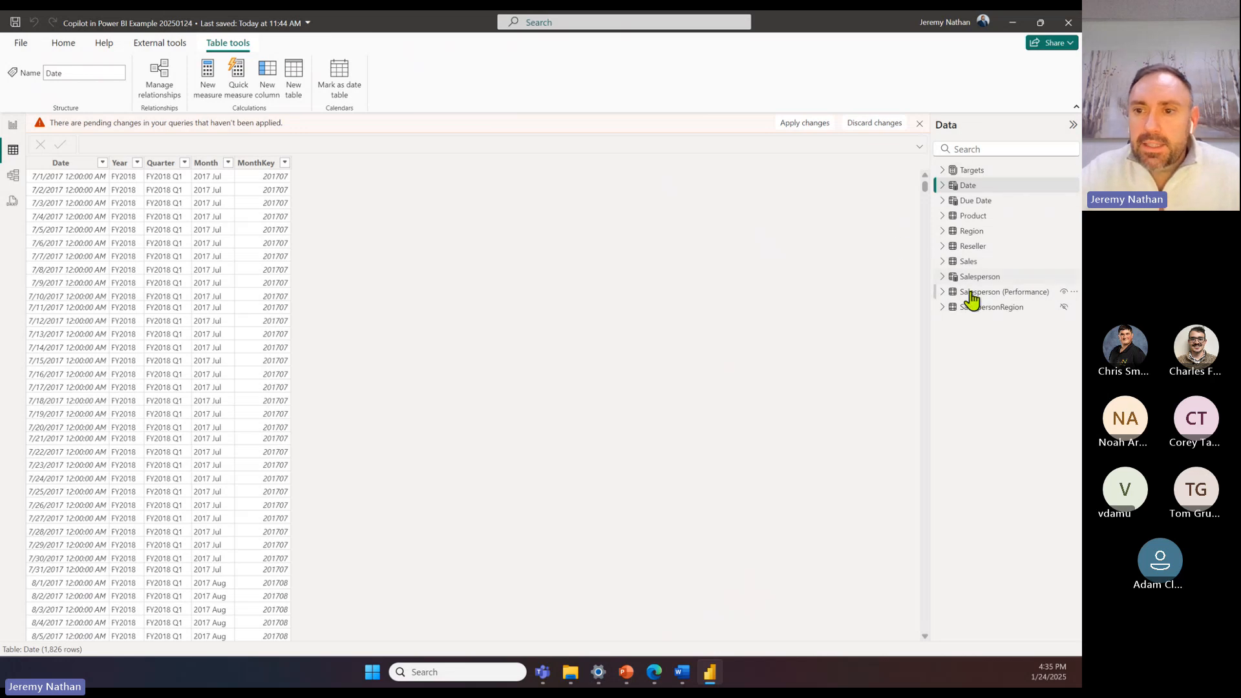
left_click(944, 230)
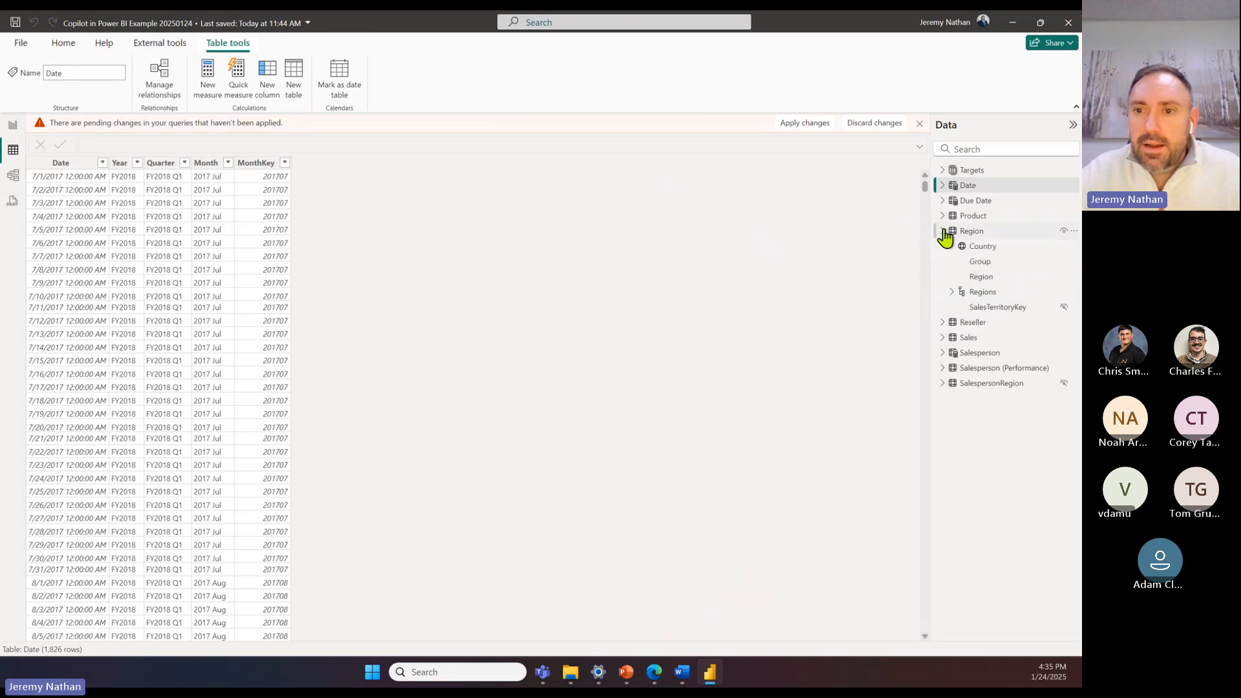
left_click(982, 234)
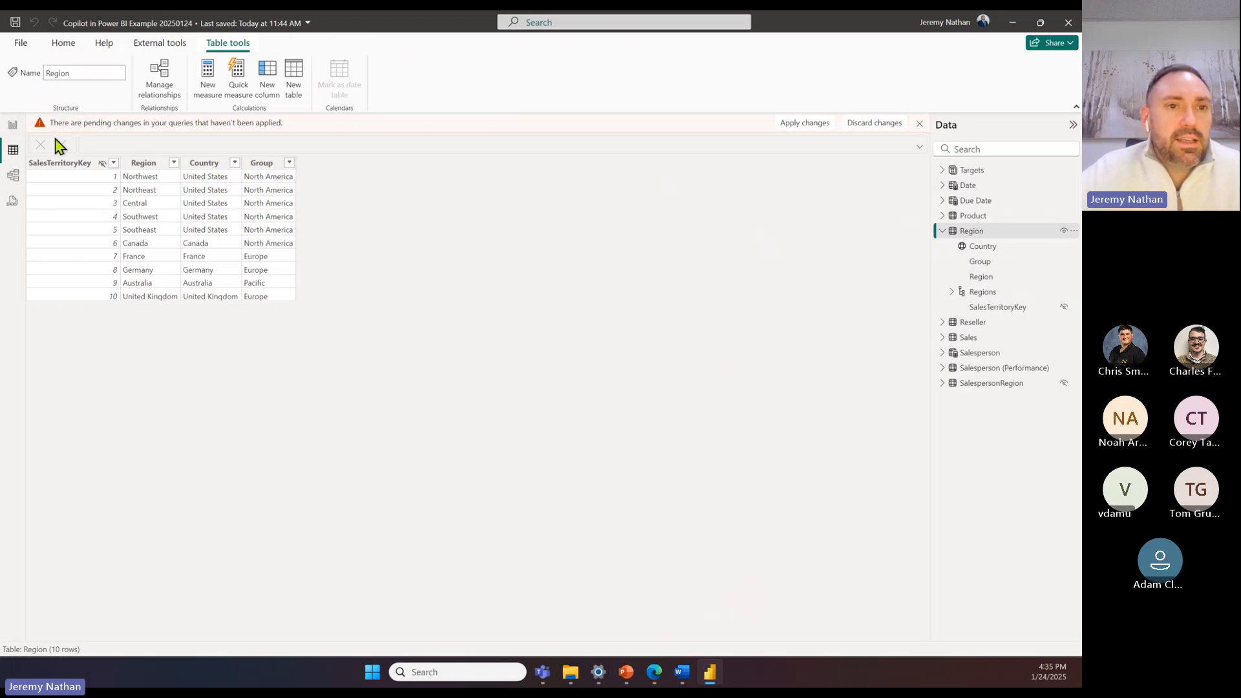
left_click(64, 44)
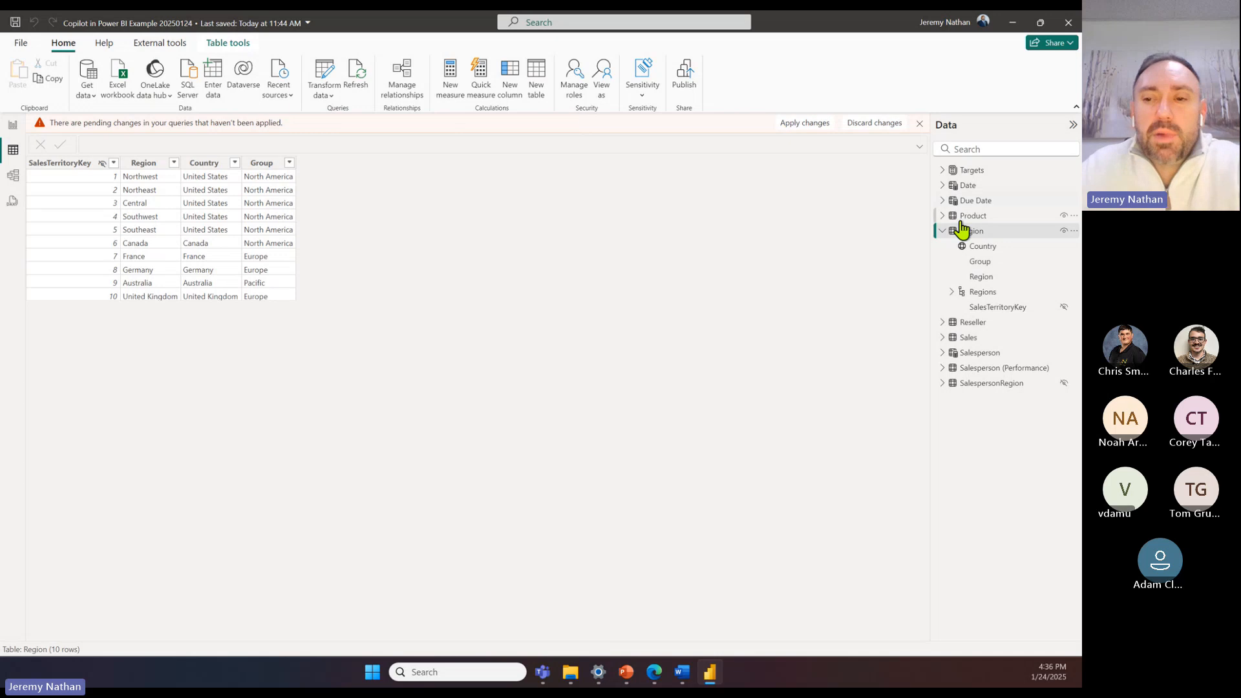
left_click(15, 177)
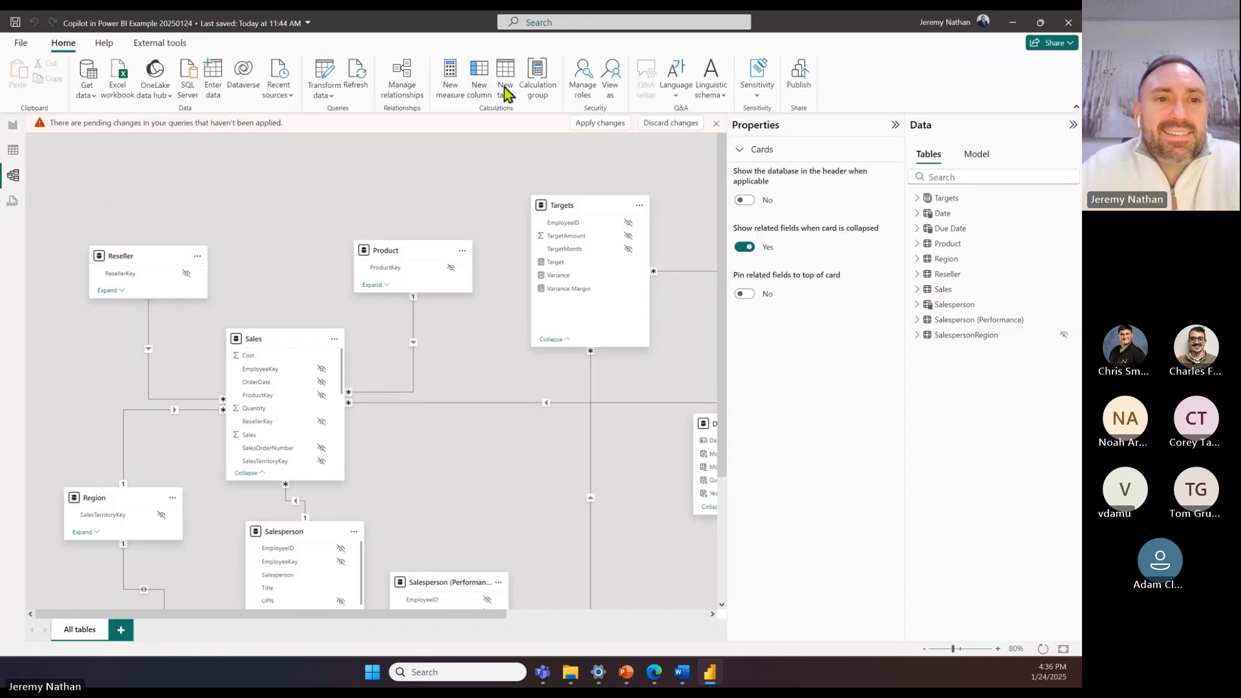
left_click(12, 127)
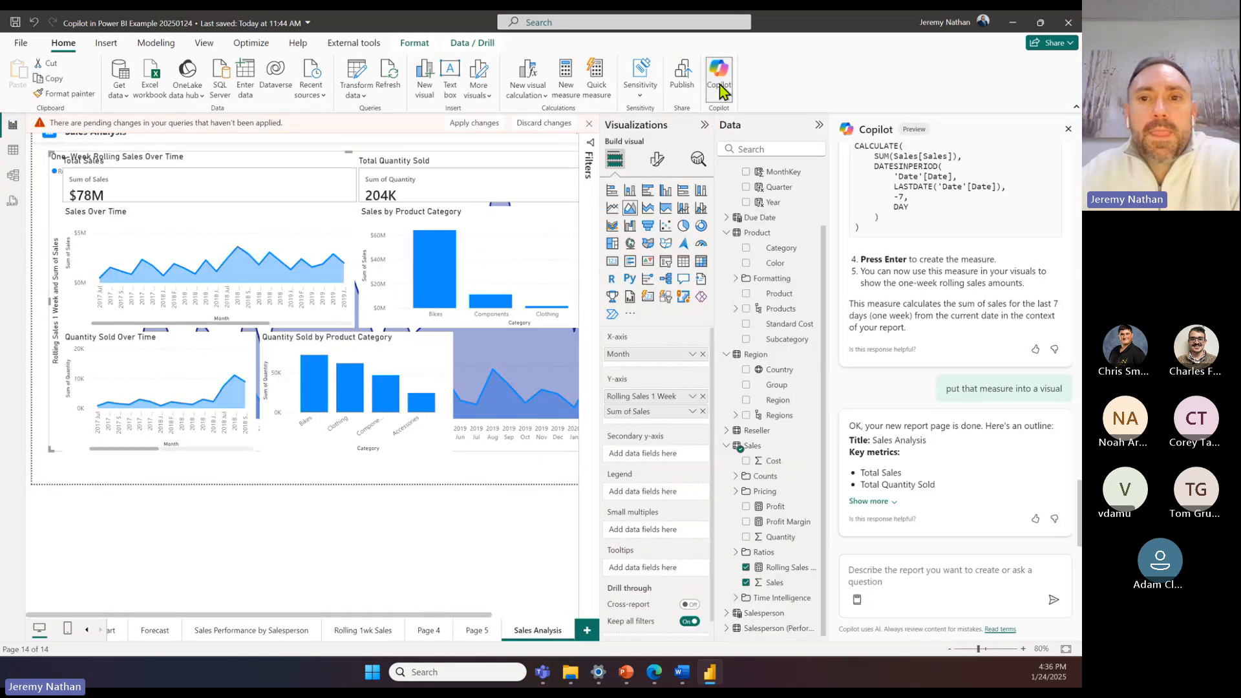
Step: Draft the Copilot prompt "make a dax measure to compare vanarsdel against other companies in australia"
left_click(718, 91)
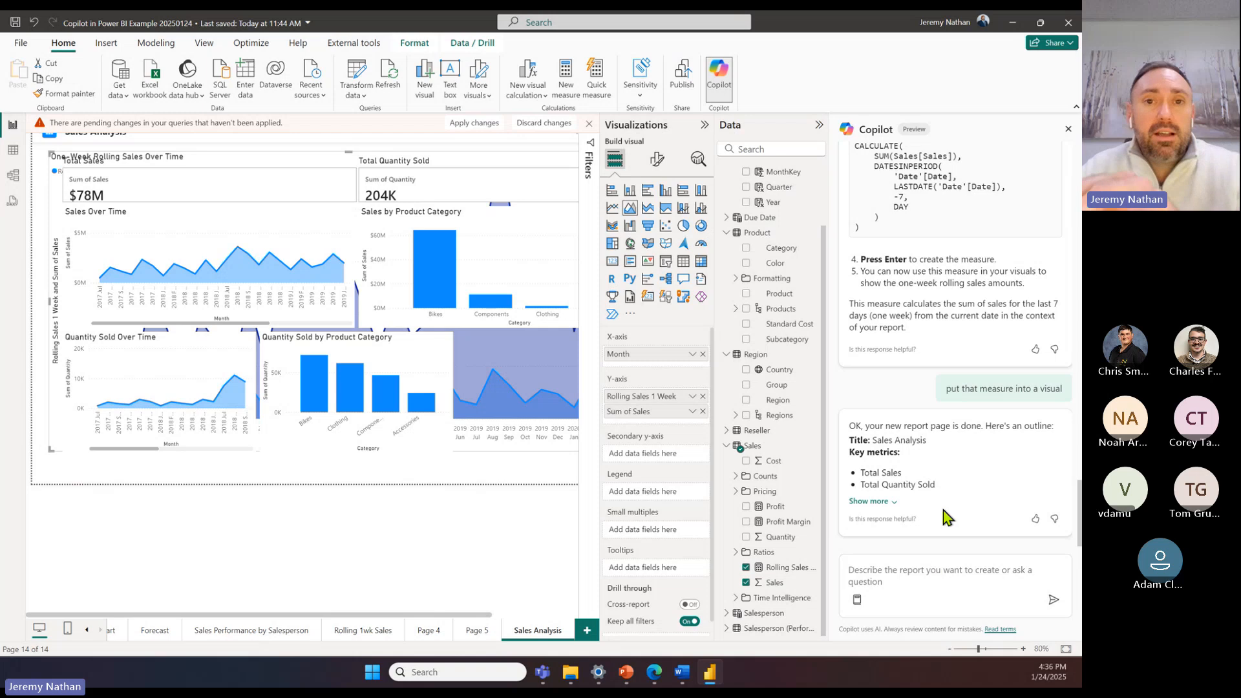
scroll(969, 471, "up", 3)
scroll(969, 471, "down", 3)
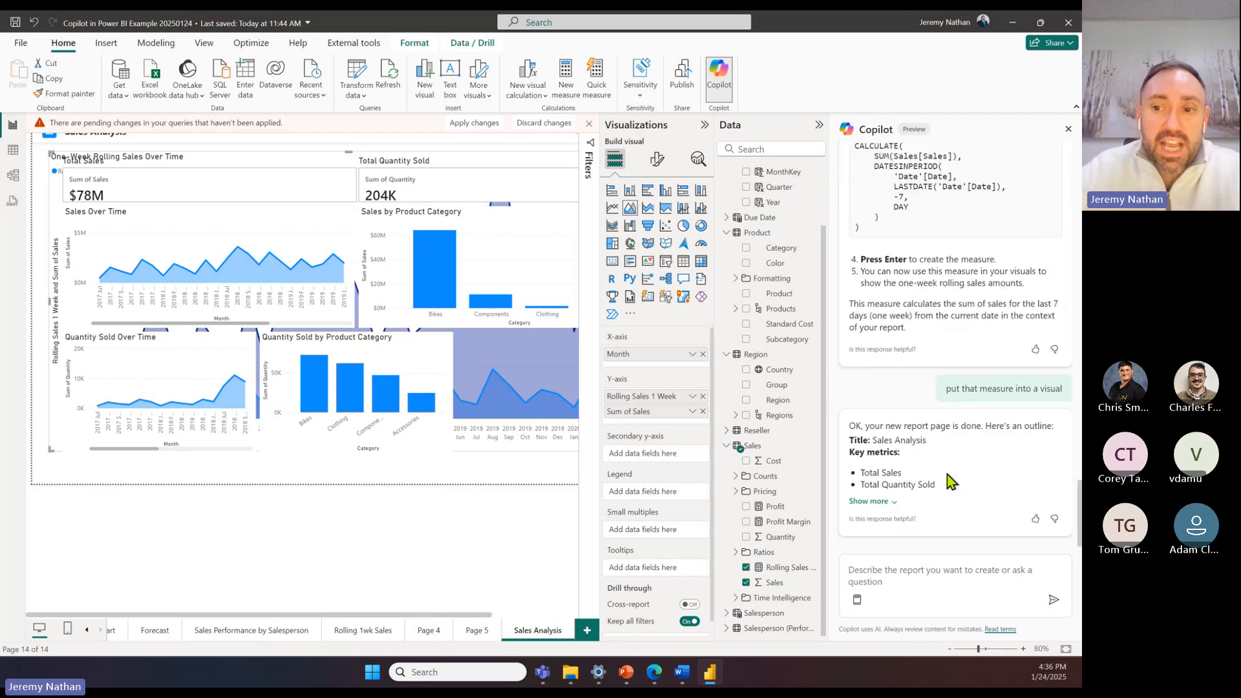
left_click(929, 582)
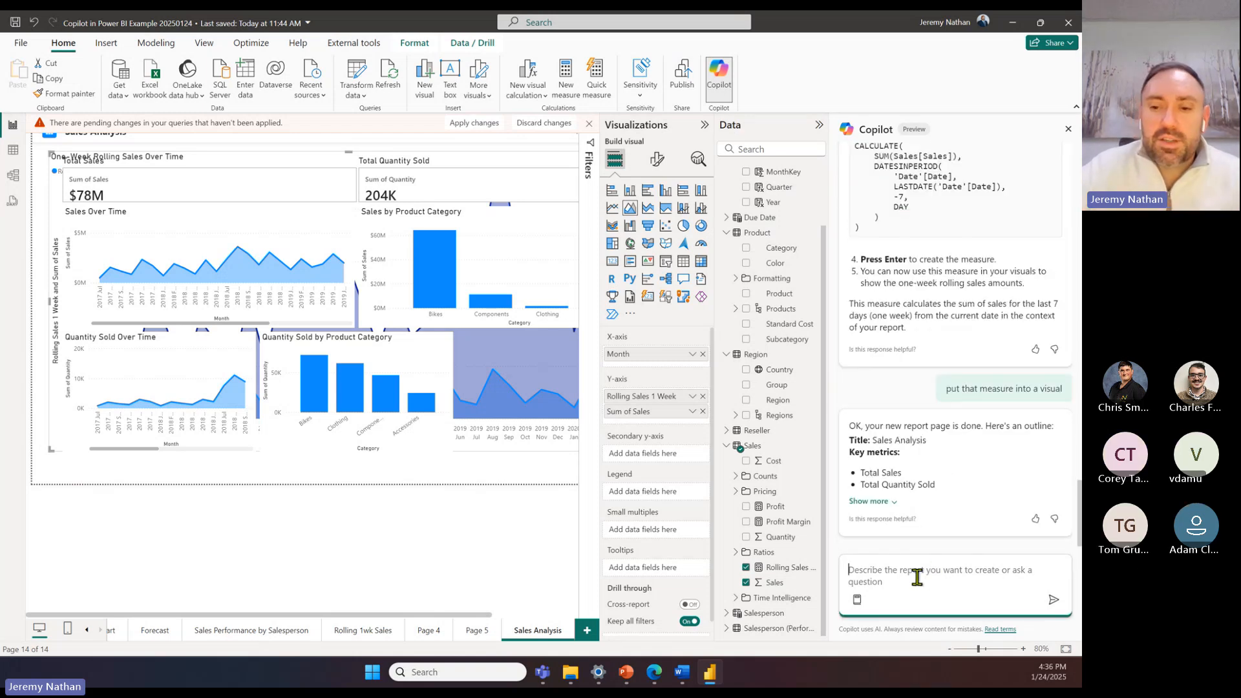
type("make a")
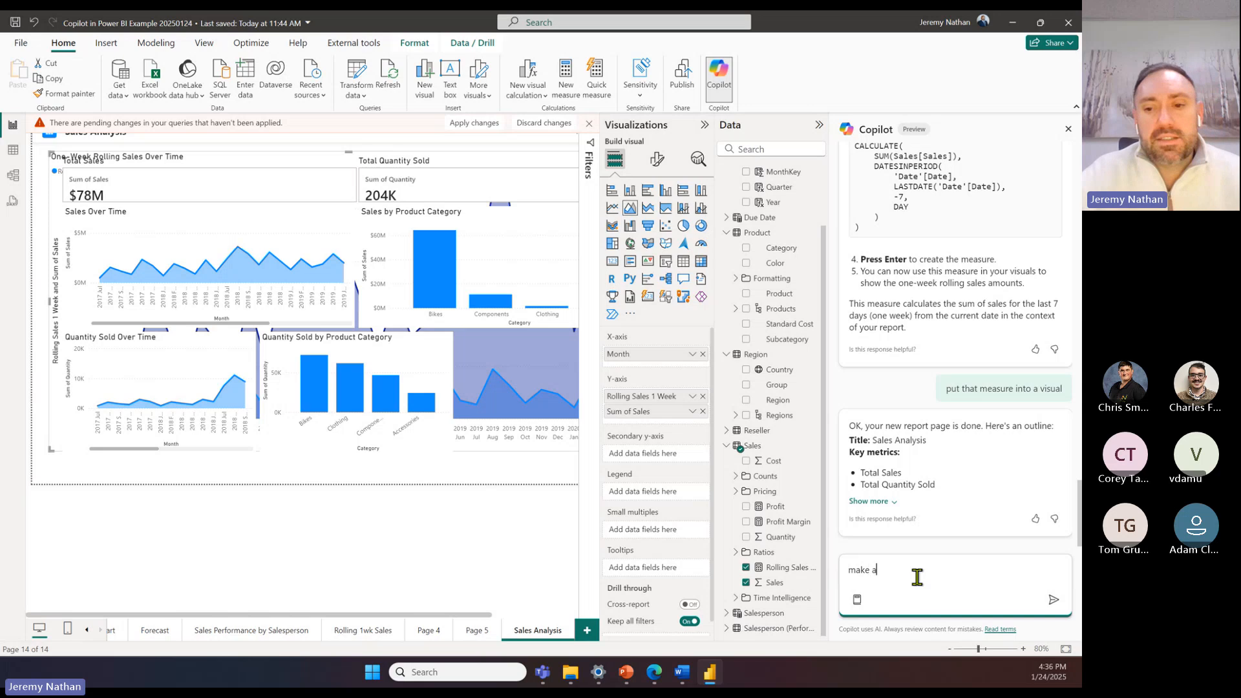
type(" dax measur")
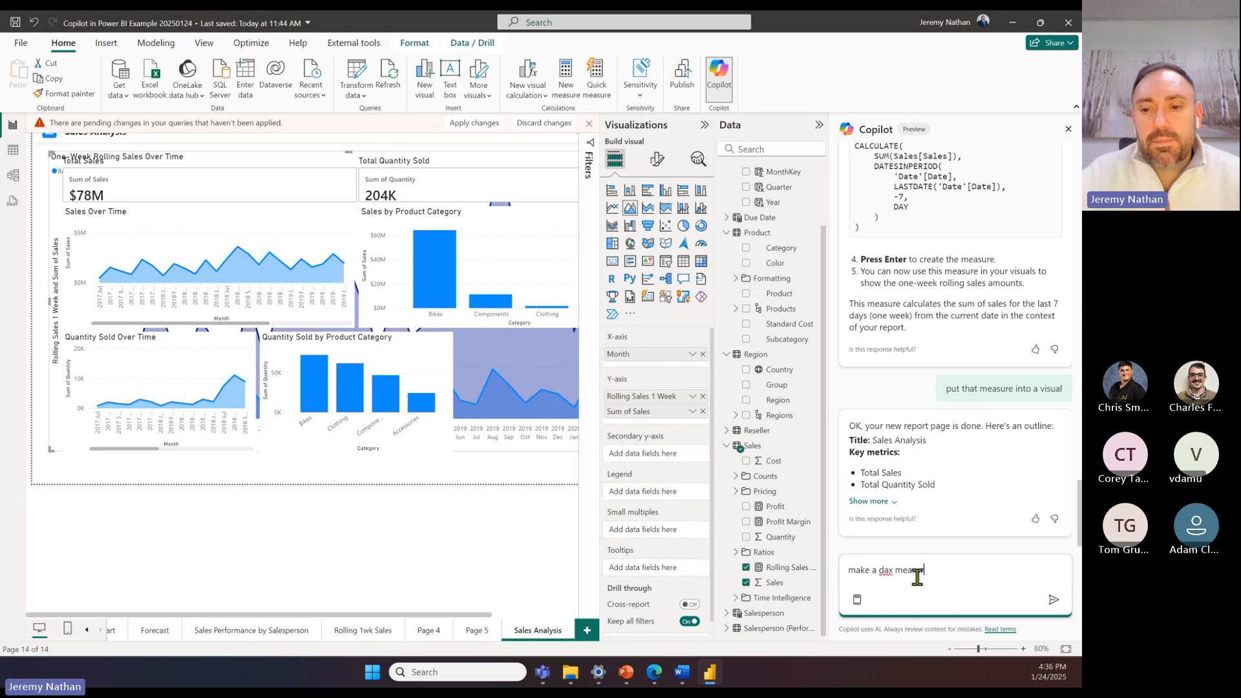
type("e to ")
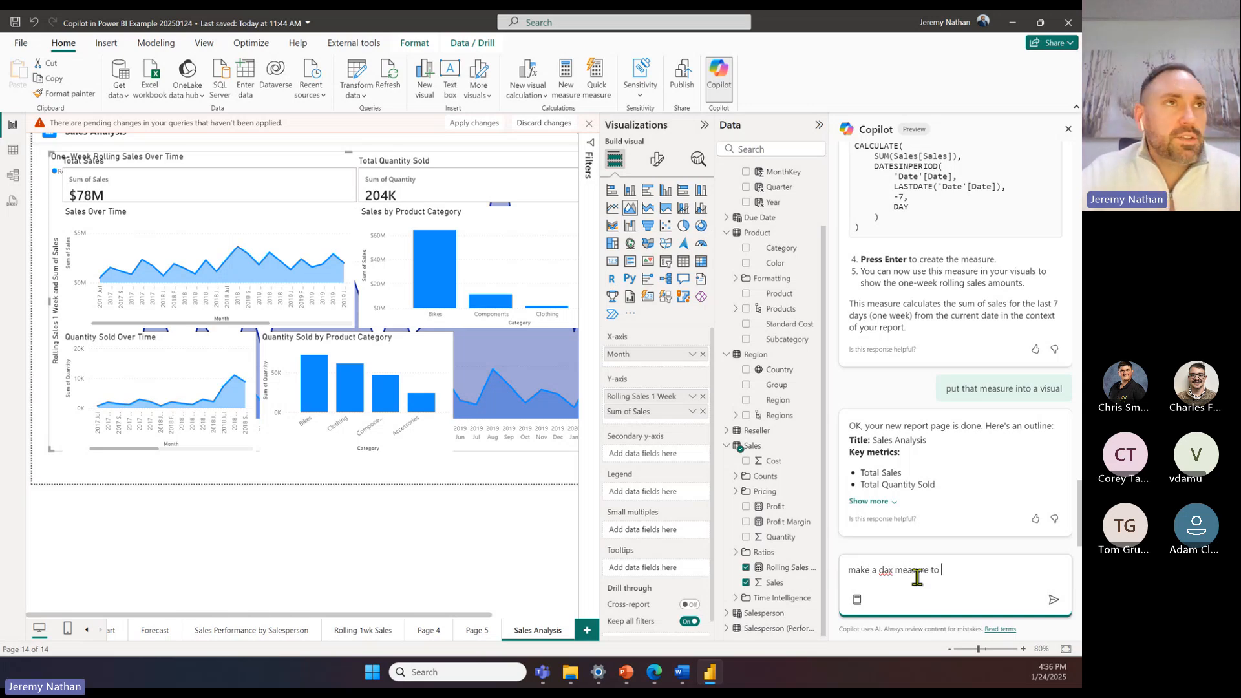
type("copm")
key("BackSpace")
key("BackSpace")
type("mpare")
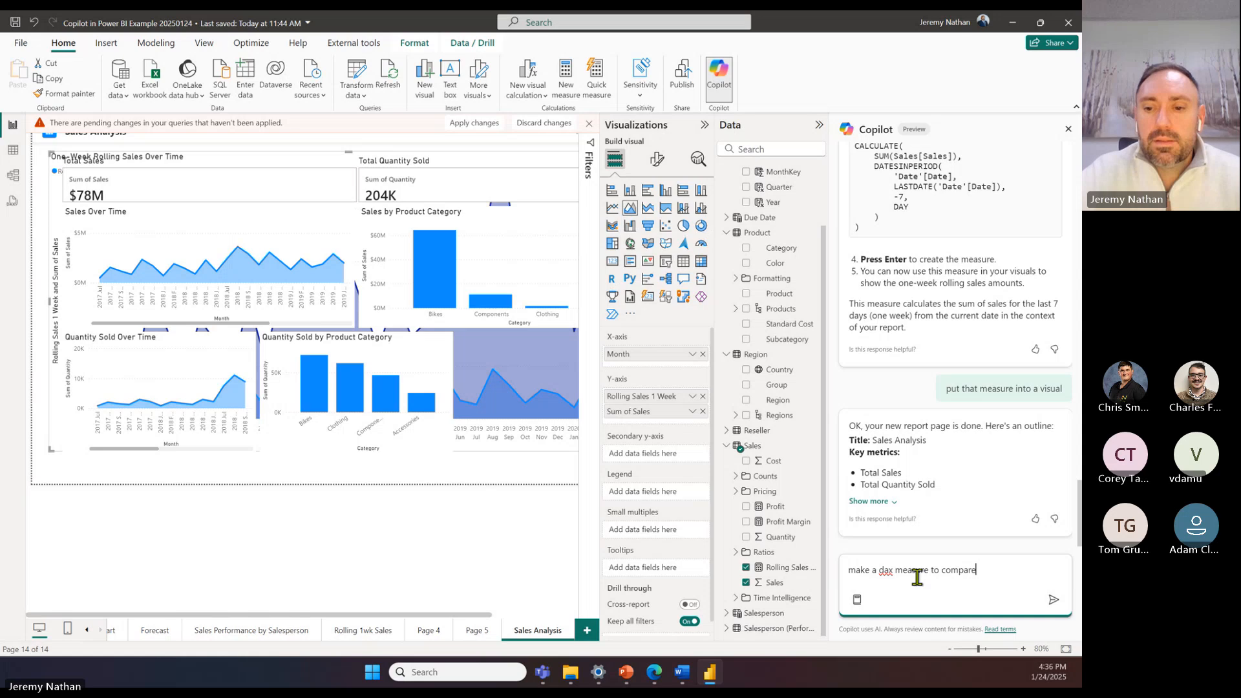
type(" van ")
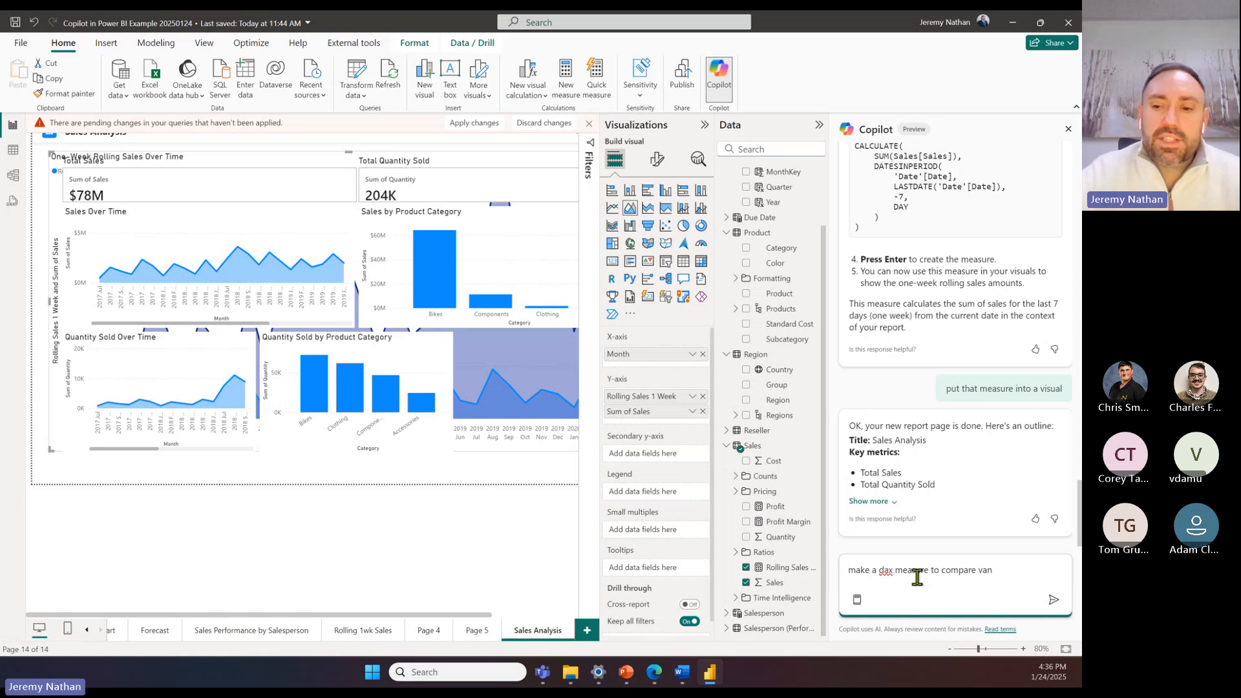
type("arsdel agai")
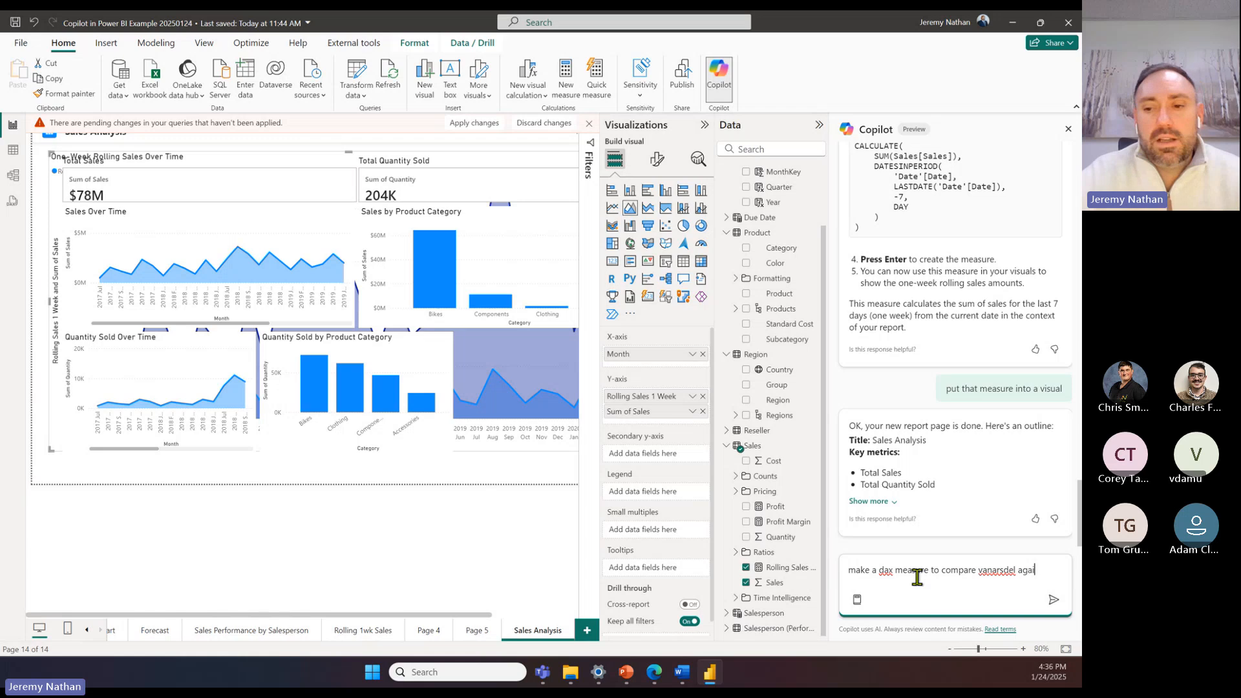
type("nst o")
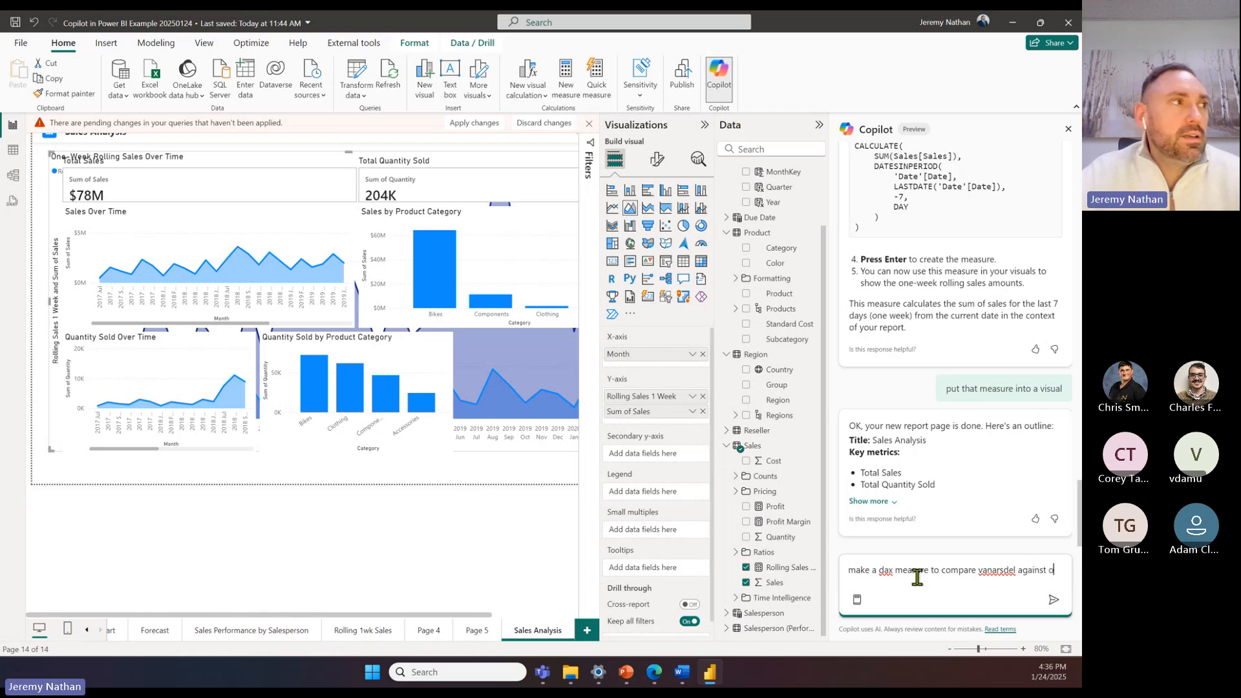
type("ther companies")
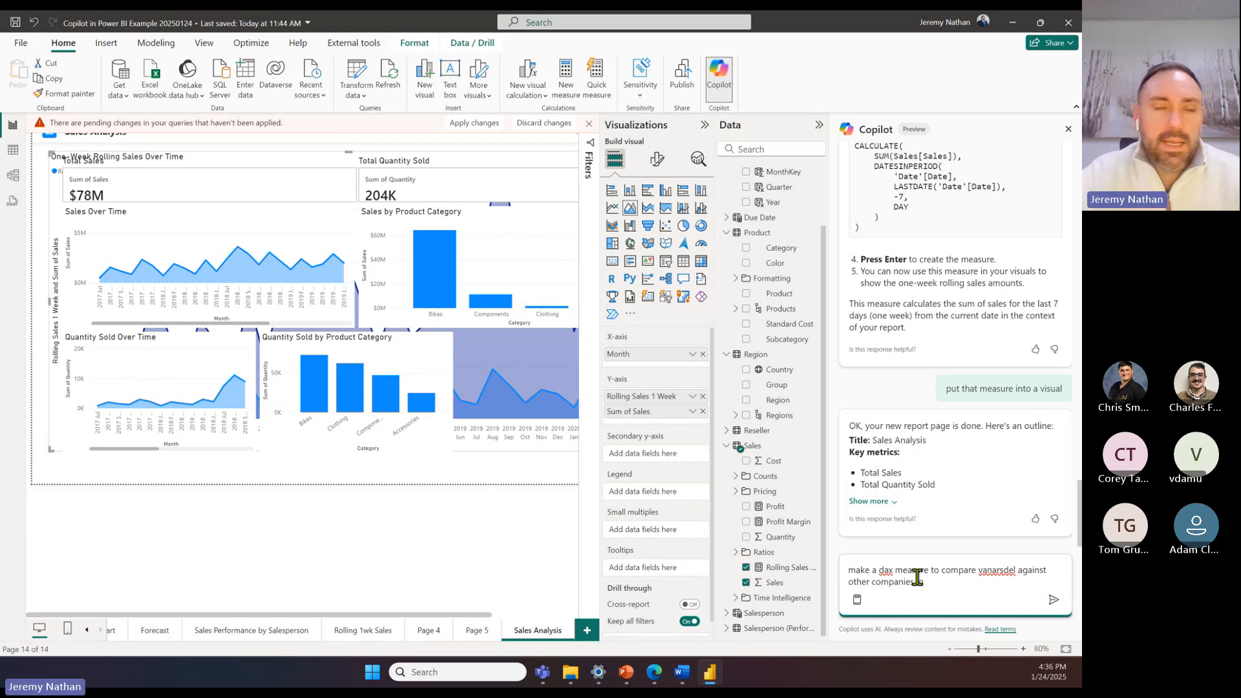
type("in australia")
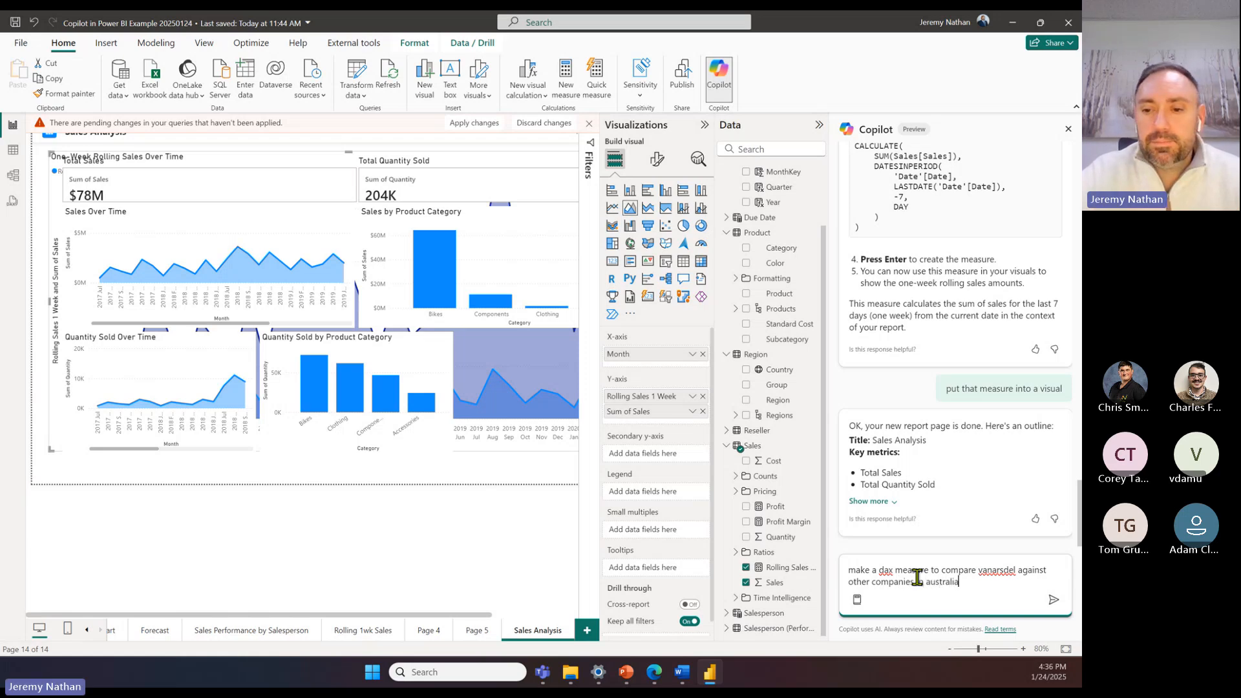
Step: Insert "in every region" after "vanarsdel" in the Copilot prompt and submit it
left_click(1020, 570)
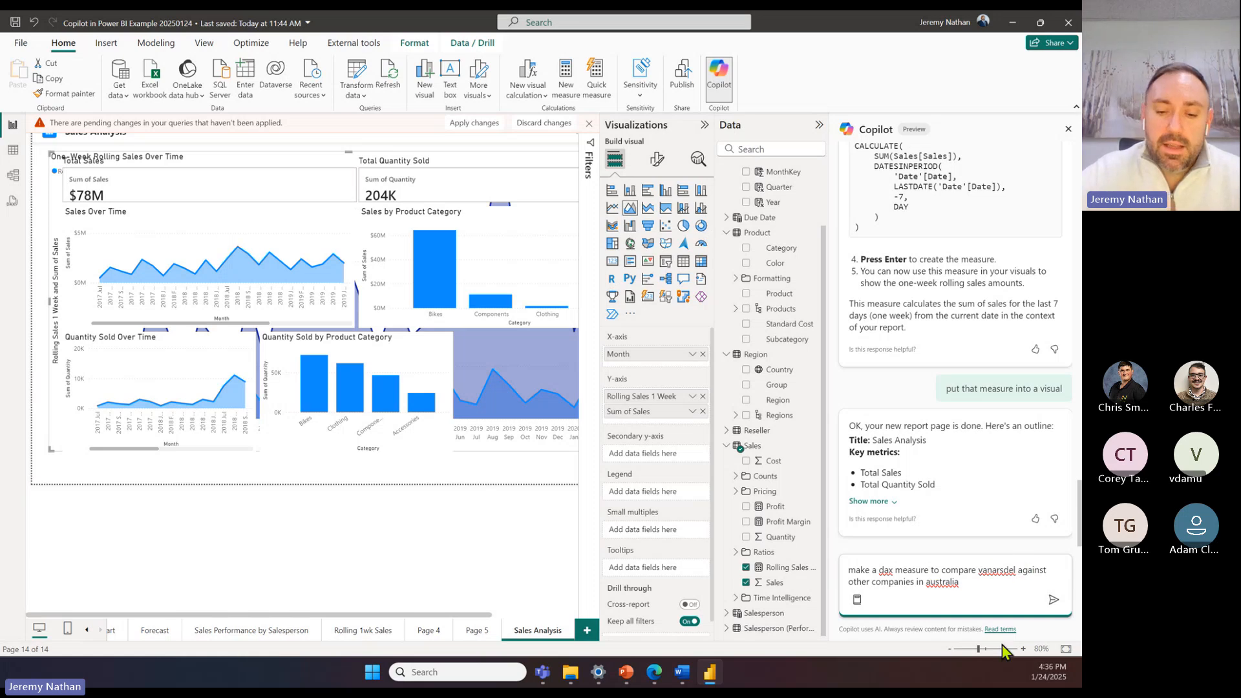
type("in every region")
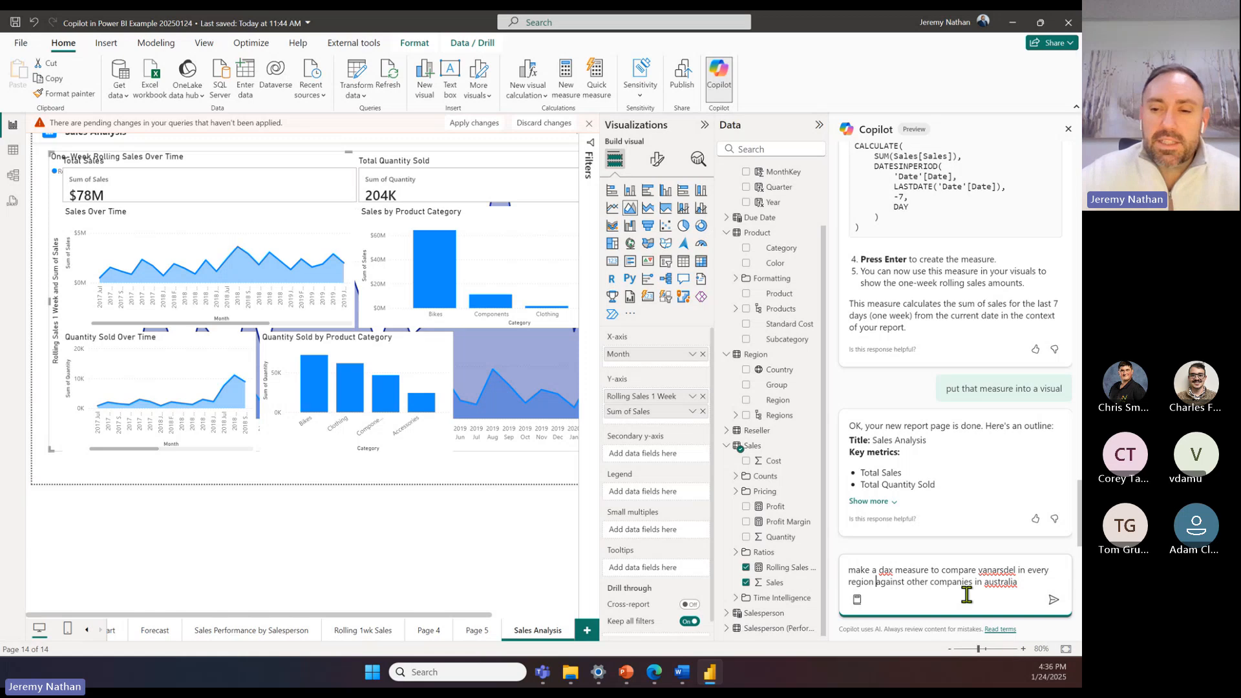
left_click(1052, 600)
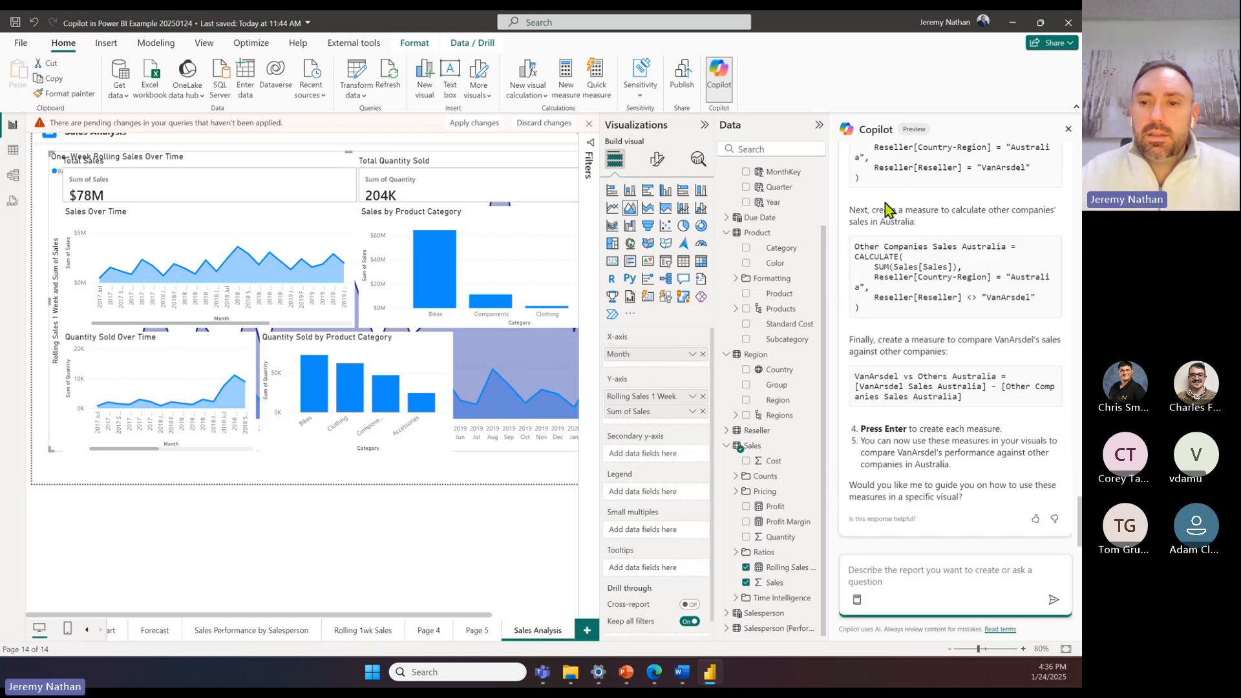
Step: Examine Copilot's answer with the DAX formulas comparing VanArsdel's sales in Australia against other companies
scroll(898, 227, "up", 1)
scroll(898, 227, "up", 3)
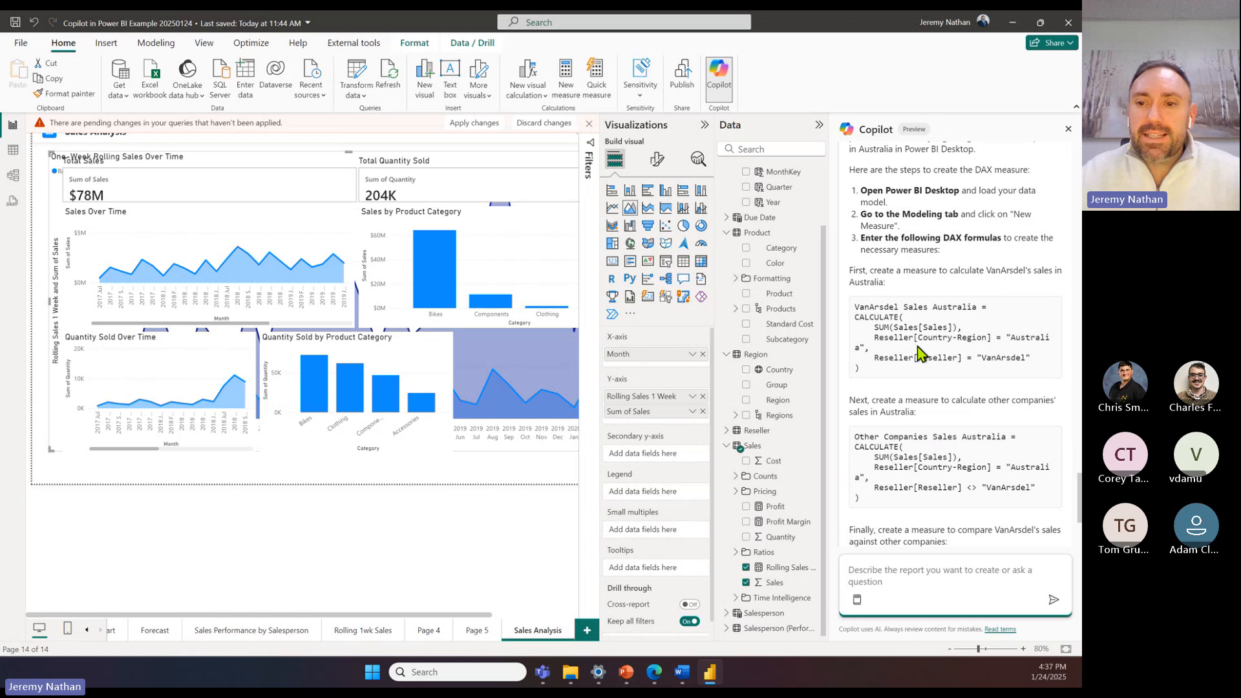
scroll(938, 424, "up", 2)
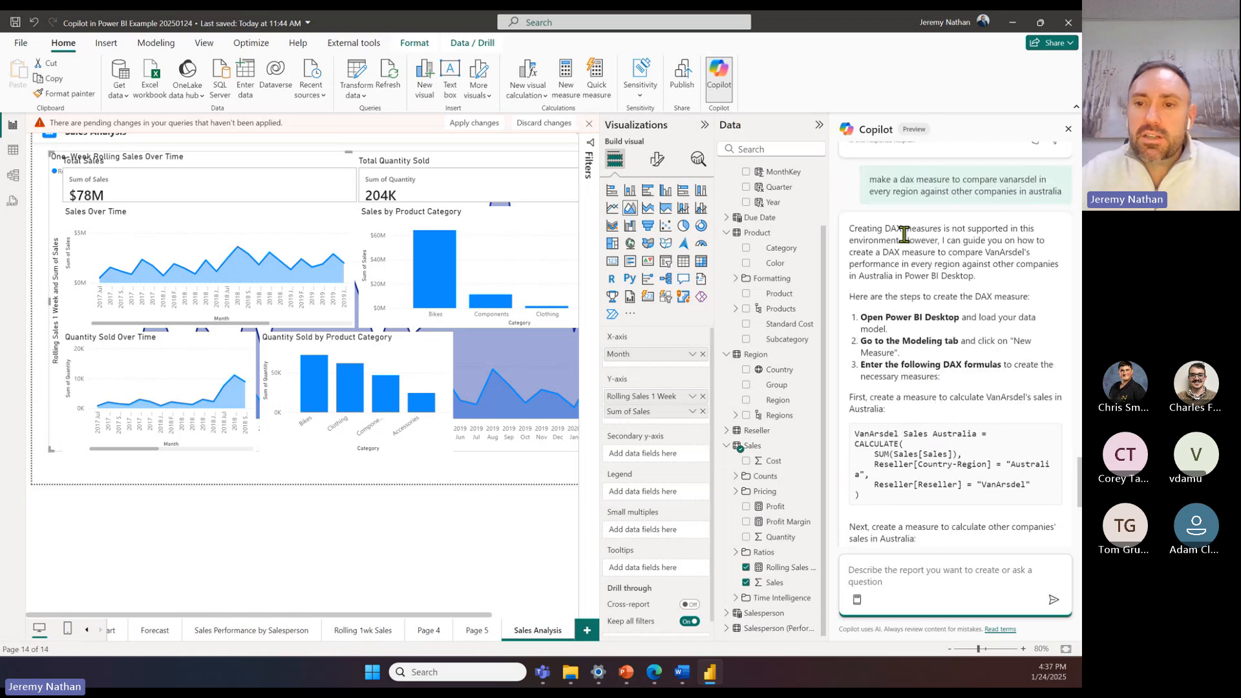
scroll(967, 340, "down", 1)
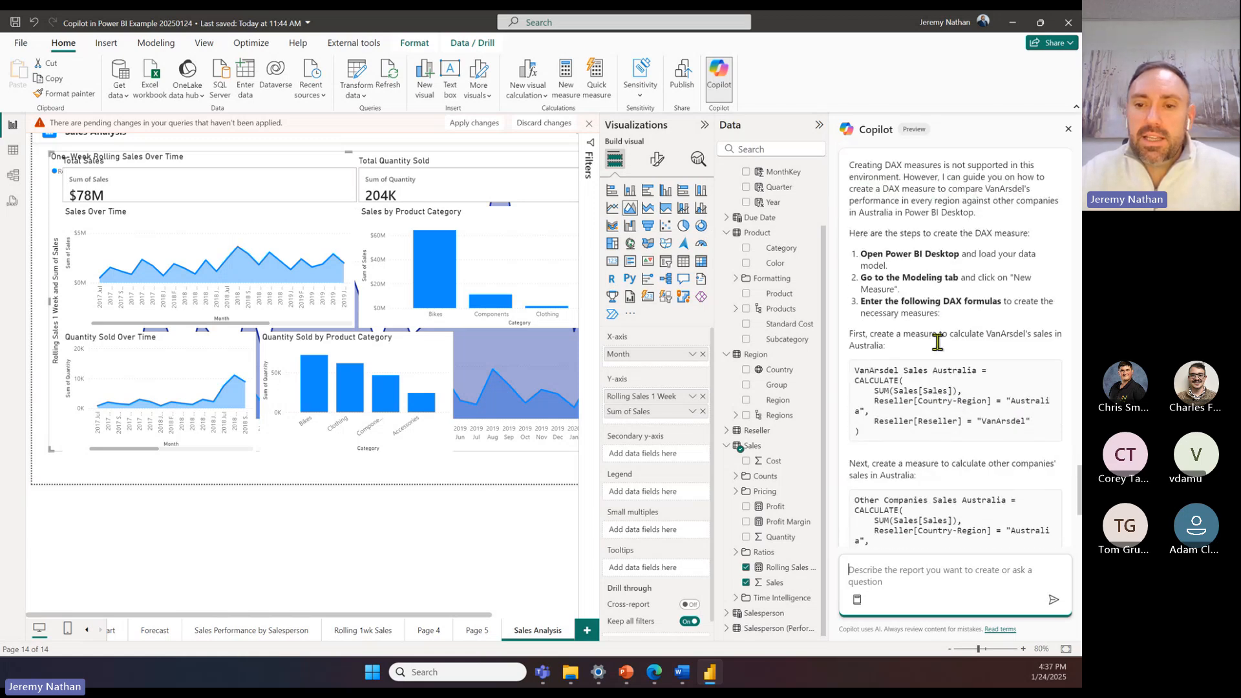
scroll(938, 401, "down", 1)
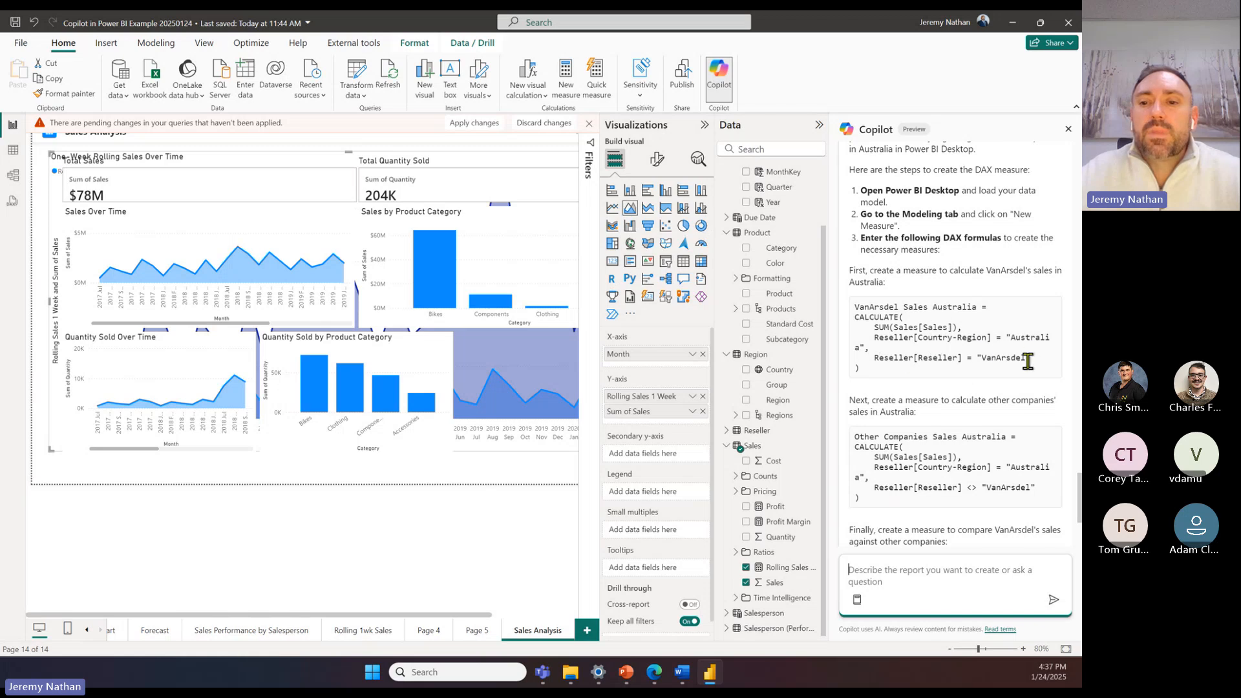
left_click_drag(1020, 358, 969, 358)
left_click(897, 334)
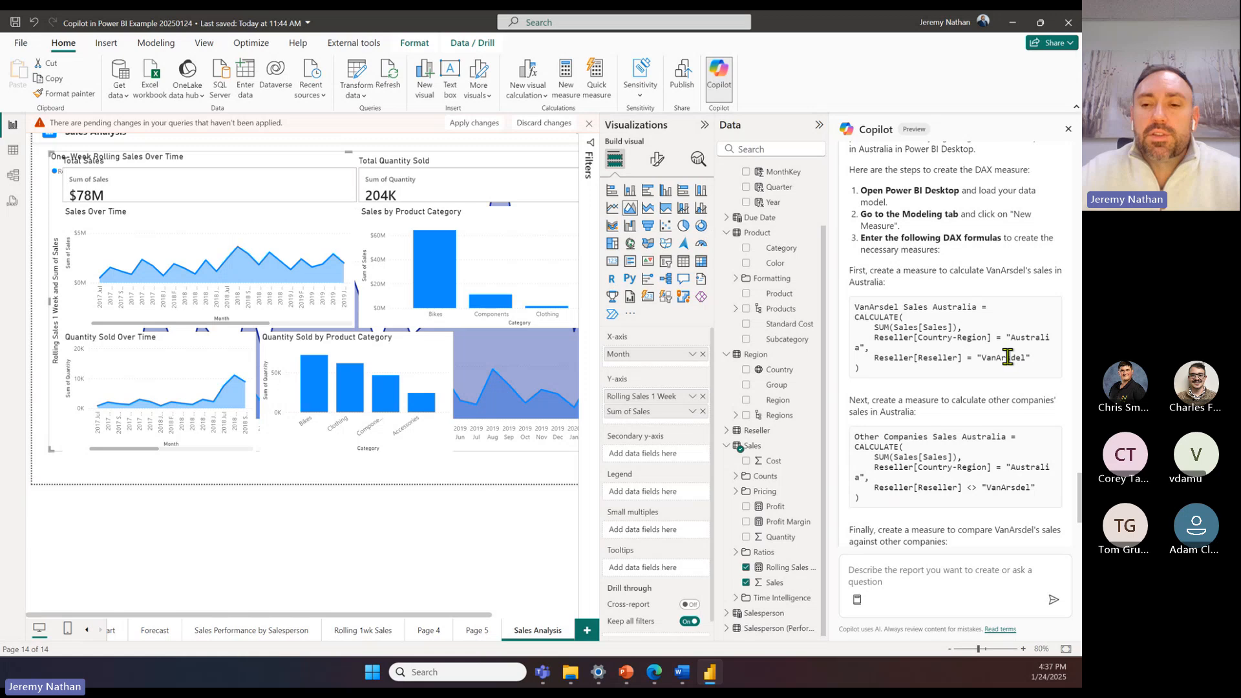
scroll(1008, 357, "down", 1)
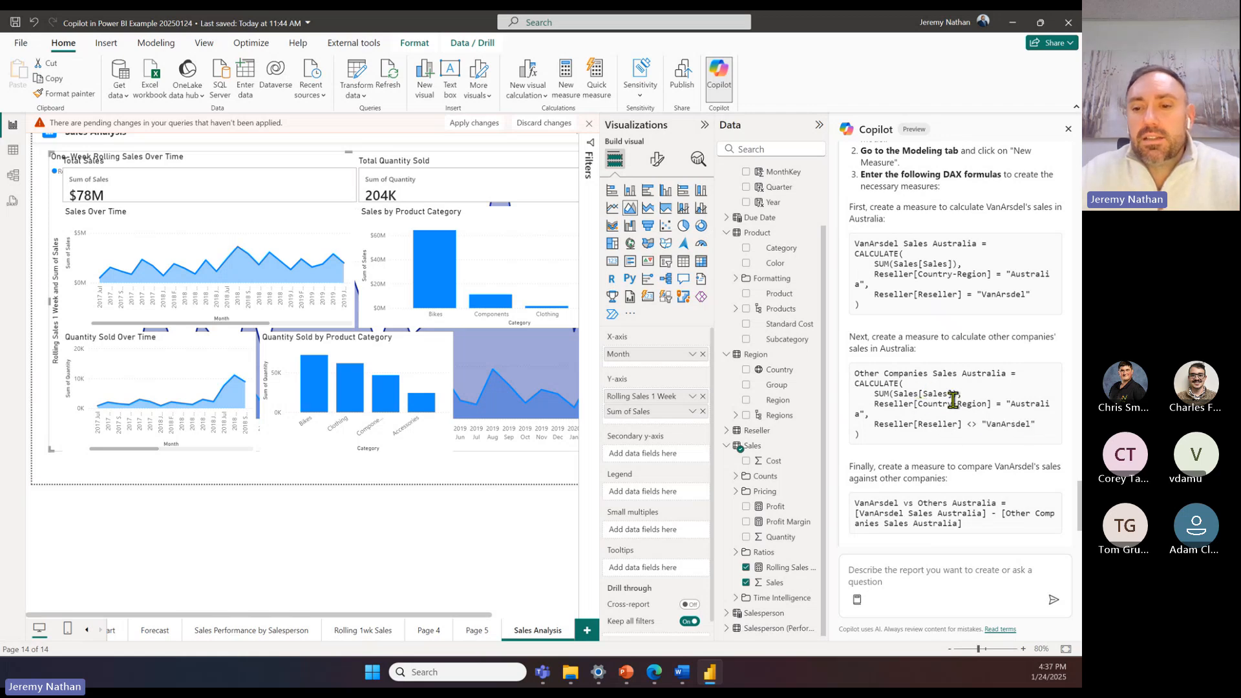
scroll(918, 252, "down", 2)
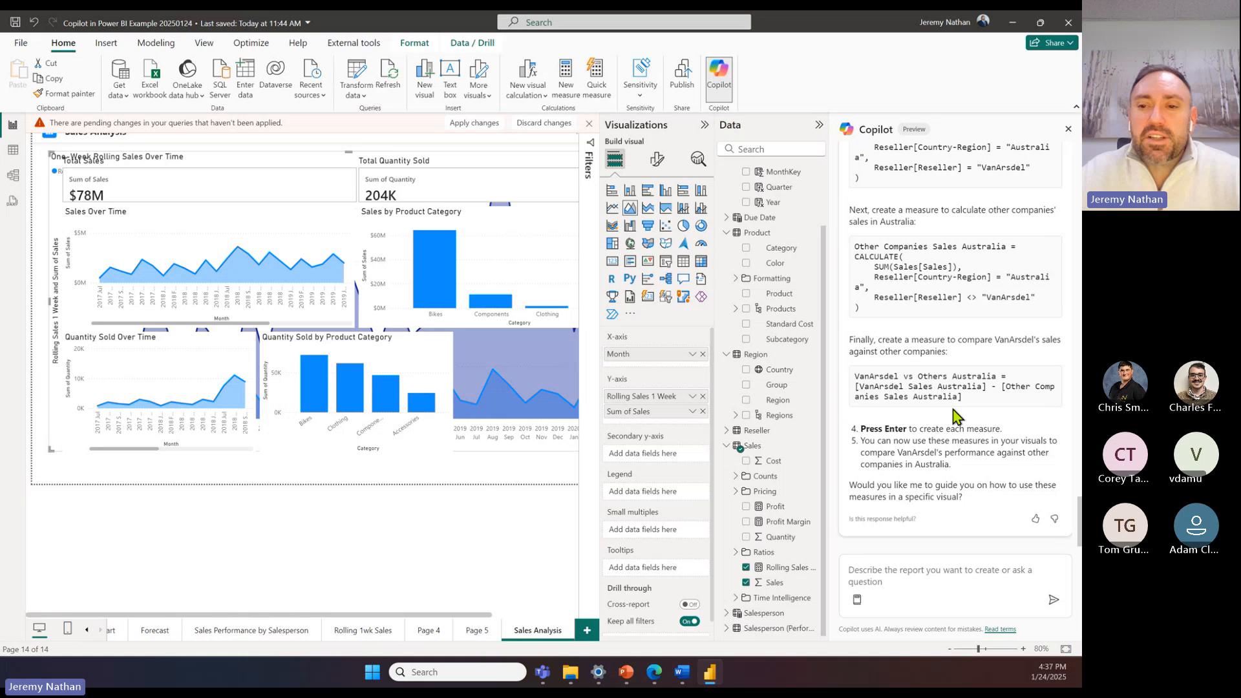
scroll(975, 296, "up", 3)
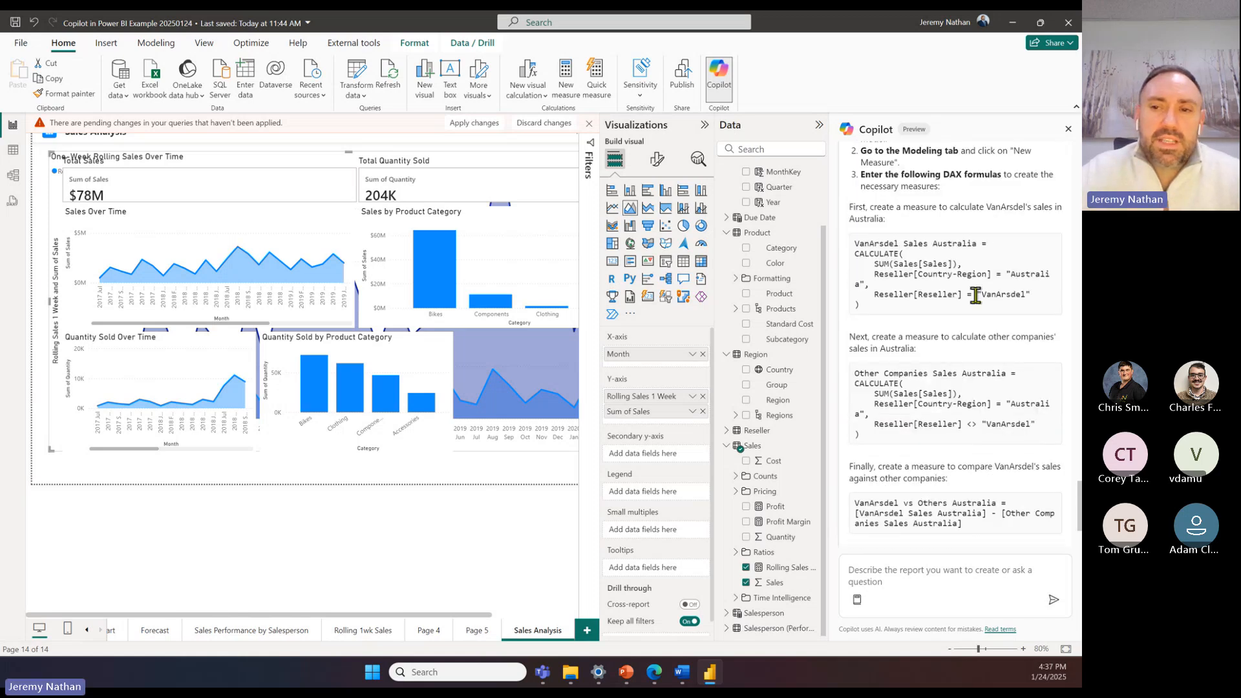
Step: Ask Copilot "please put those into one measure"
left_click(954, 566)
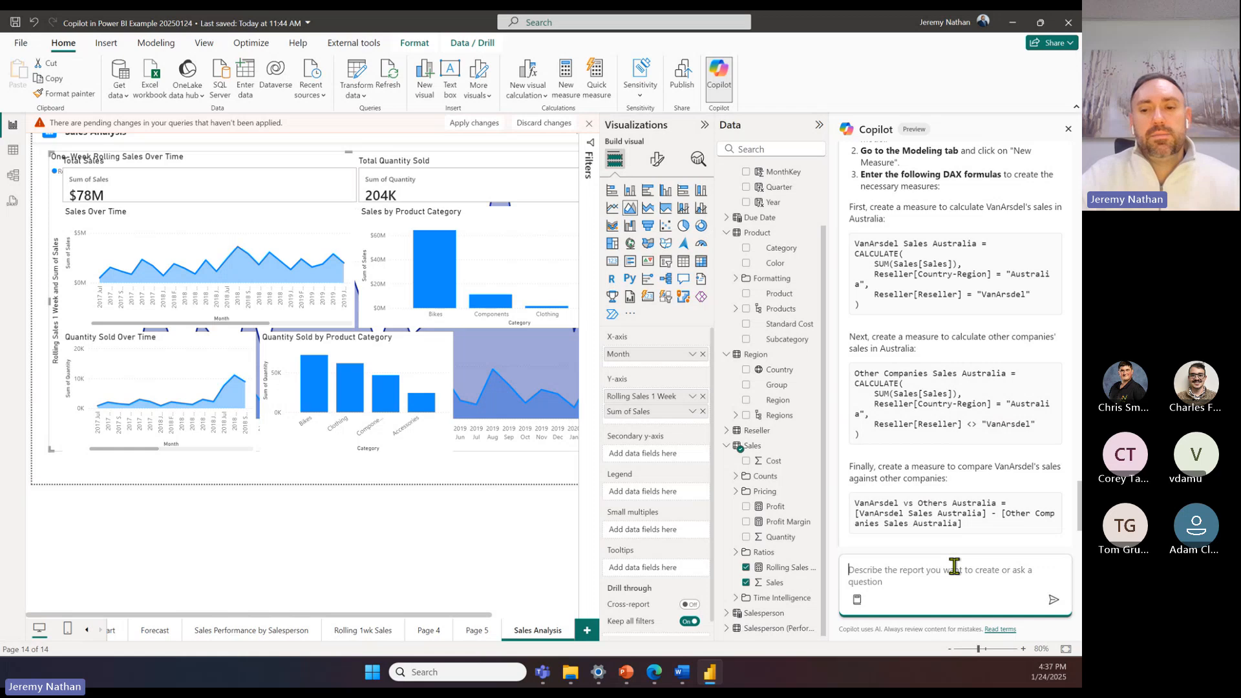
type("pleas")
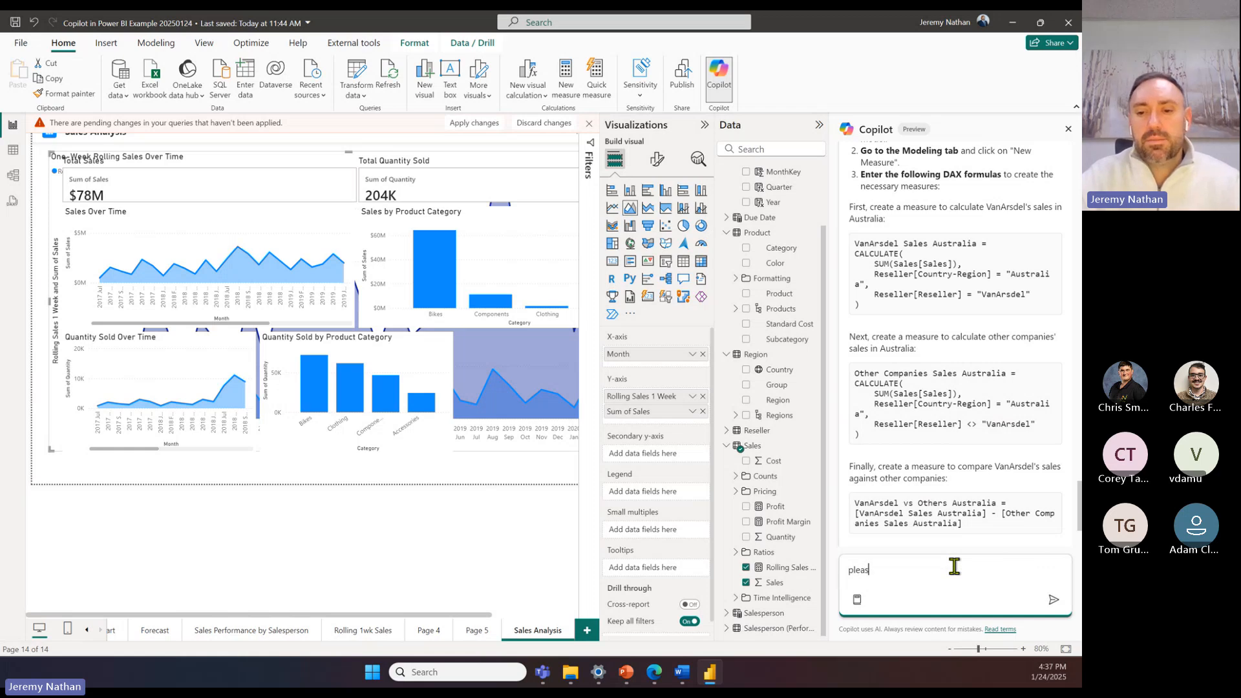
type("e put ")
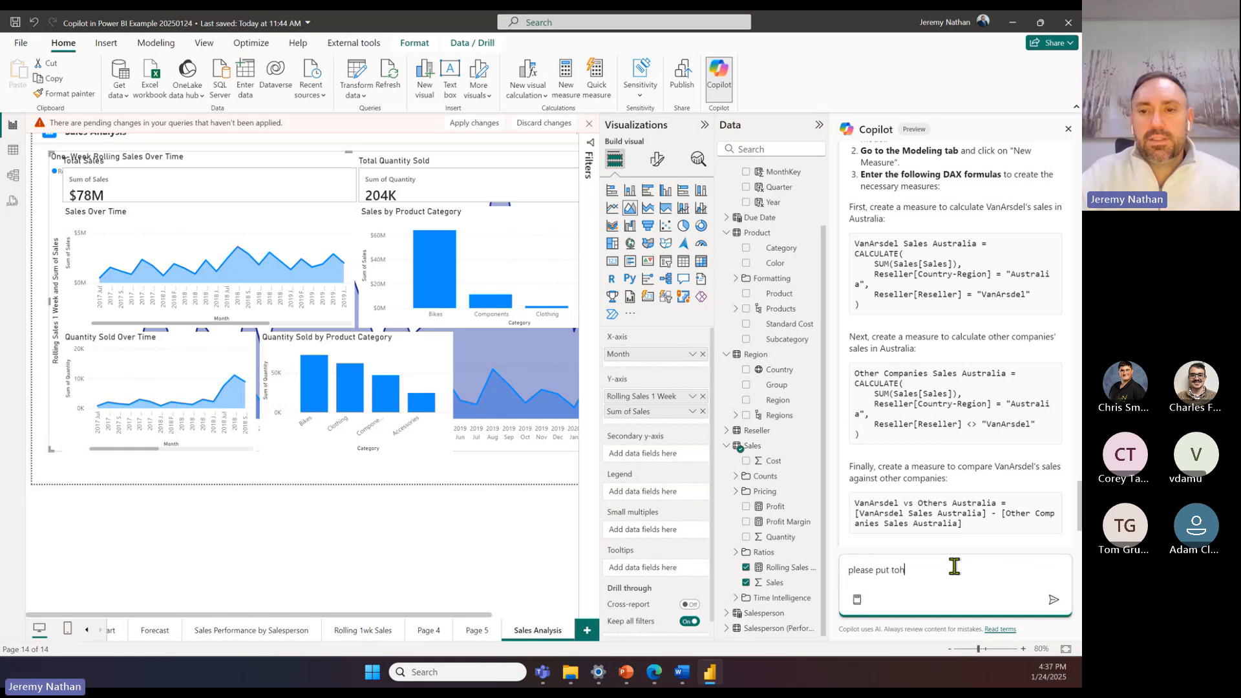
type("those ")
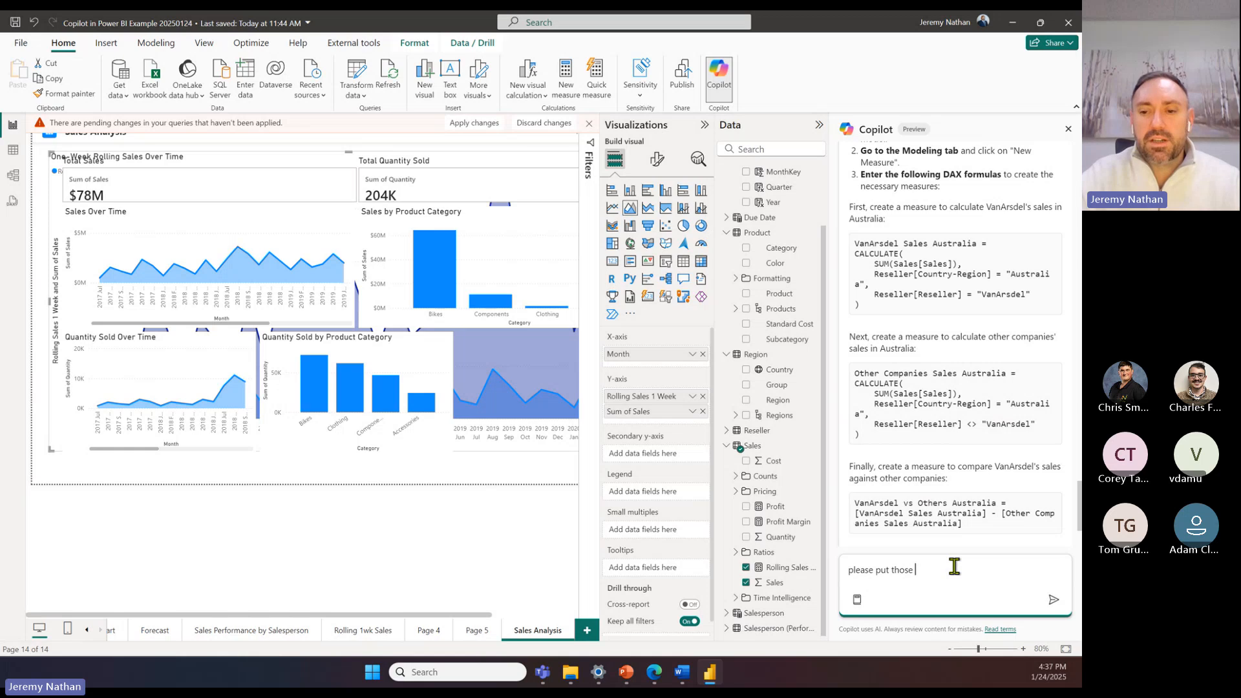
type("into one measu")
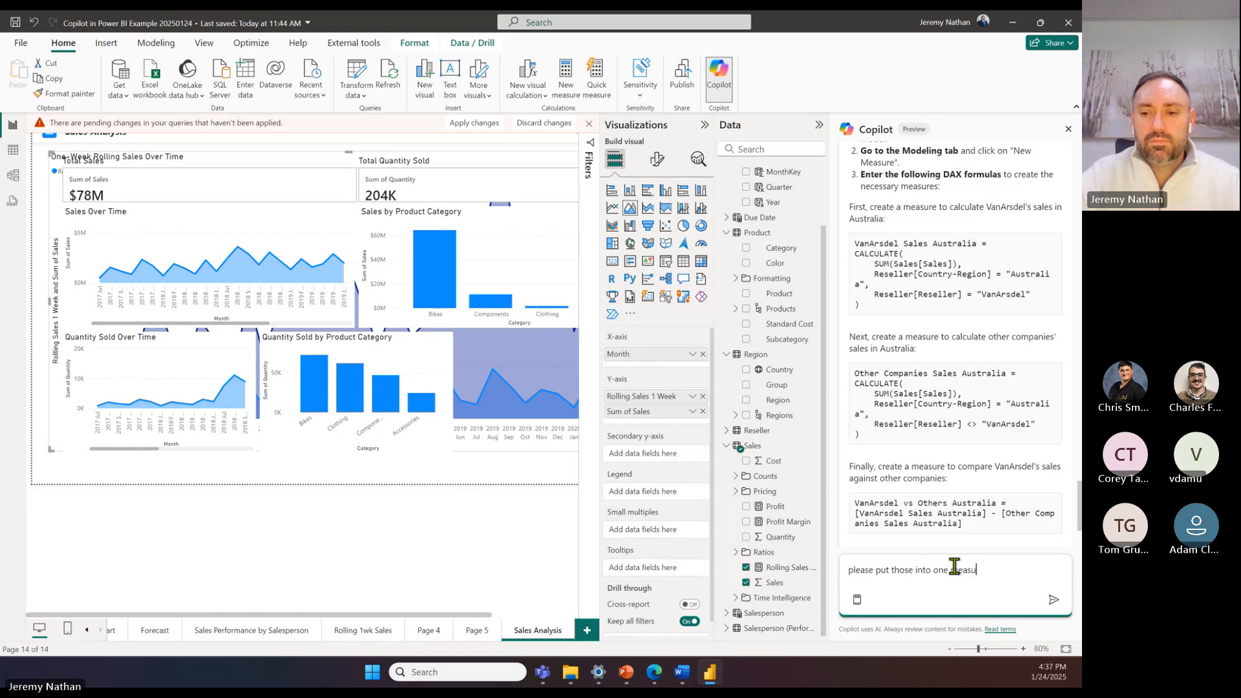
type("re")
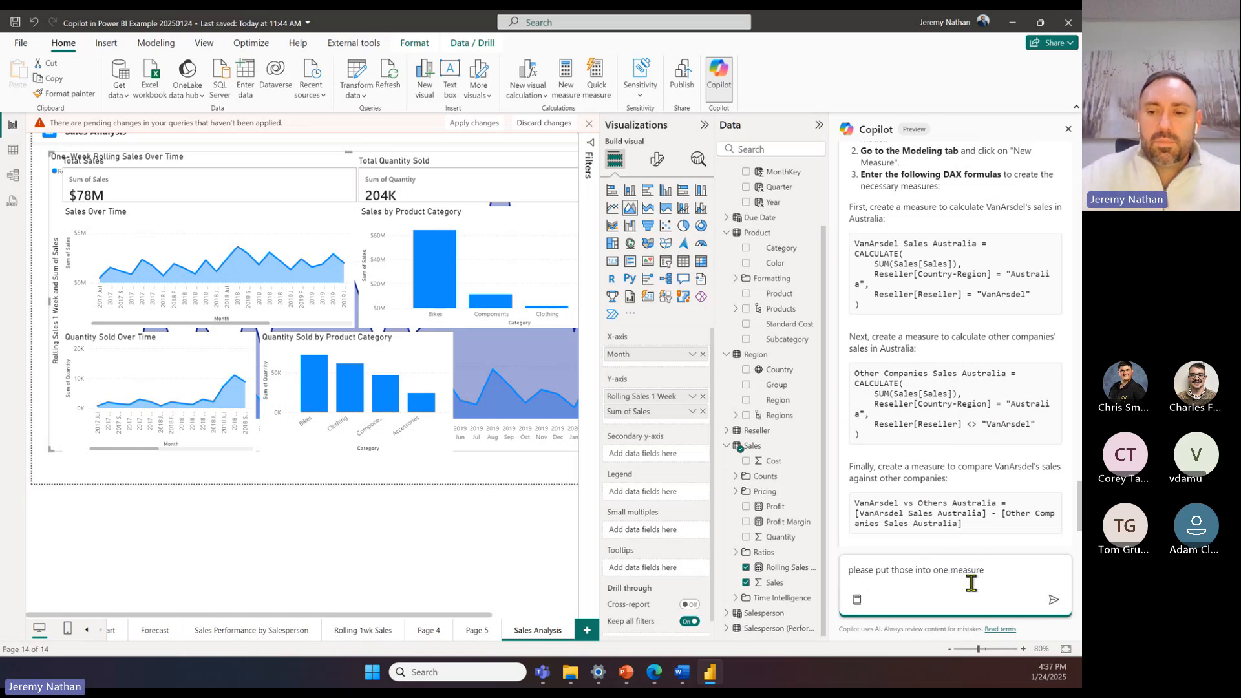
left_click(1044, 599)
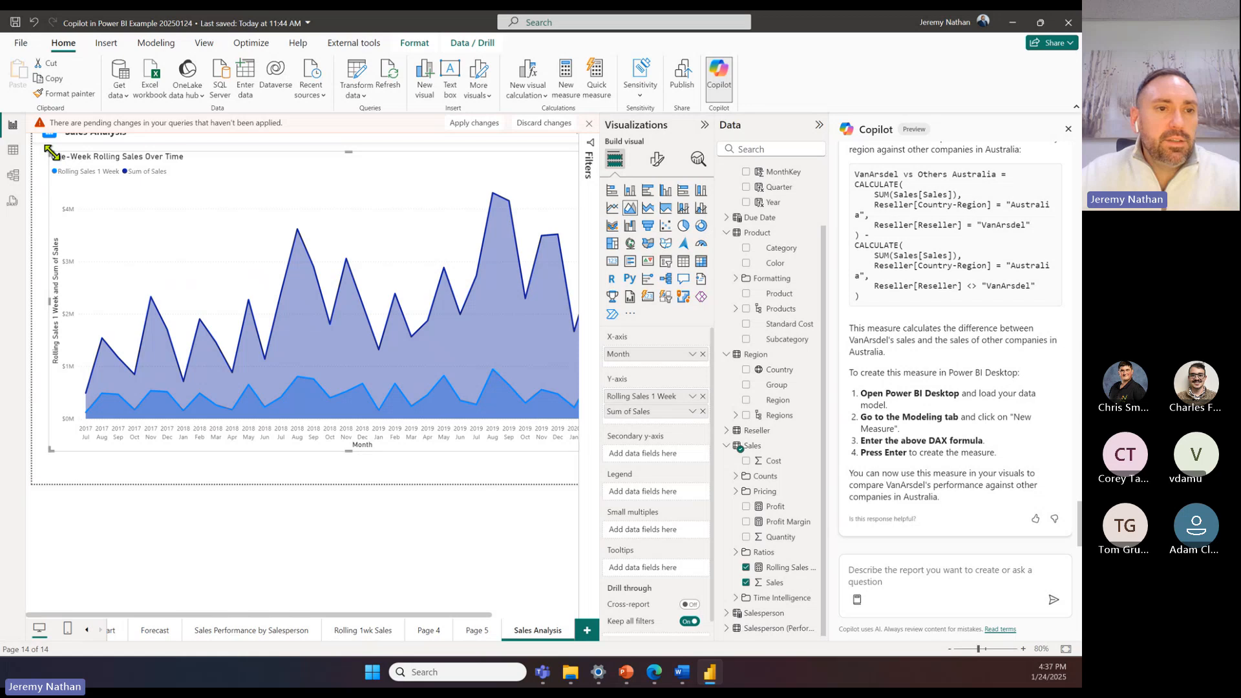
Step: Shrink the One-Week Rolling Sales Over Time chart to fit beside the Quantity Sold by Product Category chart
left_click_drag(50, 158, 465, 332)
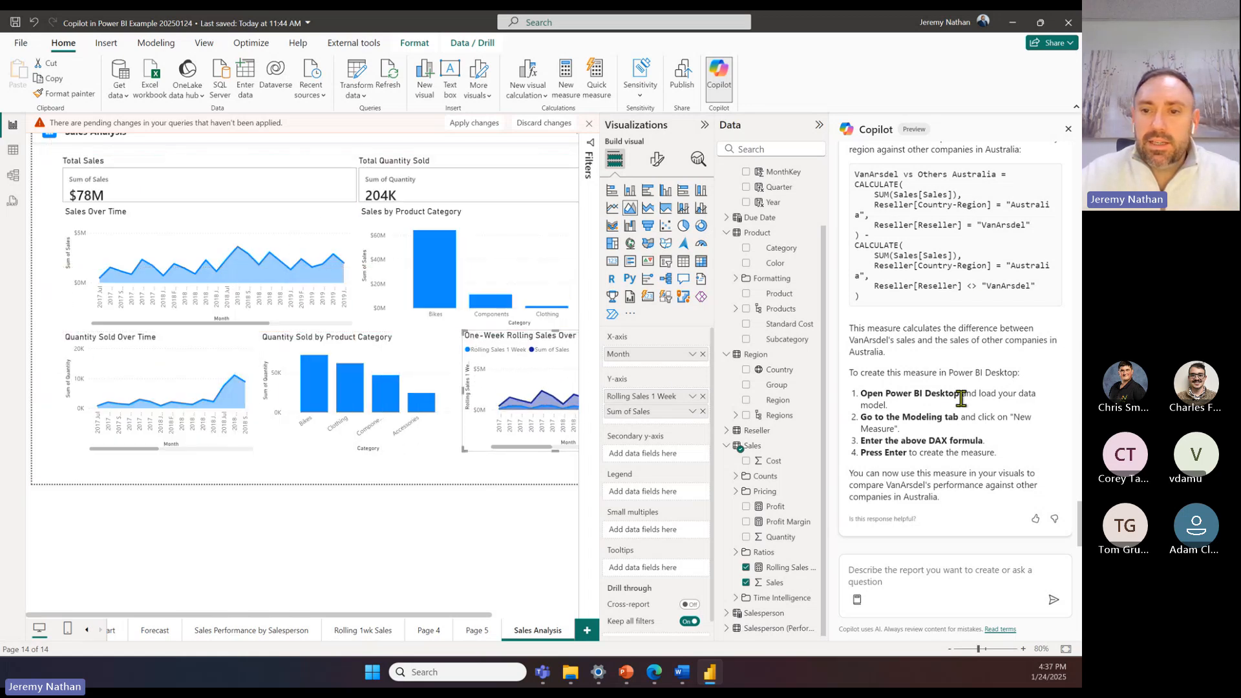
Step: Examine Copilot's combined VanArsdel vs Others Australia measure and the later months in the Sales Over Time chart
scroll(962, 400, "up", 2)
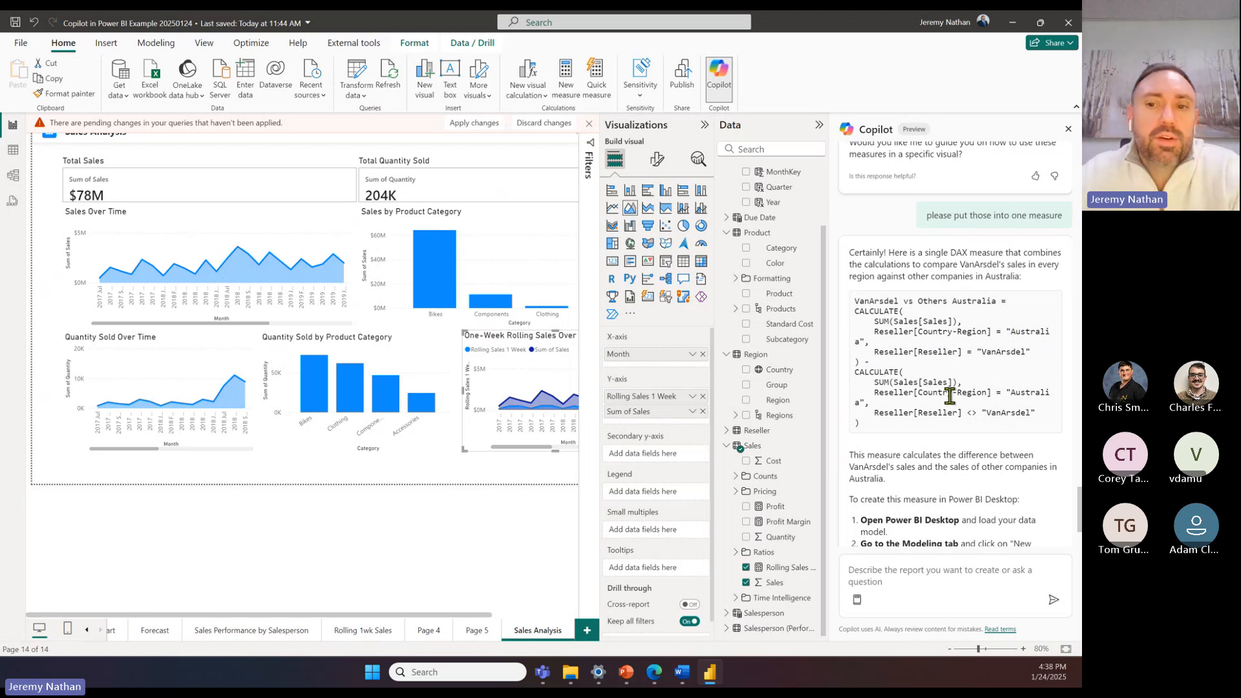
left_click_drag(880, 432, 855, 304)
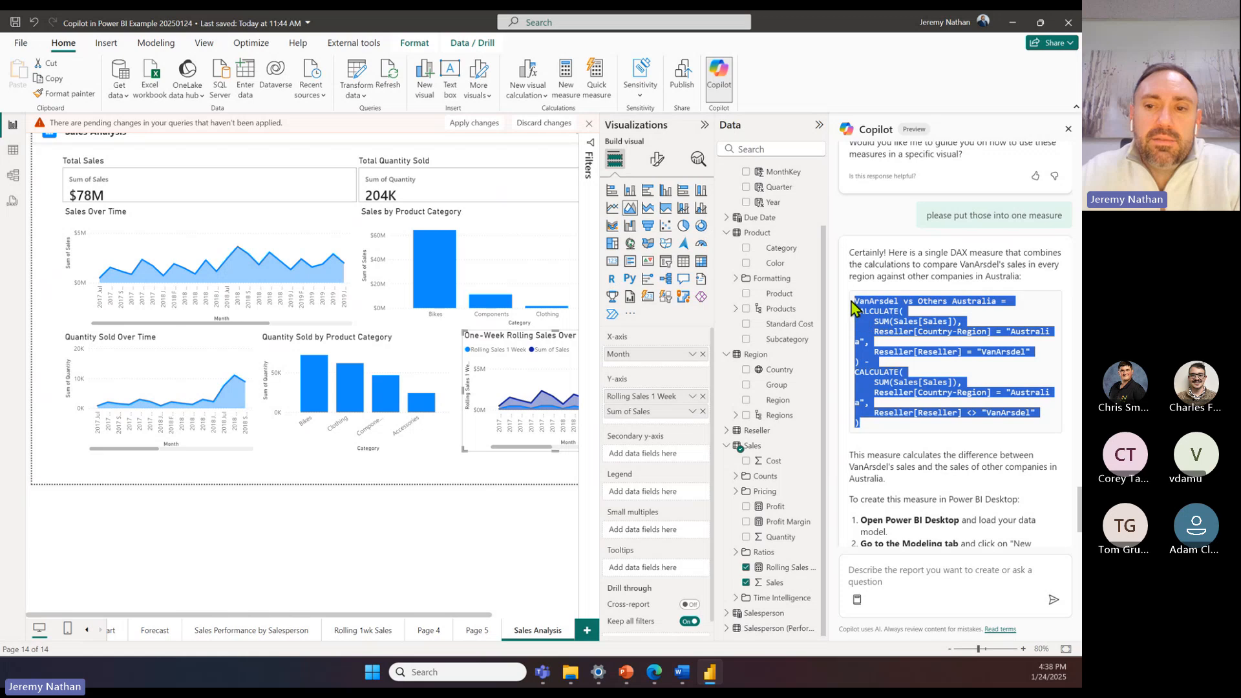
left_click(914, 345)
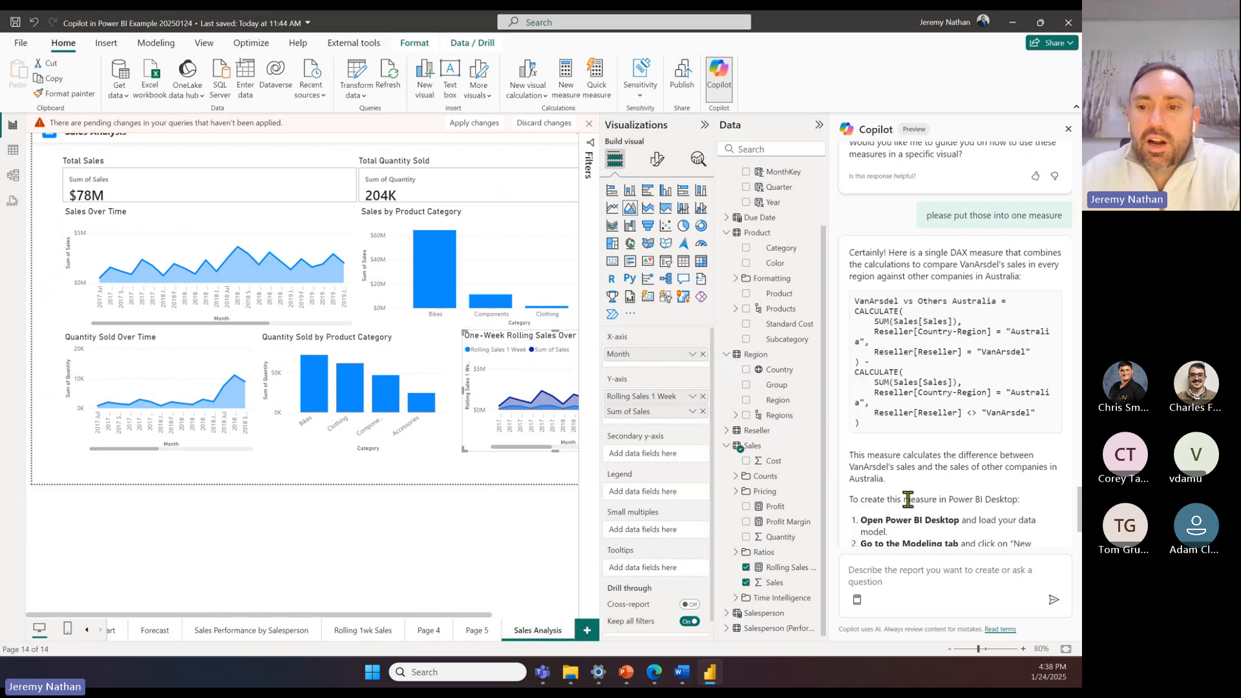
left_click(873, 587)
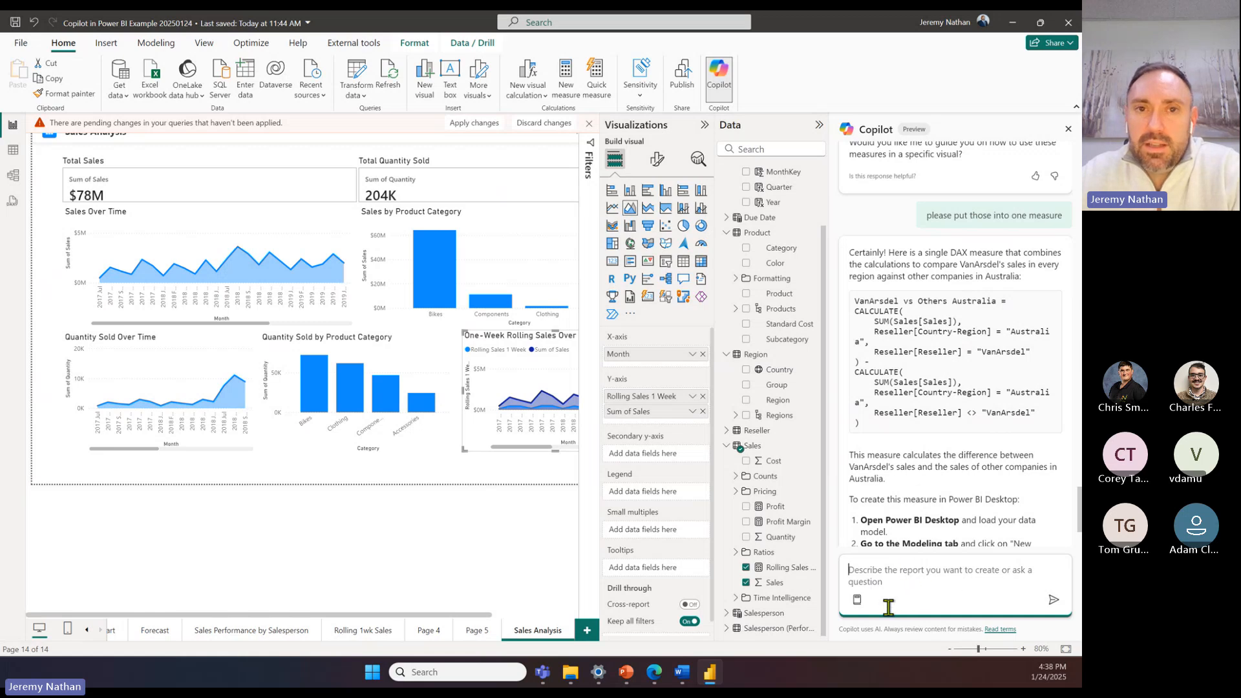
scroll(933, 487, "down", 3)
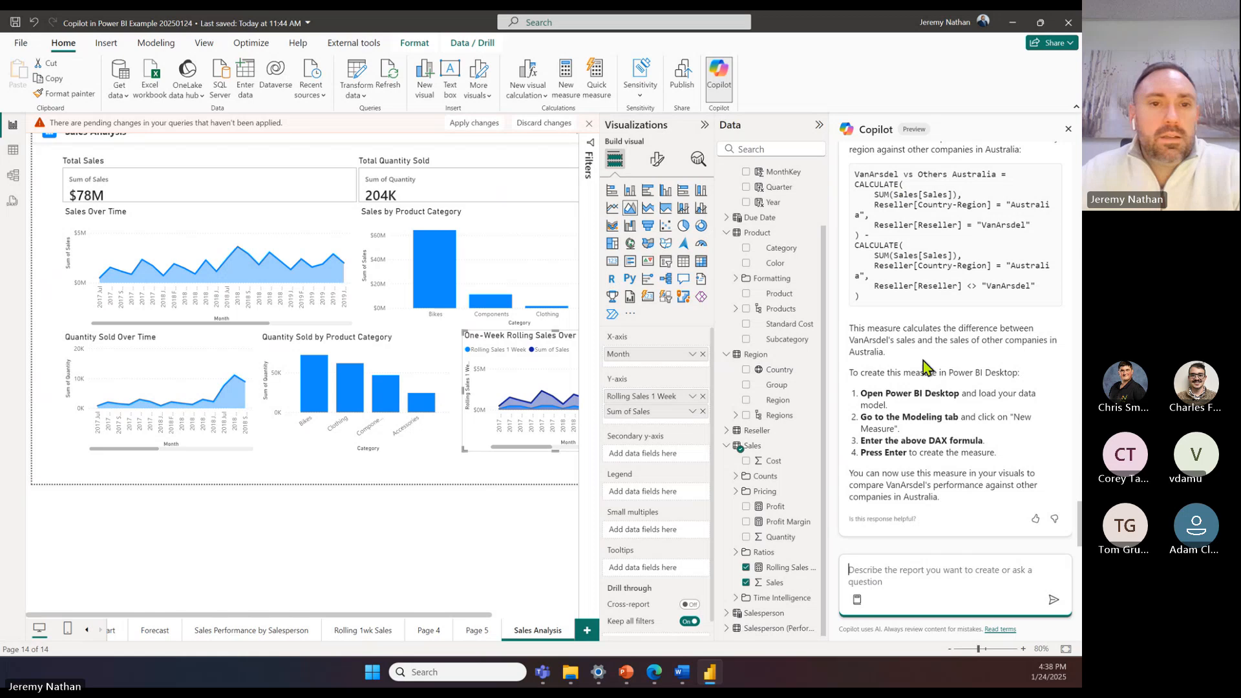
scroll(922, 301, "up", 3)
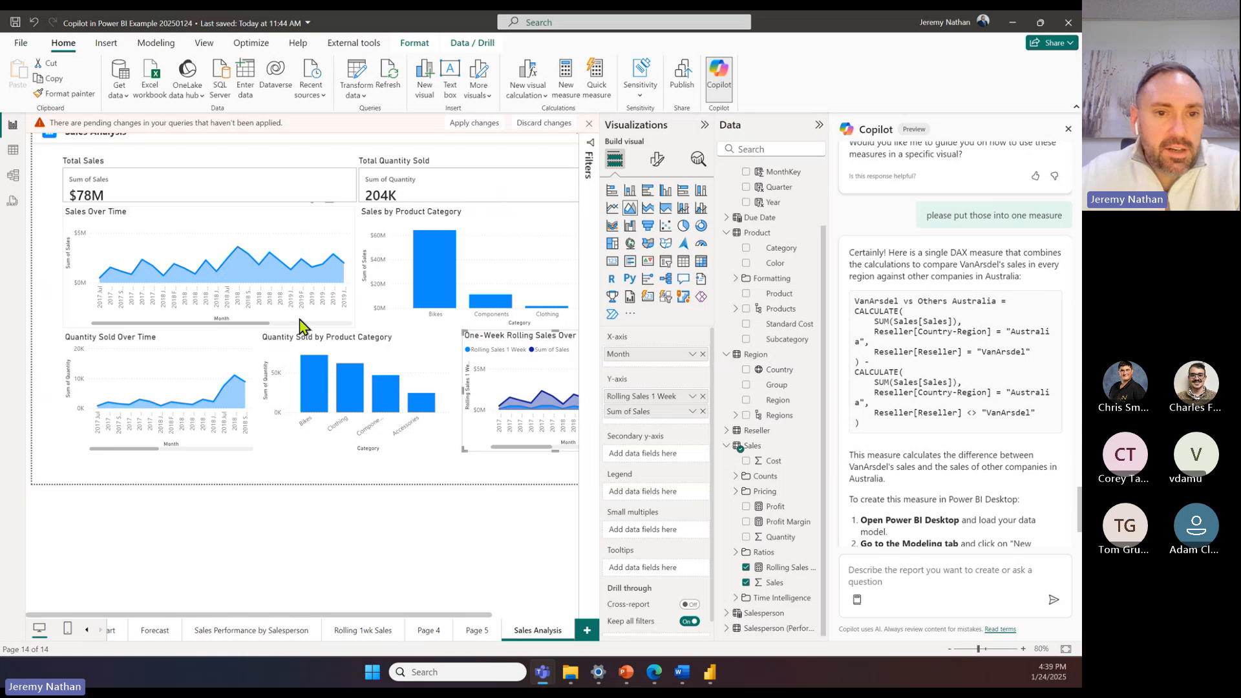
left_click_drag(263, 325, 306, 326)
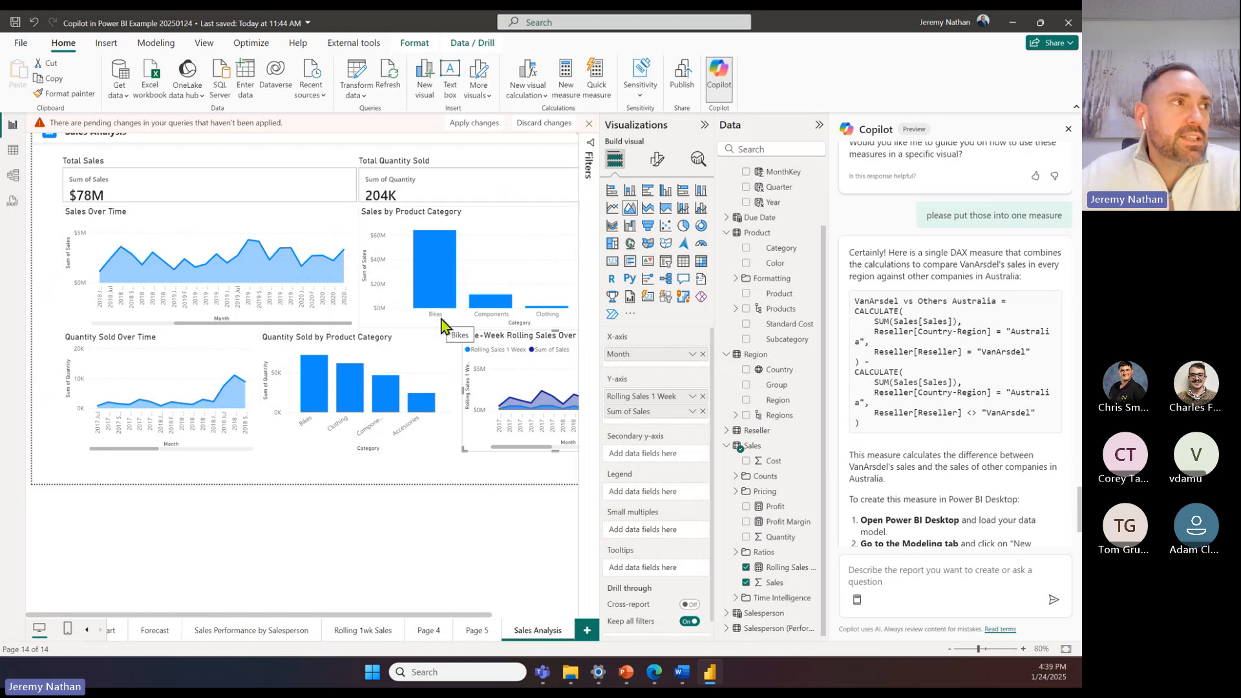
Step: Draft the Copilot prompt "make a dax measure to forecast sales up until 2022"
left_click(905, 577)
type("m")
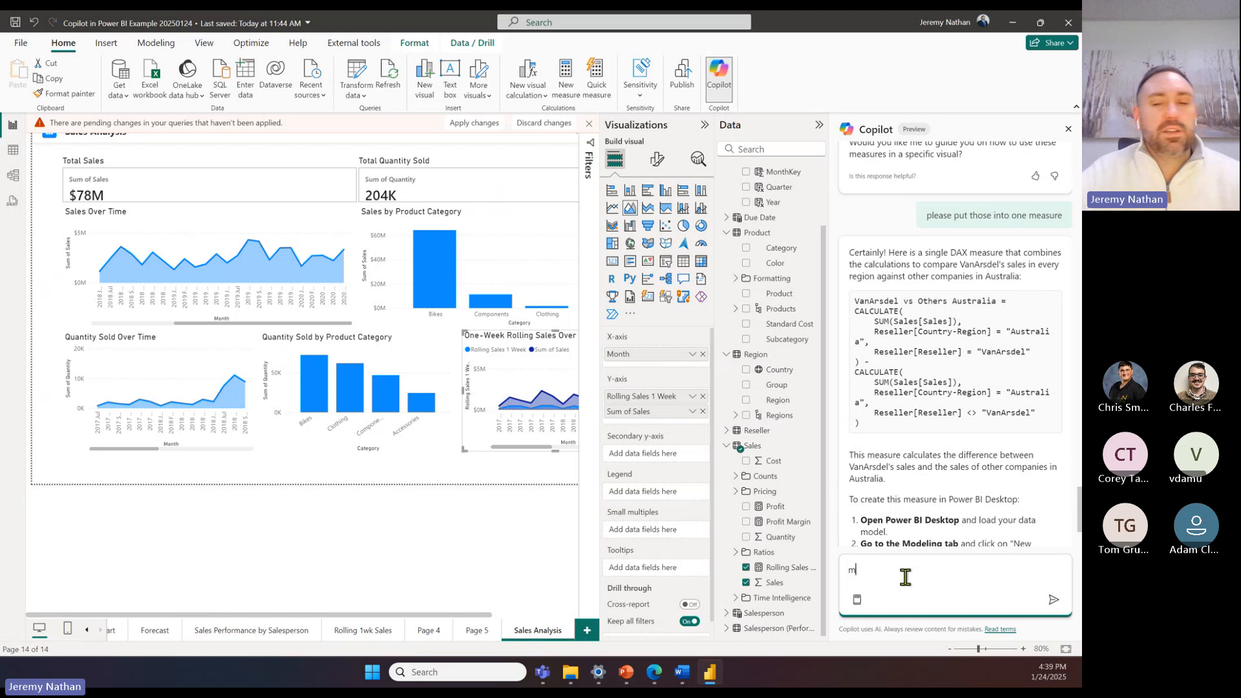
type("ake a dax m")
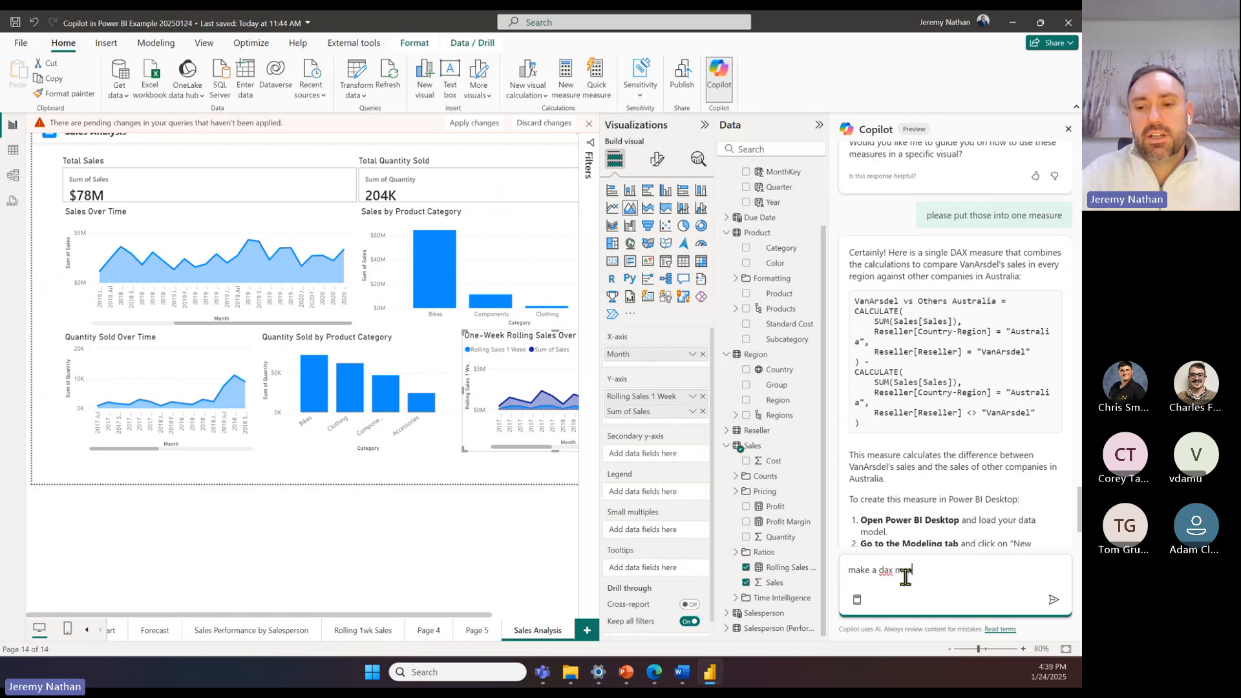
type("easur")
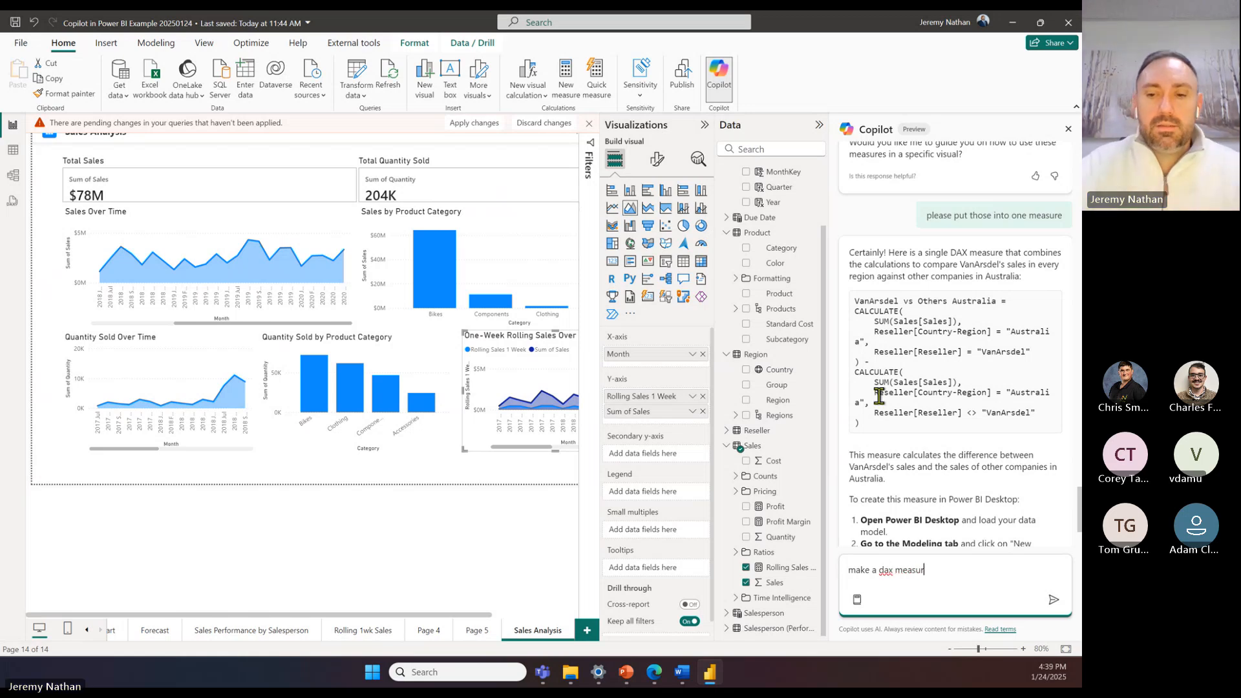
type("e to for")
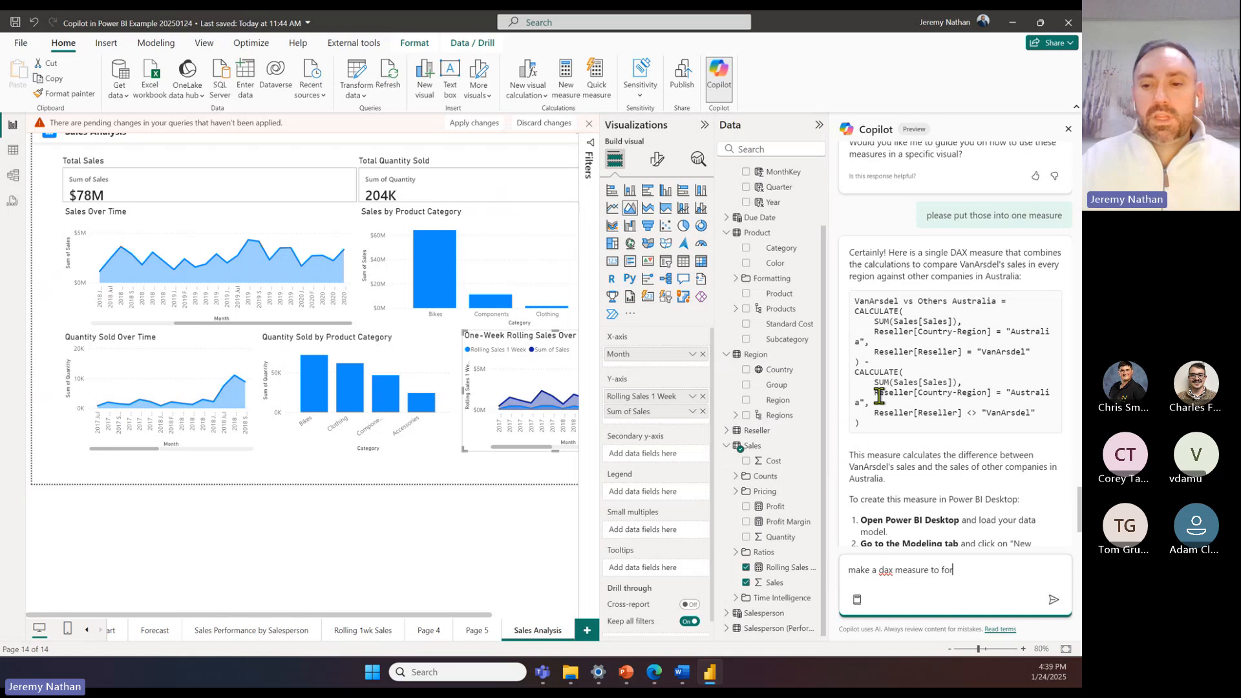
type("ecast")
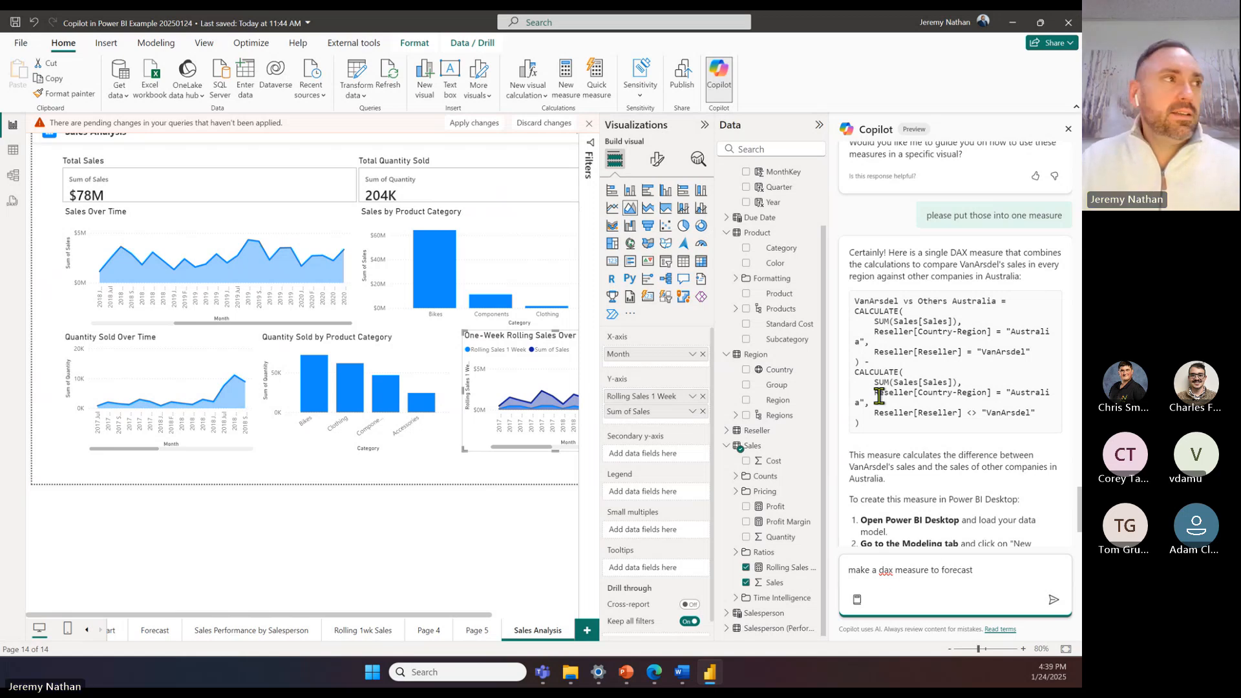
type(" my")
key("BackSpace")
key("BackSpace")
type("s")
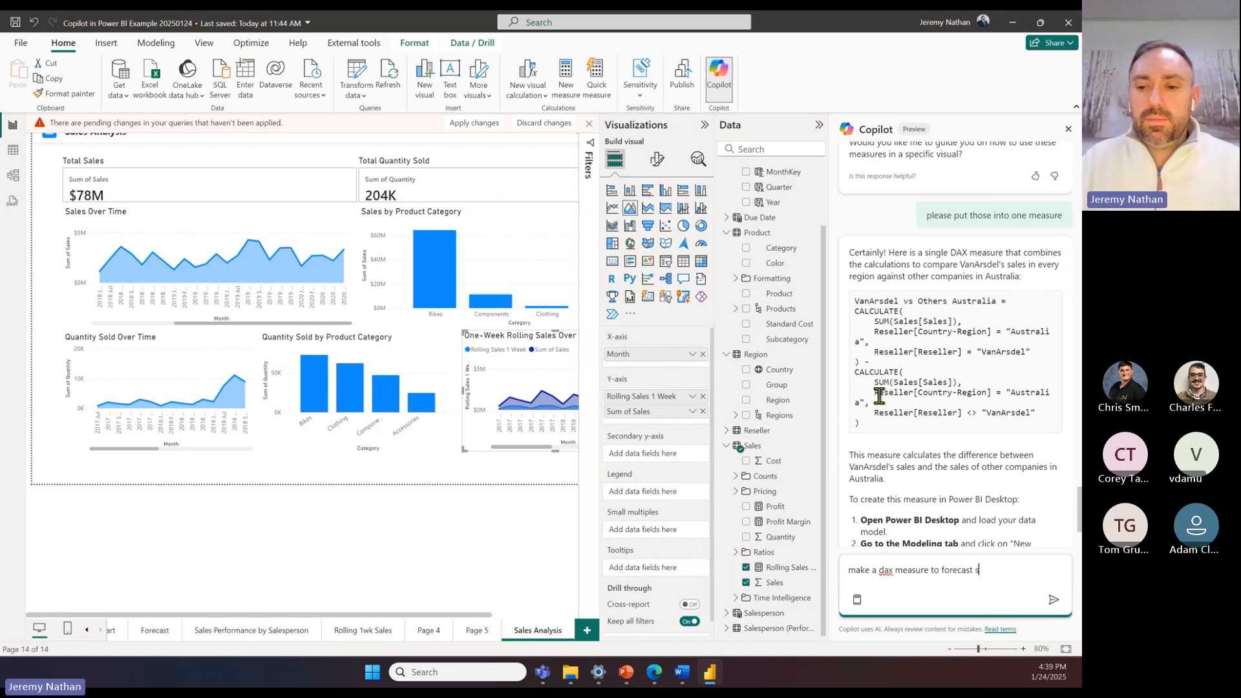
type("ales up t")
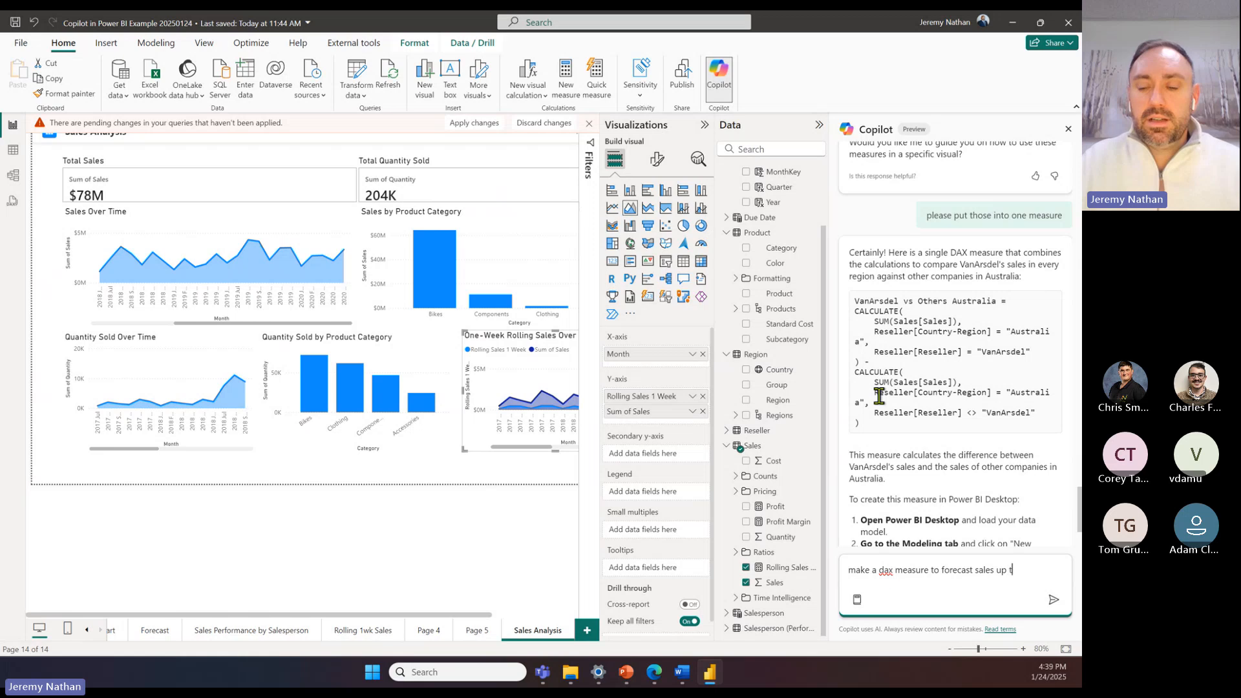
type("o")
key("BackSpace")
key("BackSpace")
type("until 2022 bas")
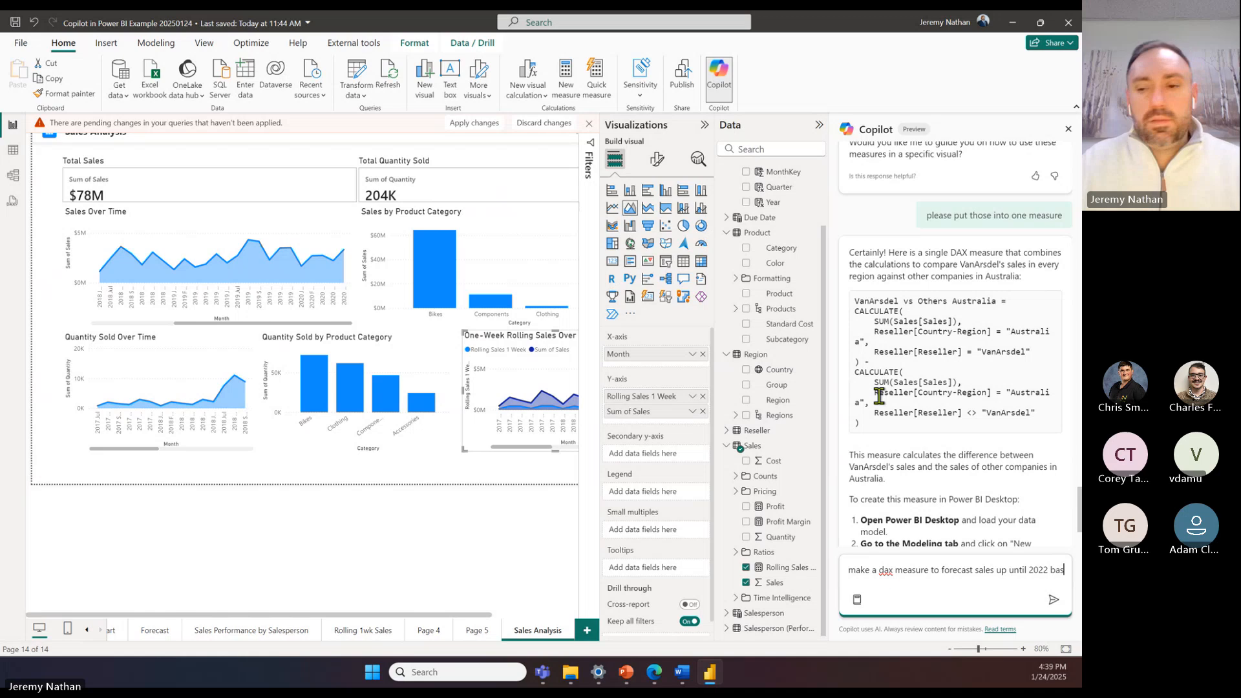
Step: Complete the forecast prompt with "in the USA based on previous years" after "2022"
key("BackSpace")
key("BackSpace")
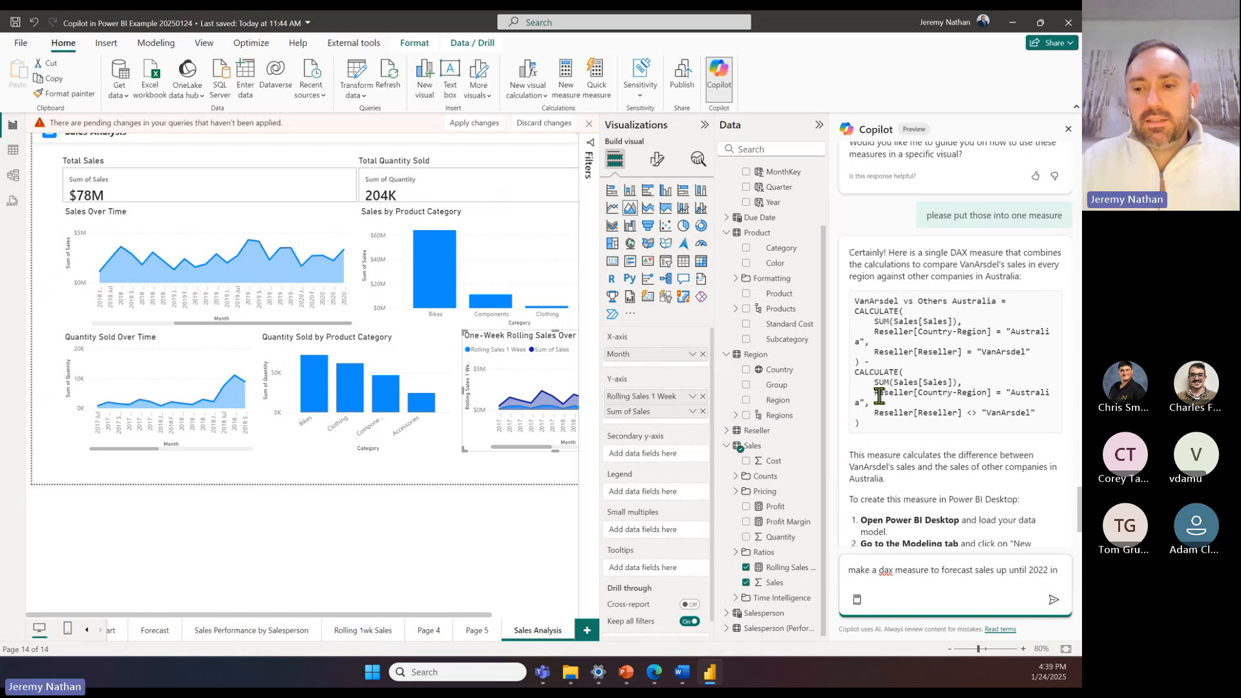
type("he USA ")
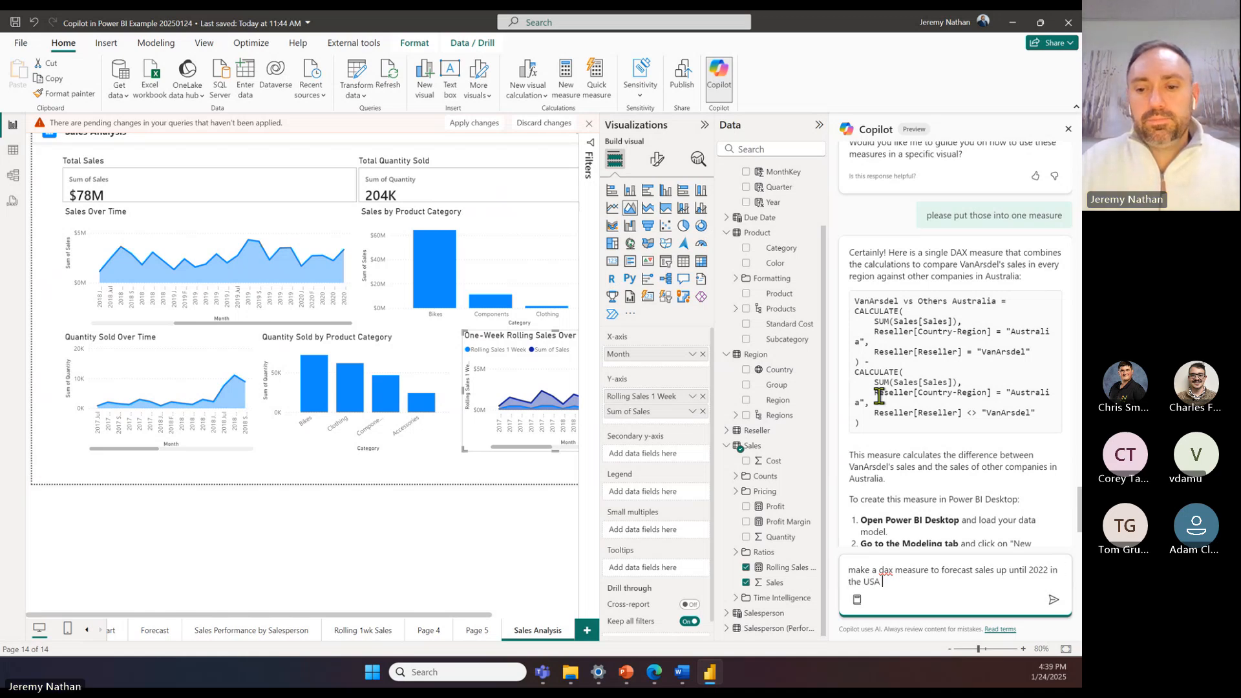
type("bass")
key("BackSpace")
type("ed on ")
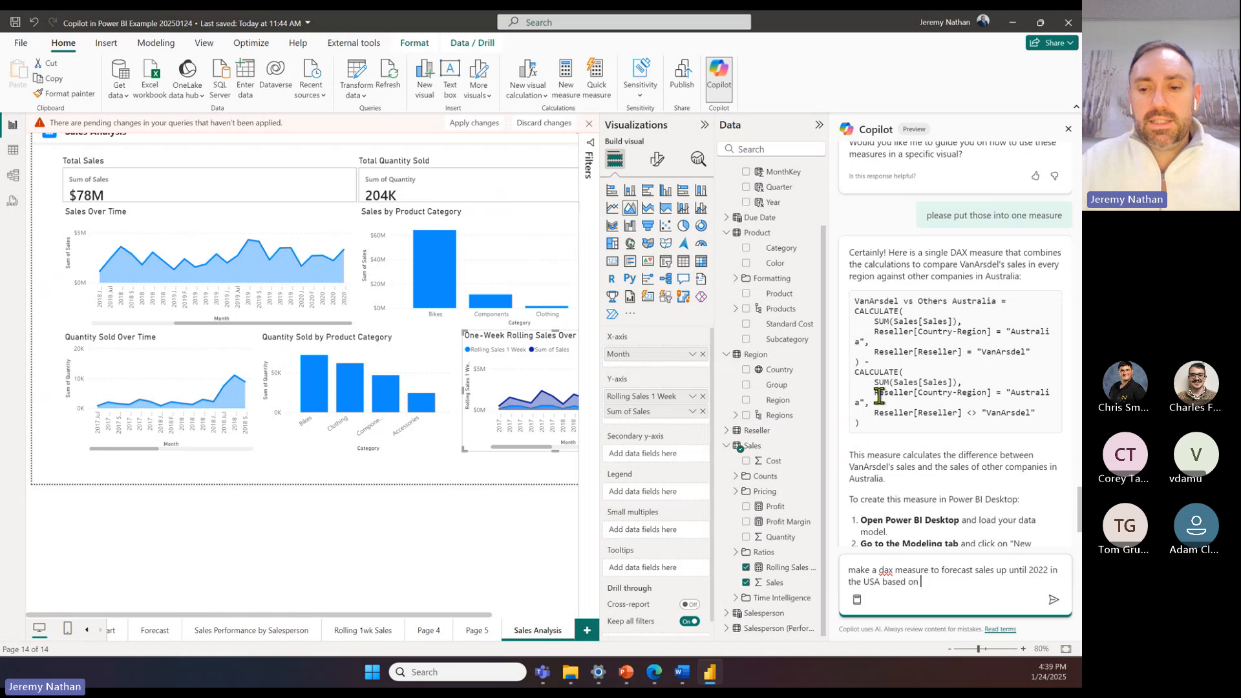
type("previous years")
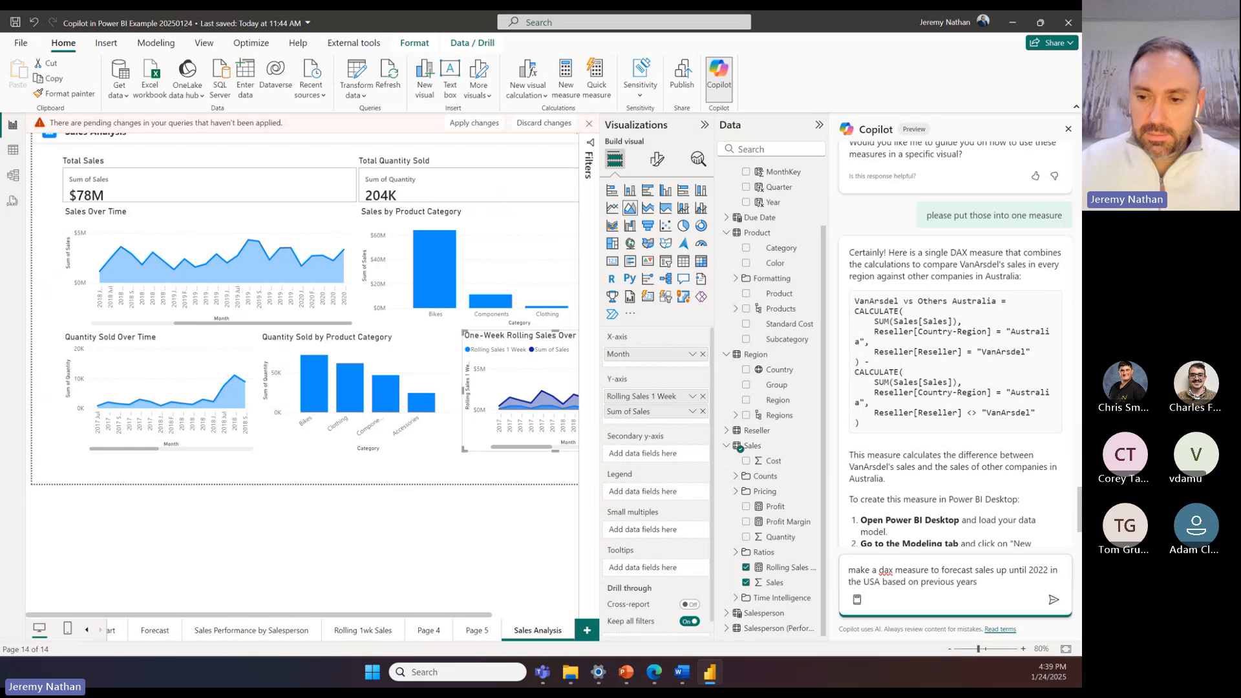
Step: Send Copilot the USA sales forecast measure prompt and review the DAX formula it returns
left_click(1053, 599)
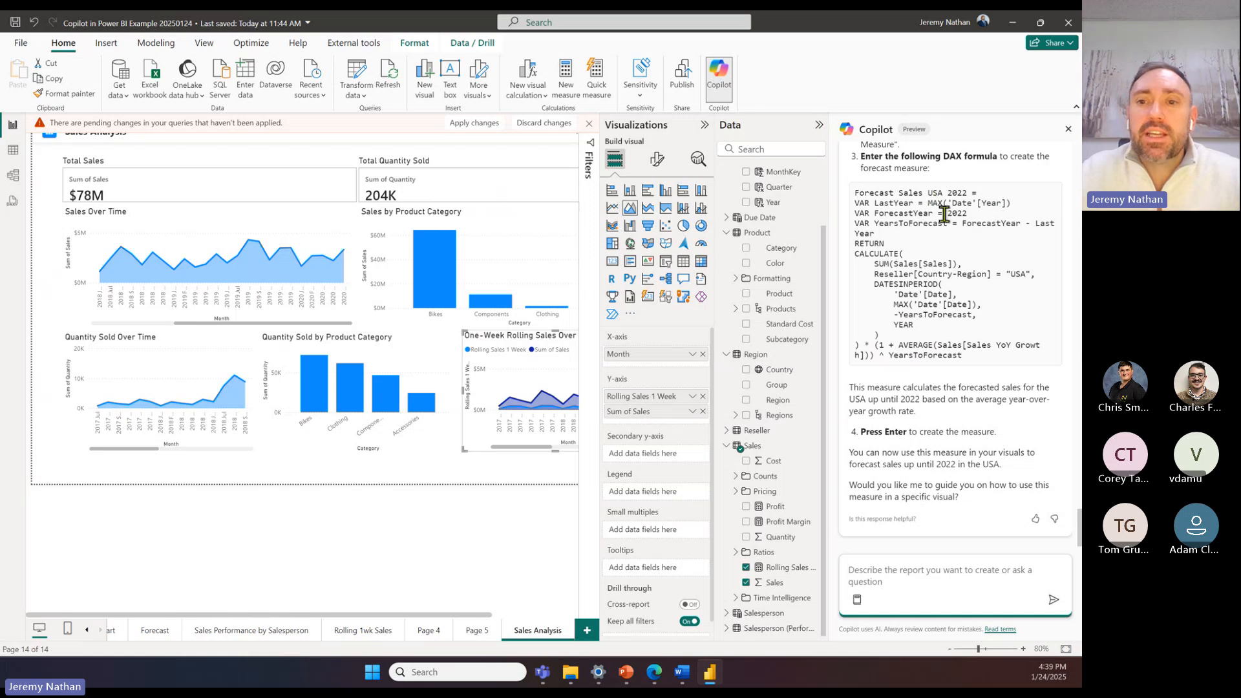
left_click(972, 215)
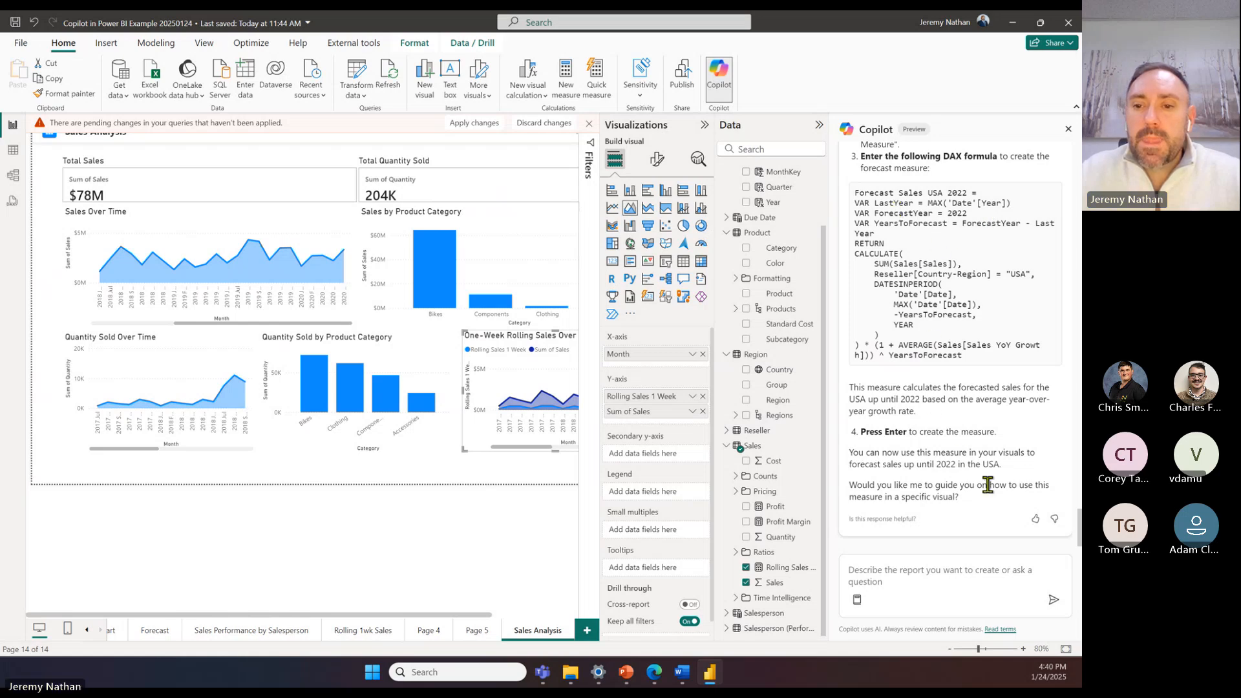
Step: Ask Copilot "what is that amount for usa in 2022?" as a follow-up to the forecast measure
left_click(925, 576)
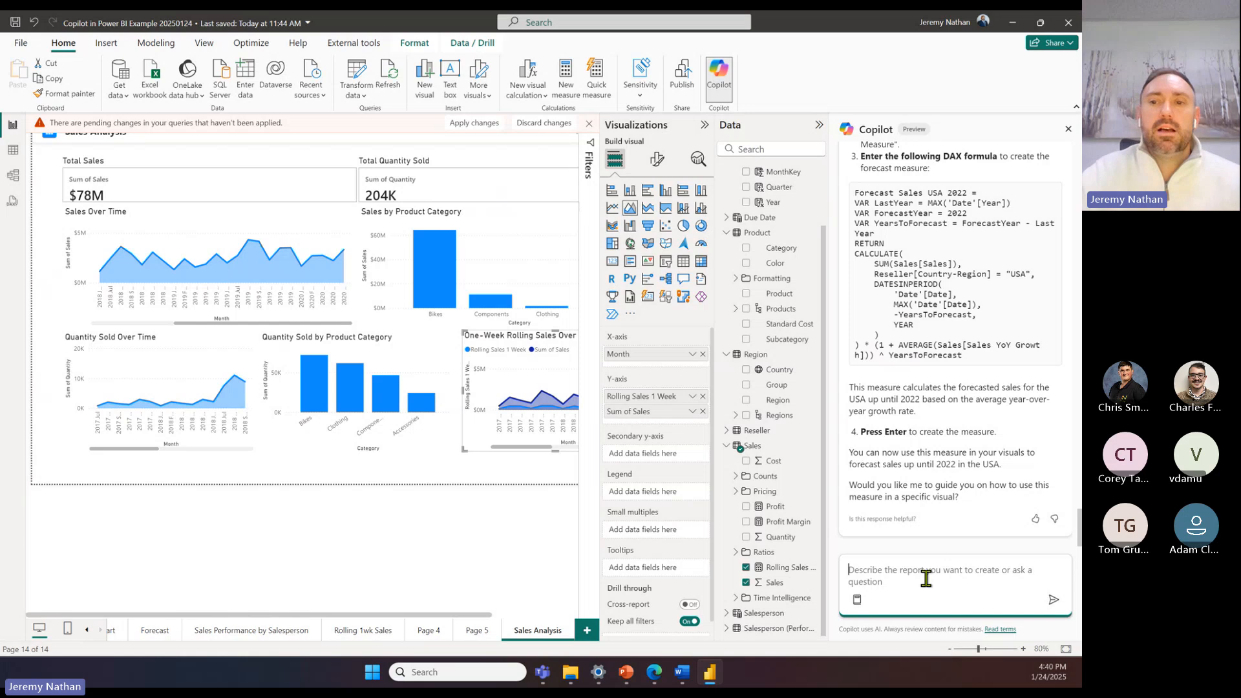
type("what is that ")
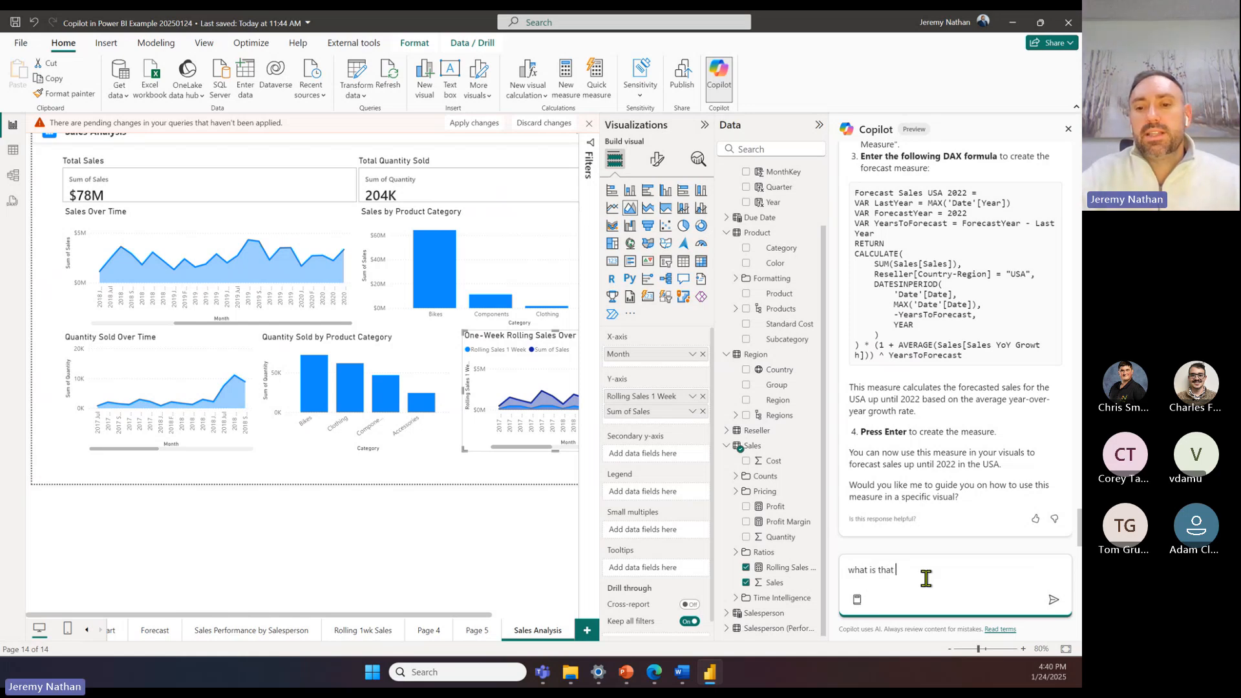
type("amount for ")
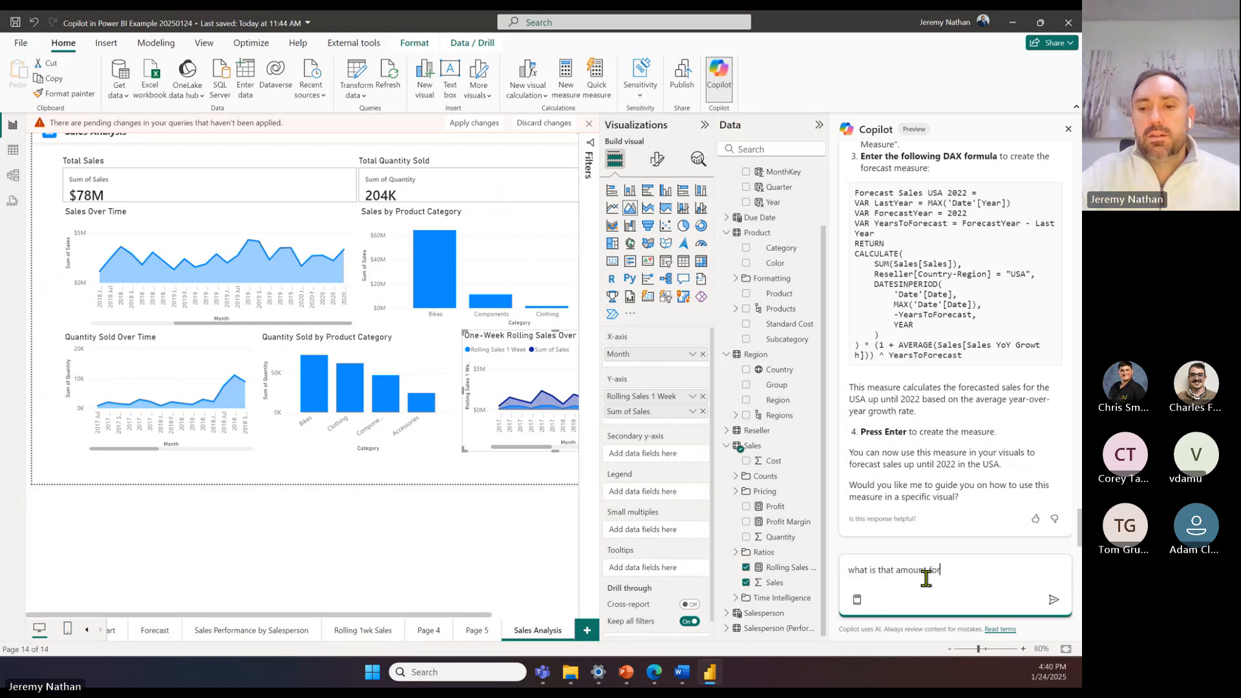
type("usa in 2022?")
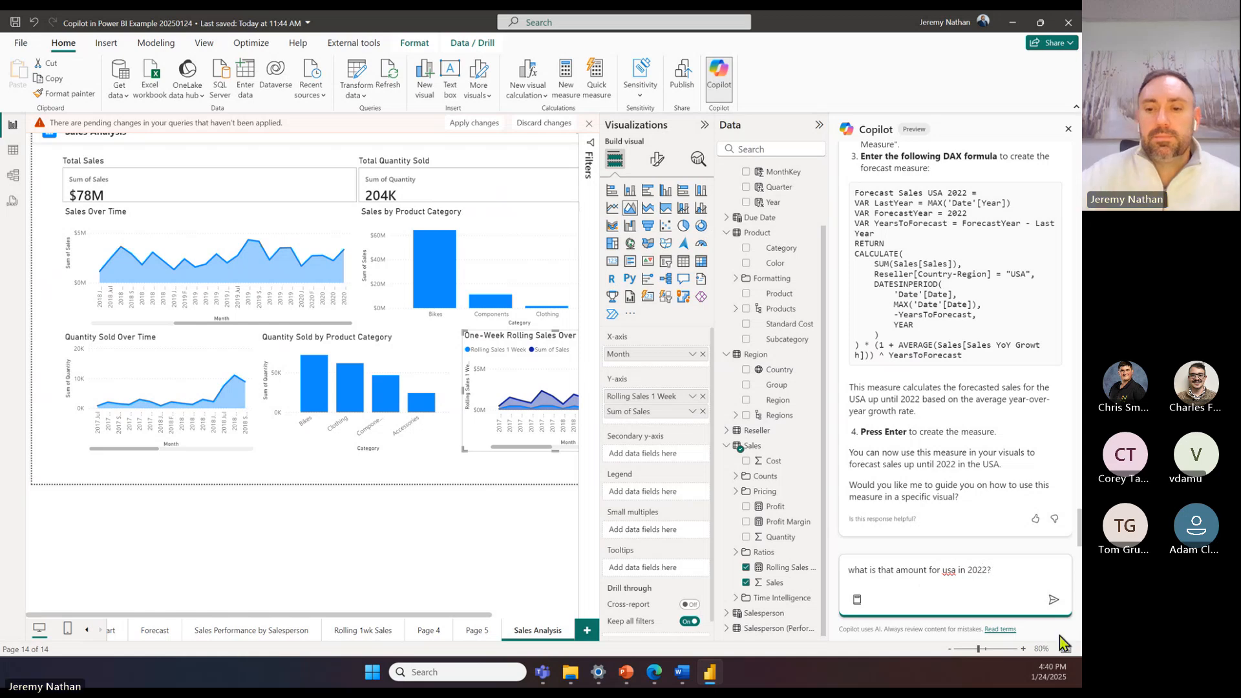
left_click(1053, 599)
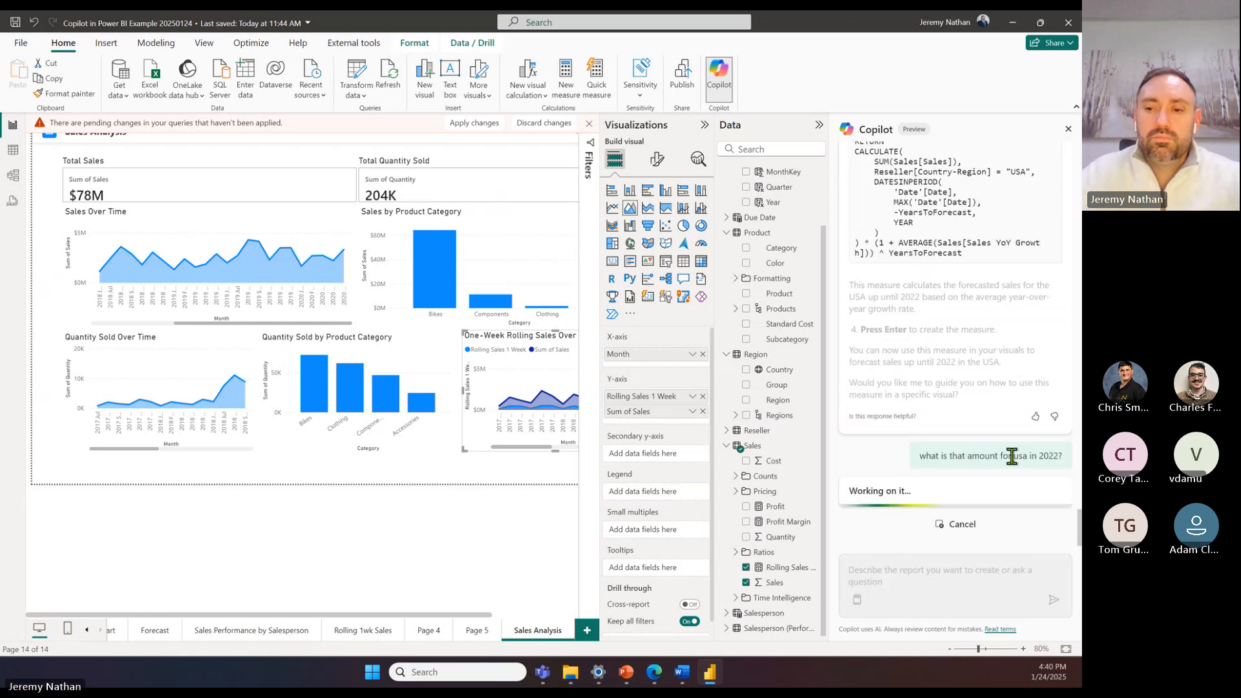
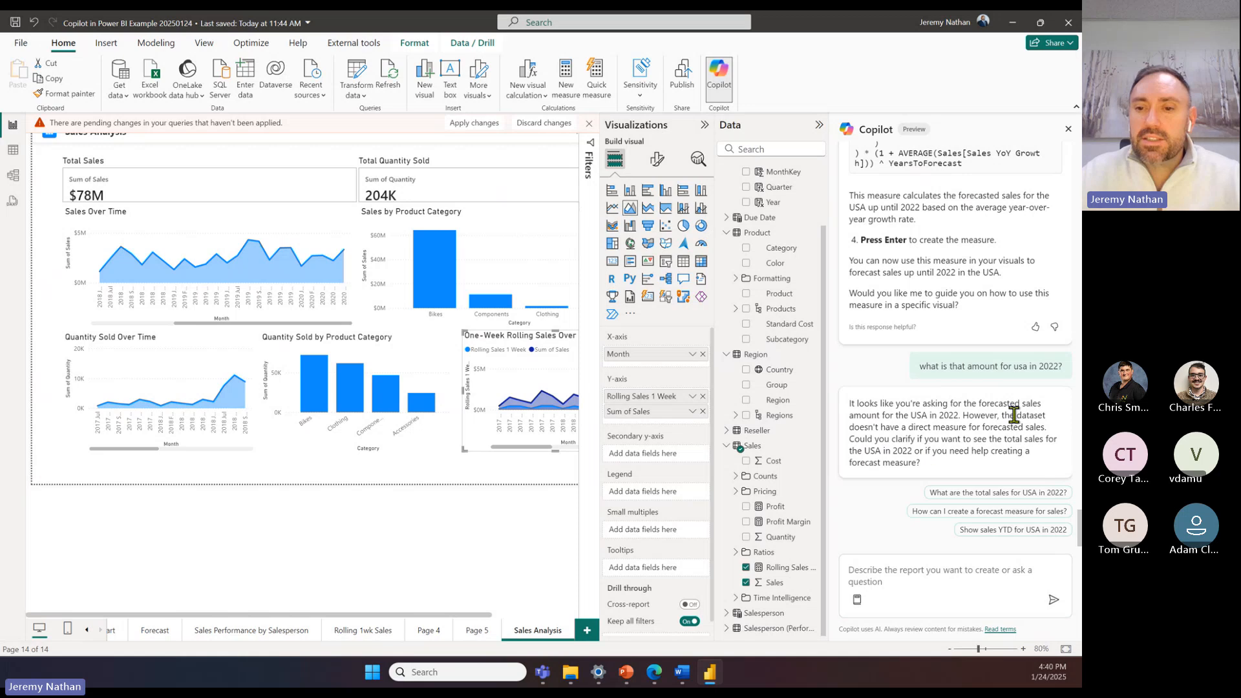
Step: Review Copilot's reply about the 2022 USA amount against the forecast DAX formula earlier in the chat
left_click_drag(1030, 416, 968, 415)
left_click(895, 426)
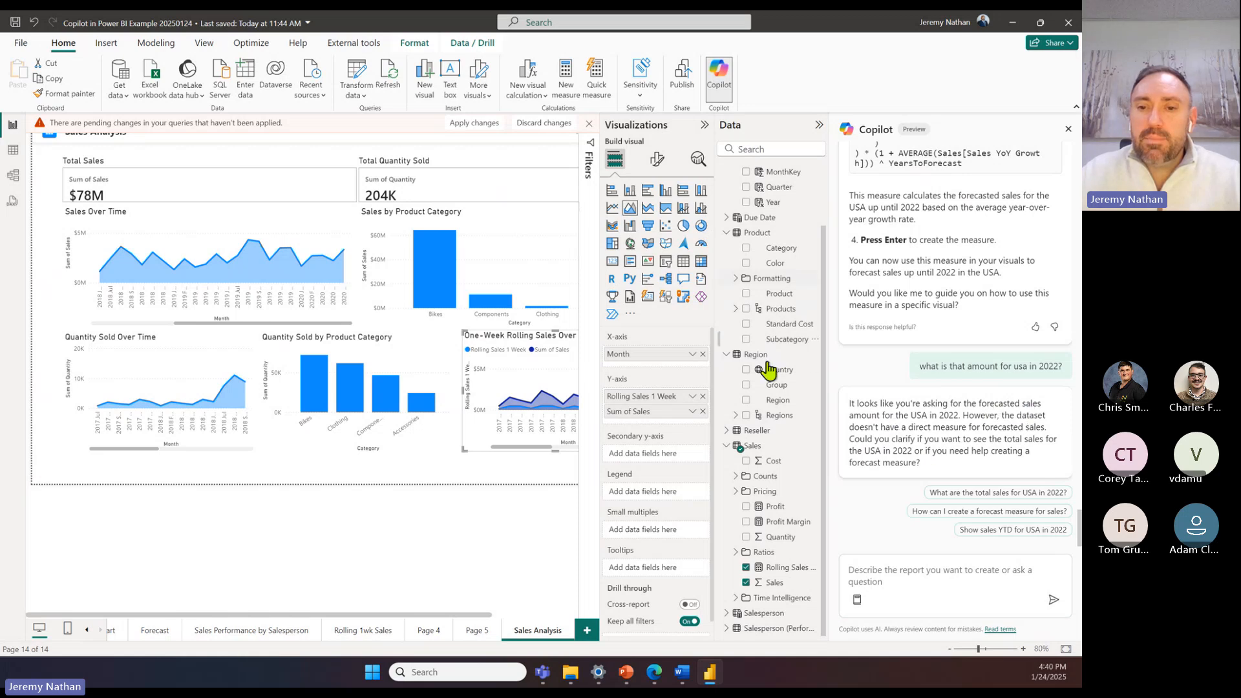
scroll(940, 239, "up", 4)
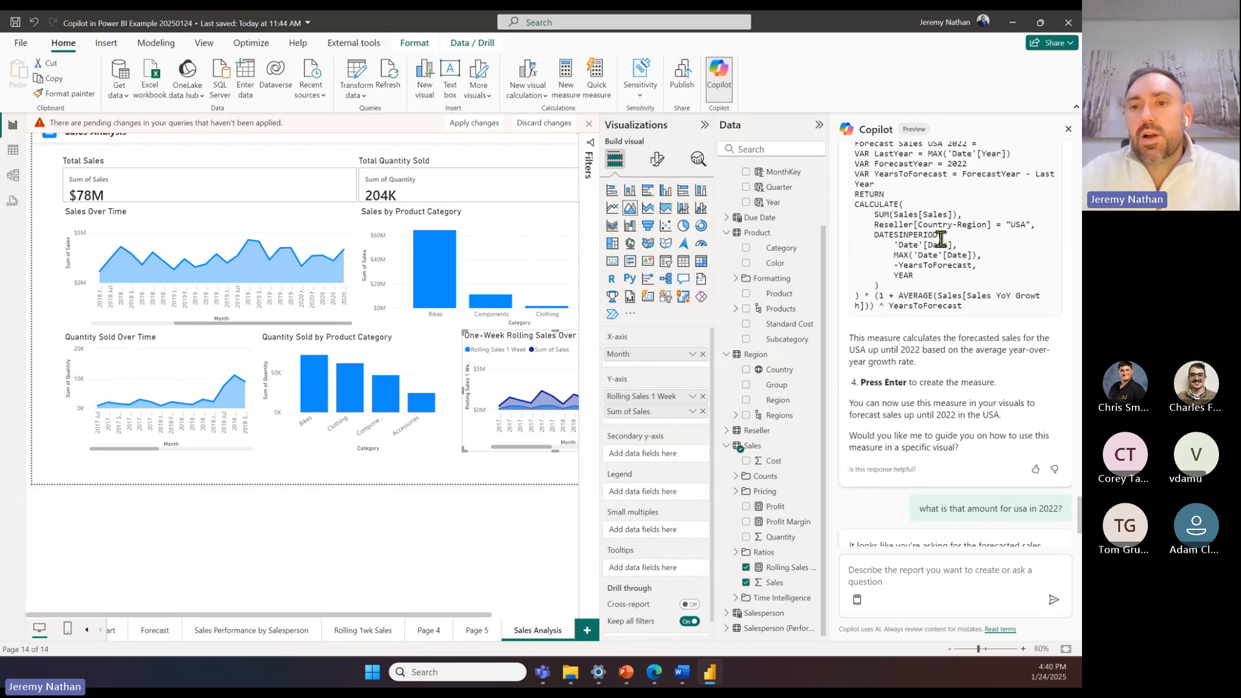
scroll(940, 246, "up", 2)
scroll(918, 362, "down", 6)
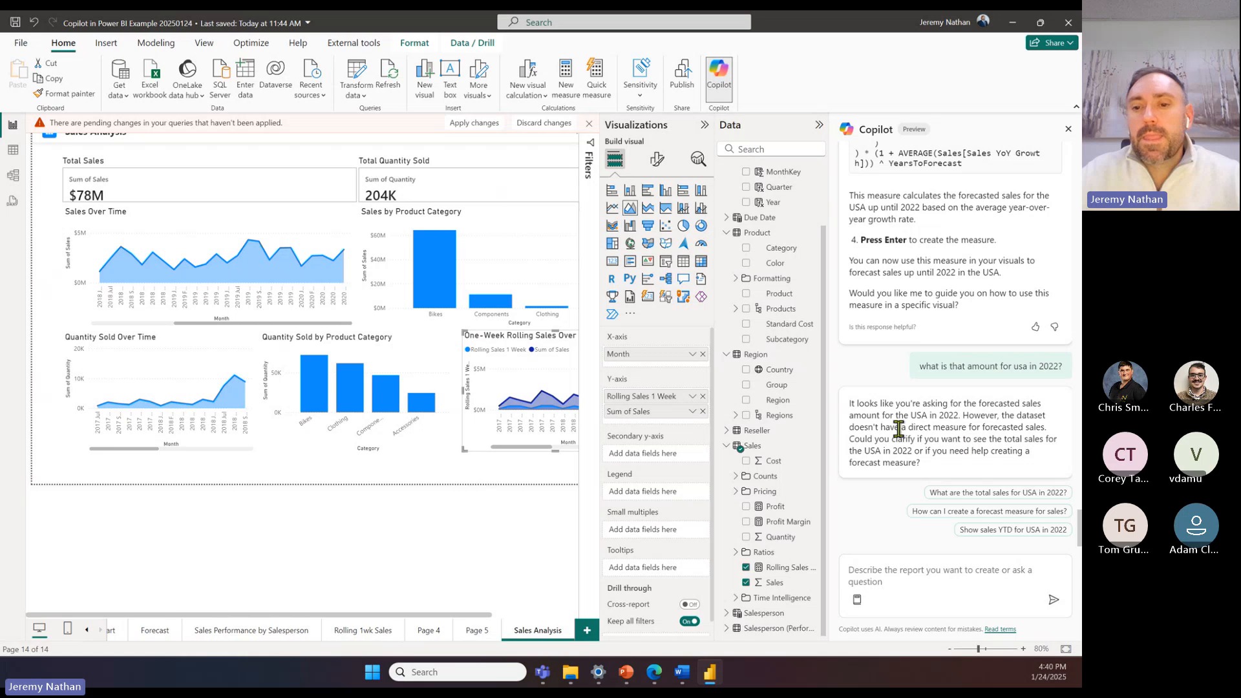
scroll(939, 401, "up", 3)
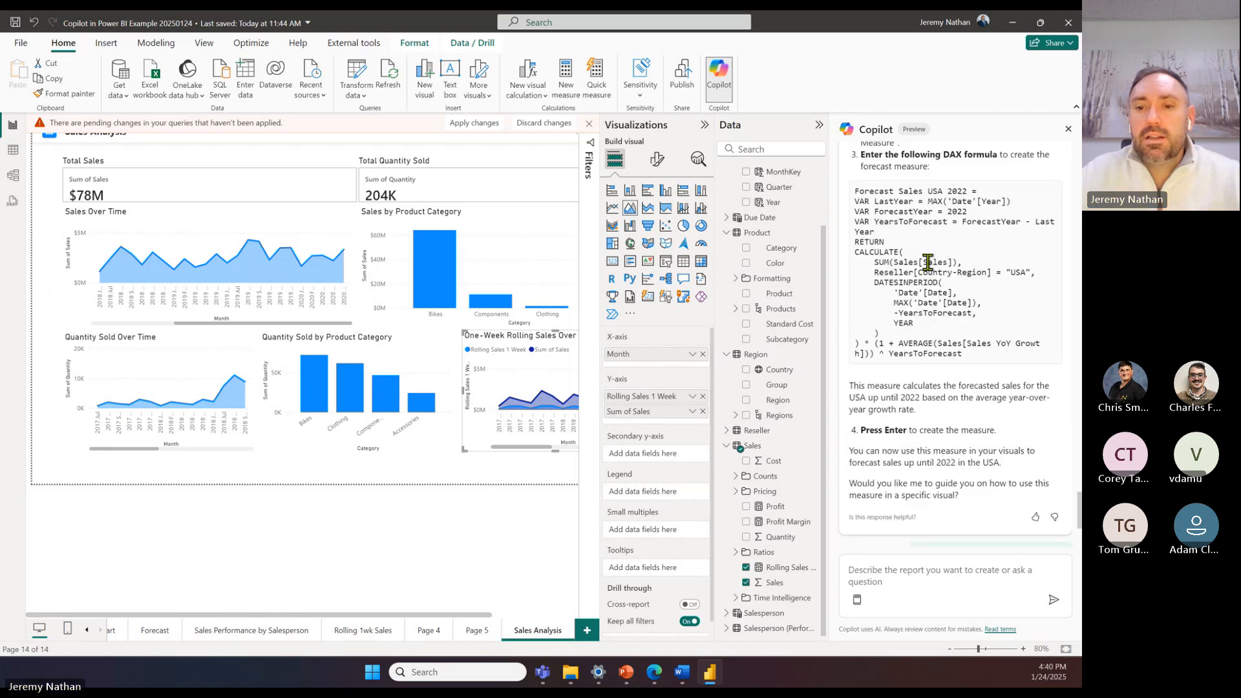
scroll(937, 291, "down", 3)
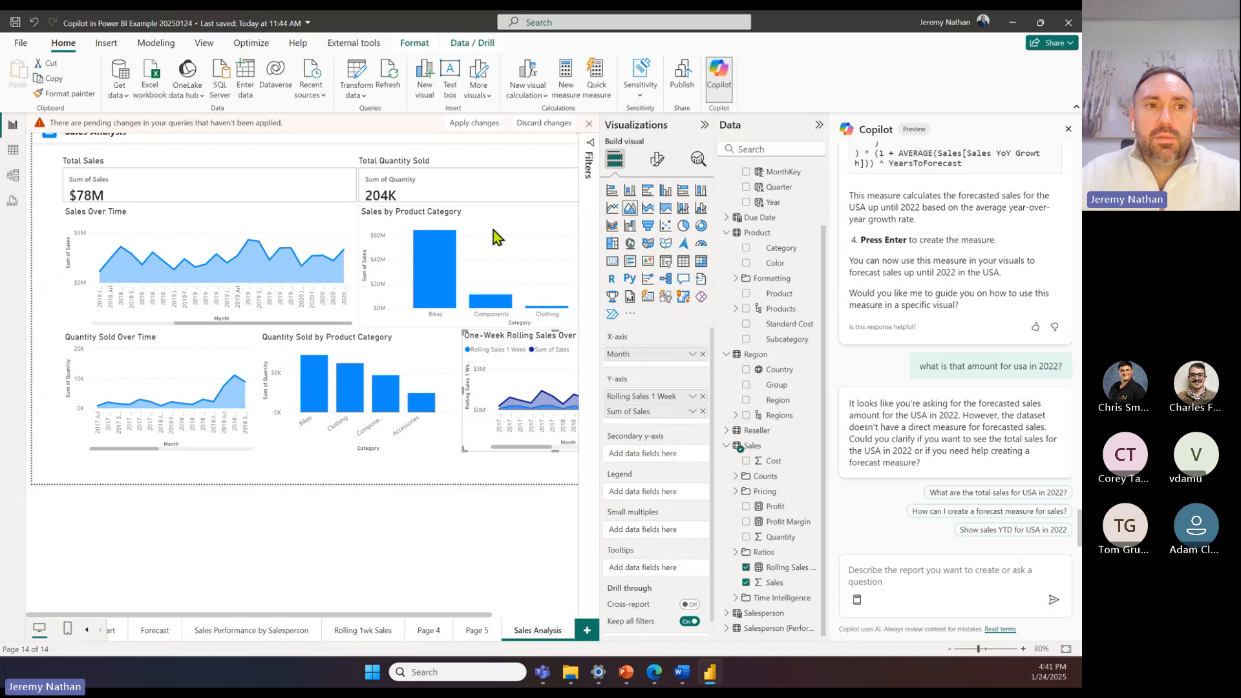
Step: Start publishing the report, saving its changes and postponing the pending query changes
left_click(687, 78)
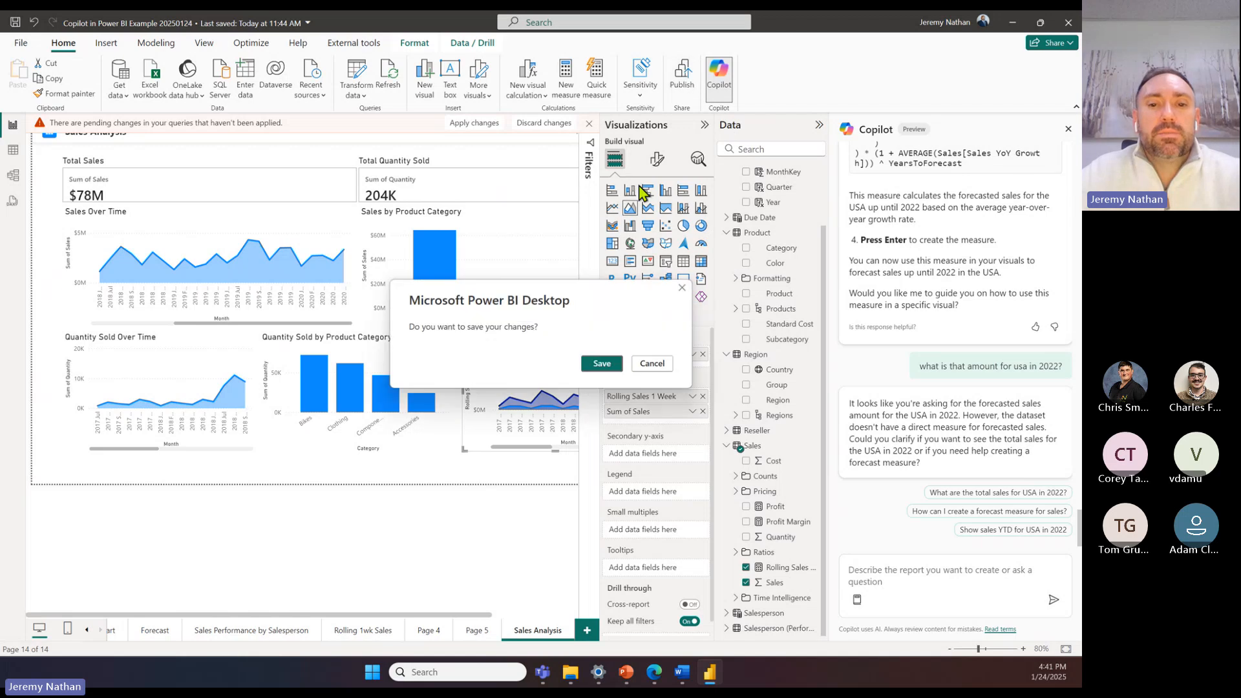
left_click(602, 363)
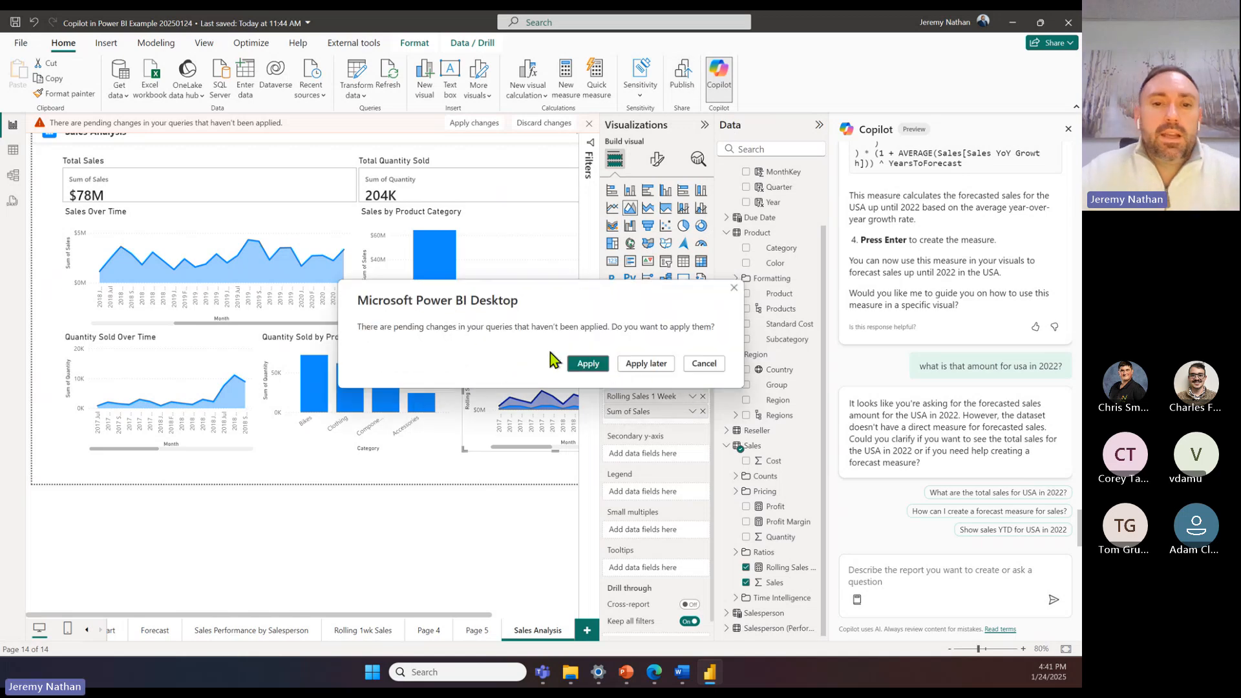
left_click(647, 363)
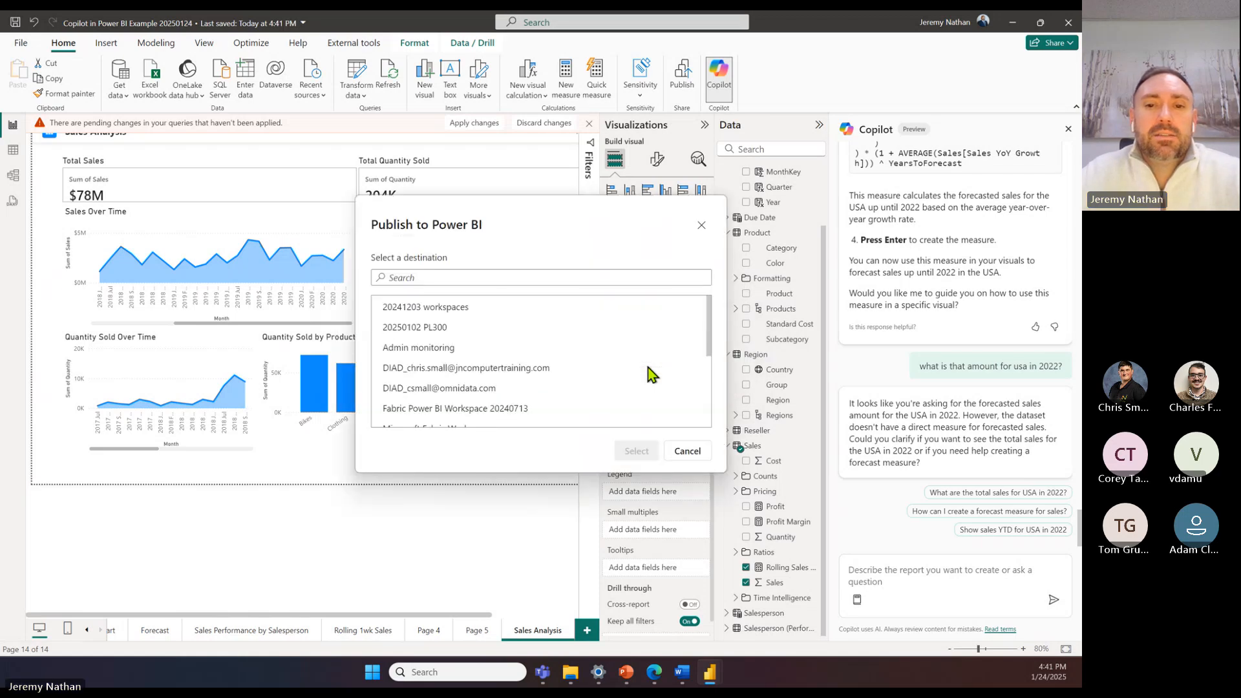
Step: Publish the report to Microsoft Fabric Workspace, replacing the existing semantic model, and dismiss the publishing notice
scroll(532, 347, "down", 1)
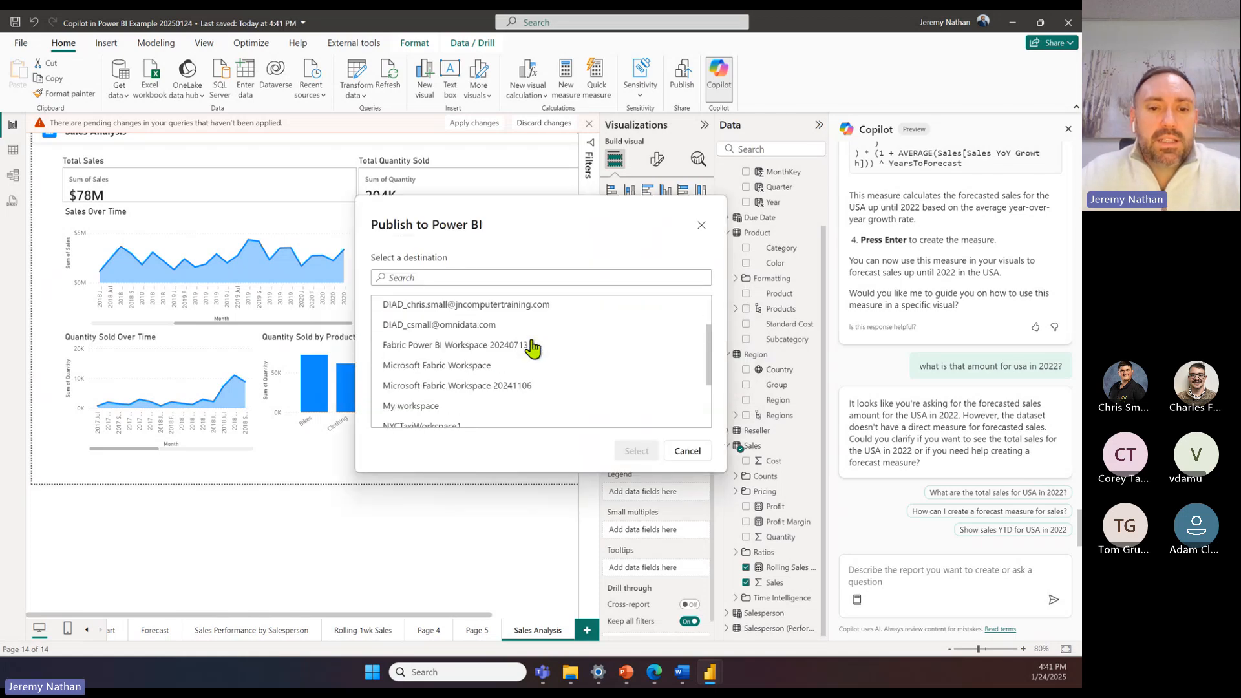
left_click(472, 372)
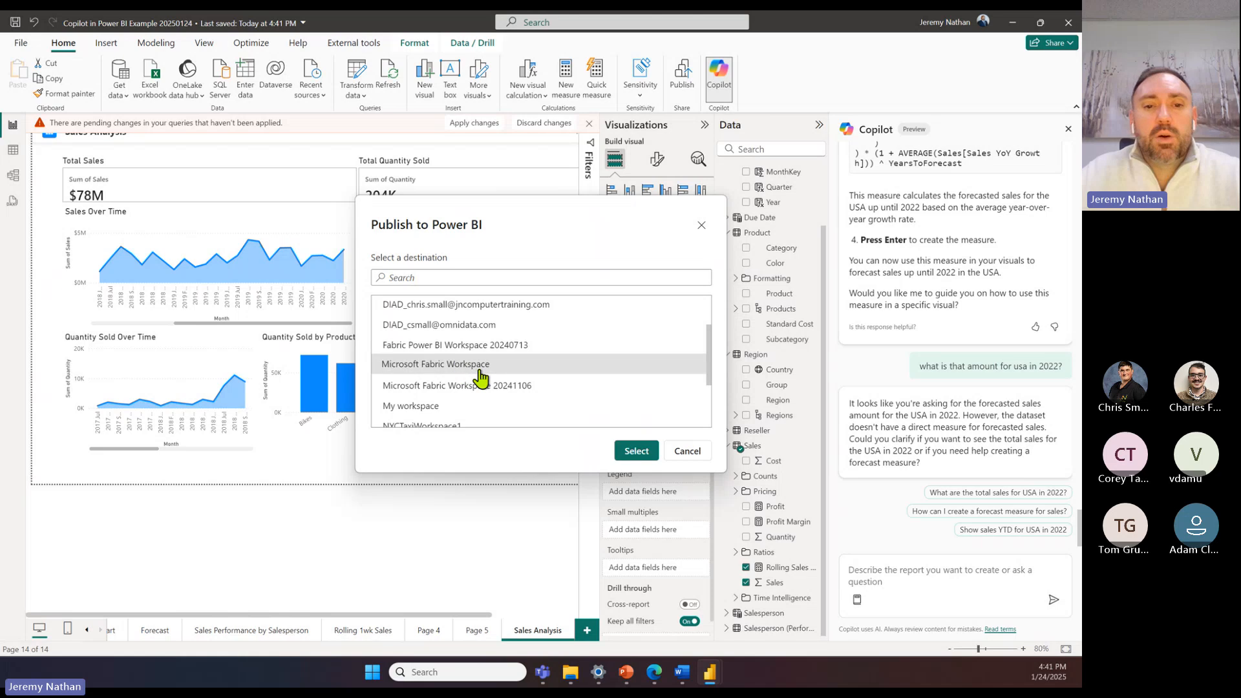
left_click(636, 451)
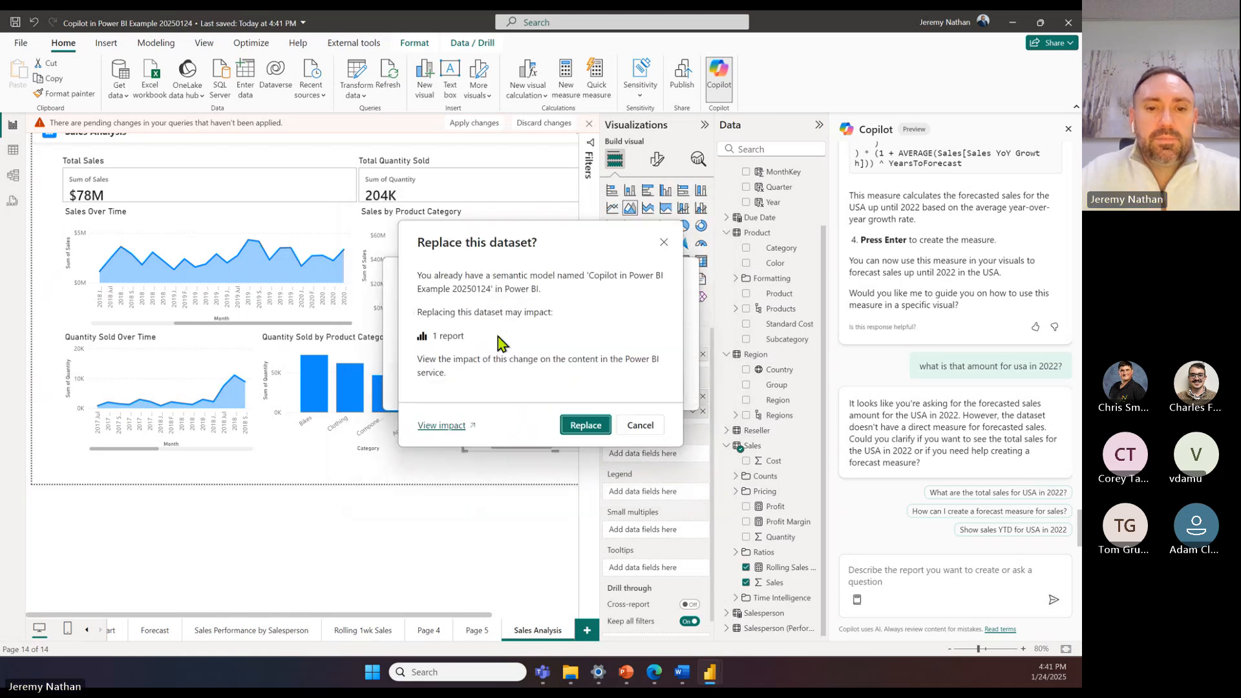
left_click(580, 427)
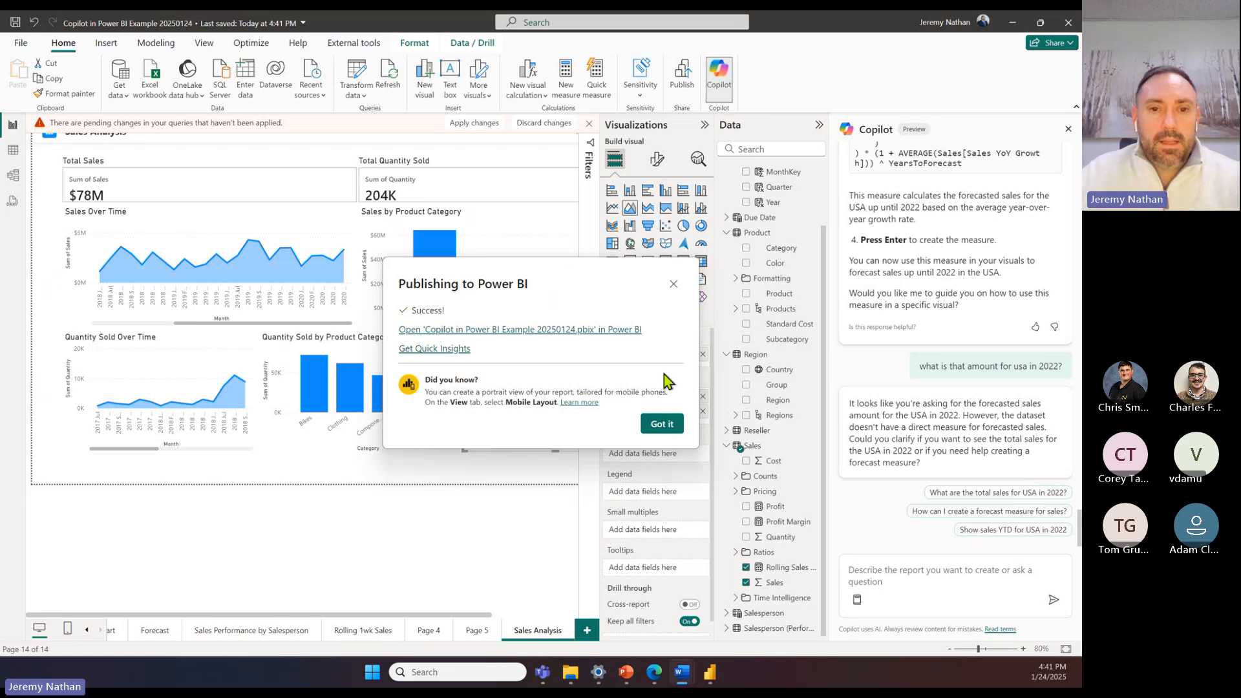
left_click(663, 425)
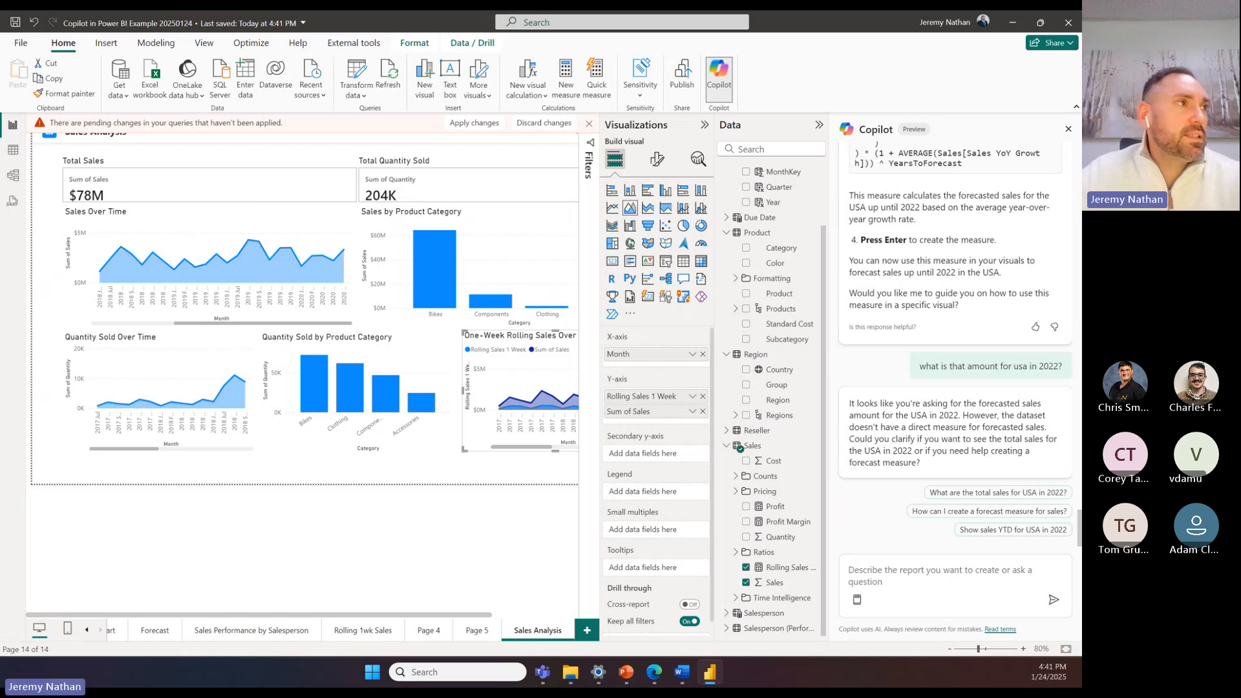
Step: Send Copilot the prompt "summary" to summarize the report
key("alt+Tab")
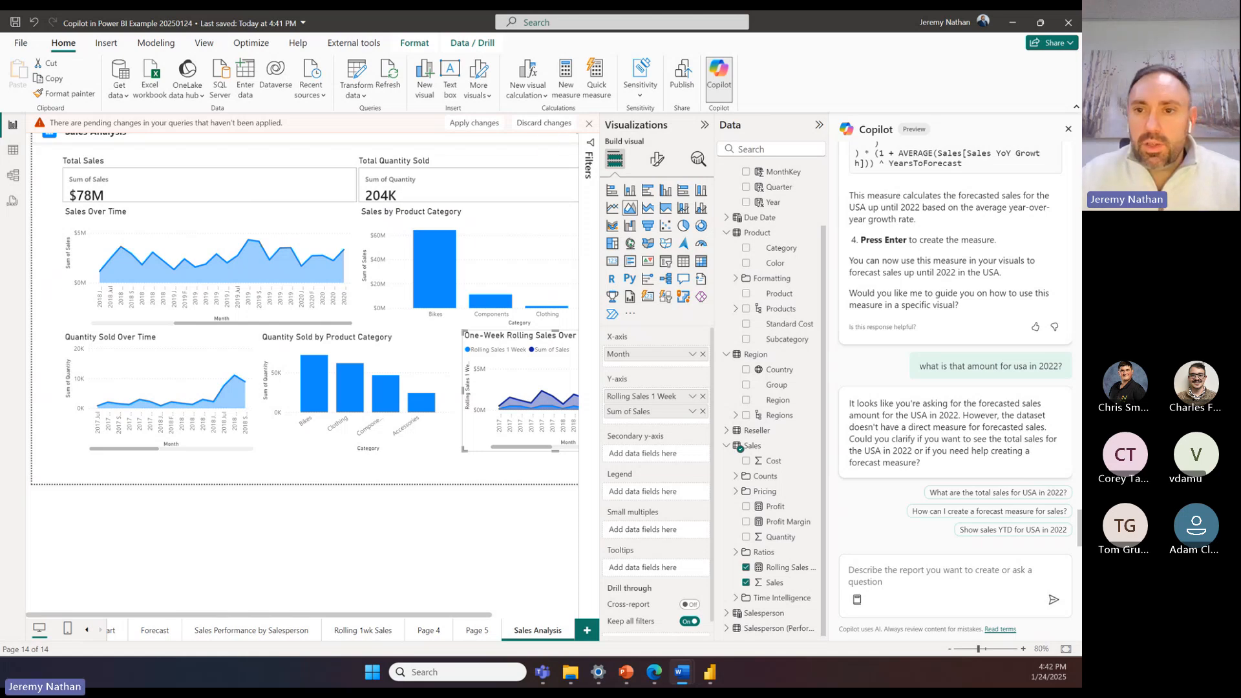
scroll(913, 354, "down", 10)
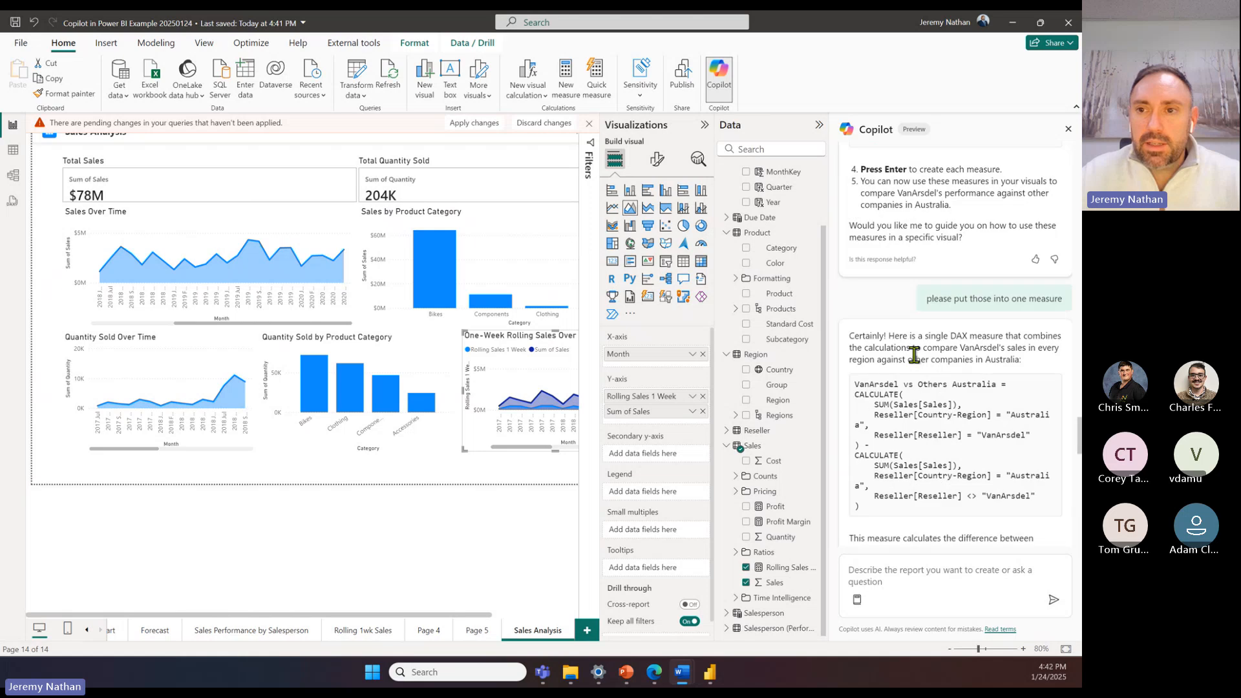
scroll(913, 354, "up", 10)
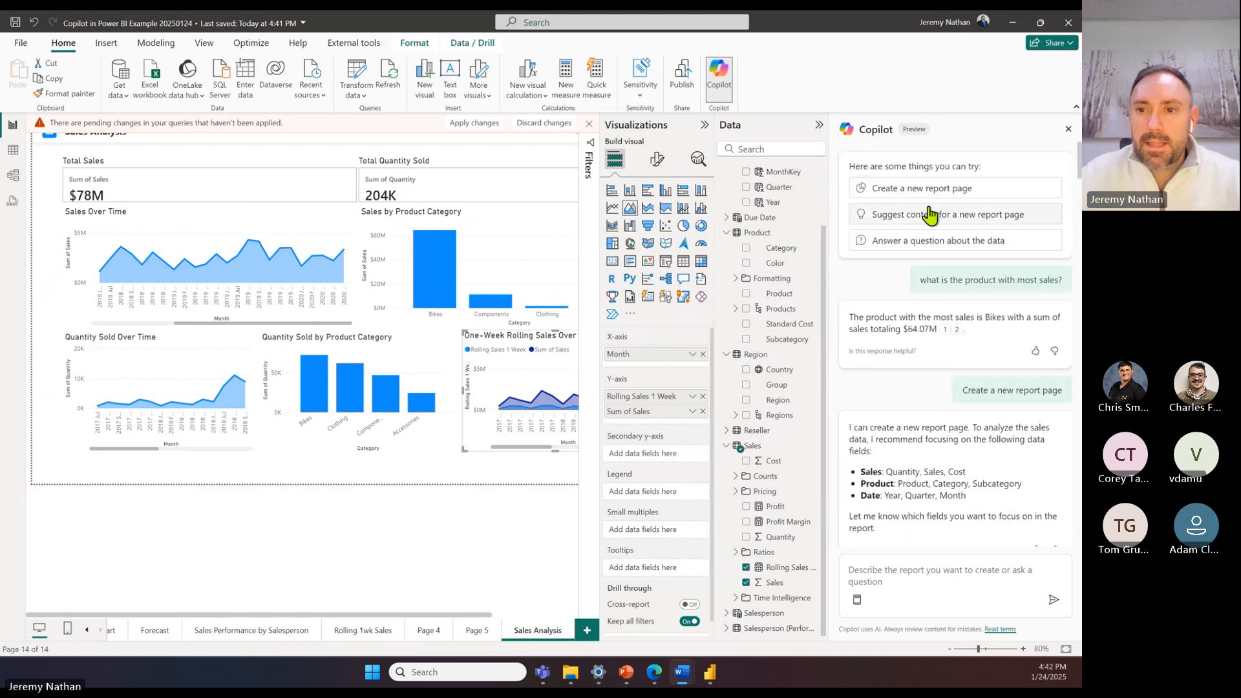
left_click(916, 571)
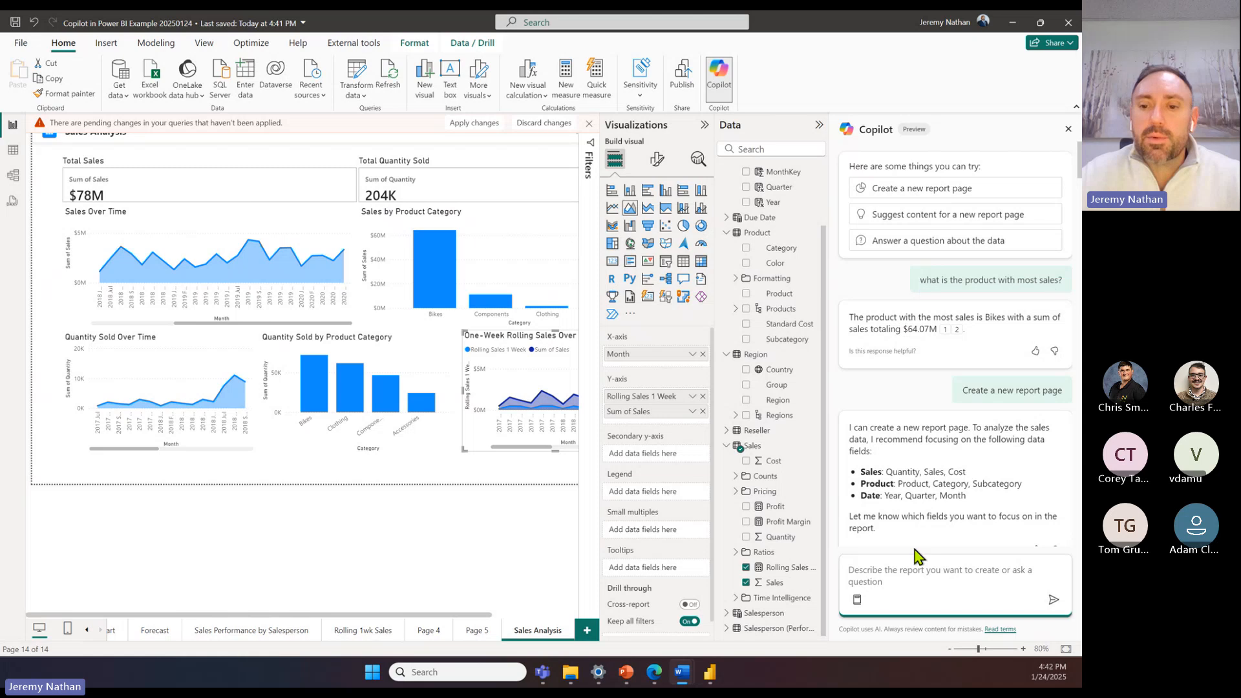
type("summary")
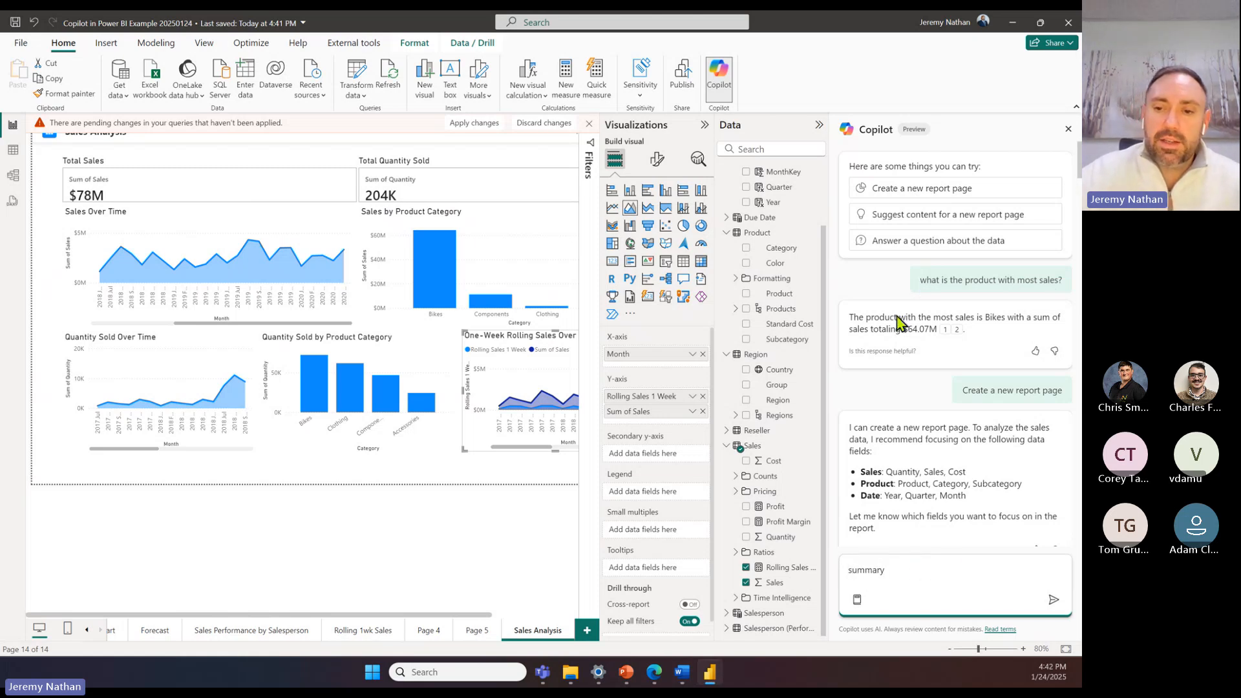
left_click(1054, 600)
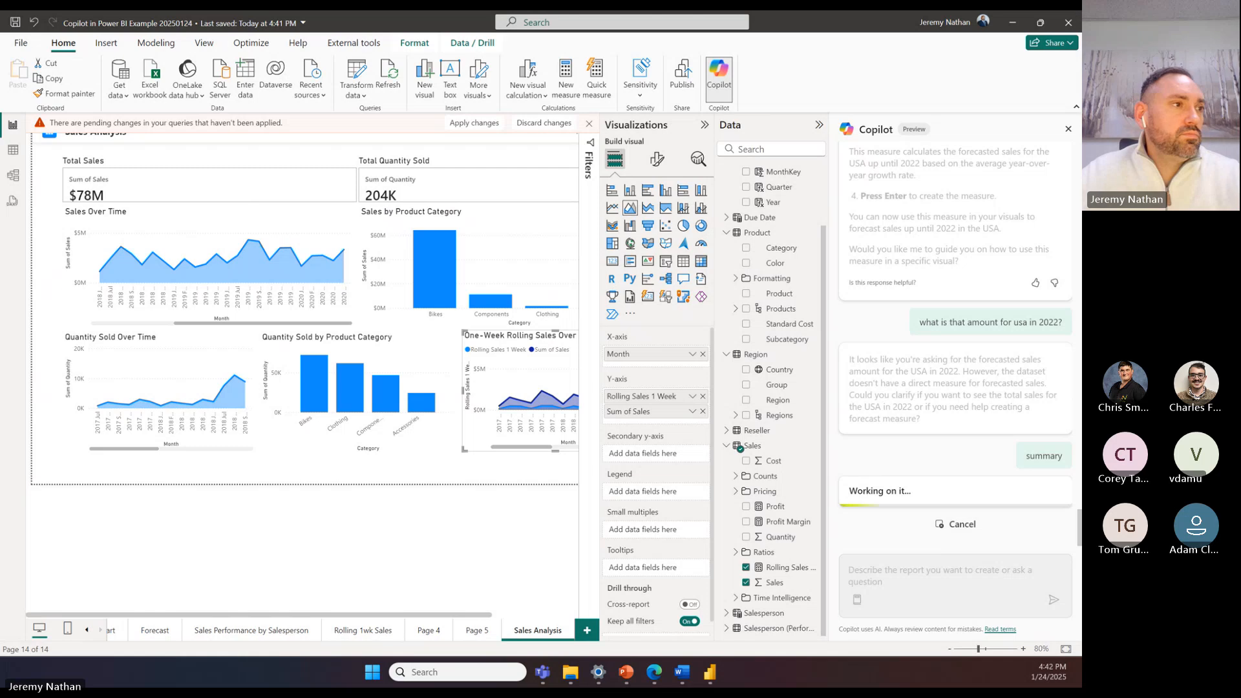
Step: Review Copilot's Sales Analysis summary, including the sales performance, regional profit, rolling sales and salesperson sections
key("alt+Tab")
key("alt+Tab")
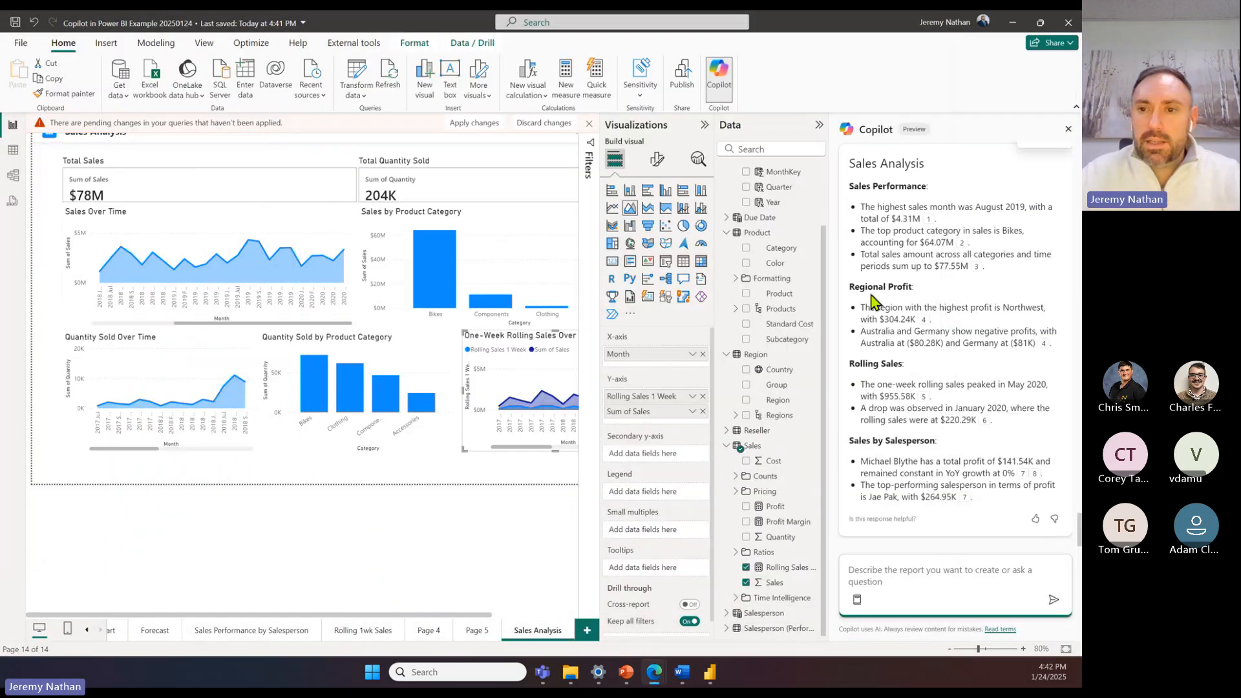
scroll(911, 236, "up", 1)
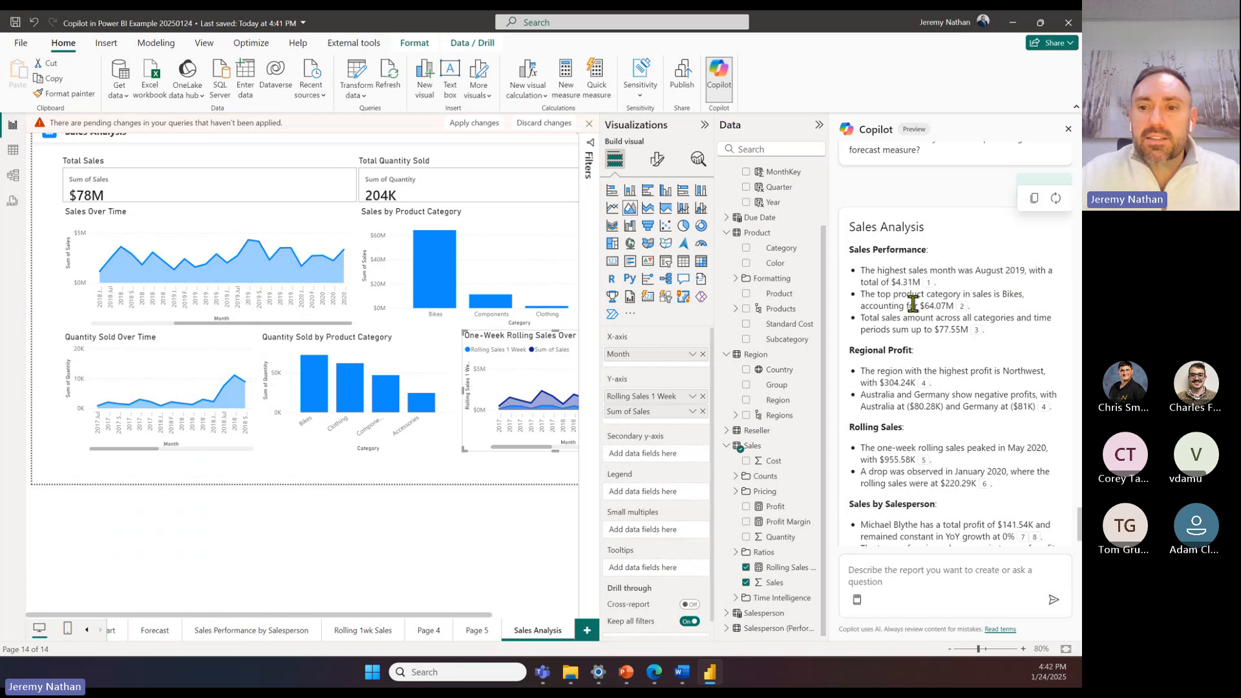
scroll(969, 262, "up", 1)
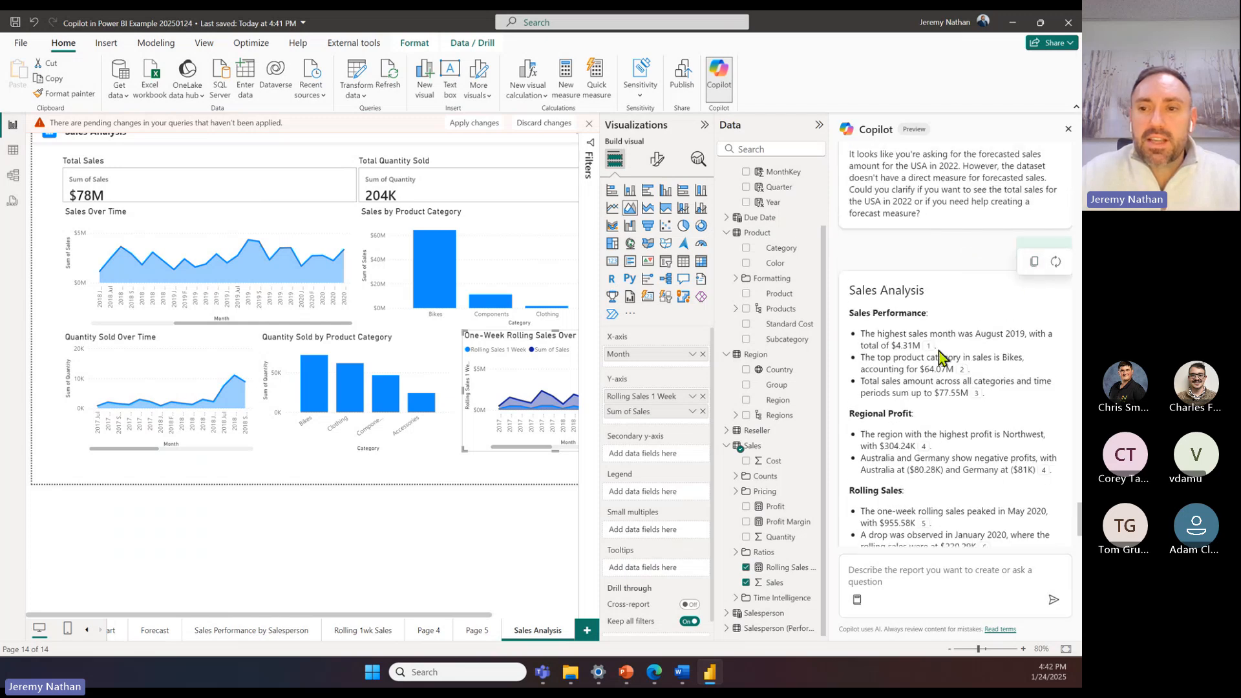
scroll(944, 383, "down", 2)
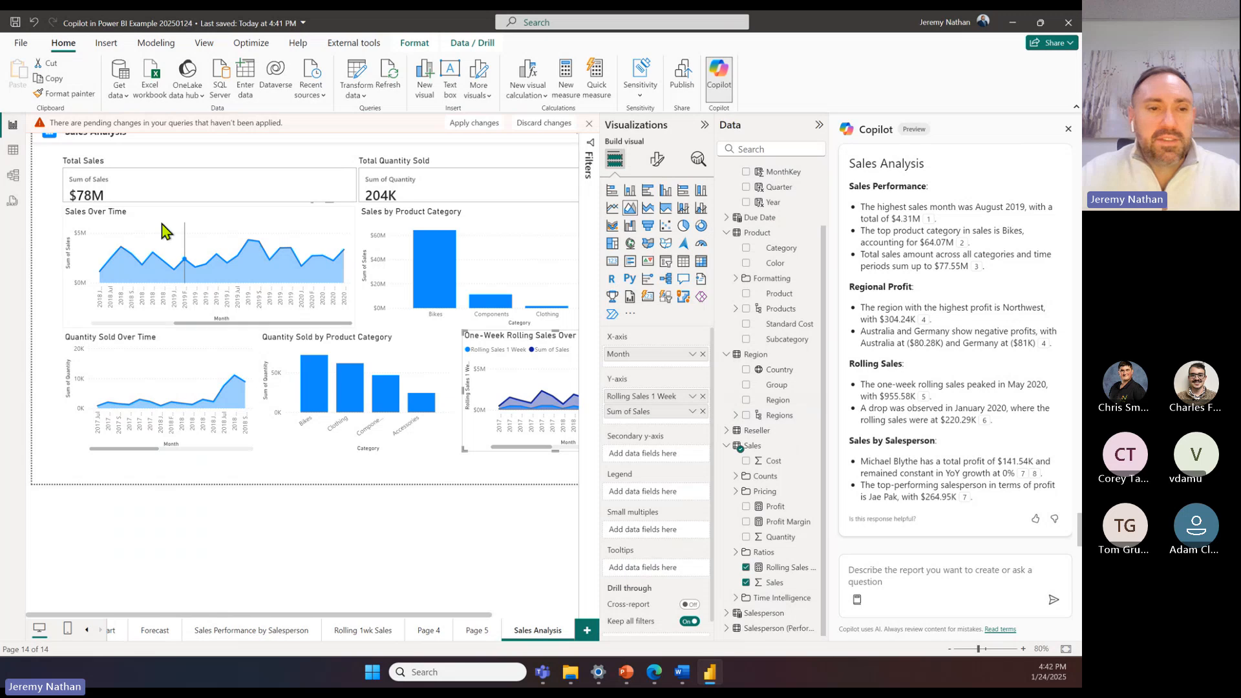
Step: Examine the rows of the Sales table in the table view, and return to the report view
left_click(13, 150)
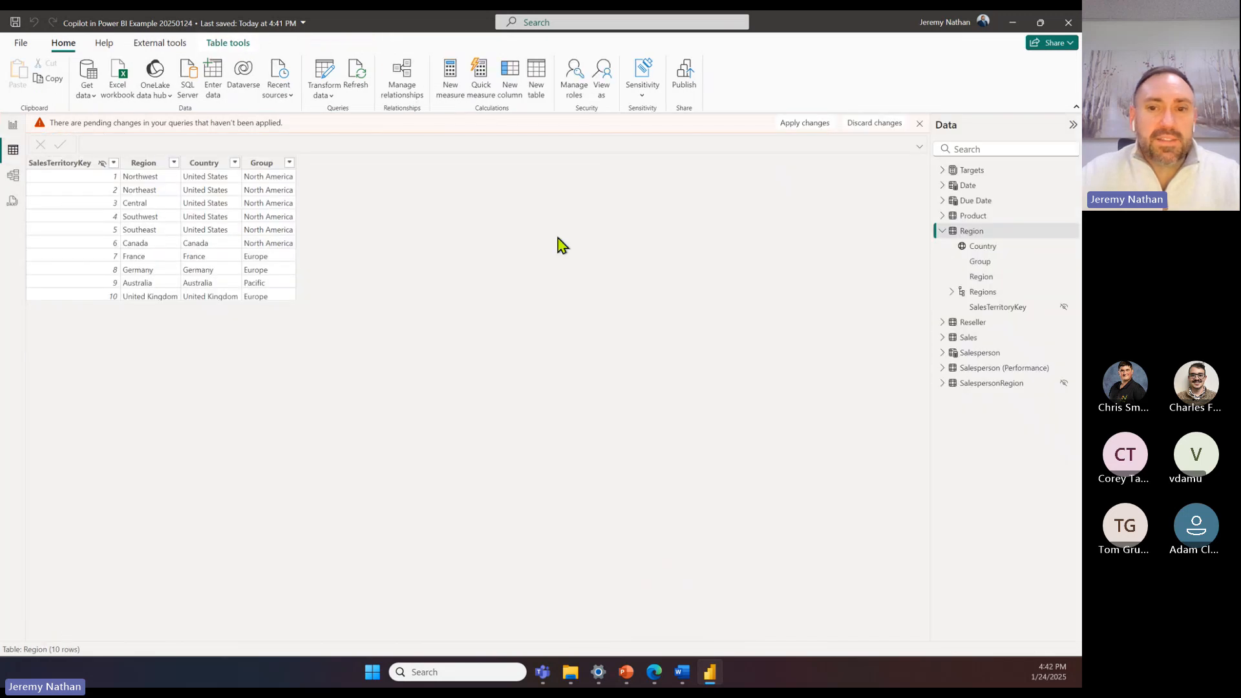
left_click(990, 341)
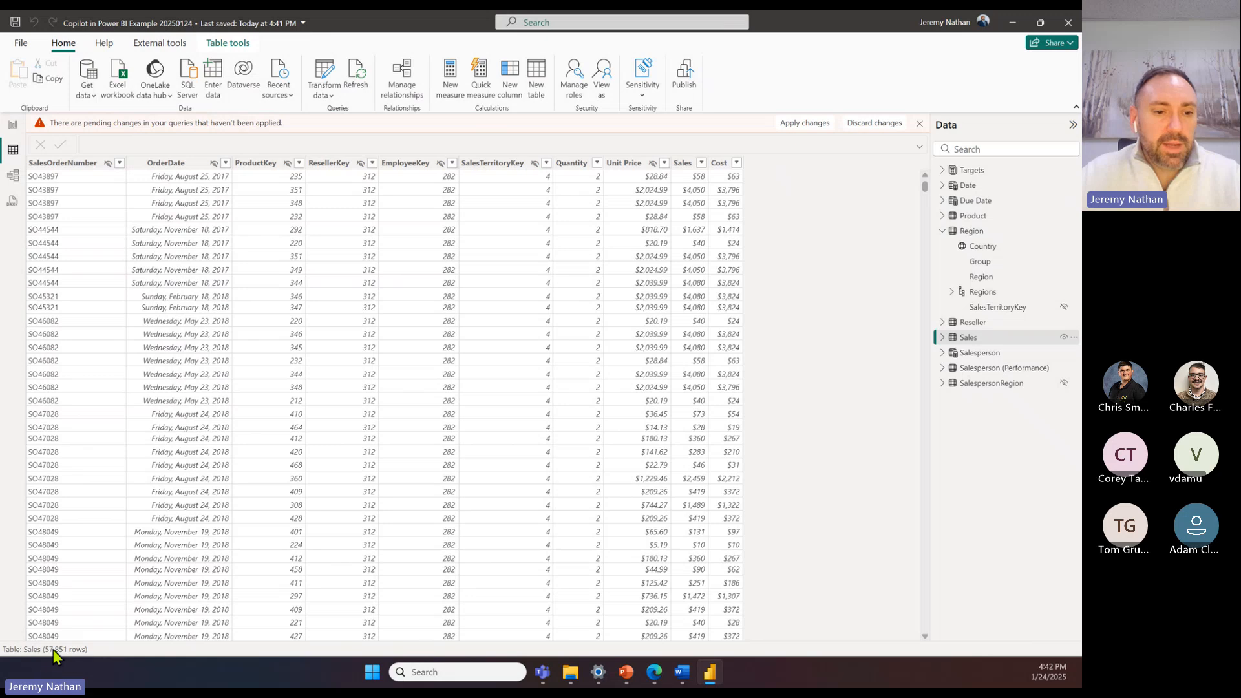
scroll(513, 349, "down", 2)
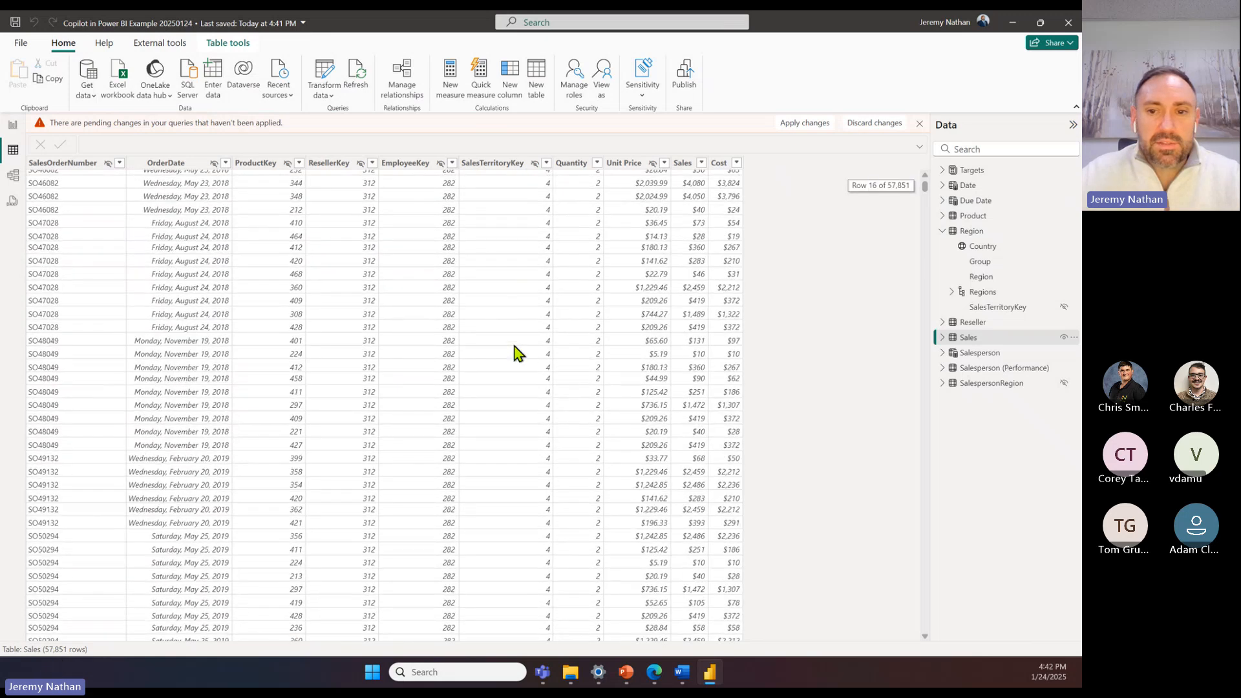
scroll(519, 358, "up", 2)
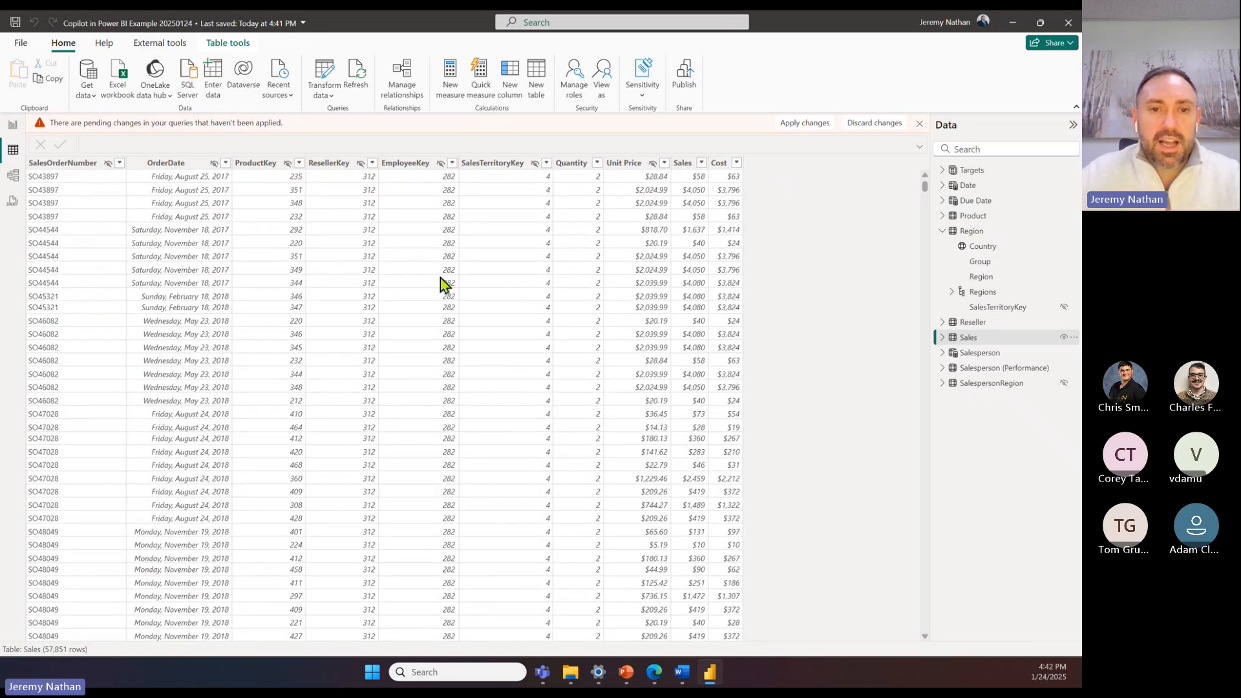
scroll(724, 262, "down", 2)
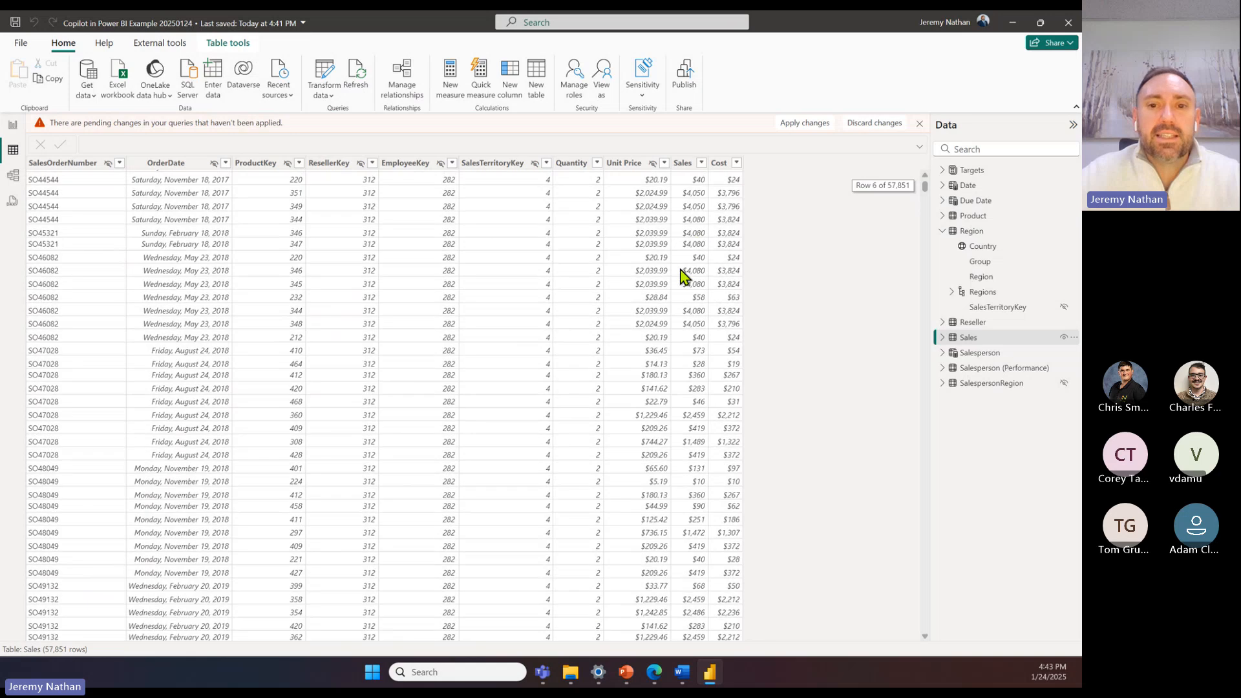
scroll(682, 276, "up", 2)
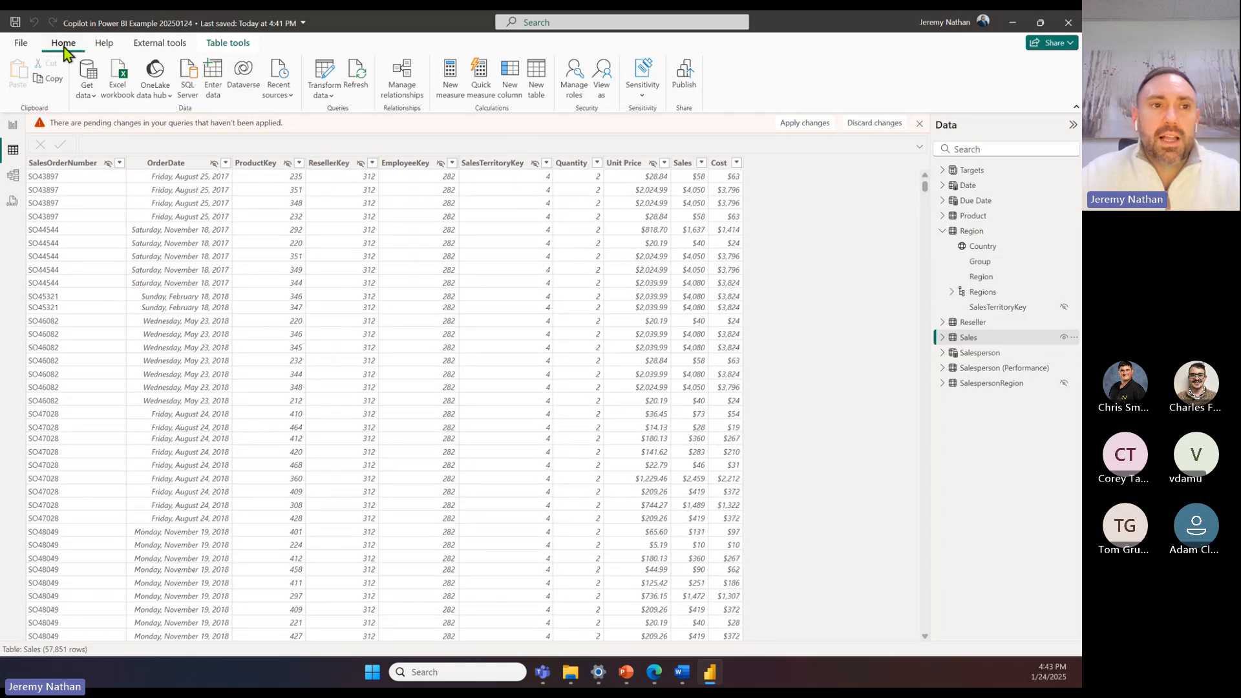
left_click(13, 127)
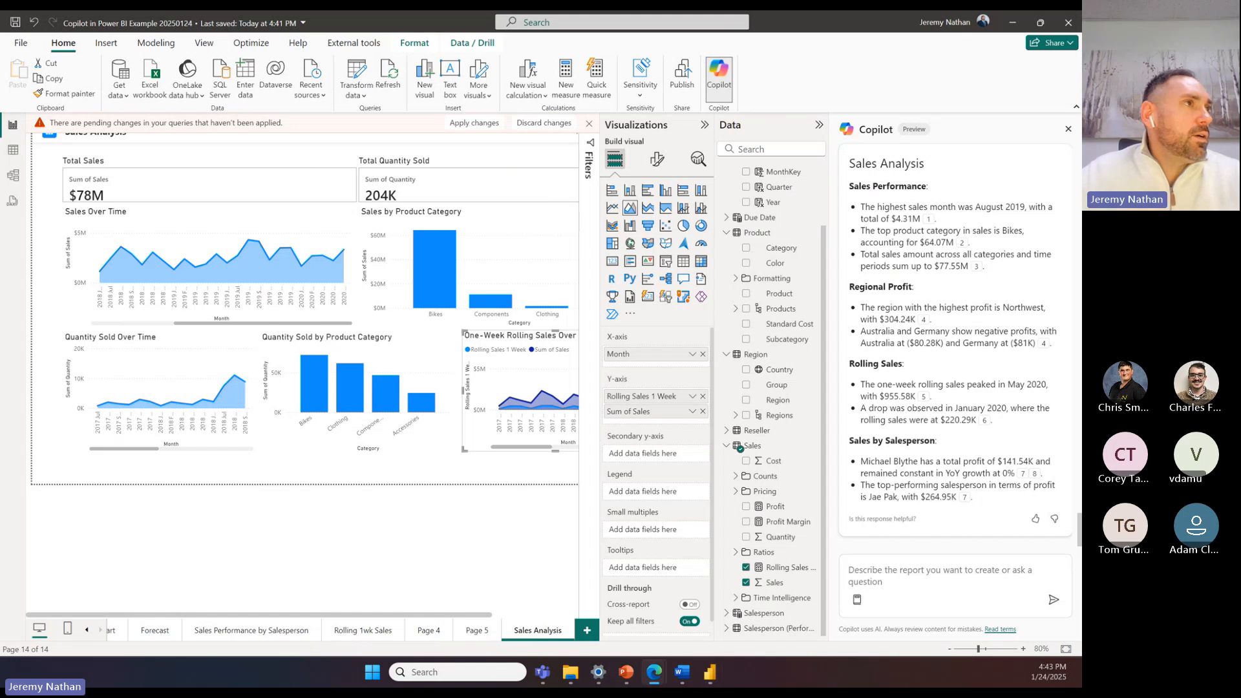
Step: Switch to the Power BI service in a maximized browser window and open Microsoft Fabric Workspace
left_click_drag(1, 129, 701, 103)
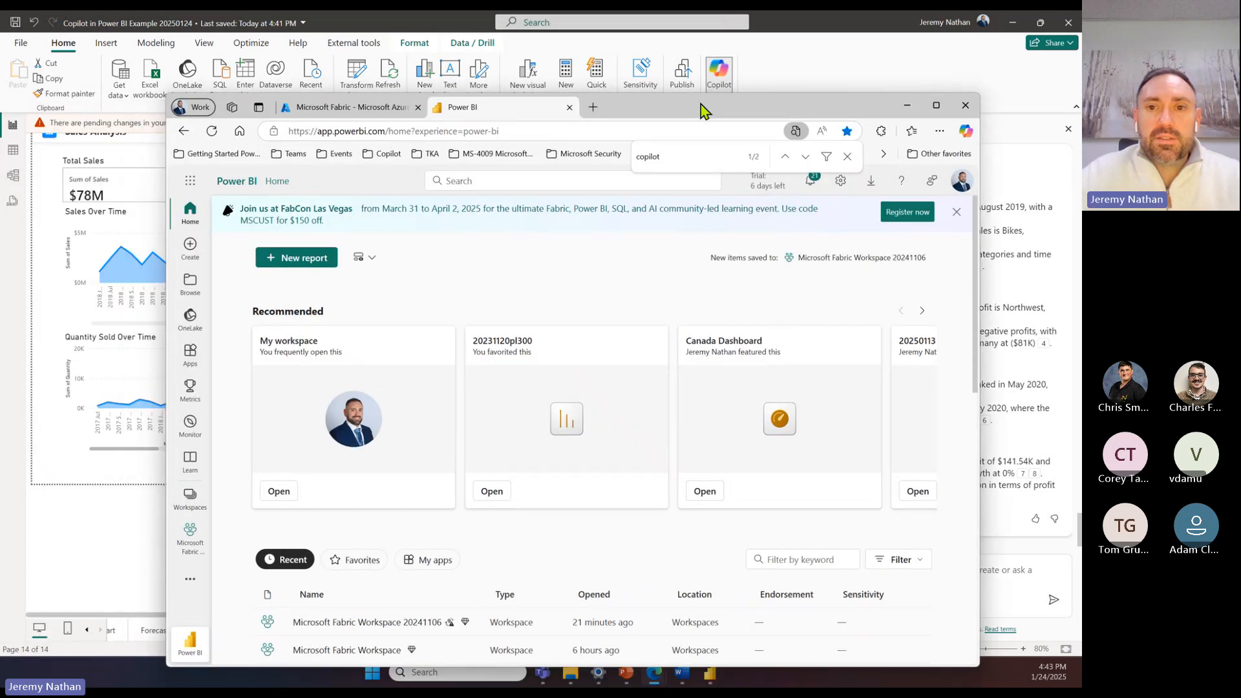
double_click(703, 109)
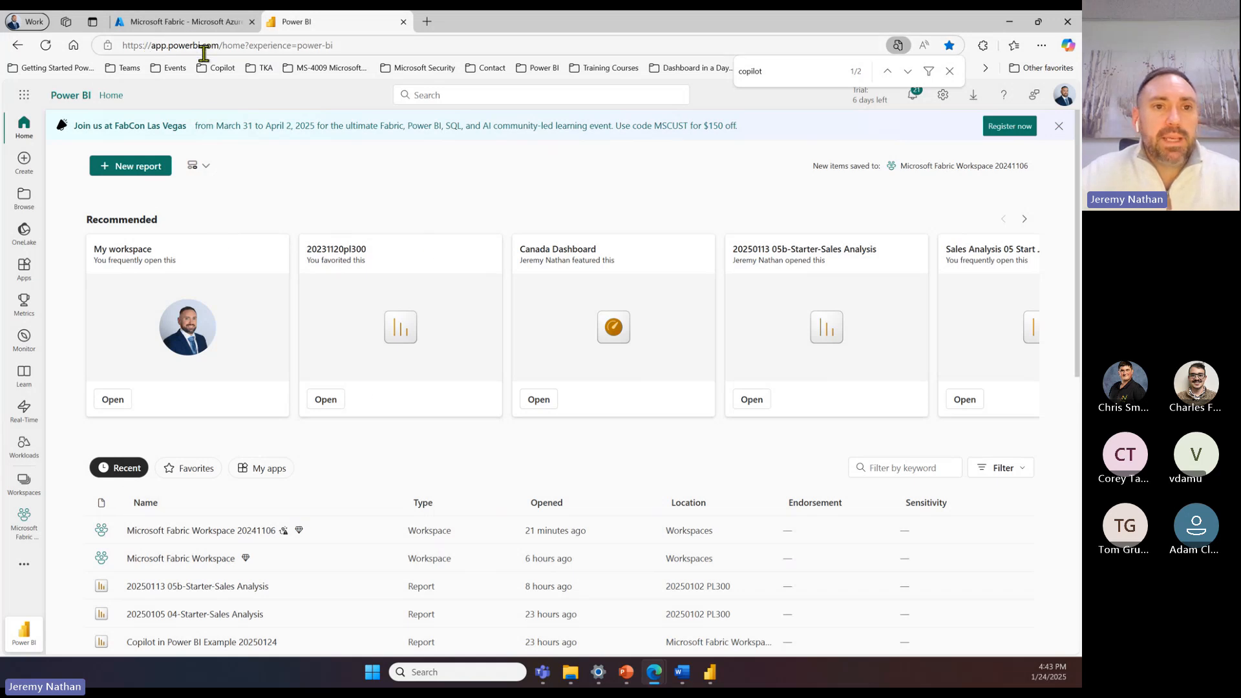
left_click(181, 558)
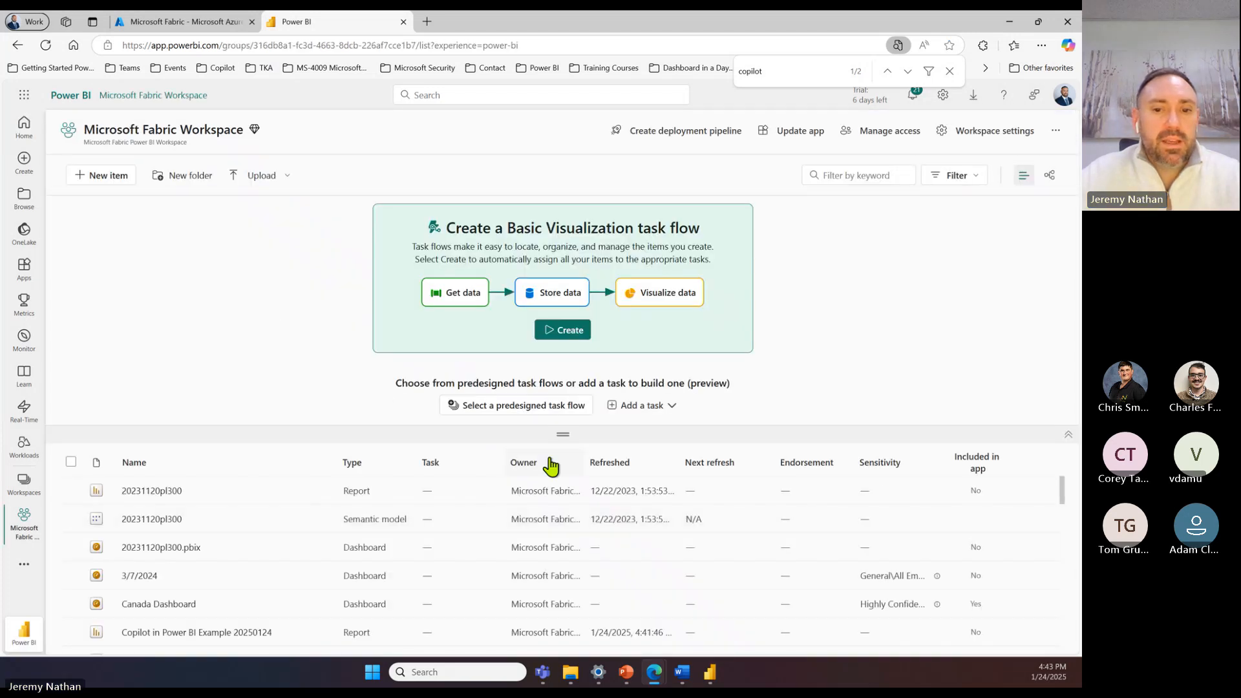
Step: Sort the workspace items by refresh date, newest first, and open the Copilot in Power BI Example 20250124 report
left_click(628, 466)
left_click(627, 467)
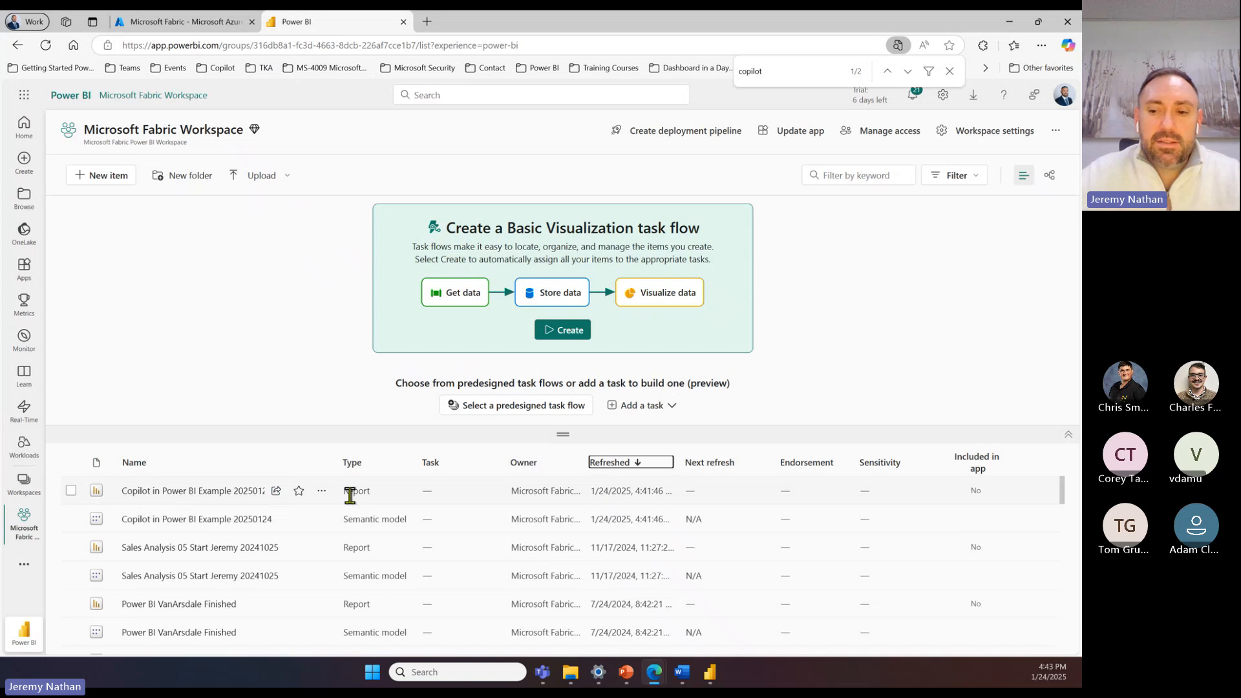
left_click(201, 492)
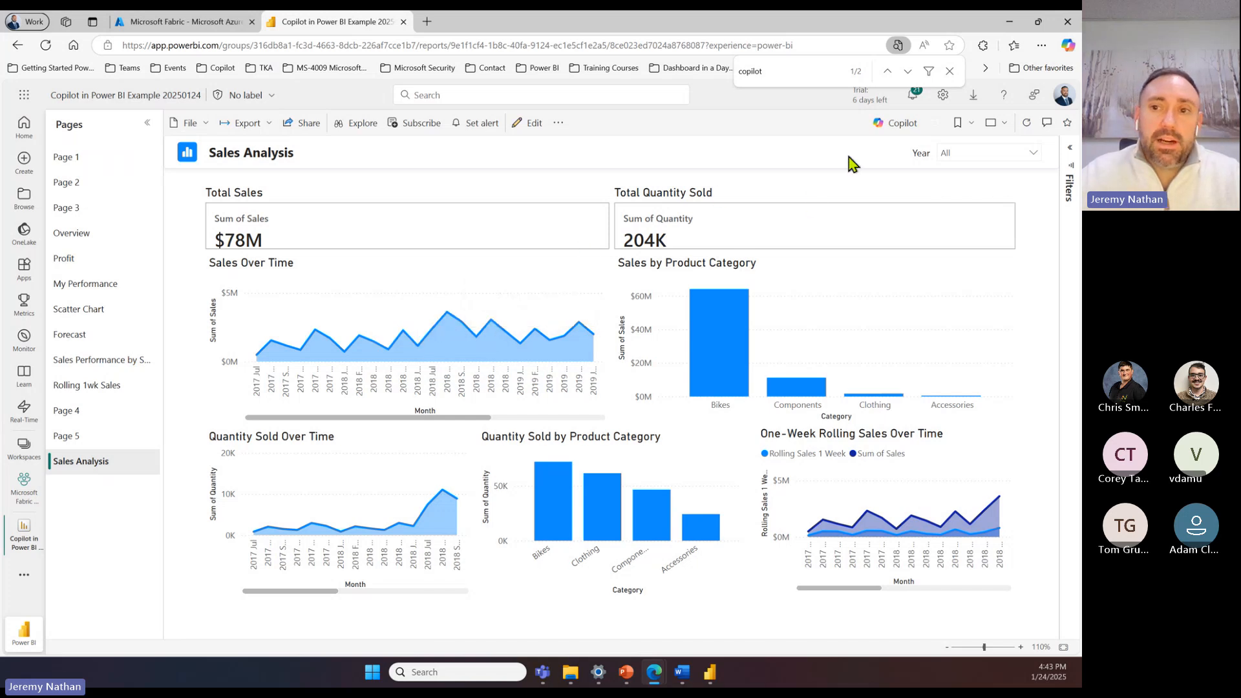
Step: Open Copilot on the Sales Analysis report, request an executive summary, and review its sales, product category, regional and salesperson sections
left_click(892, 131)
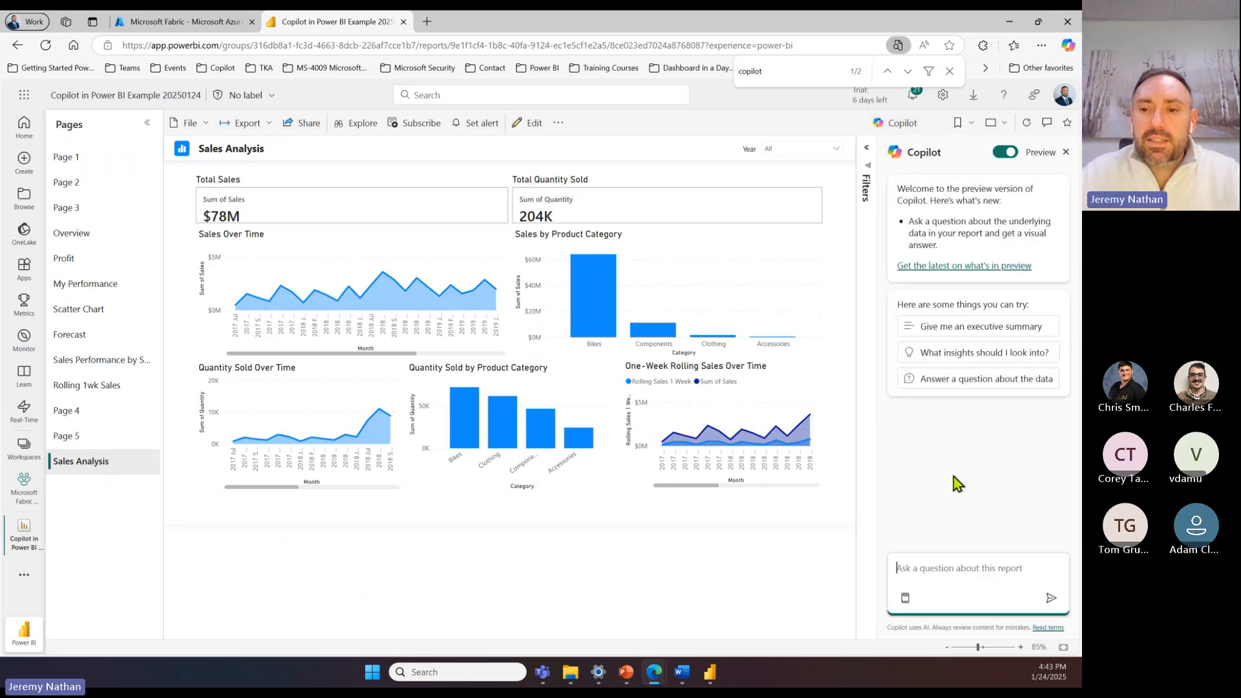
left_click(970, 332)
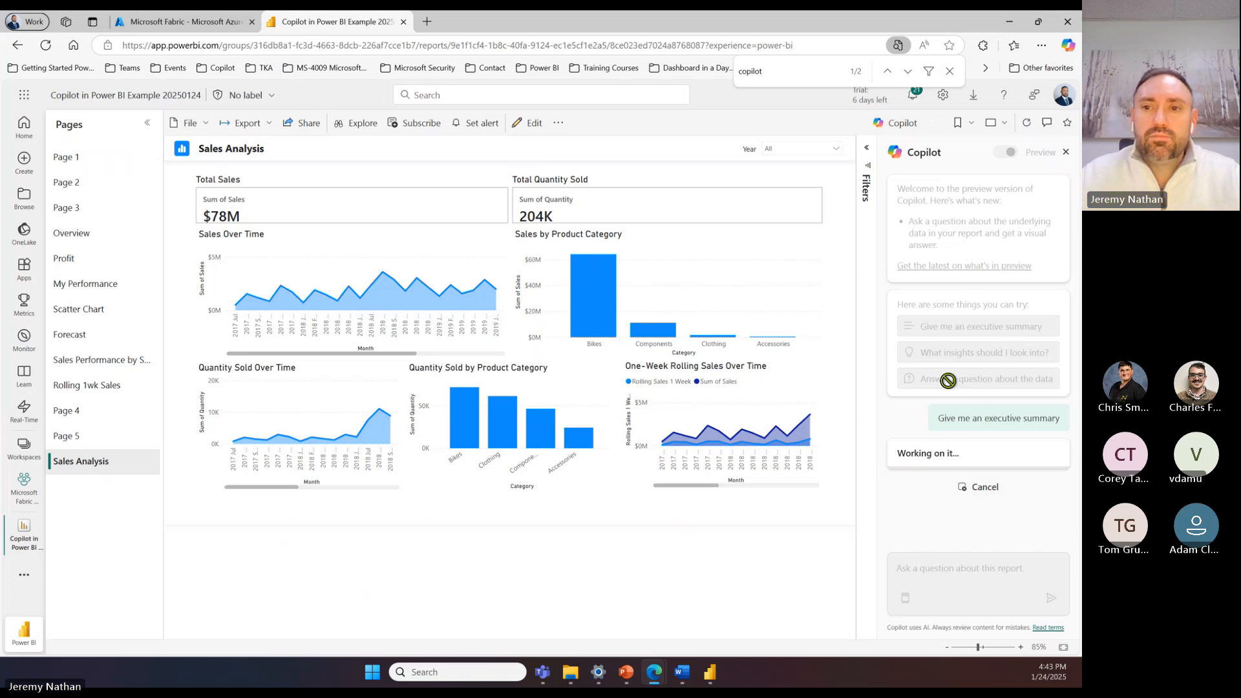
scroll(954, 319, "up", 3)
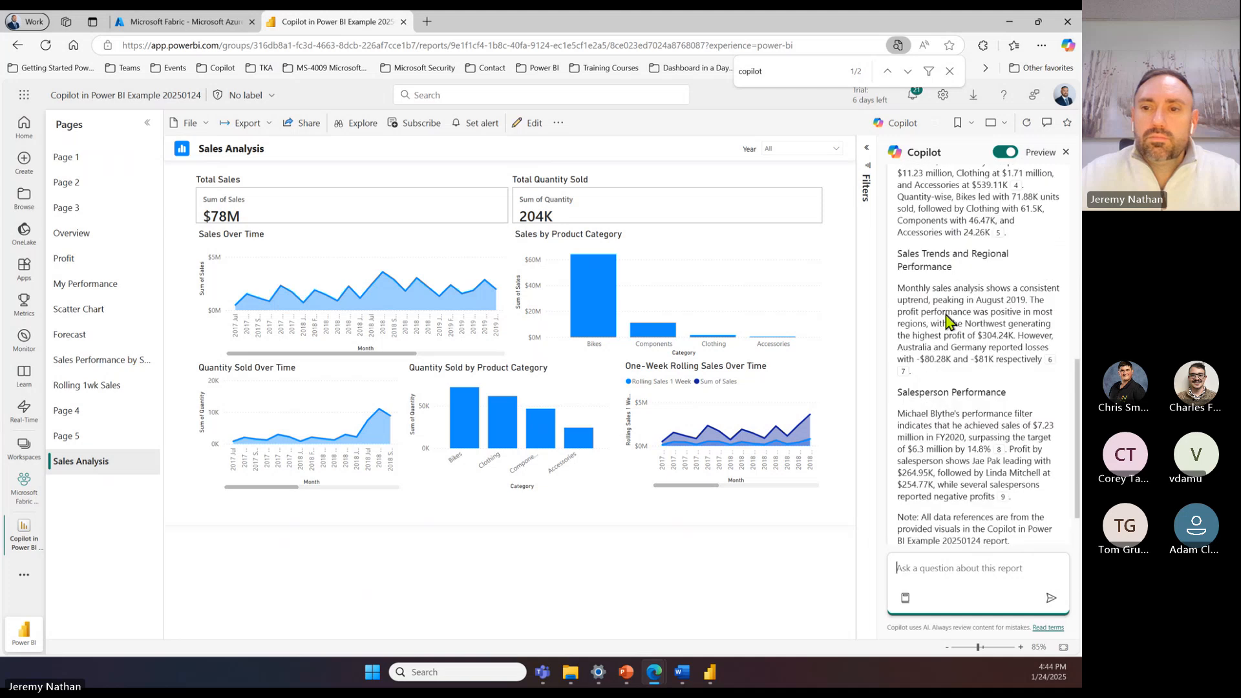
scroll(954, 319, "up", 3)
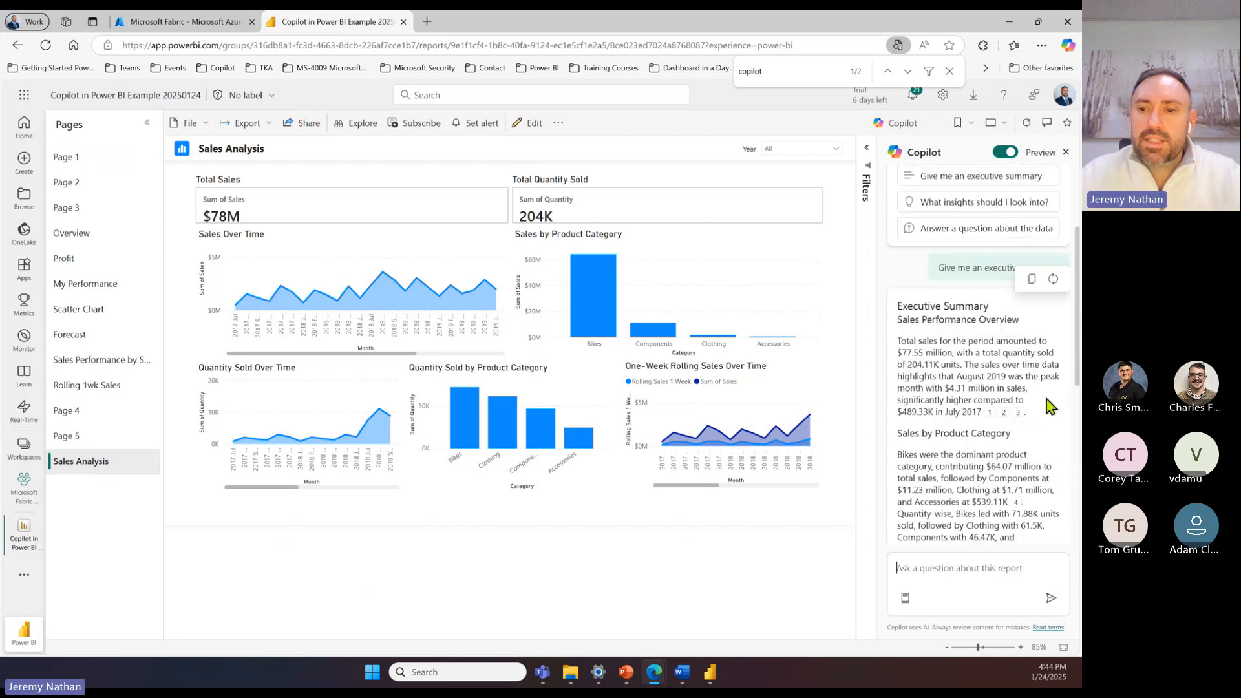
mouse_move(934, 454)
left_mouse_down()
mouse_move(995, 466)
mouse_move(927, 469)
left_mouse_up()
left_click(950, 349)
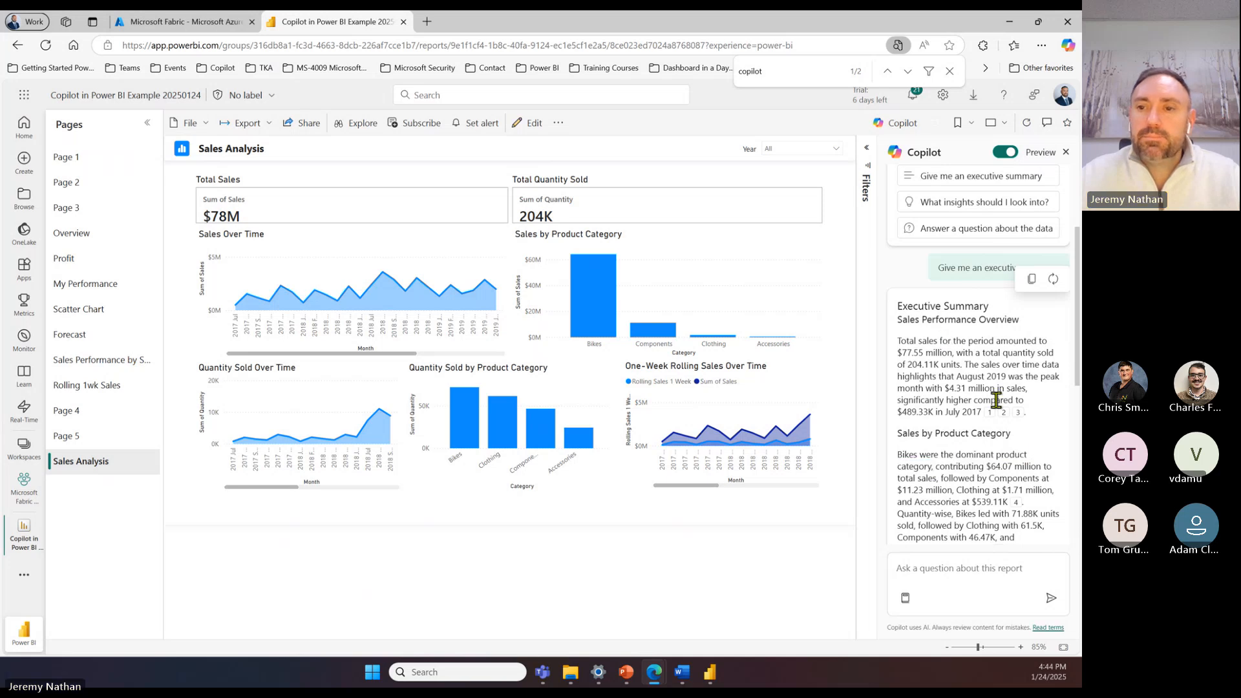
scroll(995, 397, "up", 2)
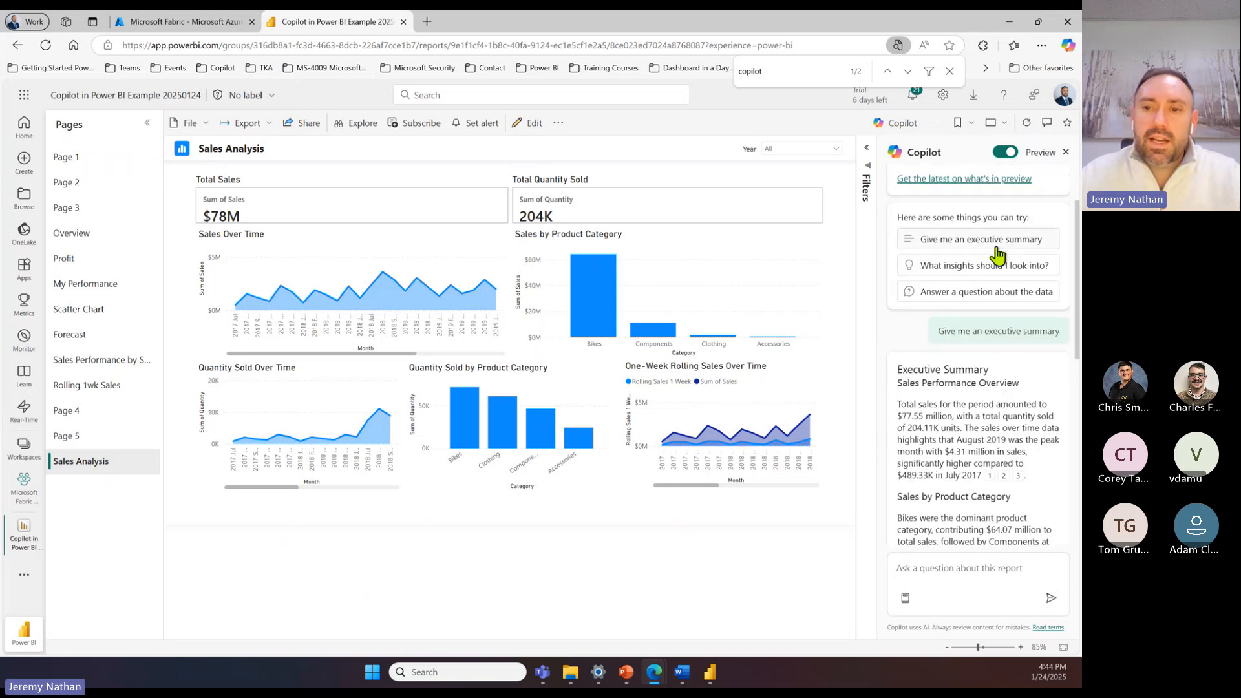
Step: Ask Copilot which insights to look into on the current page, and review the key insights it lists
left_click(967, 268)
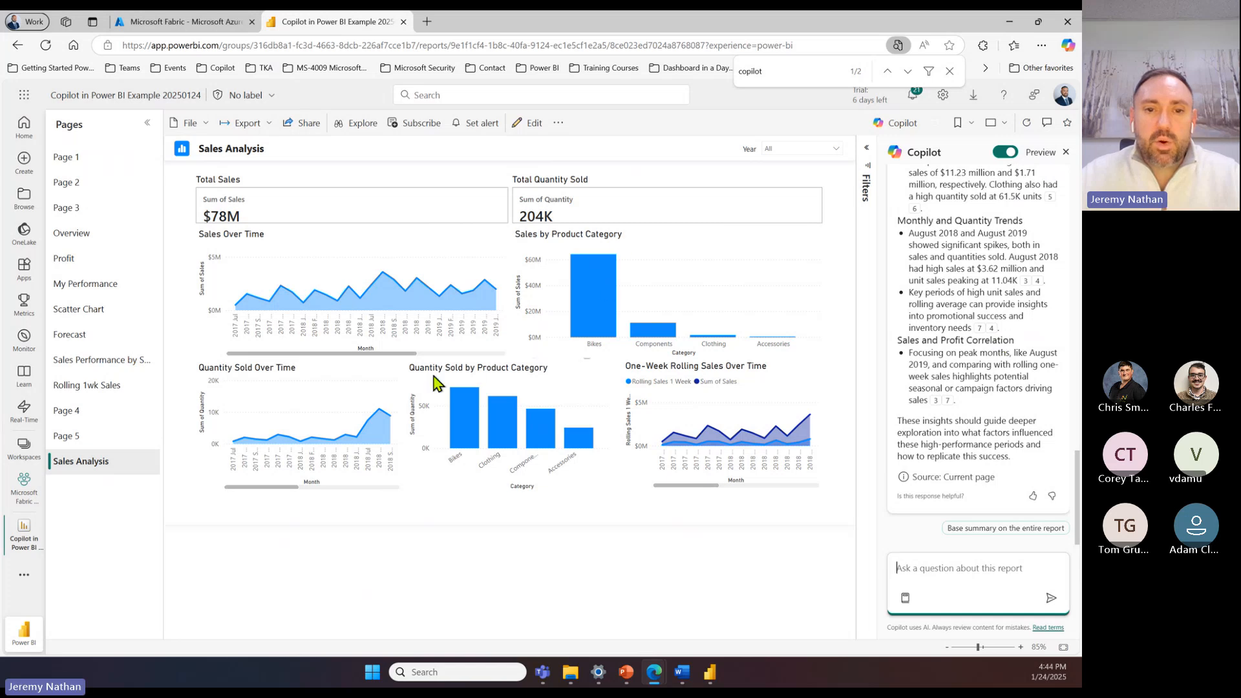
scroll(1005, 317, "up", 5)
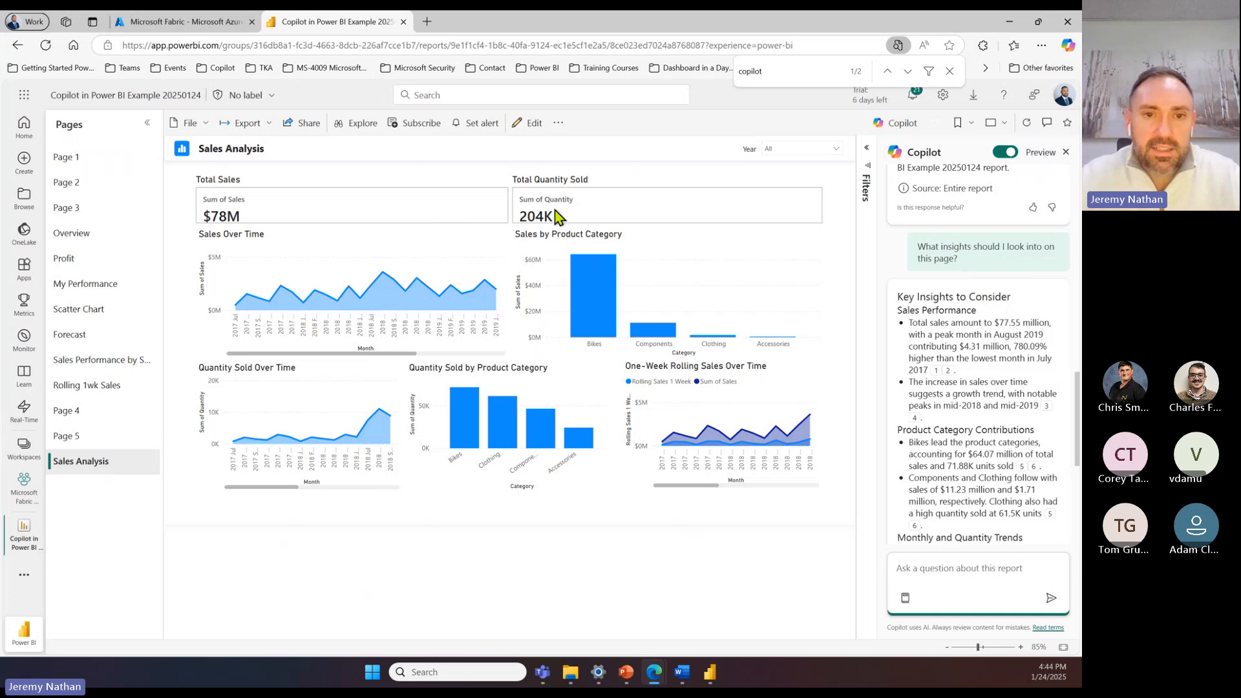
scroll(975, 322, "down", 3)
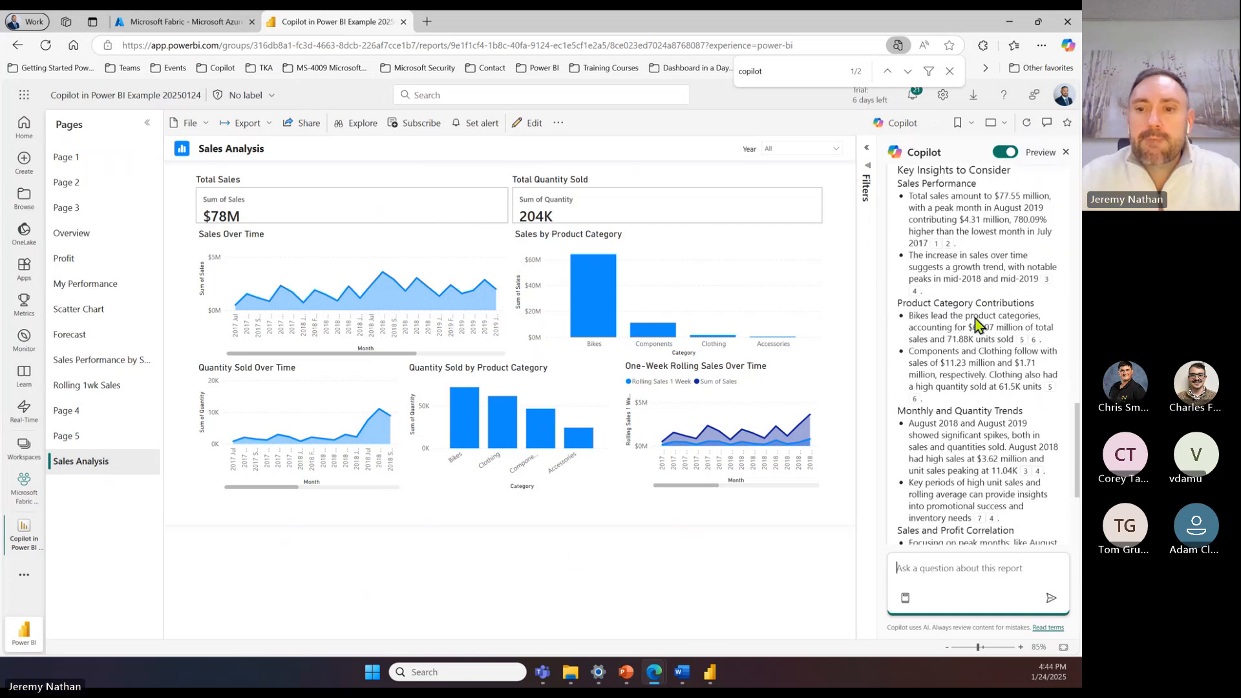
scroll(978, 323, "down", 3)
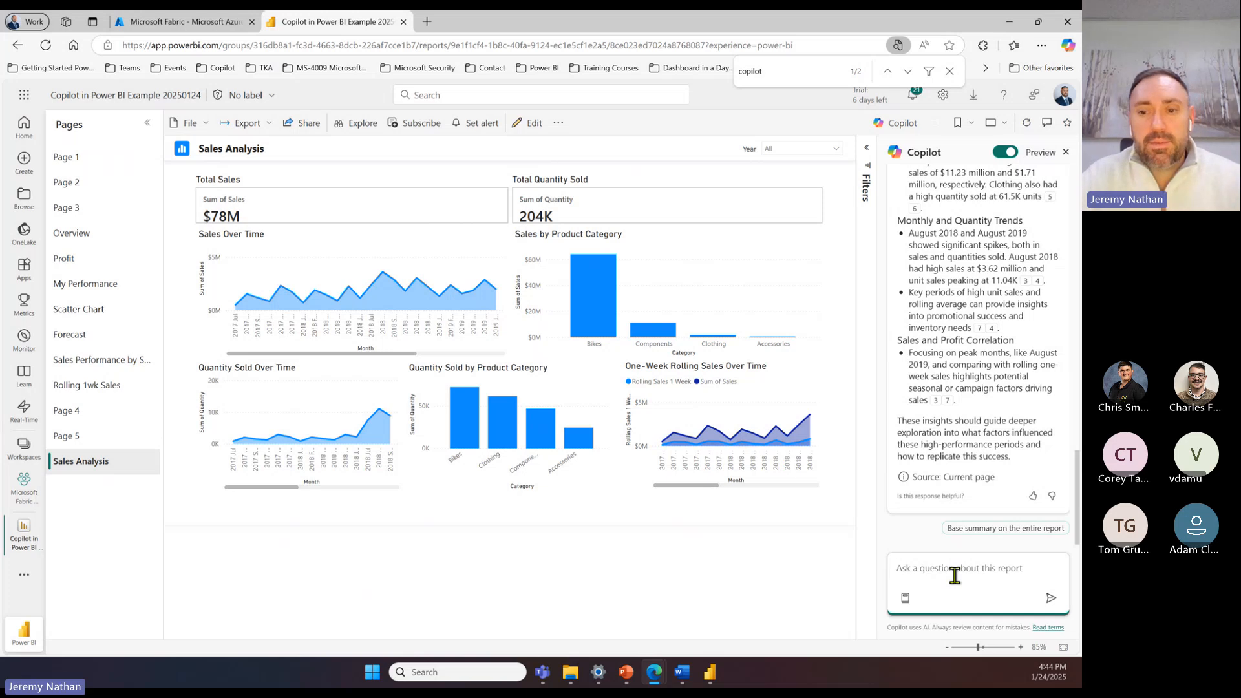
Step: Ask Copilot to "make a report page for salespeople sales by time"
type("make ")
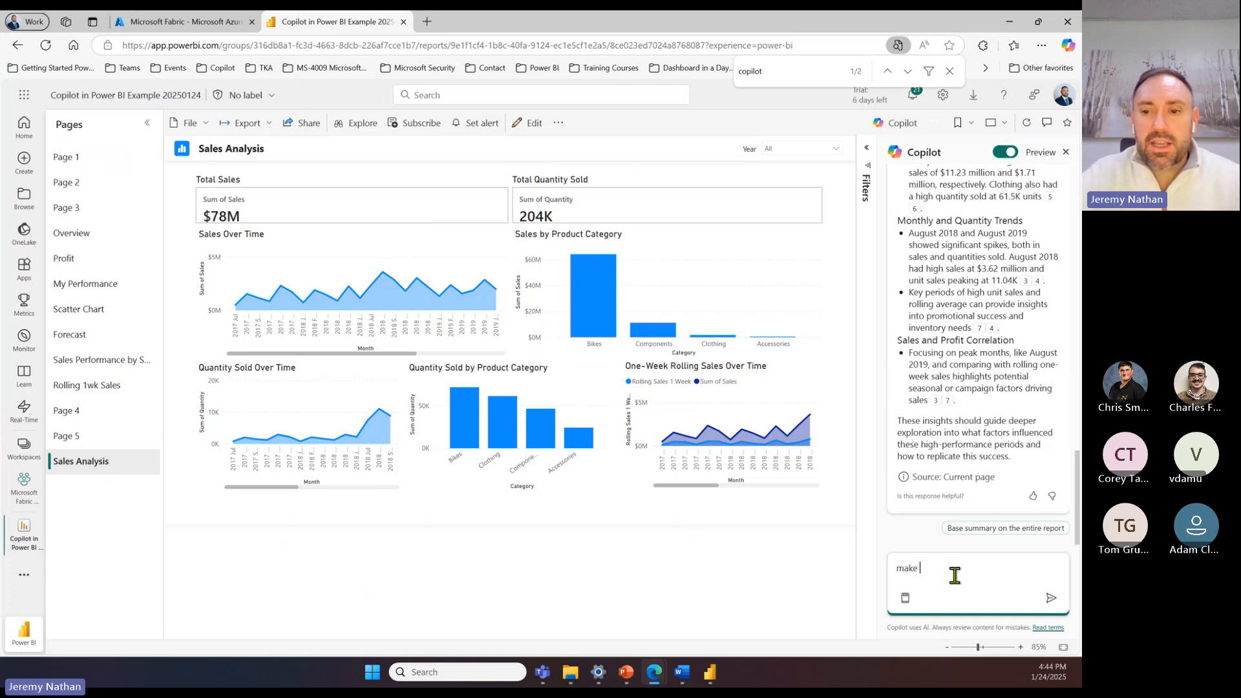
type("a report page for salespeo")
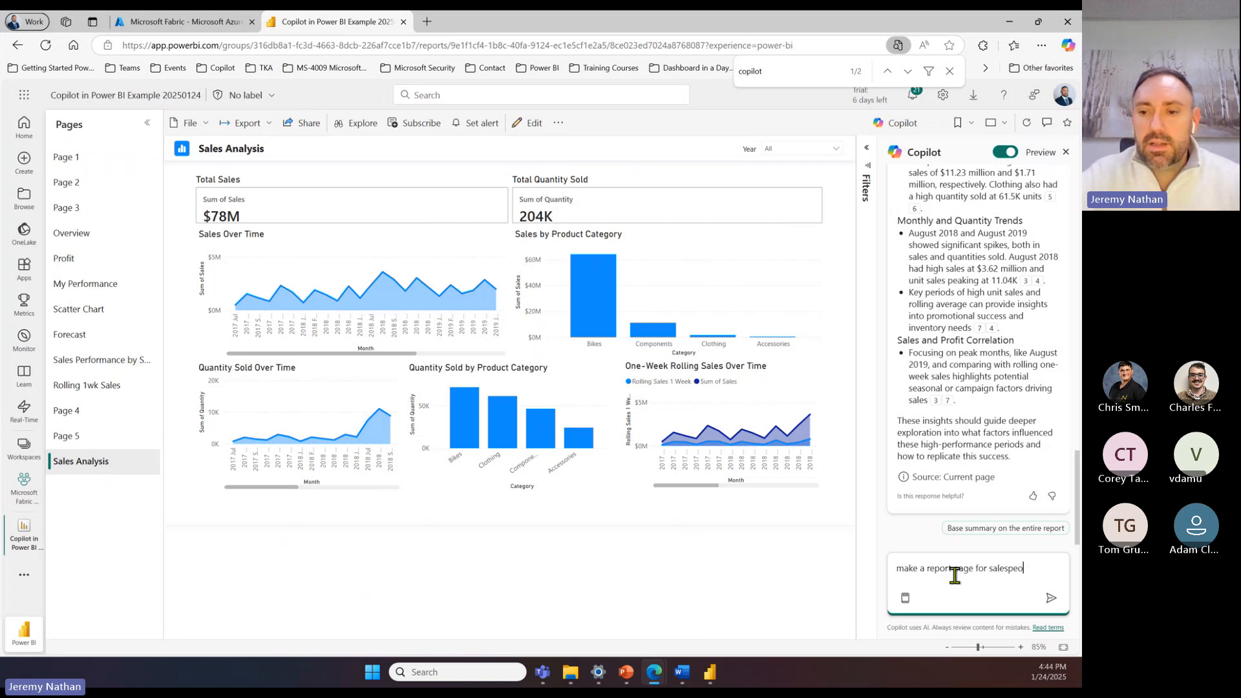
type("ple sales")
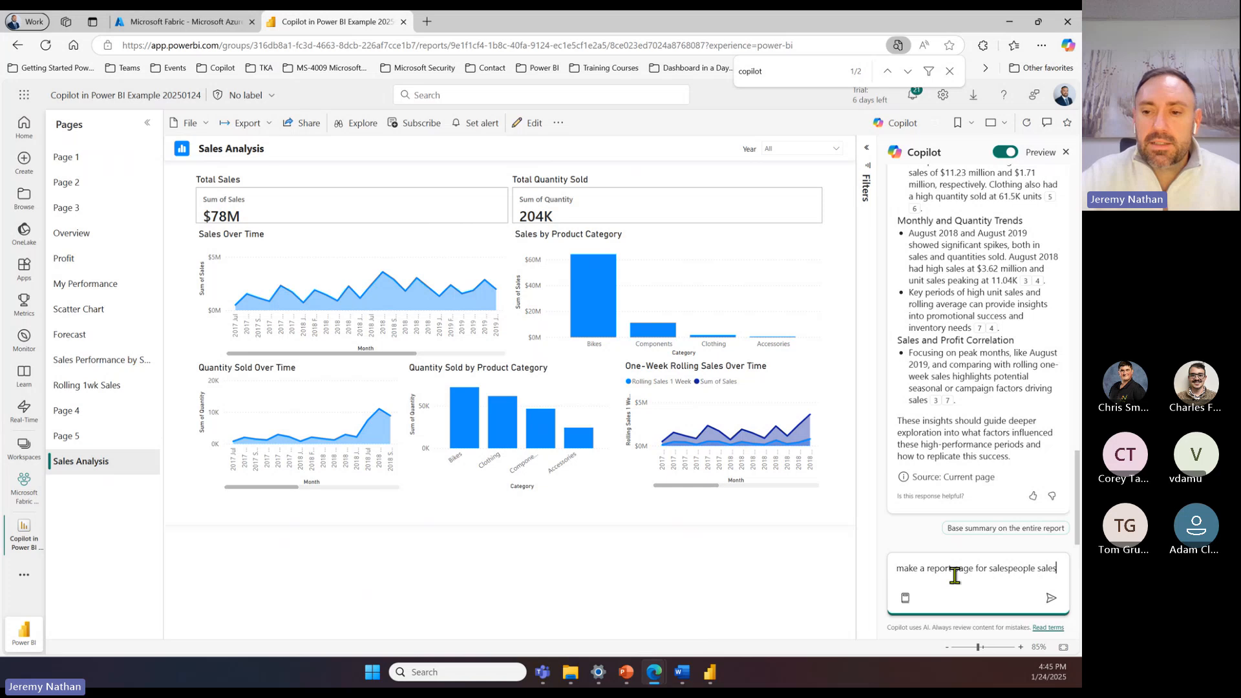
type(" by time")
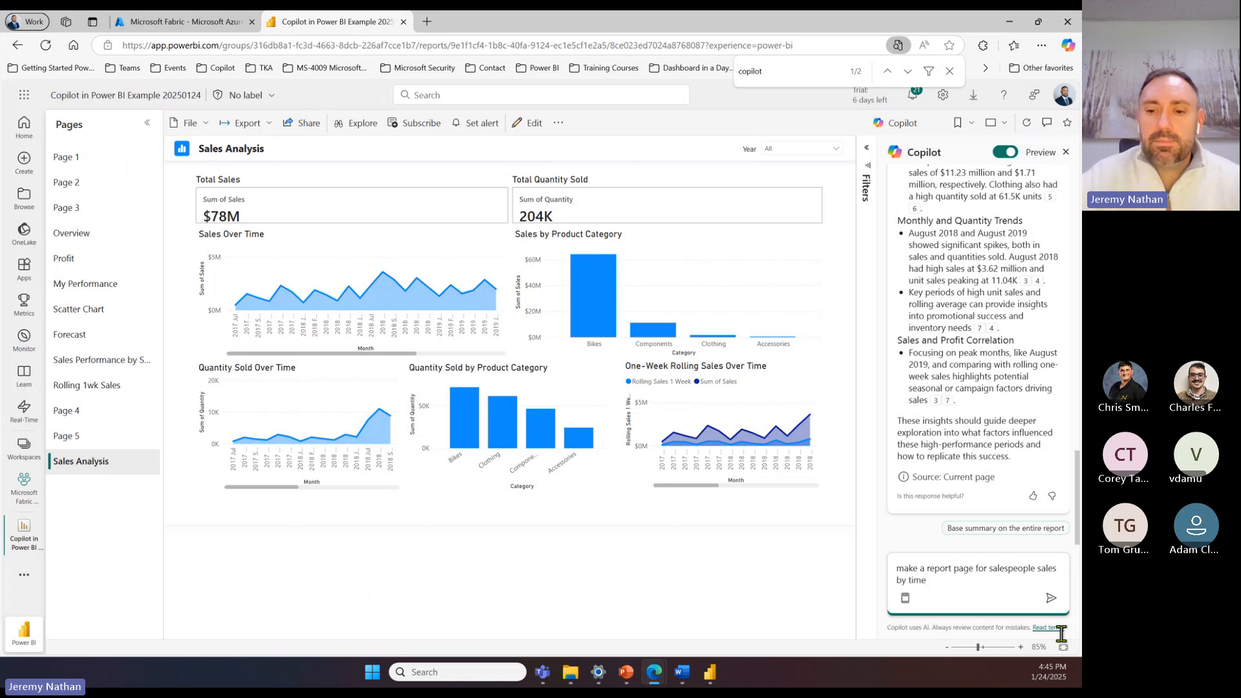
left_click(1050, 597)
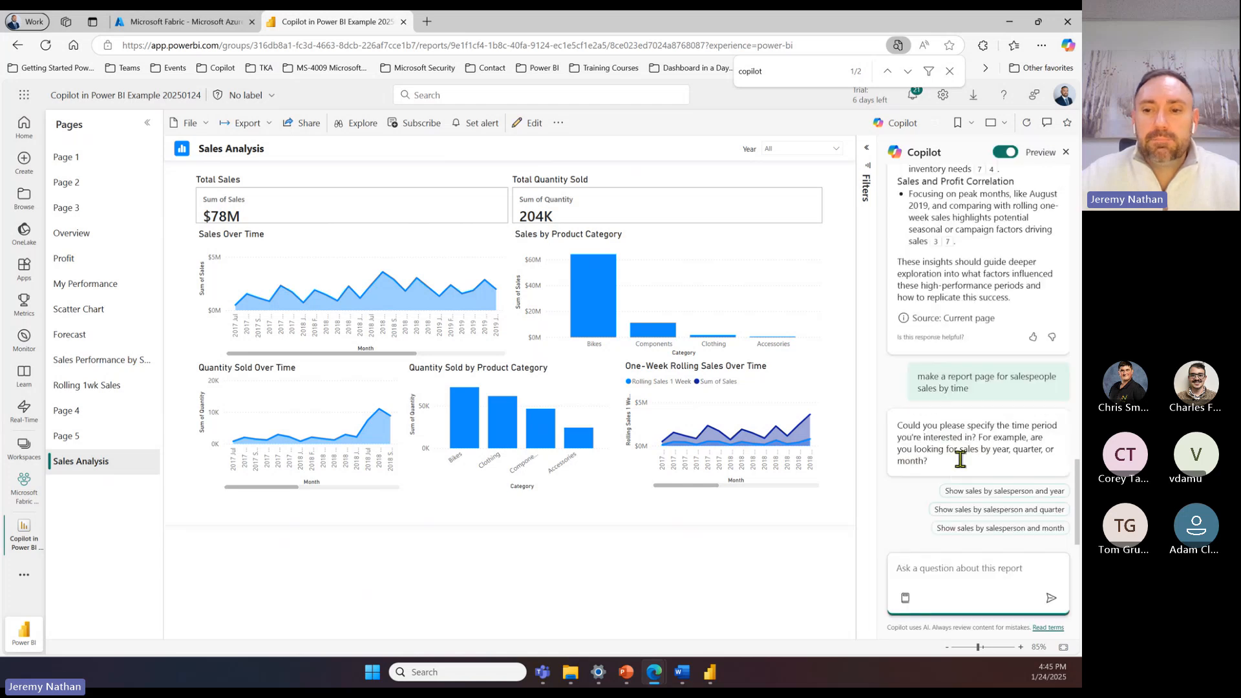
Step: Answer Copilot's question about the time period with "years"
left_click(1040, 429)
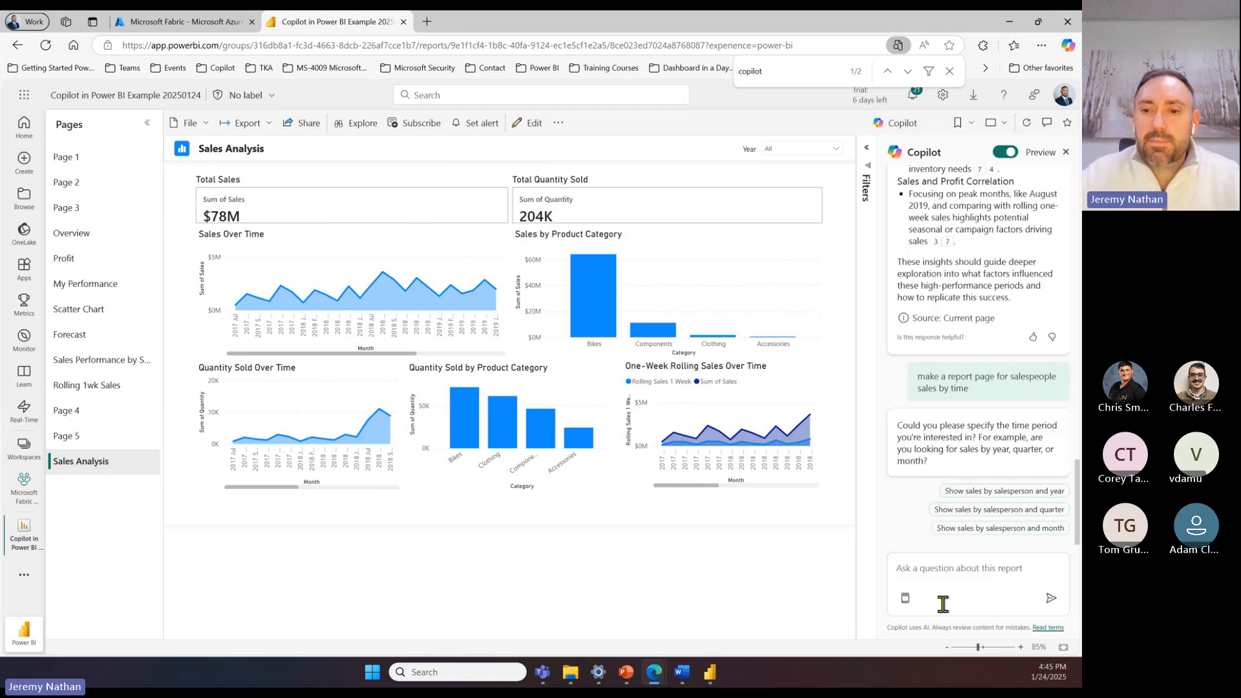
left_click(944, 572)
type("d")
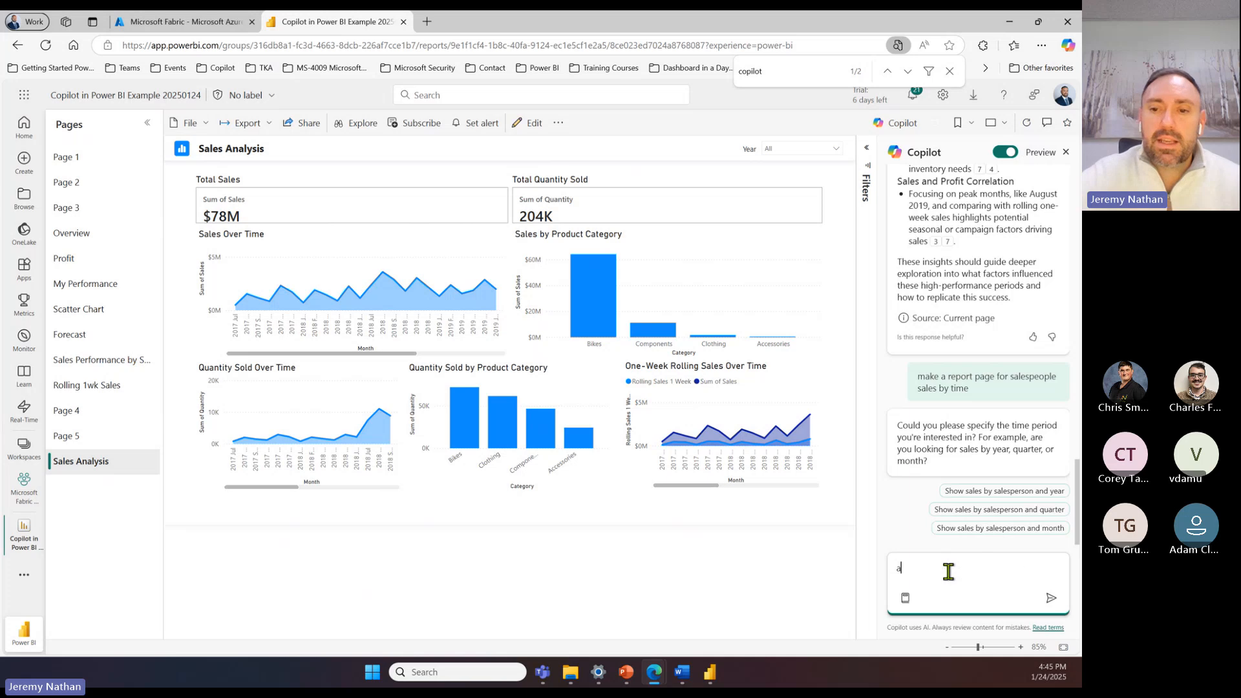
key("BackSpace")
type("years")
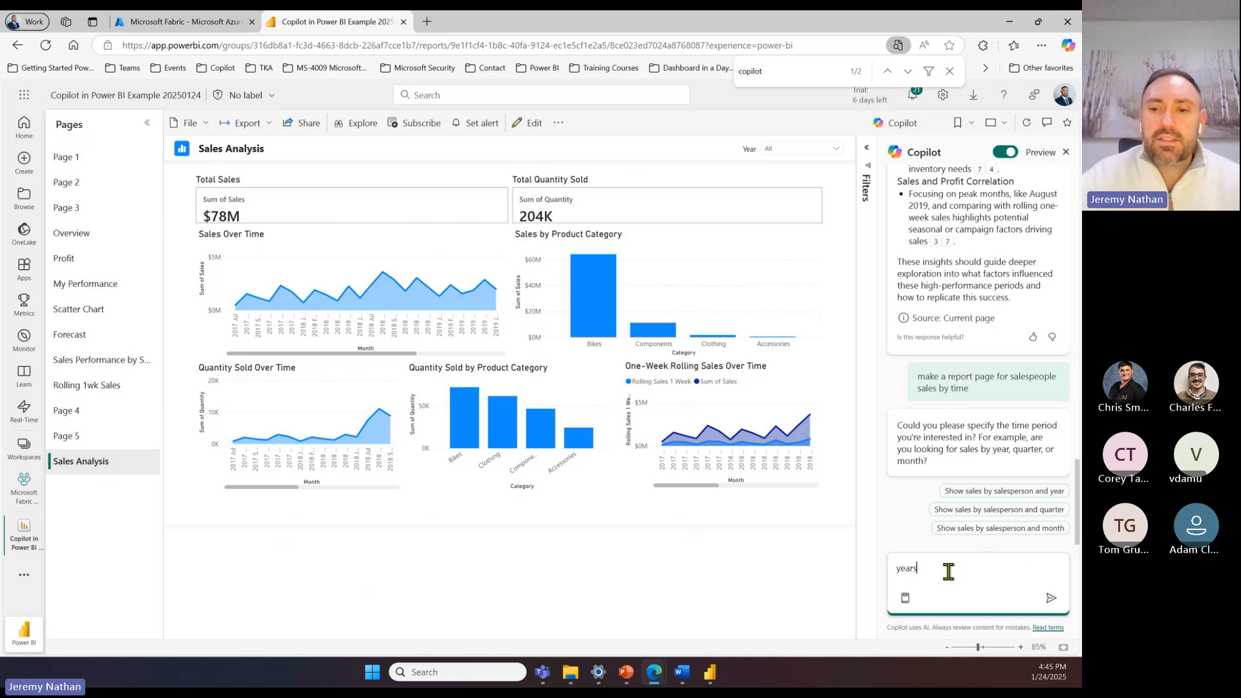
left_click(1051, 598)
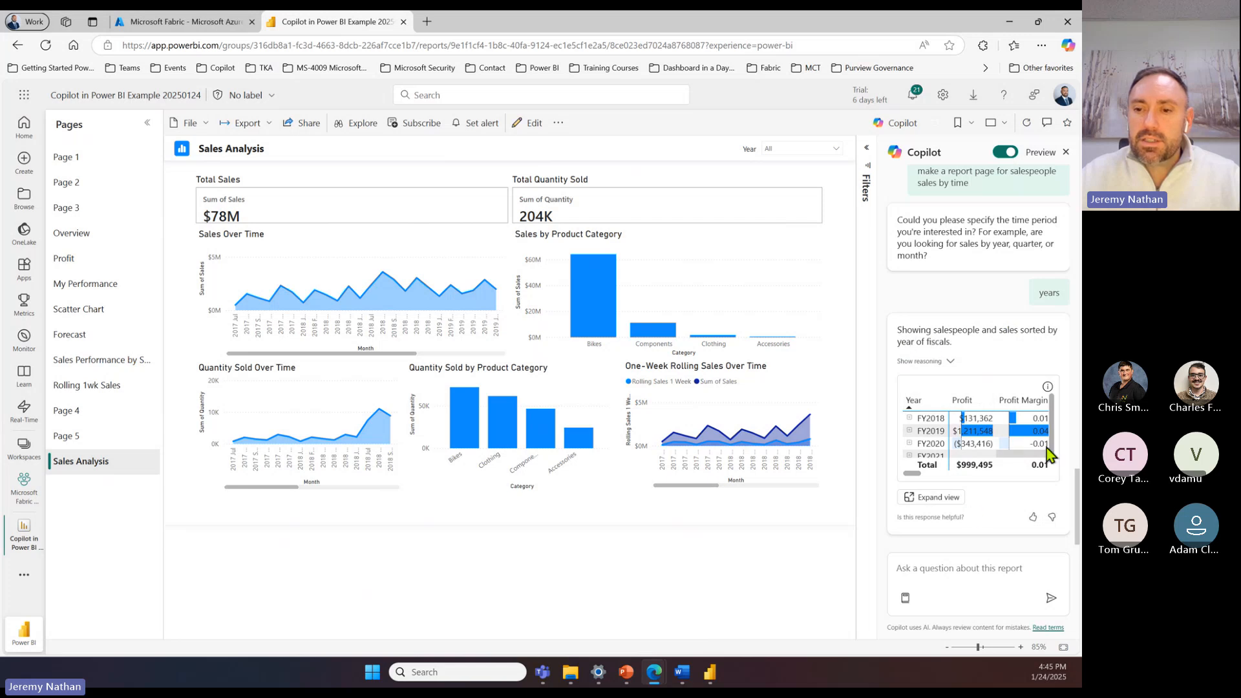
Step: Show the reasoning behind Copilot's salespeople answer, and open its table in the expanded view
left_click(948, 361)
scroll(950, 439, "down", 1)
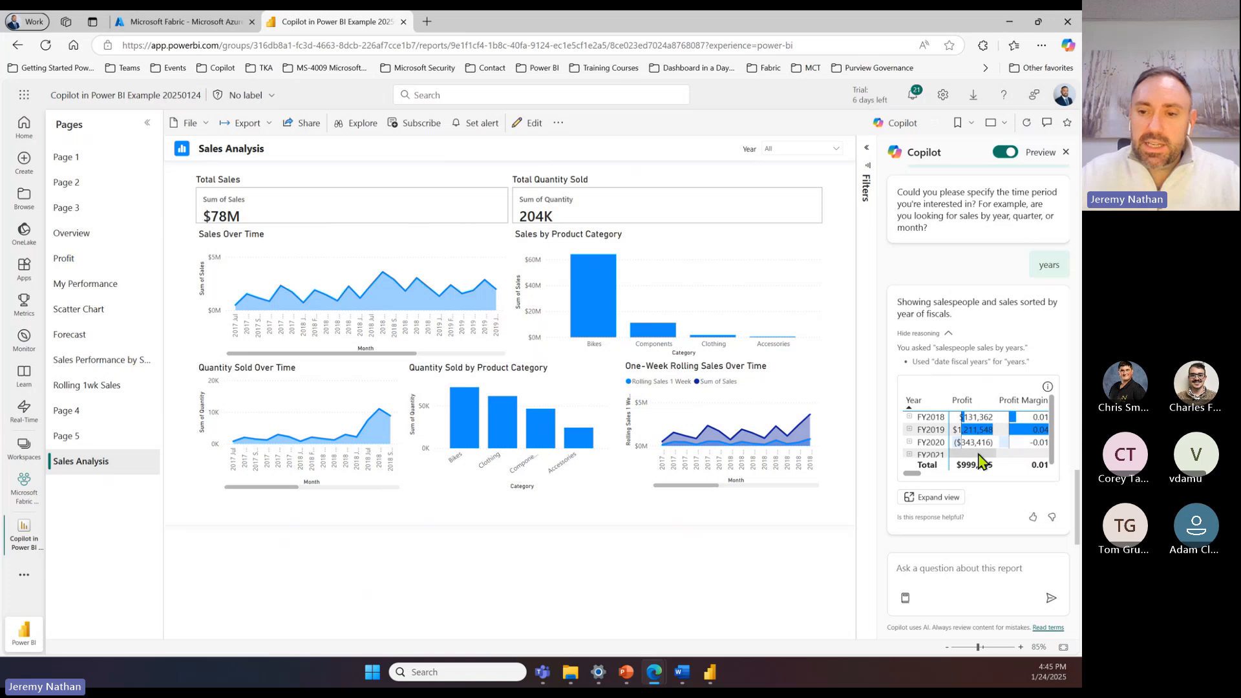
left_click(931, 499)
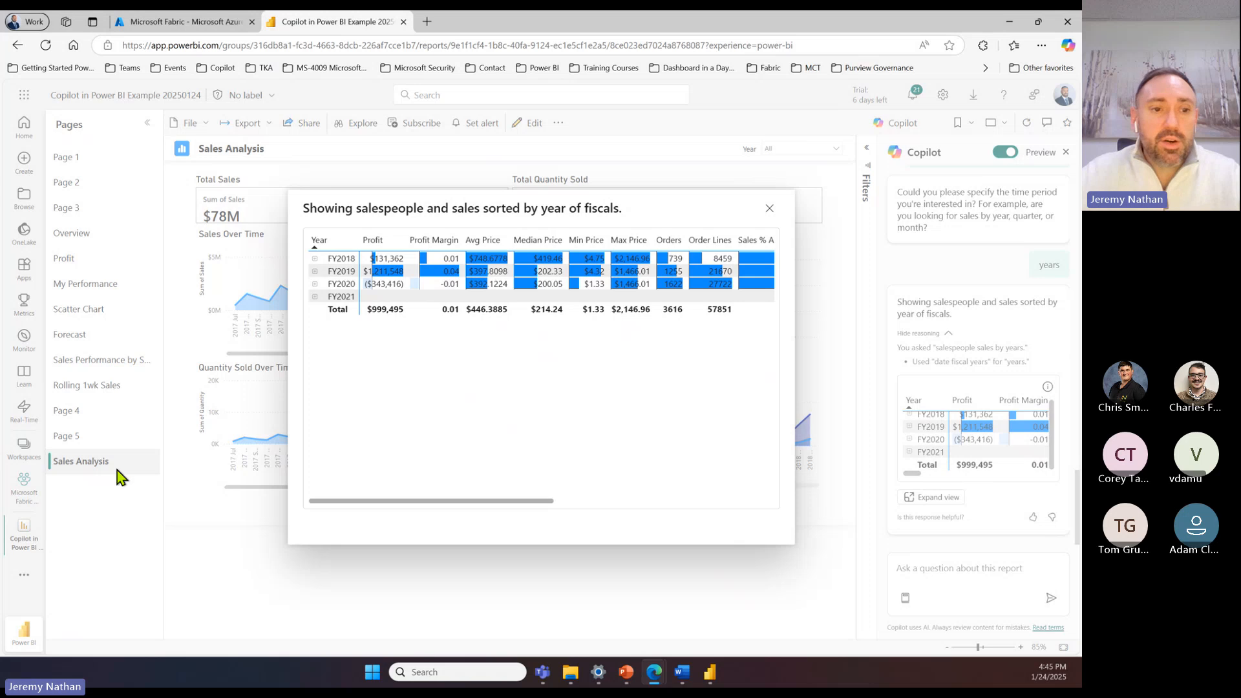
Step: Expand FY2018 to its salespeople and sort the table by Profit in descending order
left_click(315, 258)
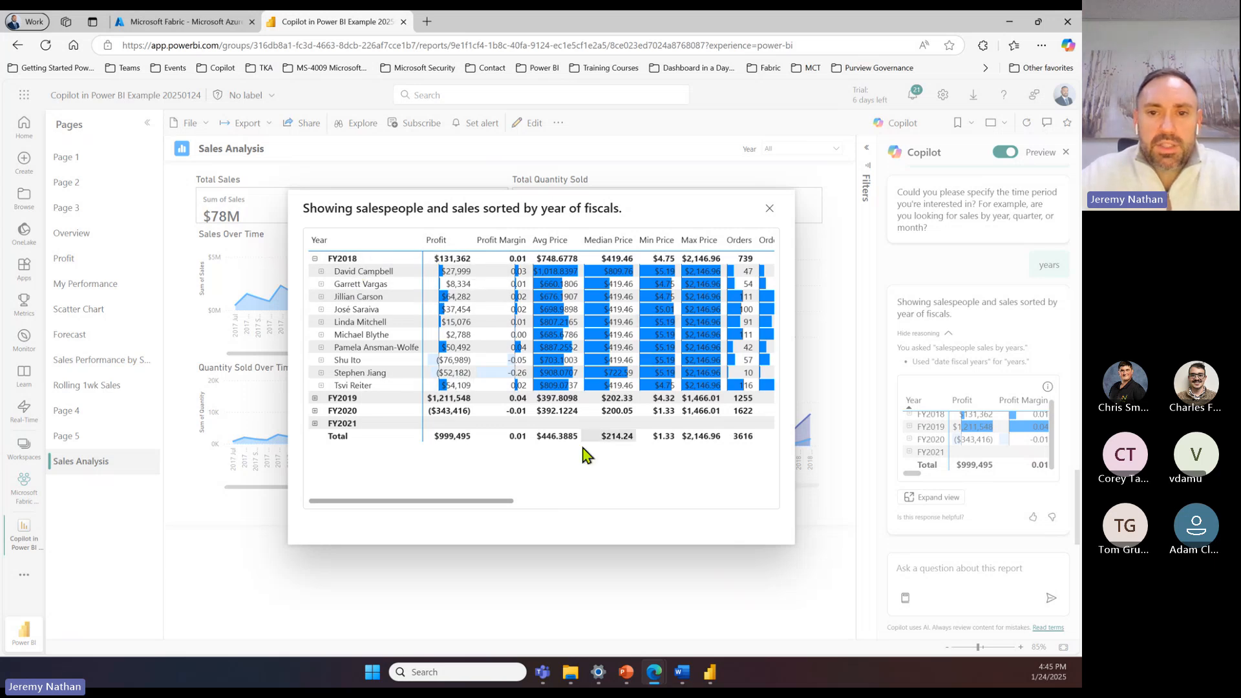
left_click(433, 240)
left_click(433, 241)
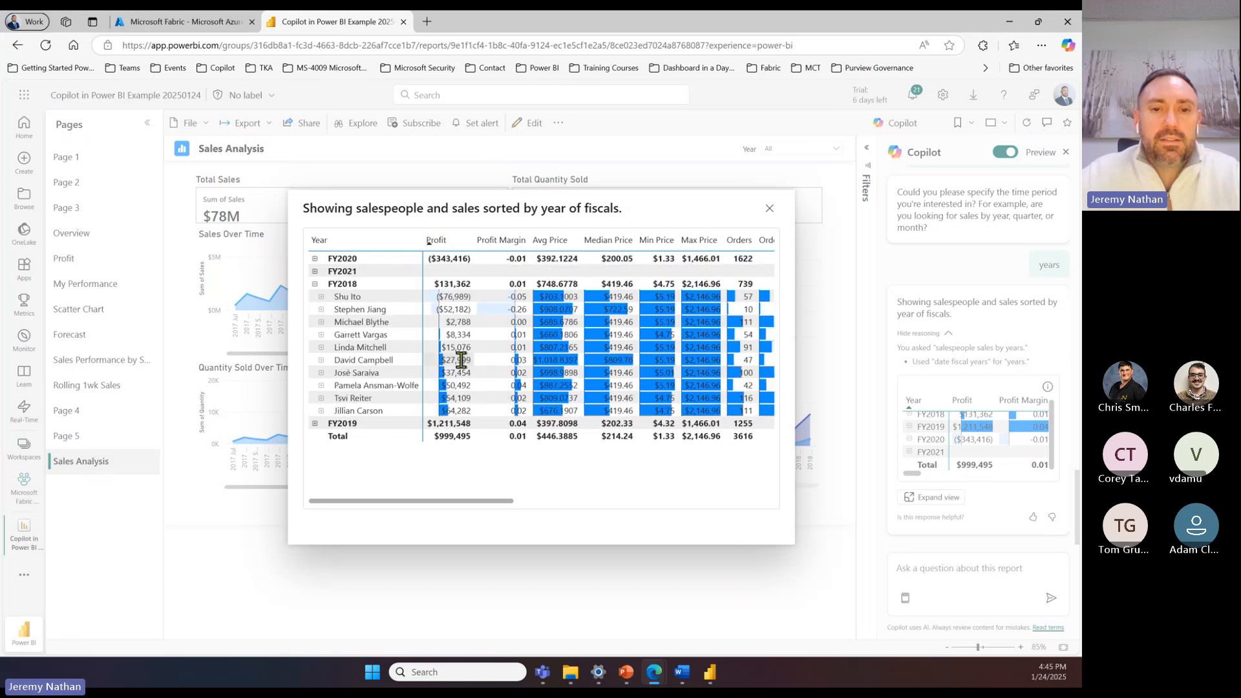
left_click(431, 243)
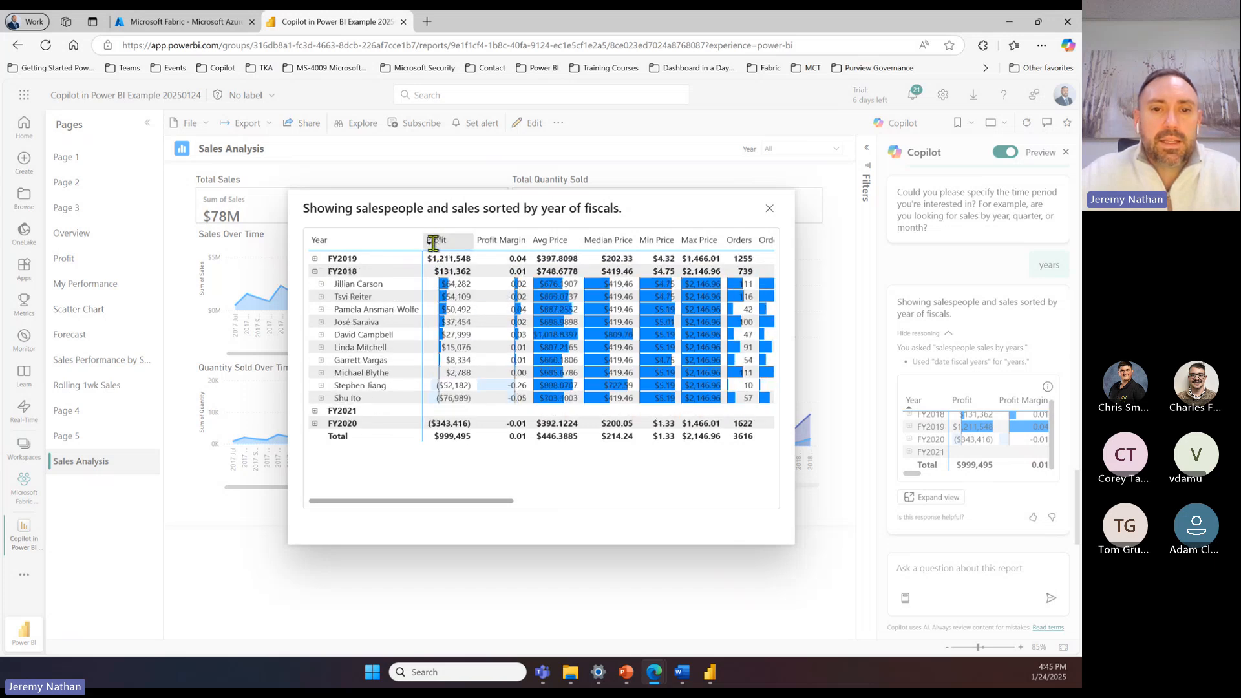
Step: Collapse FY2018, expand FY2019 and FY2018 to compare their salespeople, and close the expanded table
left_click(316, 271)
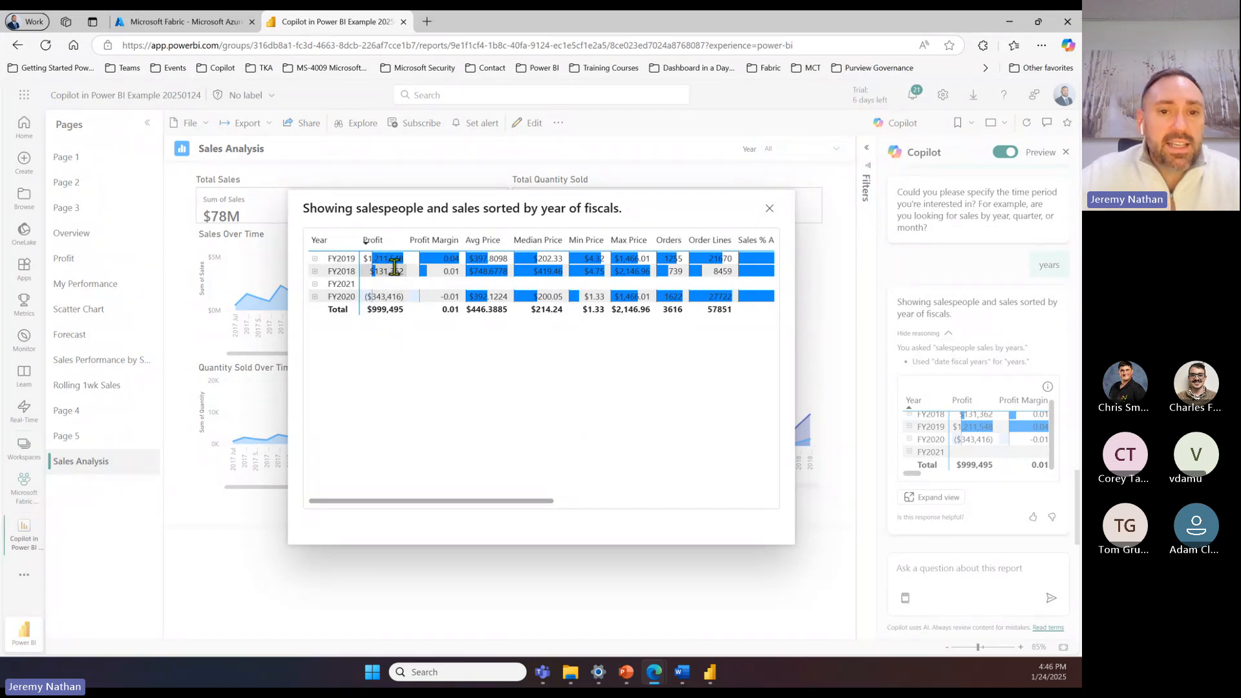
left_click(316, 259)
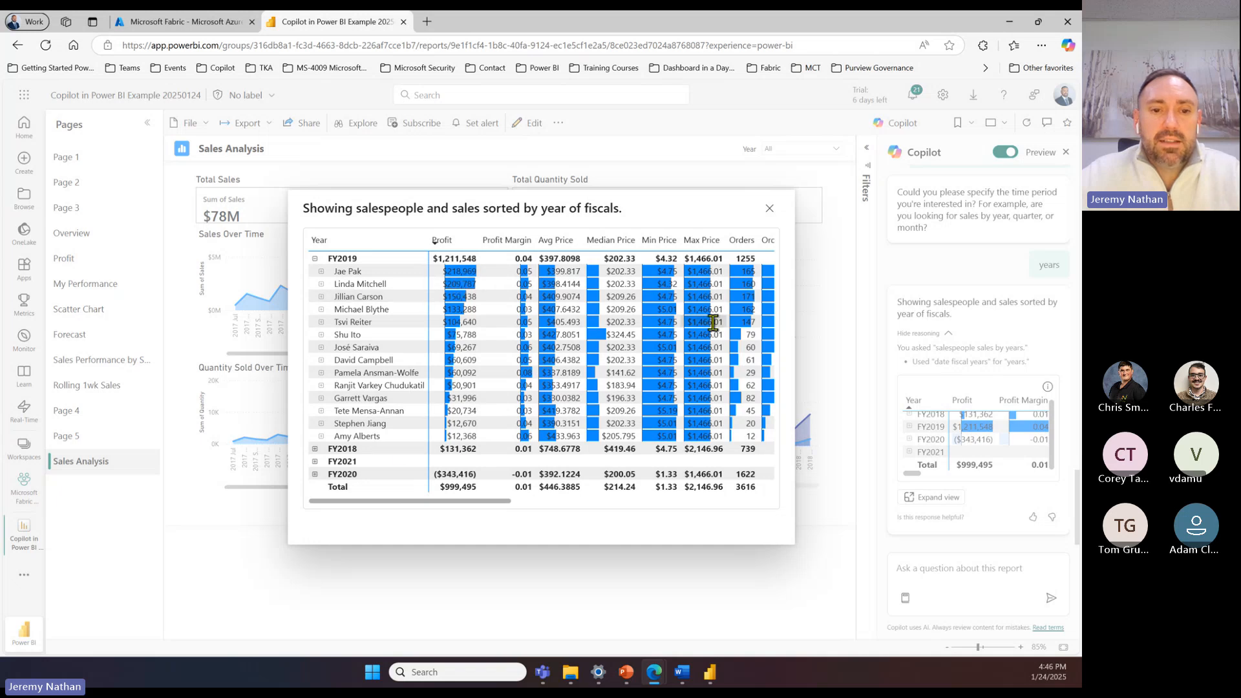
left_click(315, 448)
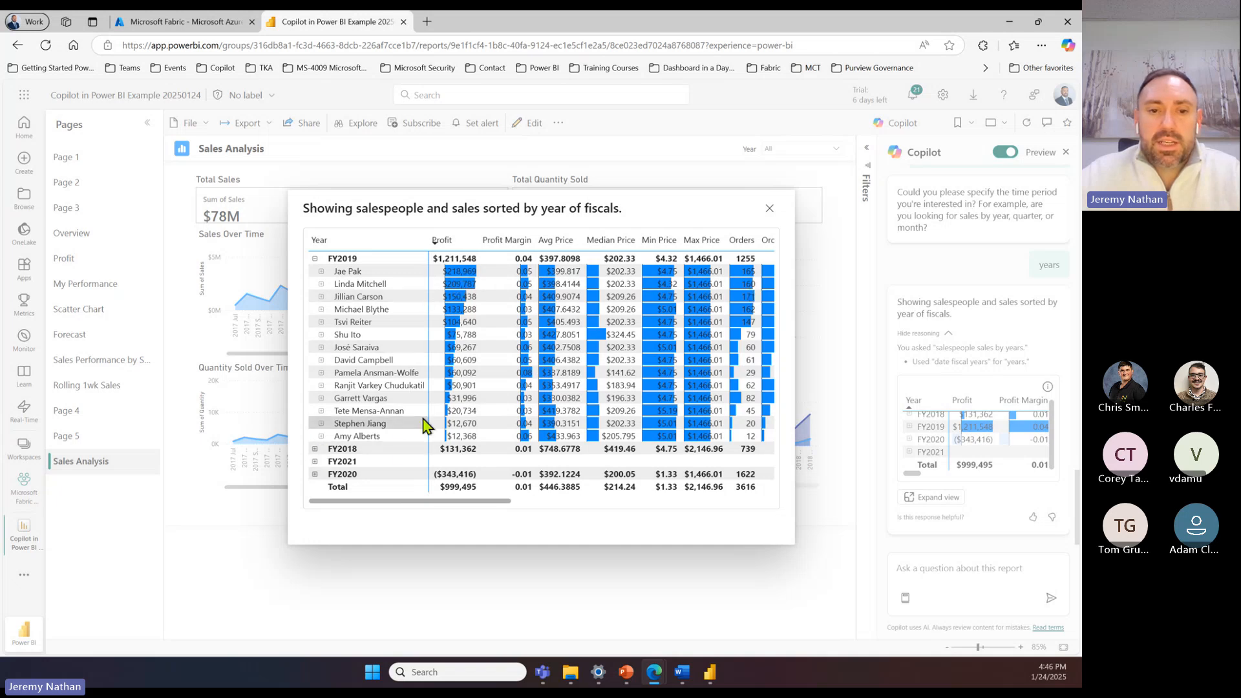
scroll(423, 355, "down", 3)
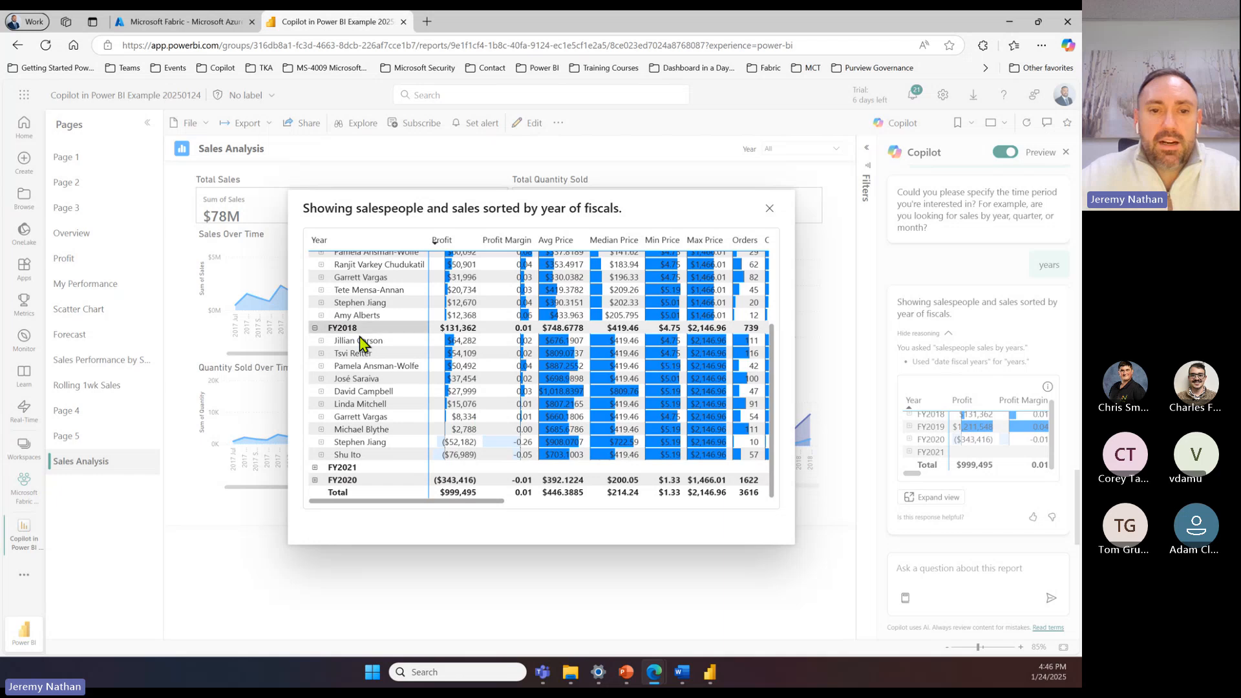
scroll(577, 431, "up", 3)
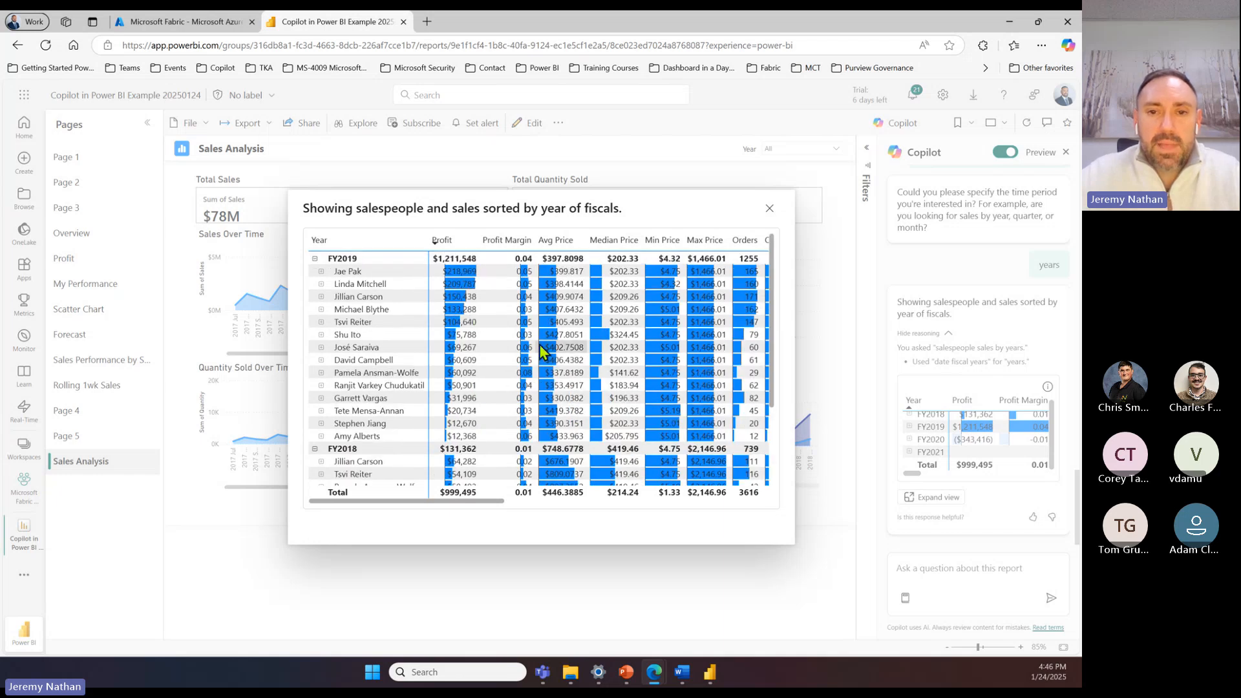
left_click(769, 209)
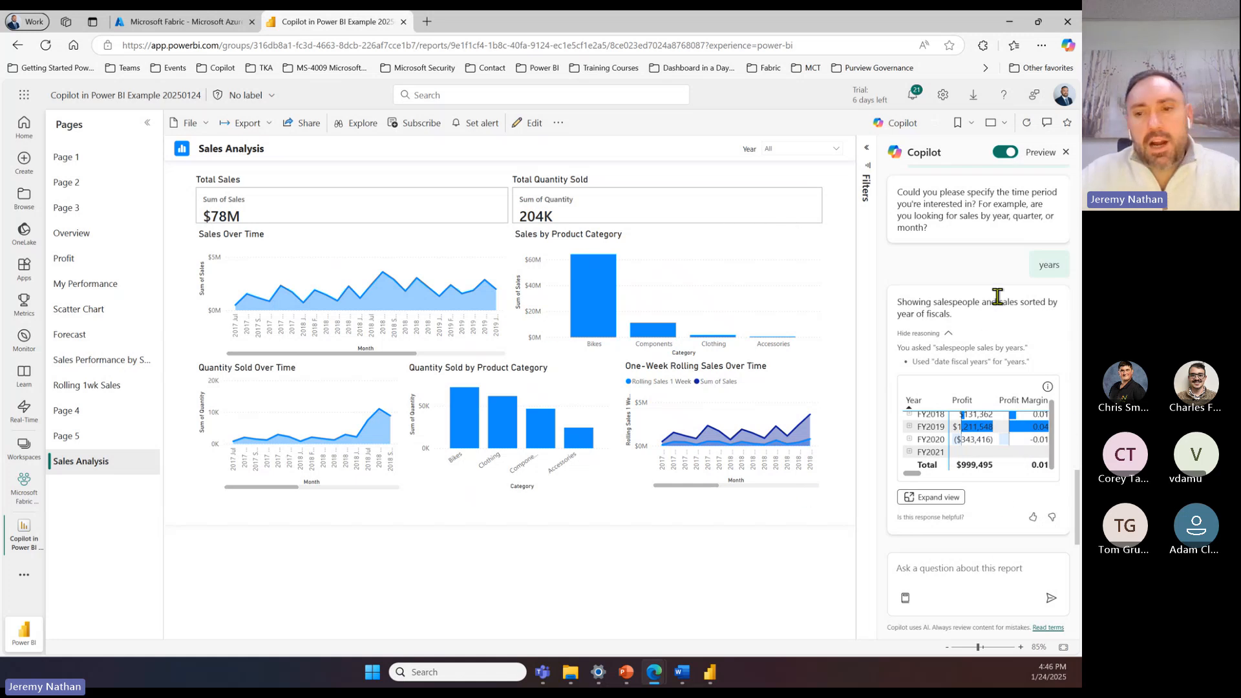
Step: Look back over Copilot's key insights, then reopen the expanded salespeople table for another look and close it
scroll(997, 288, "up", 6)
scroll(988, 312, "up", 4)
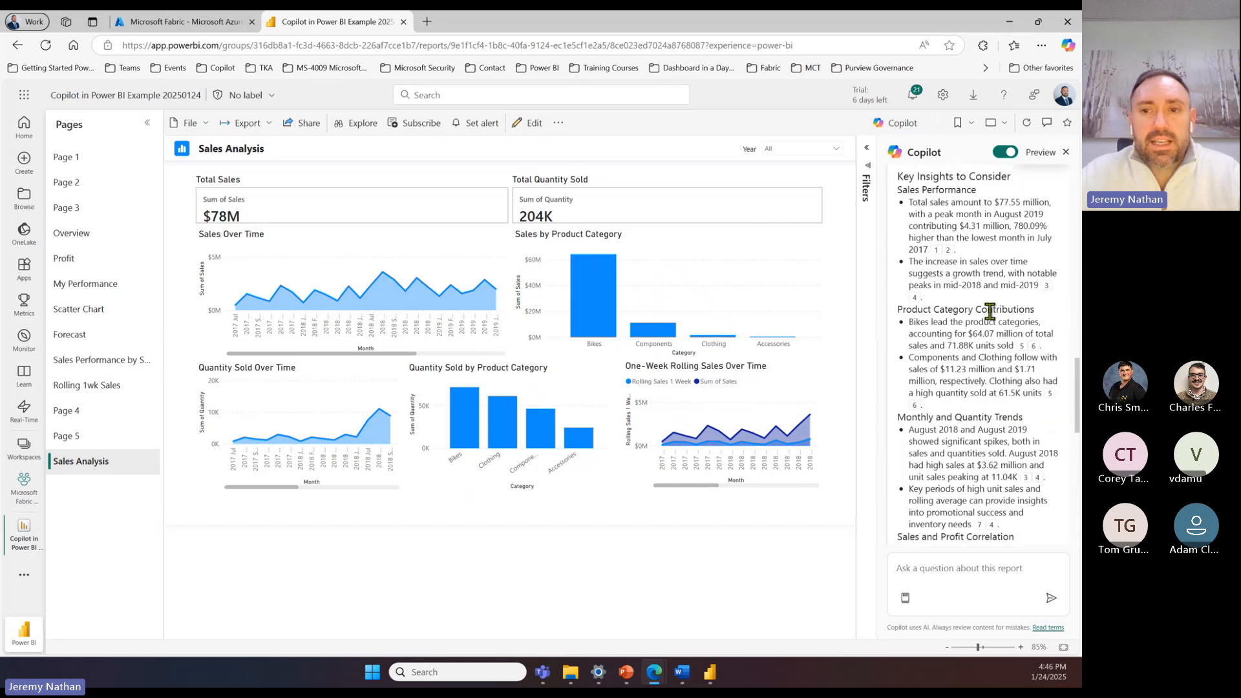
scroll(925, 422, "down", 10)
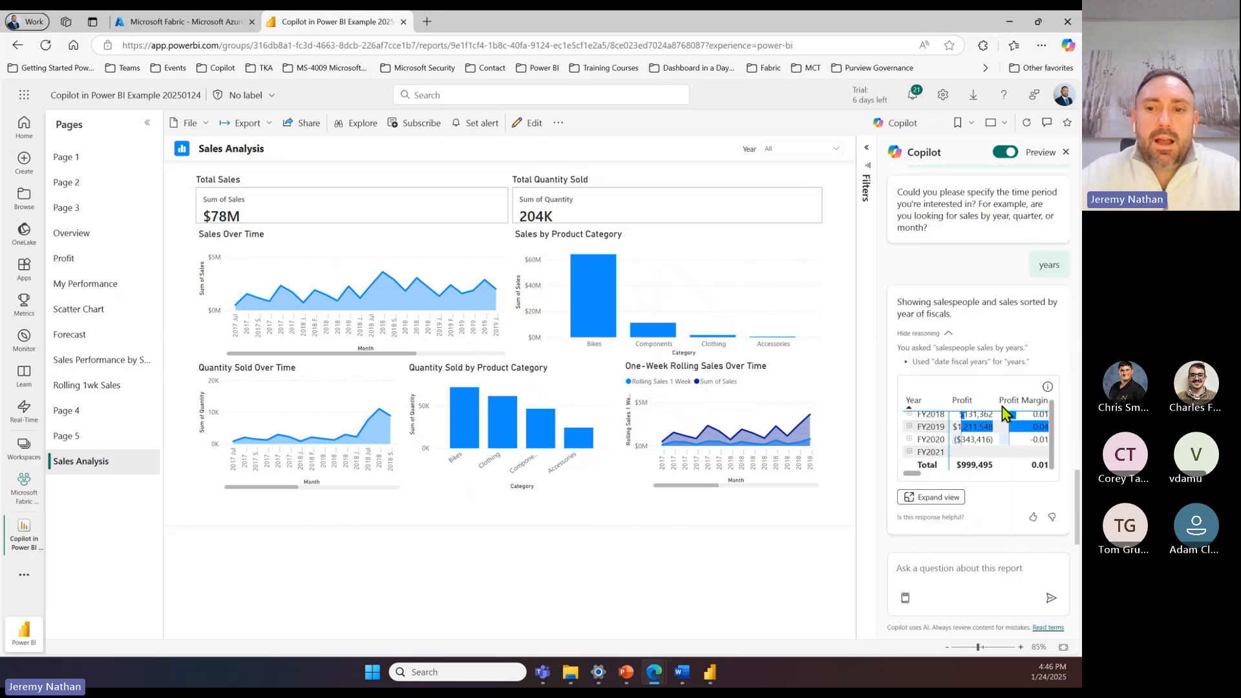
left_click(937, 506)
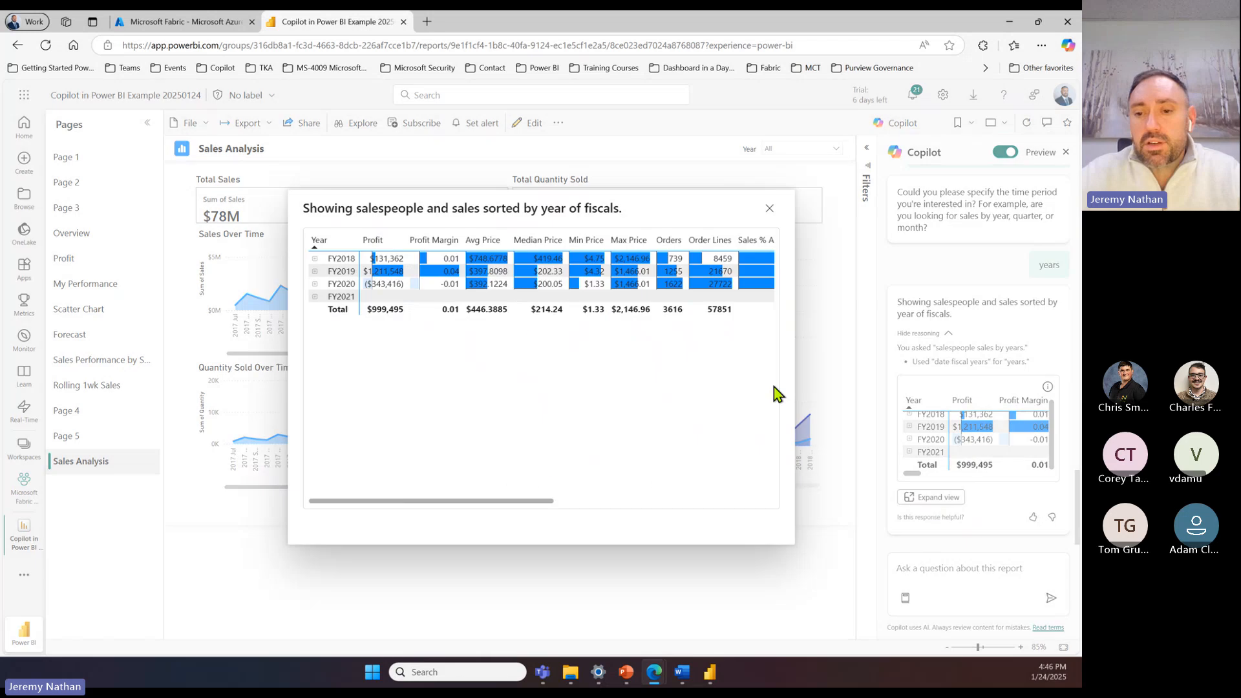
left_click(770, 211)
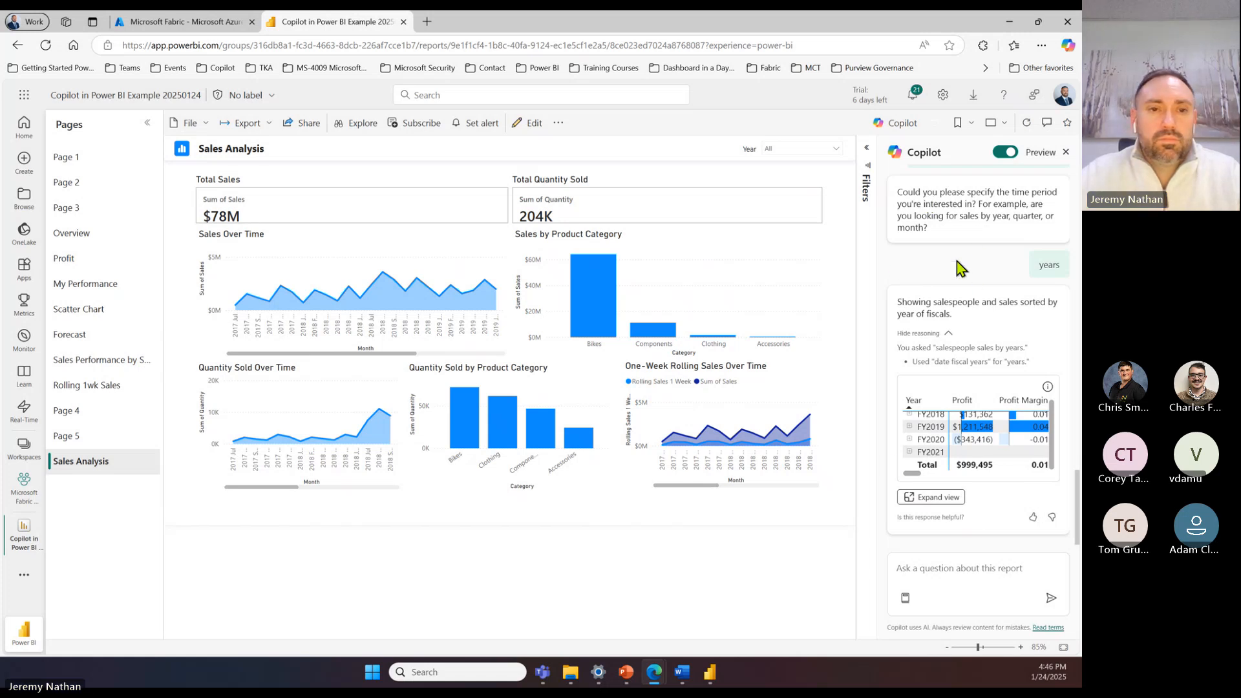
Step: Open the Canada Dashboard from the Microsoft Fabric Workspace
left_click(24, 452)
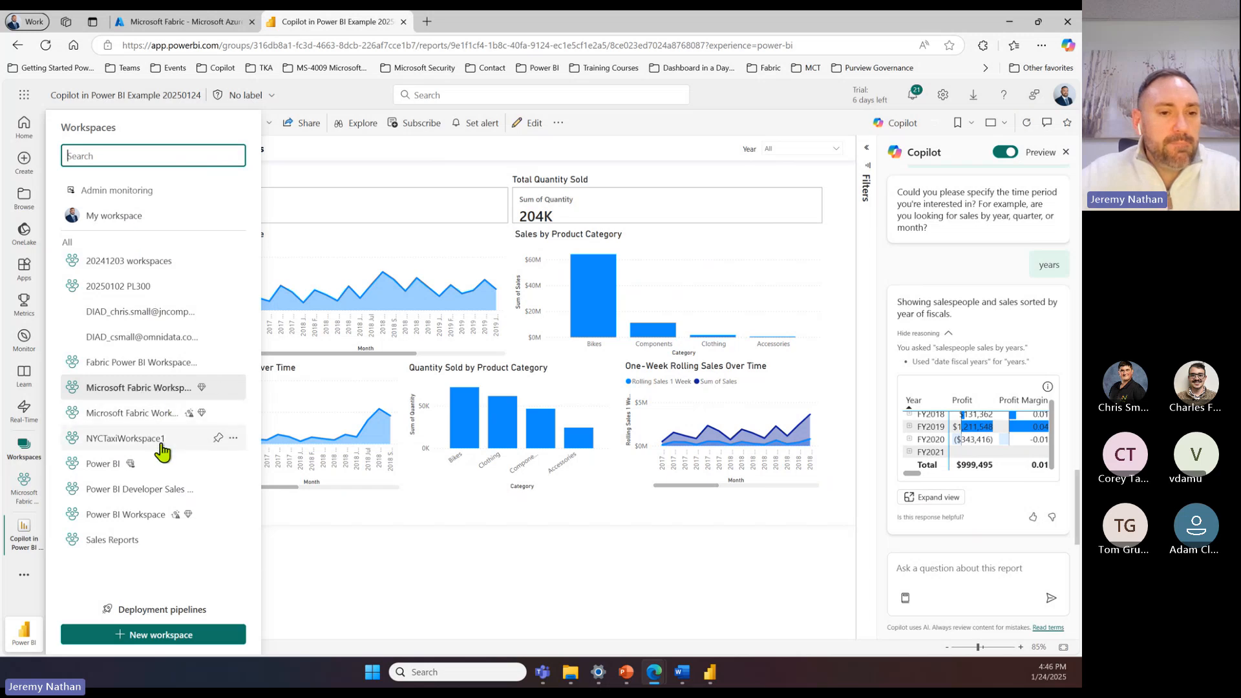
left_click(140, 394)
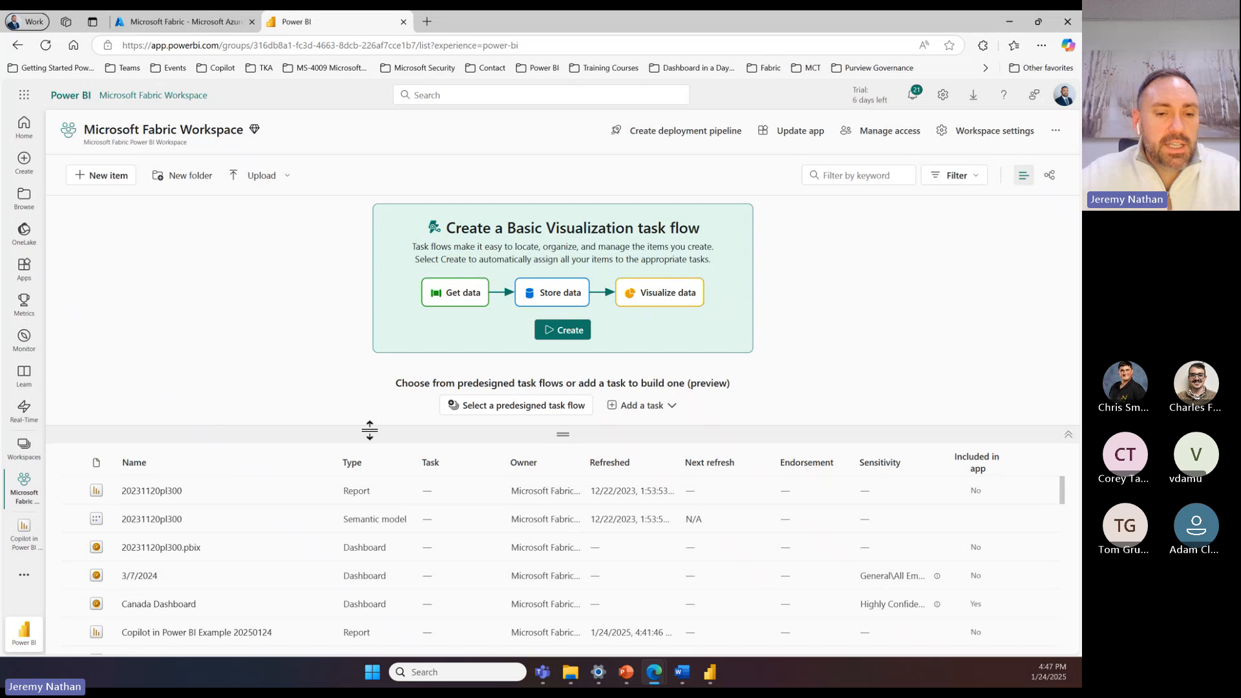
scroll(353, 535, "down", 2)
scroll(343, 554, "down", 4)
scroll(319, 560, "up", 5)
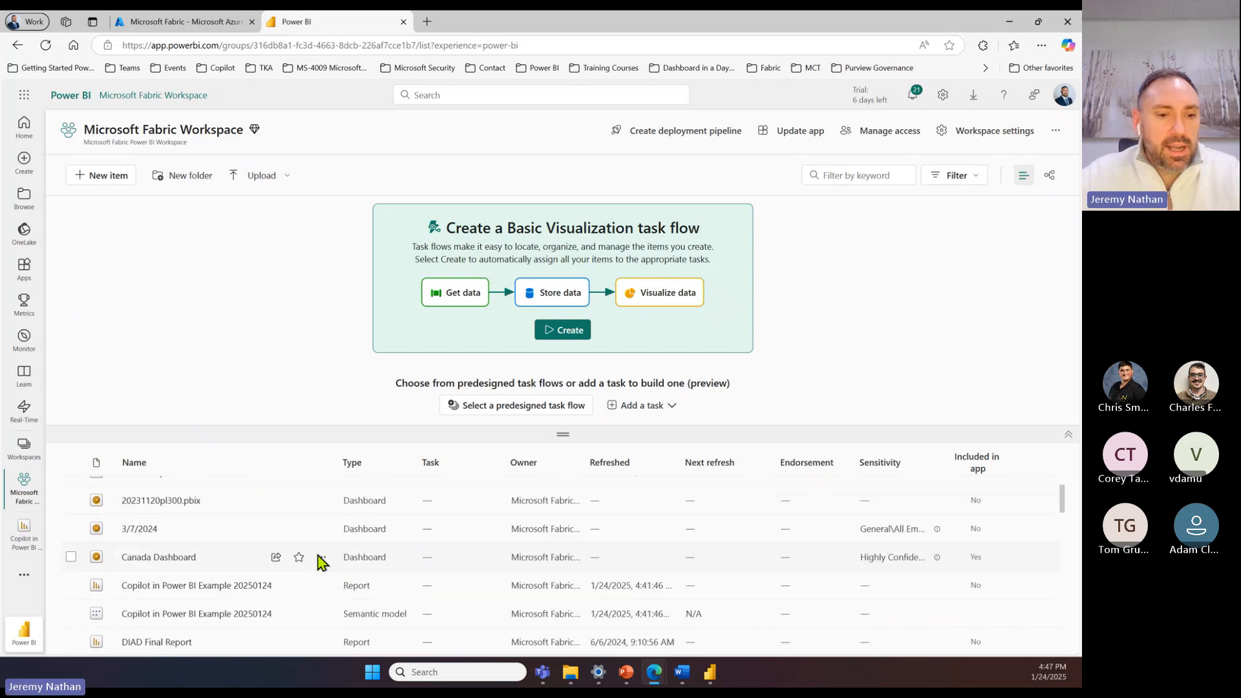
left_click(159, 604)
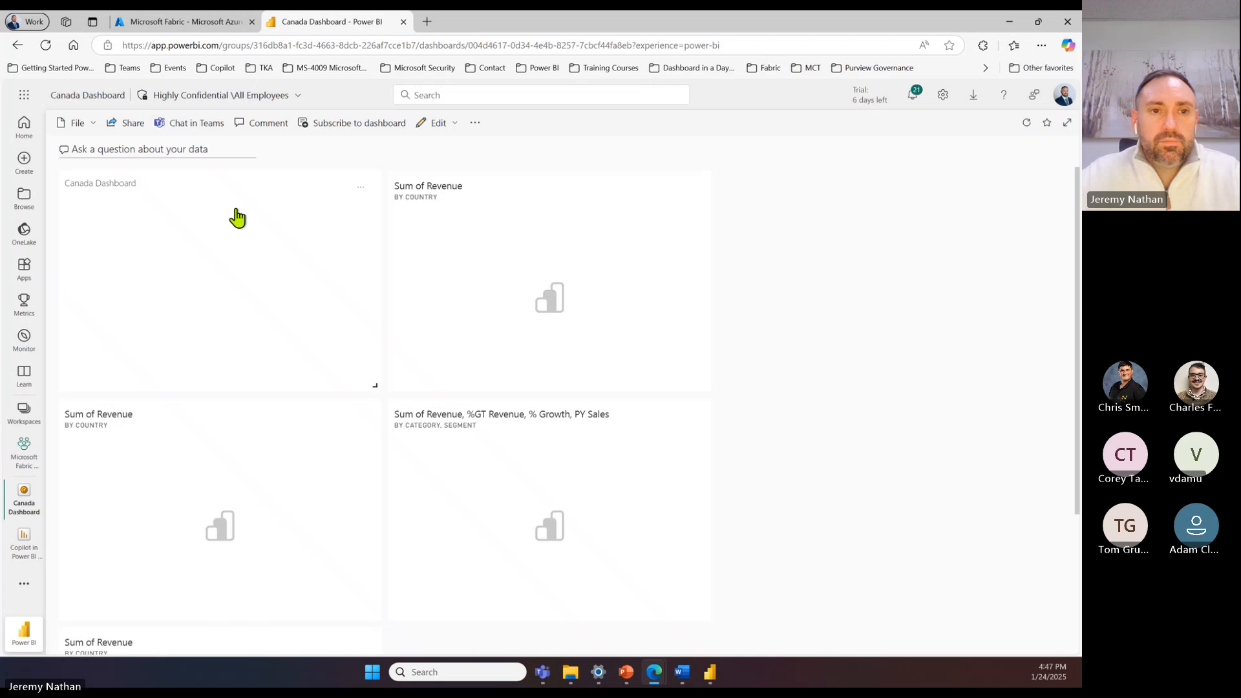
Step: Ask the Canada Dashboard's Q&A "which country has the most sales?"
left_click(157, 149)
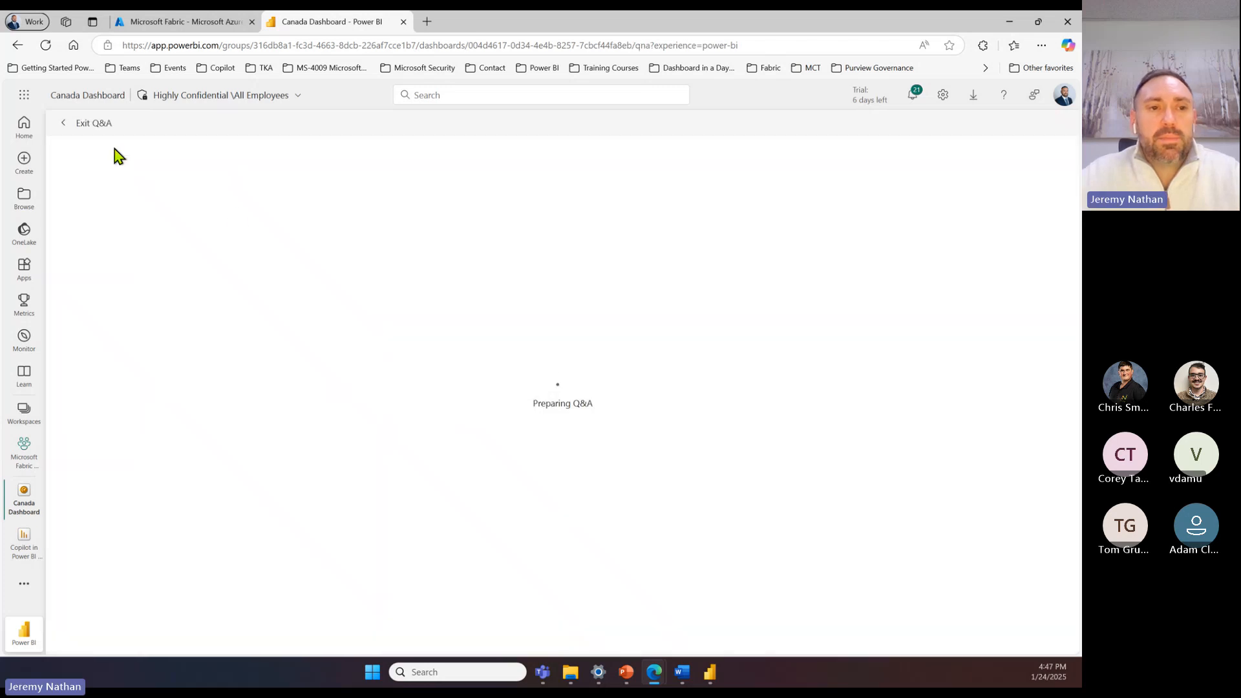
left_click(72, 125)
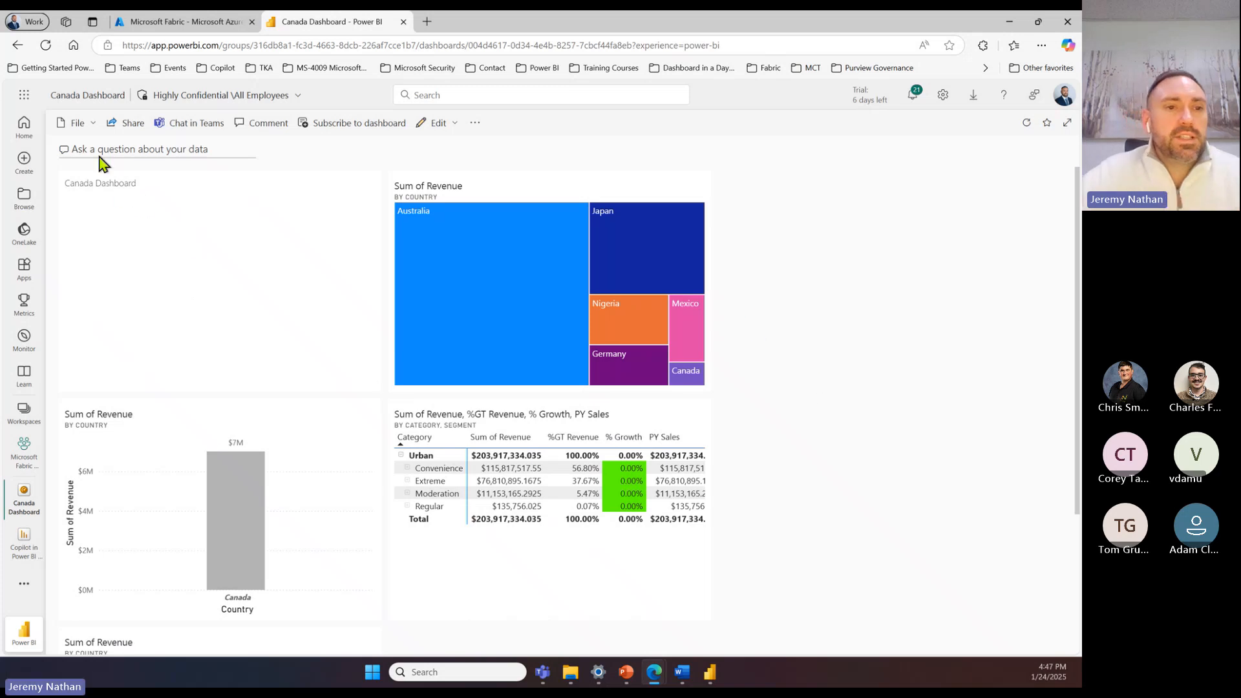
left_click(152, 150)
type("which ")
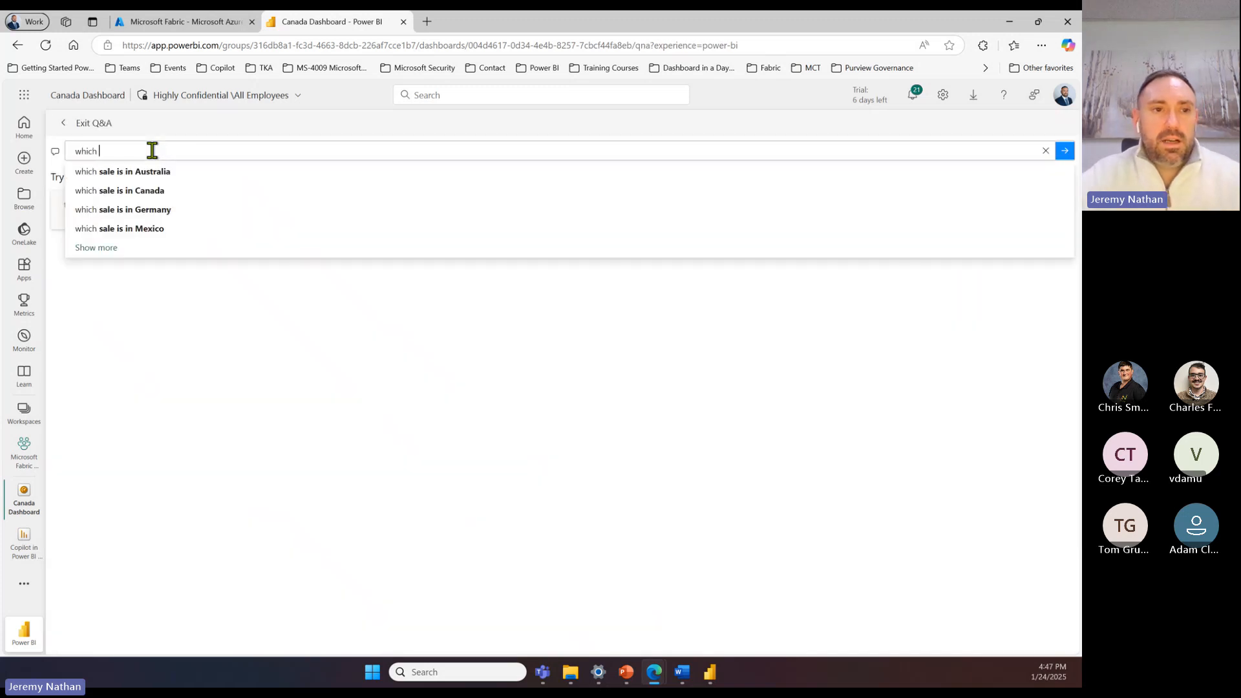
type("country h")
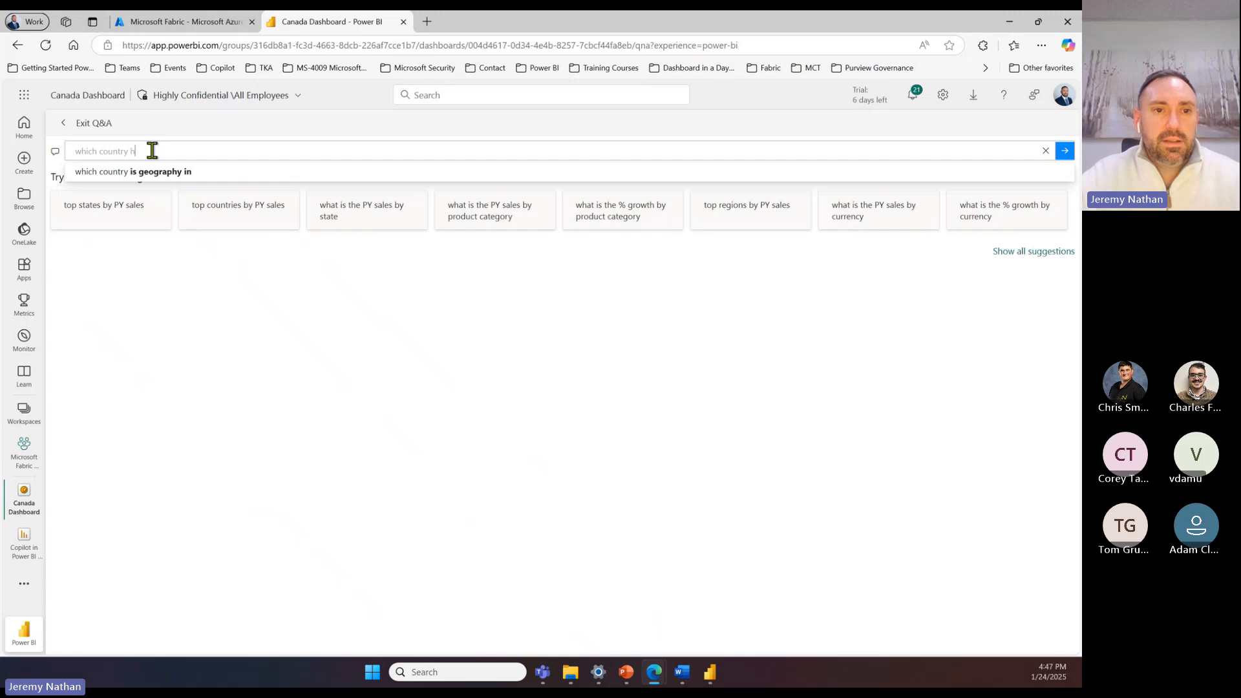
type("as the most s")
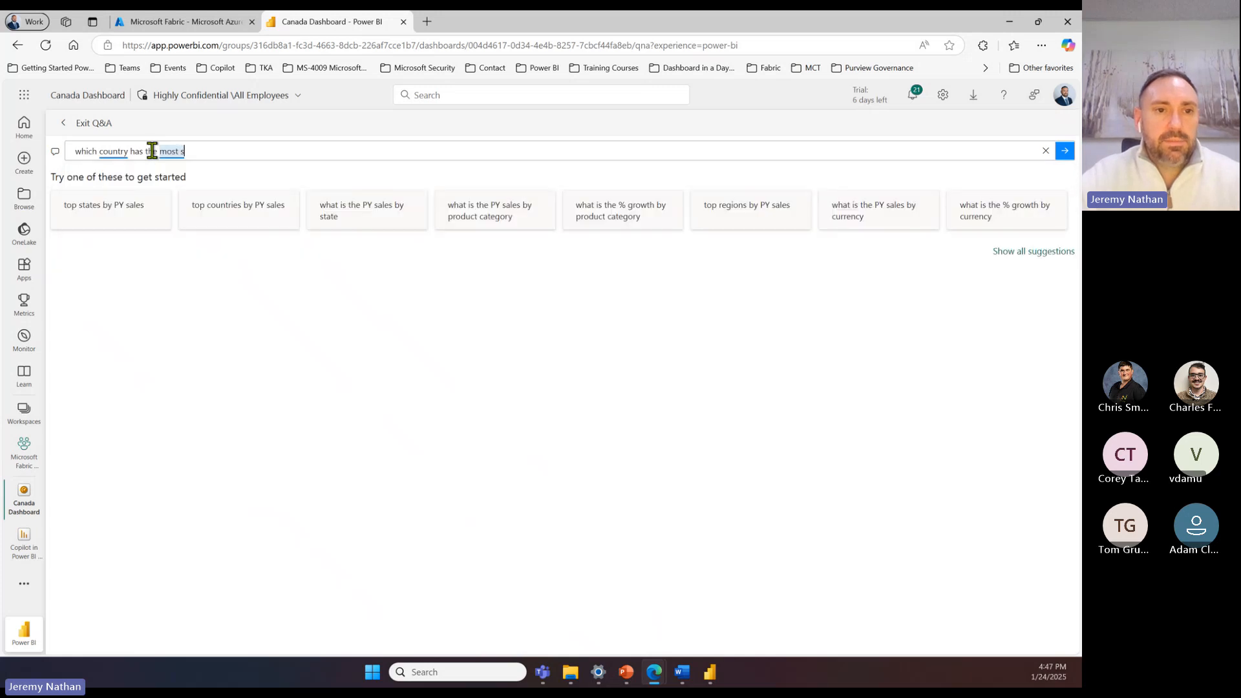
type("lles?")
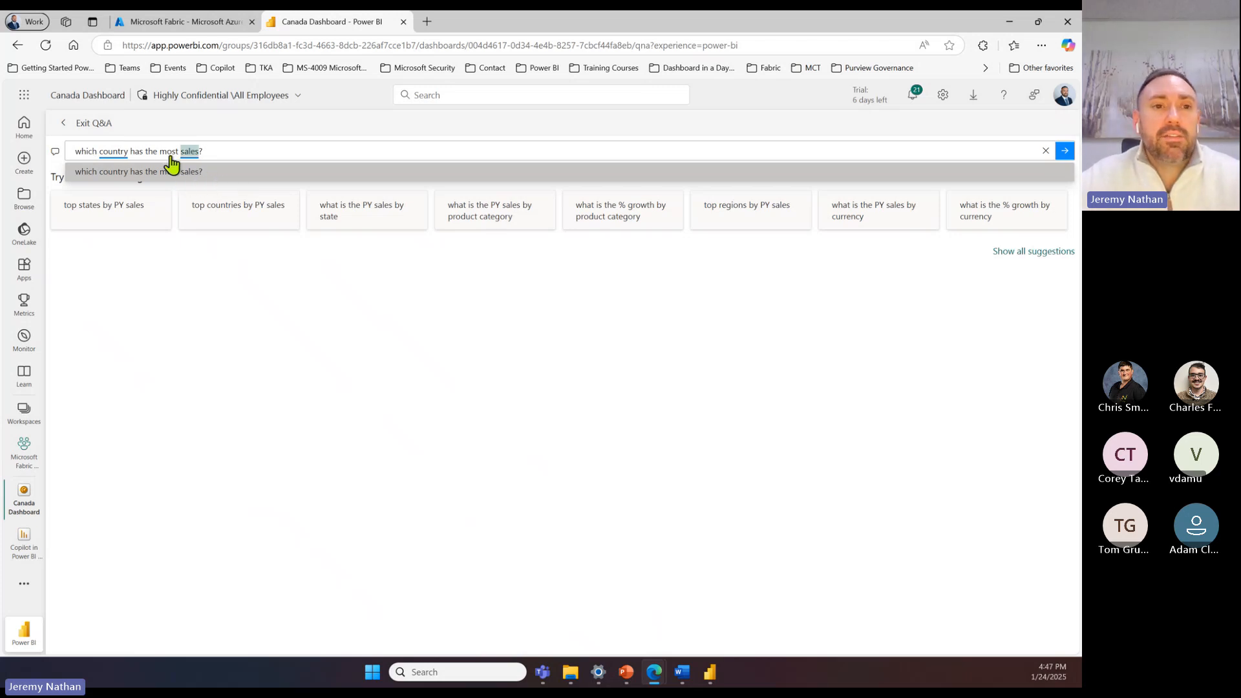
left_click(1064, 152)
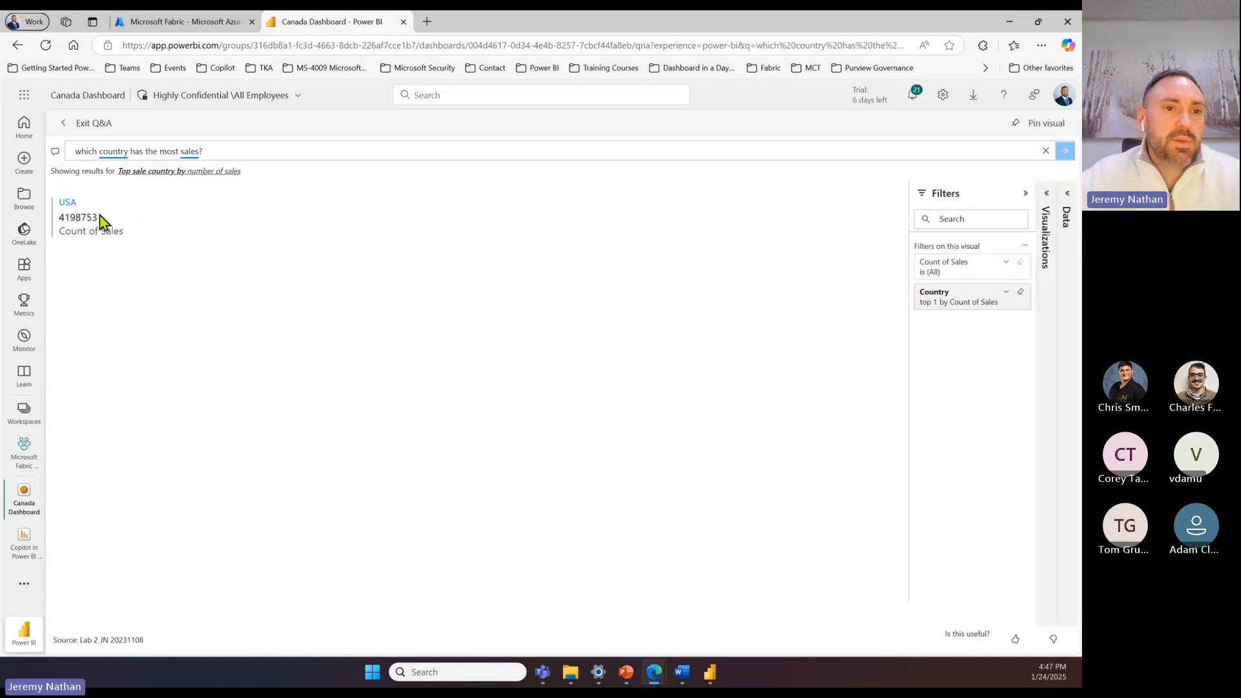
left_click(161, 226)
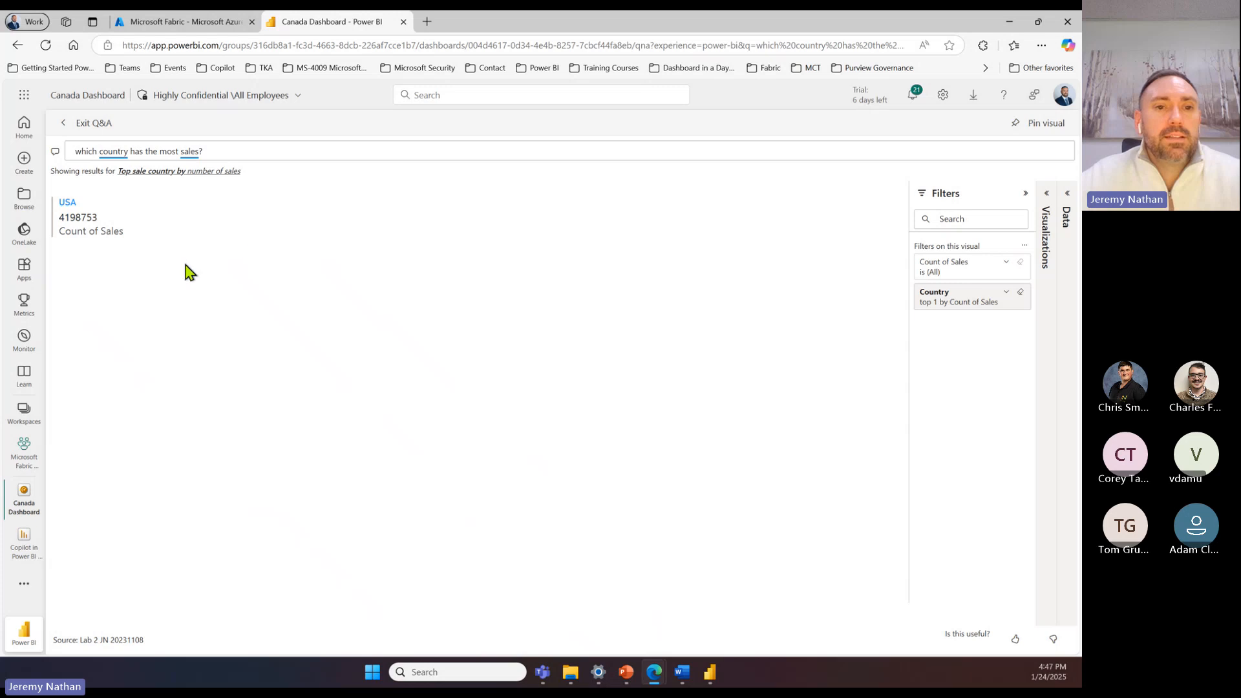
Step: Exit Q&A and check the dashboard's additional options
left_click(85, 123)
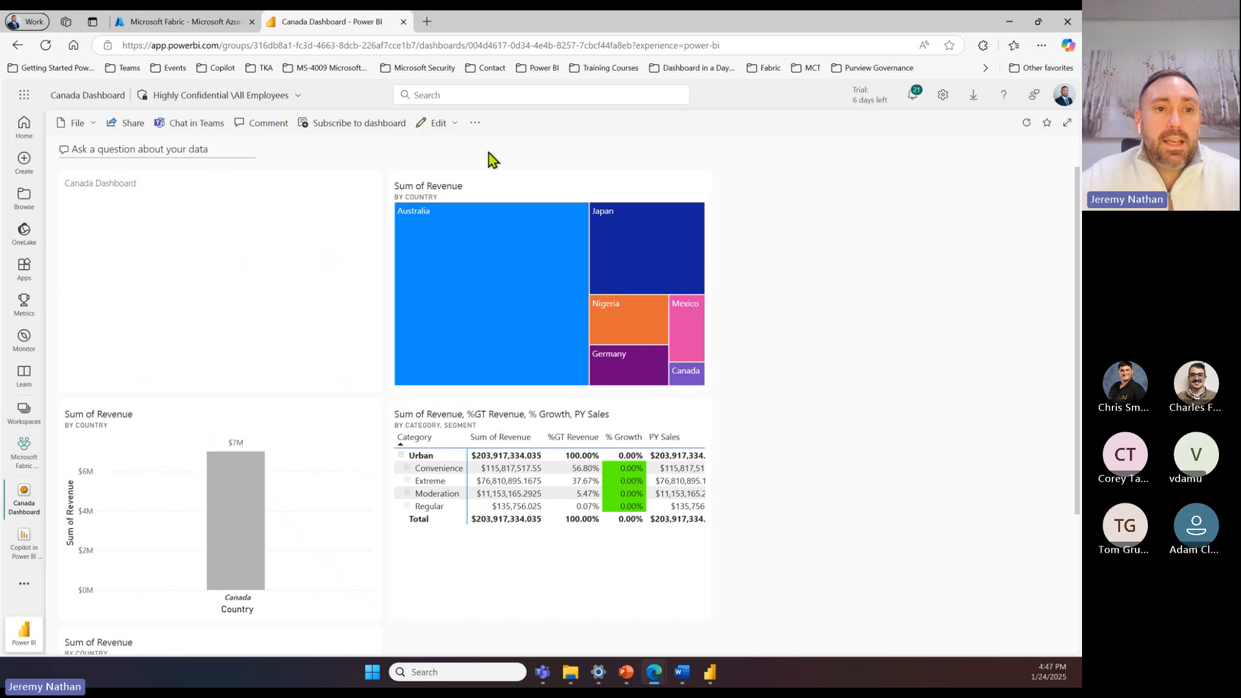
left_click(475, 124)
left_click(820, 104)
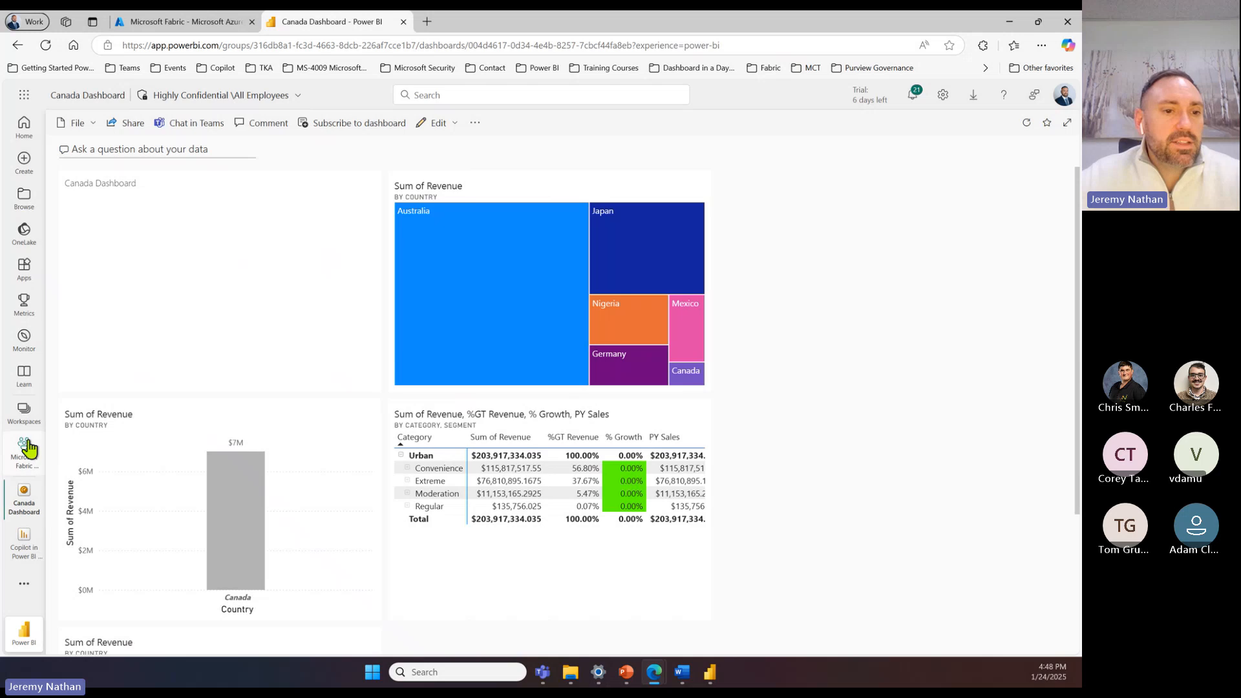
Step: Return to the Microsoft Fabric Workspace, sort its items by most recently refreshed, and open the Copilot in Power BI Example 20250124 report
left_click(24, 412)
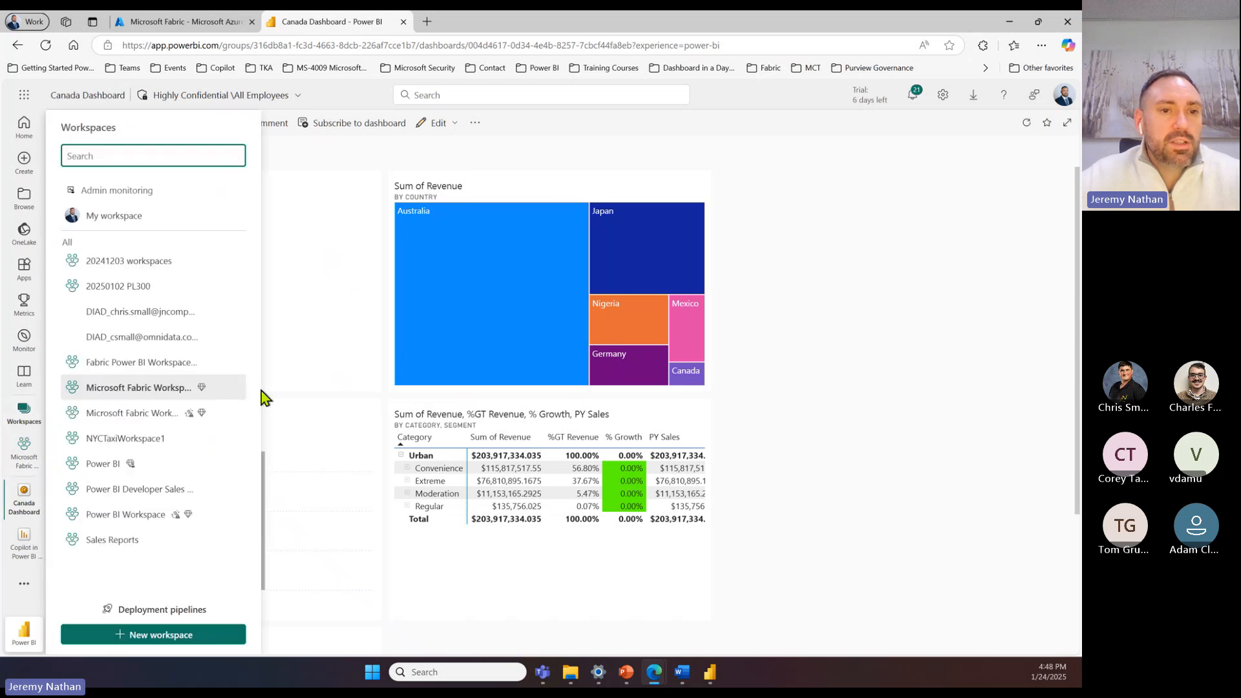
left_click(138, 390)
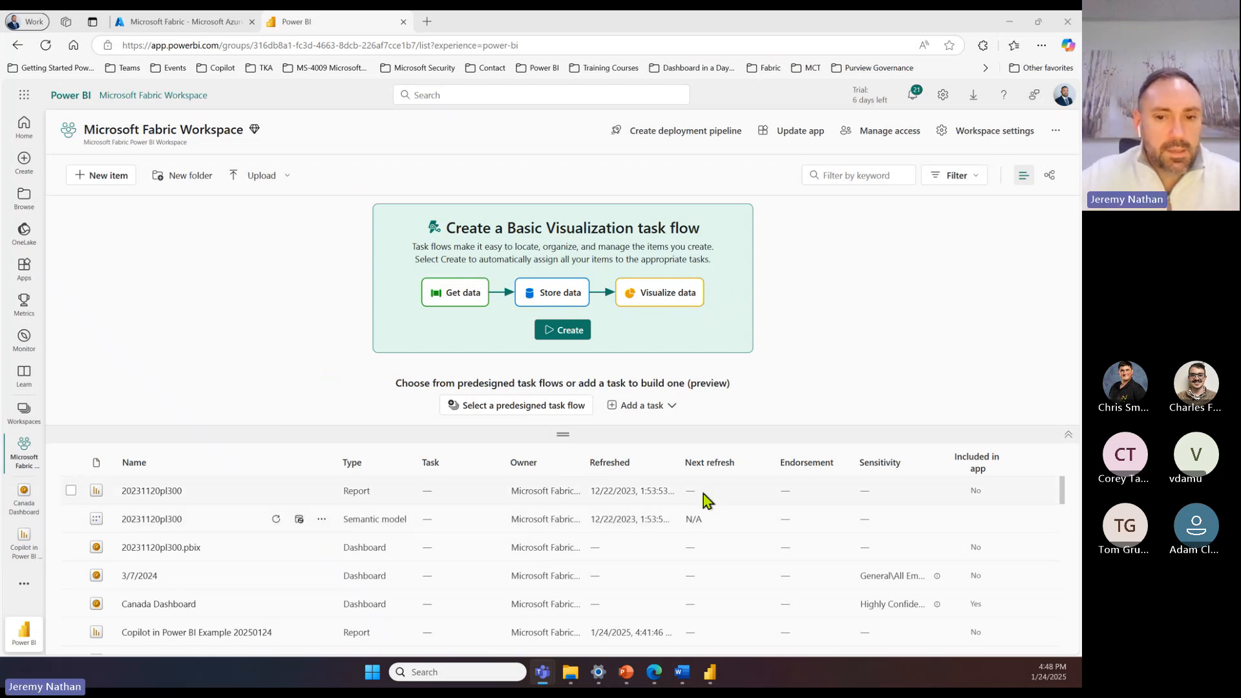
left_click(615, 466)
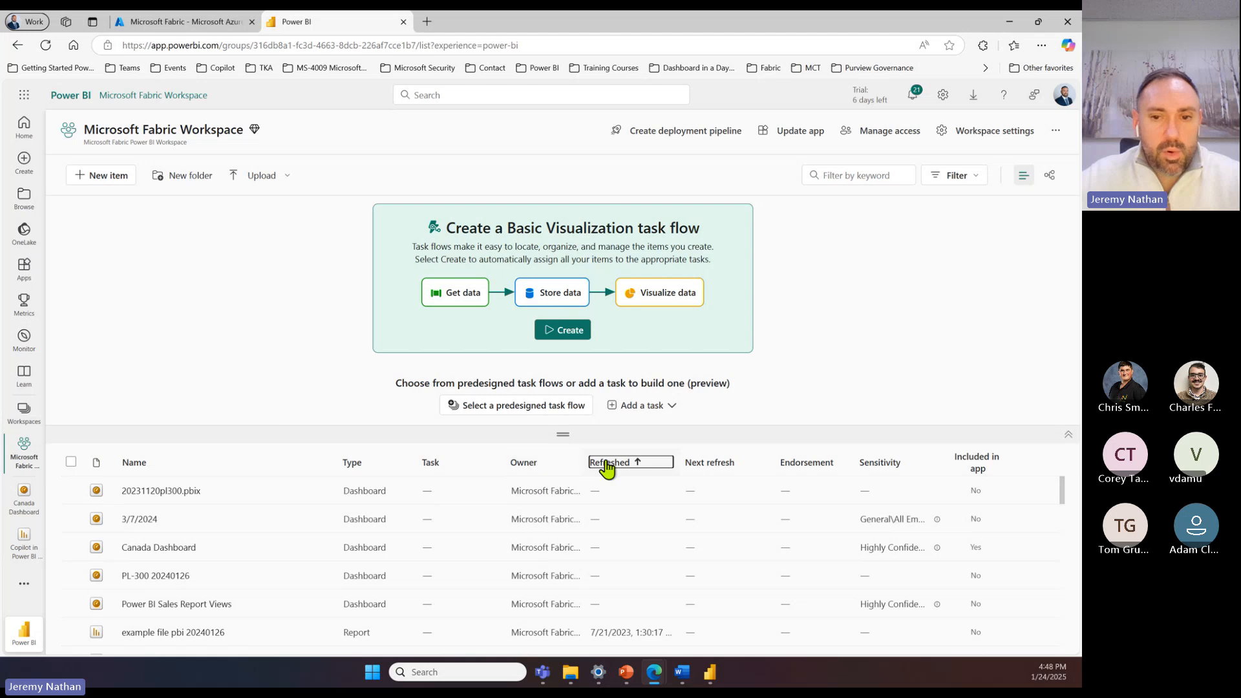
left_click(607, 466)
left_click(213, 494)
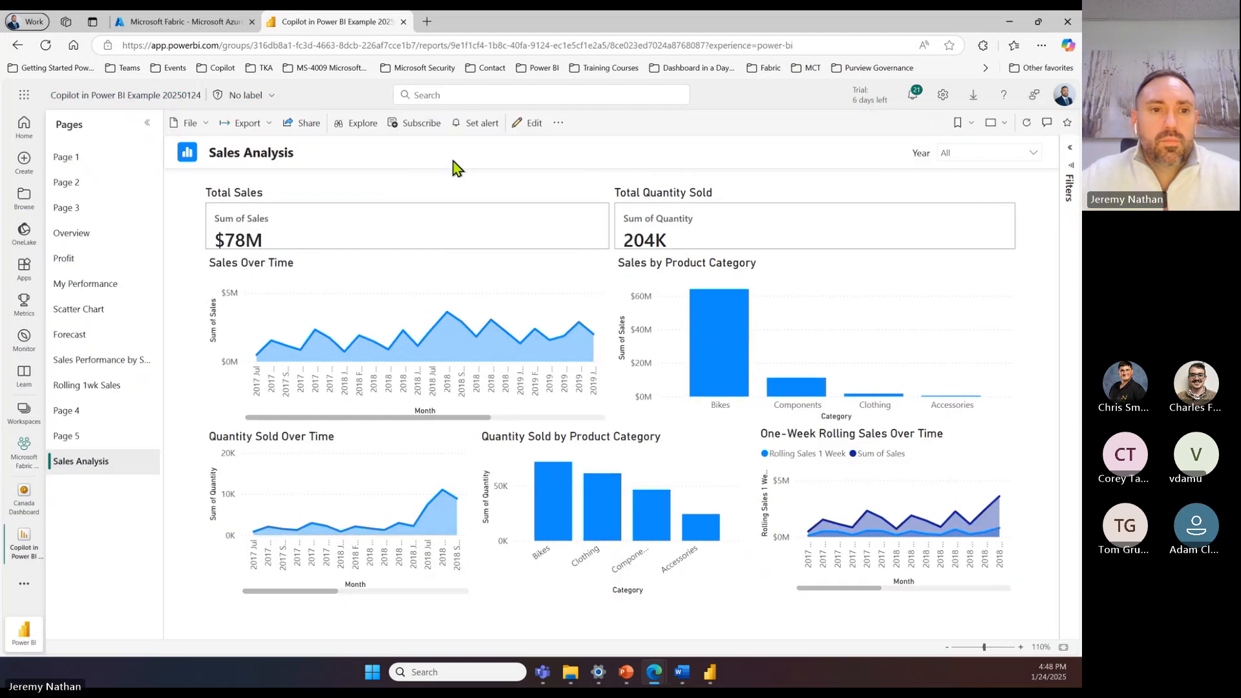
Step: Open Copilot for the Sales Analysis page and ask "what is the best dashboard i can make with this report?"
left_click(897, 124)
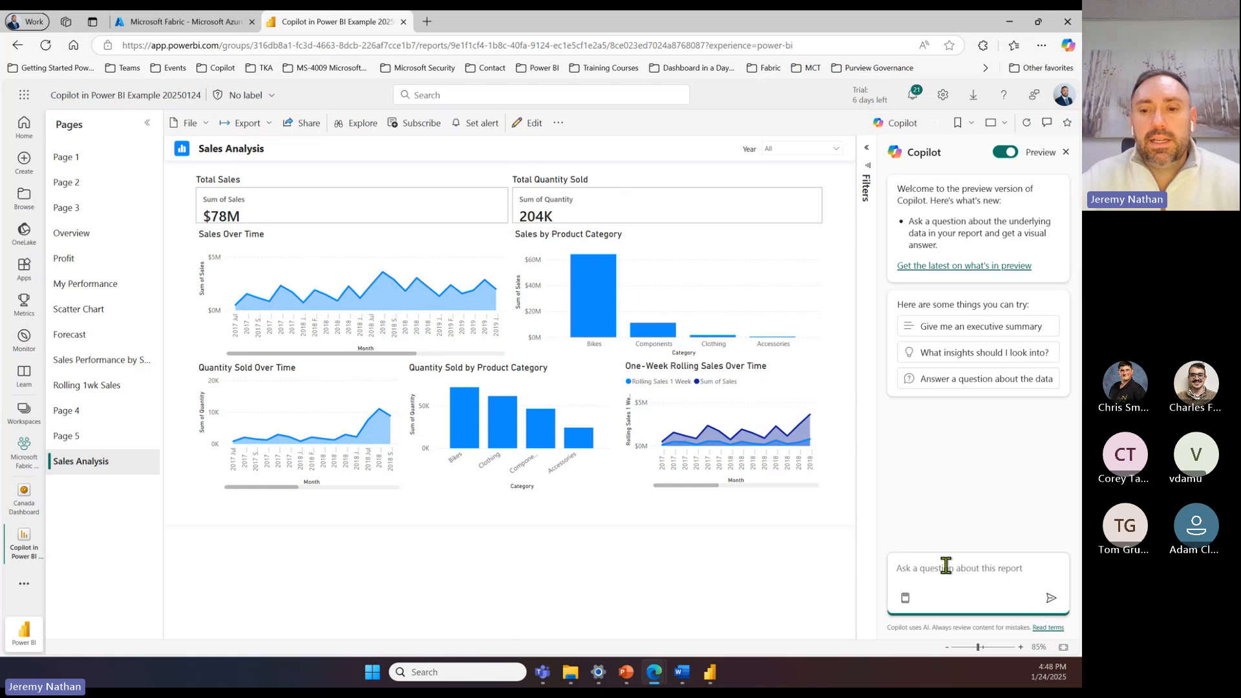
type("what i")
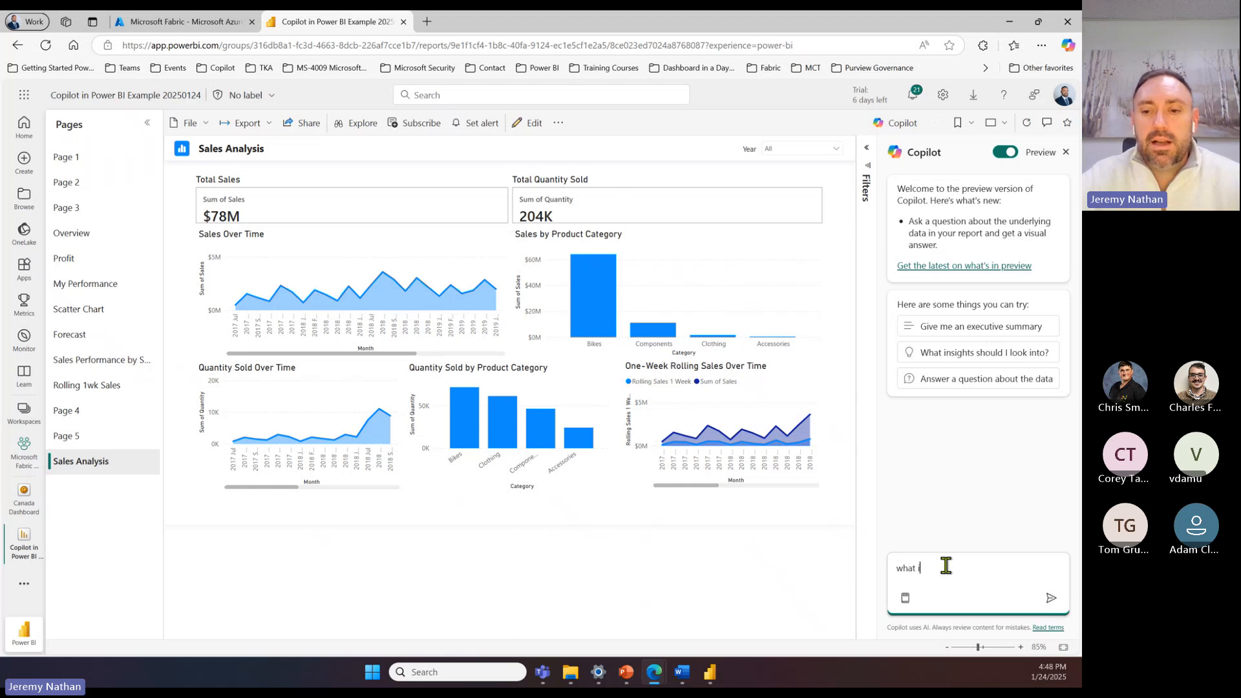
type("s the")
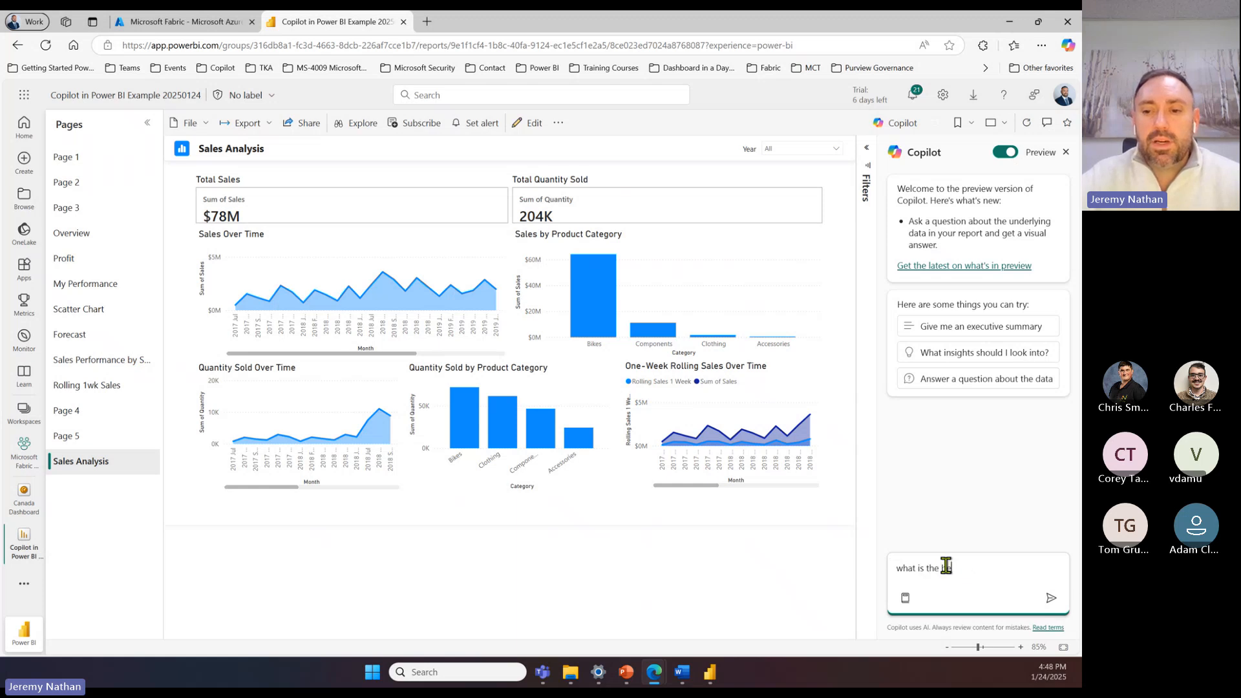
type(" best dah")
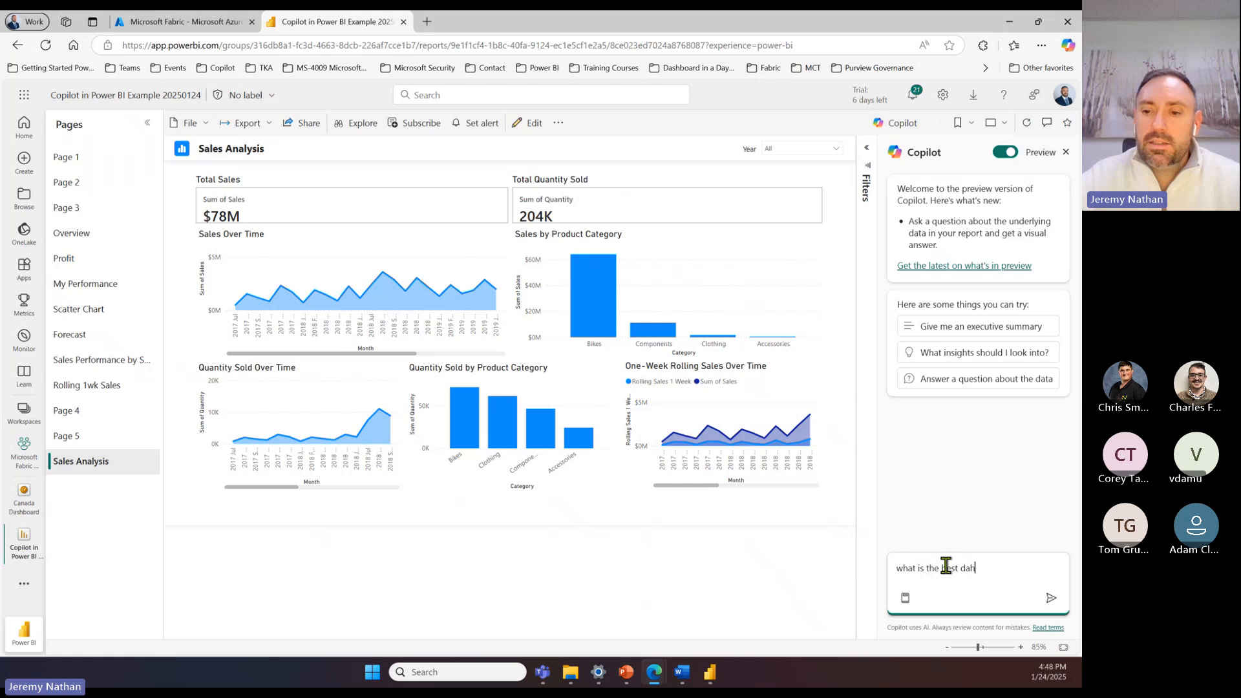
key("BackSpace")
type("shboard ")
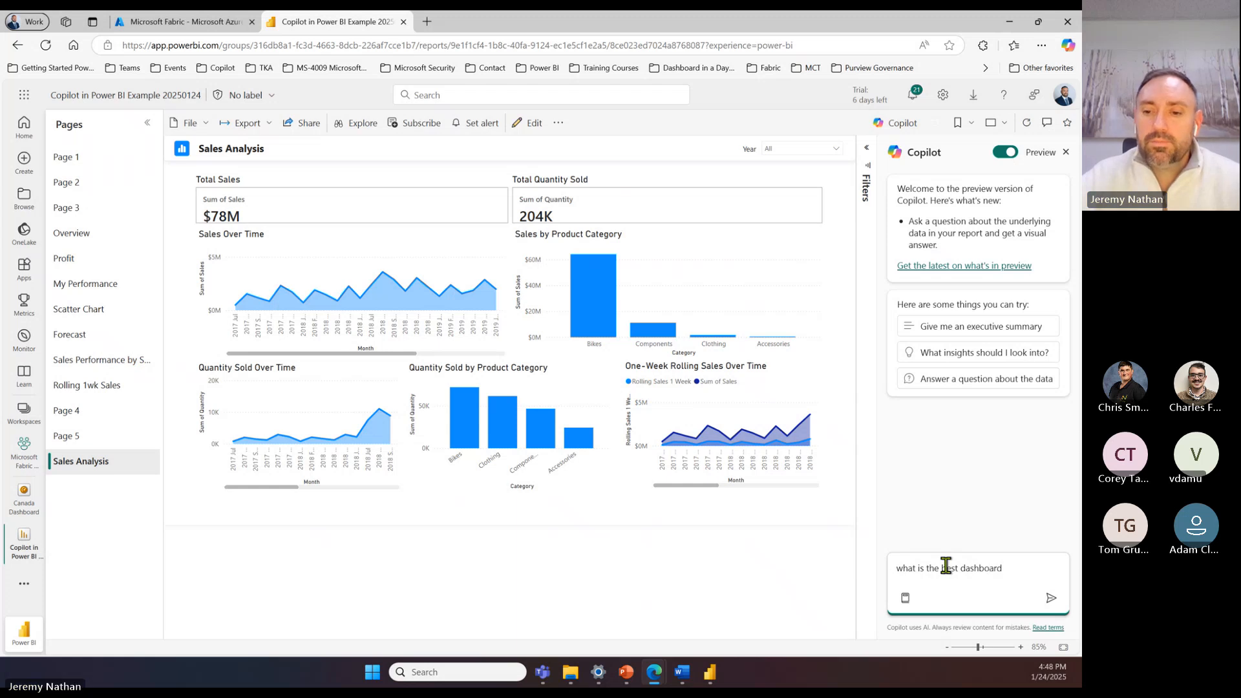
type("i can make")
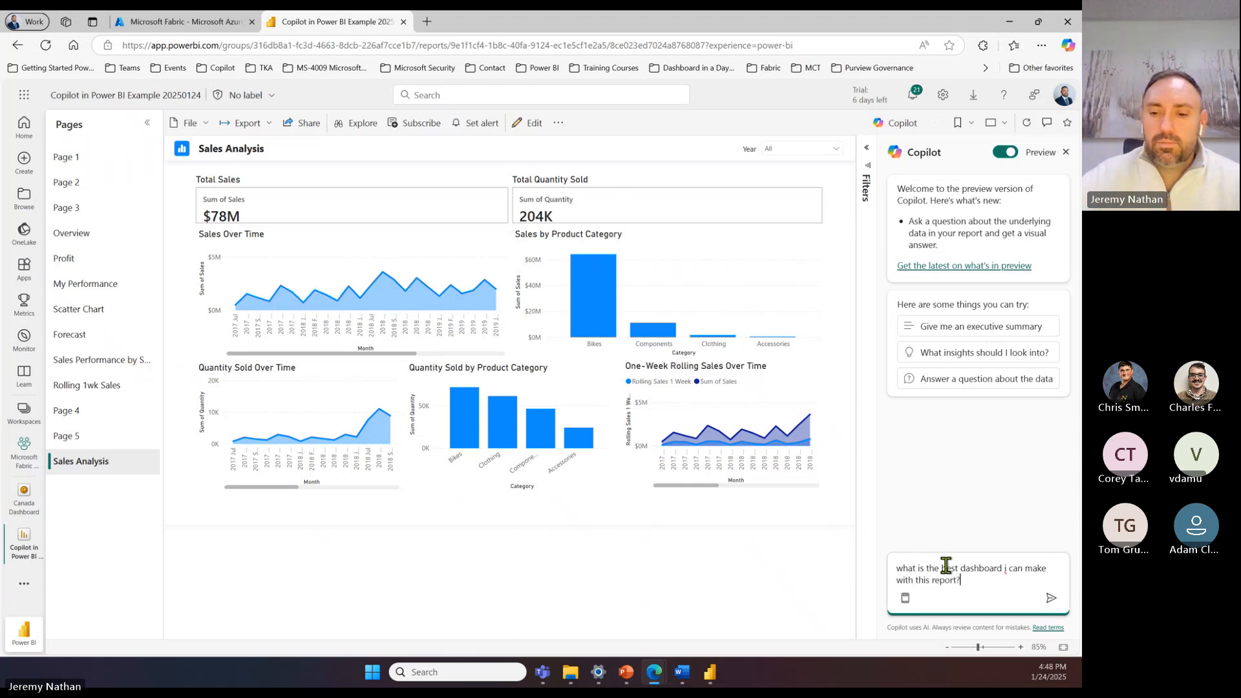
left_click(1050, 596)
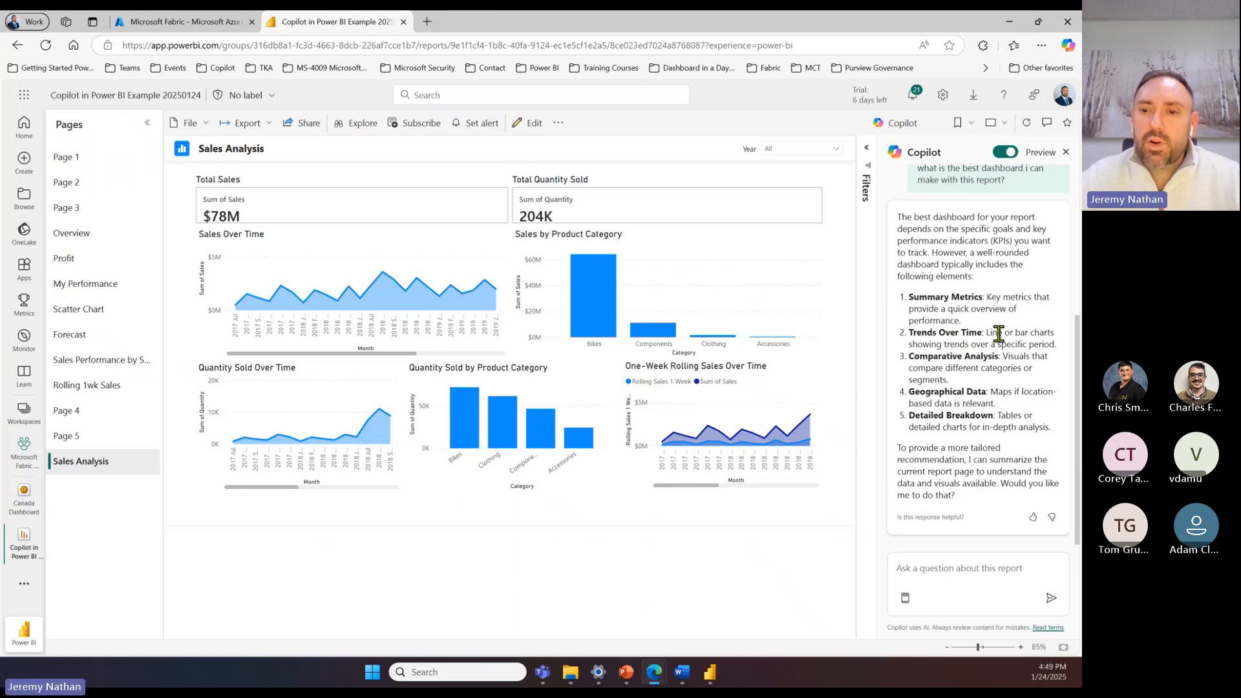
Step: Send Copilot the prompt "make a dashboard showing trends over time"
left_click(962, 571)
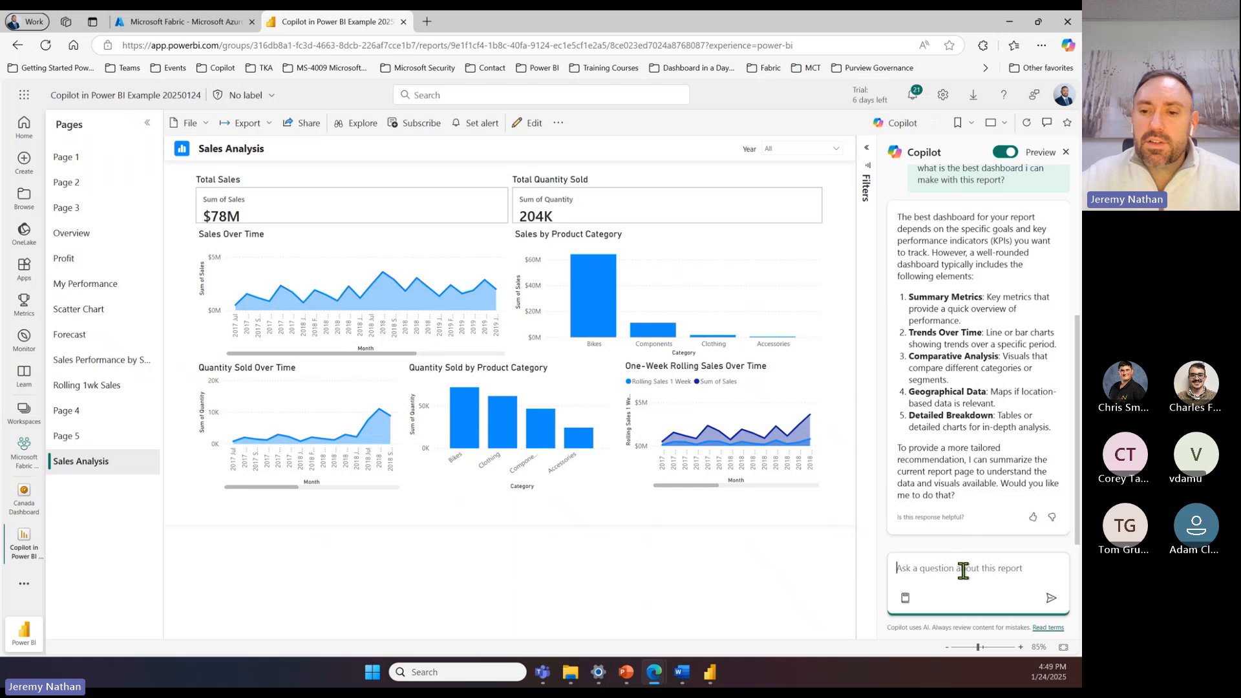
type("make a dha")
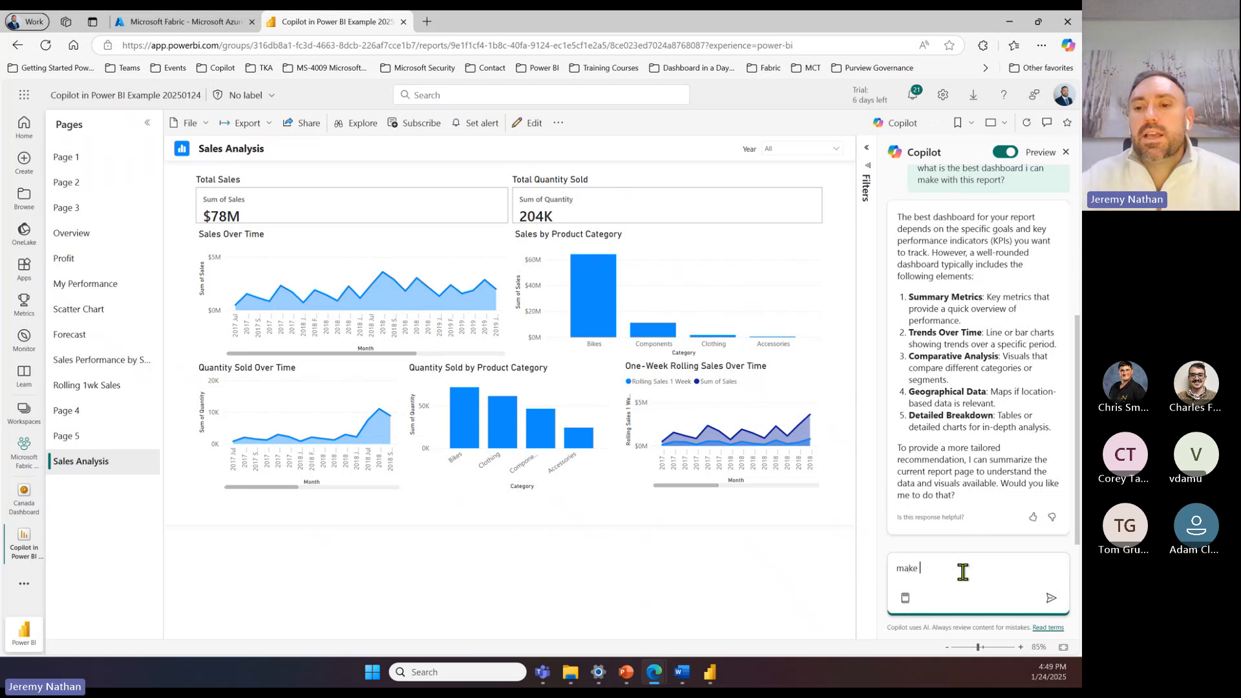
key("BackSpace")
key("BackSpace")
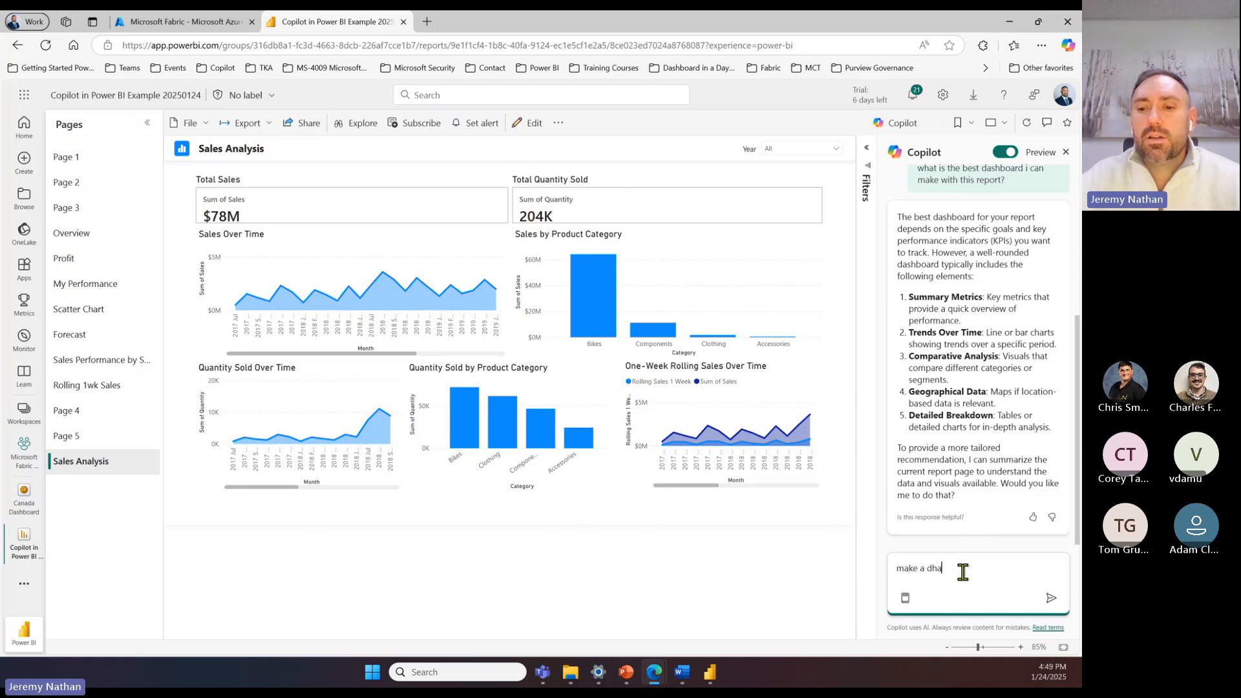
type("ashboard showing ")
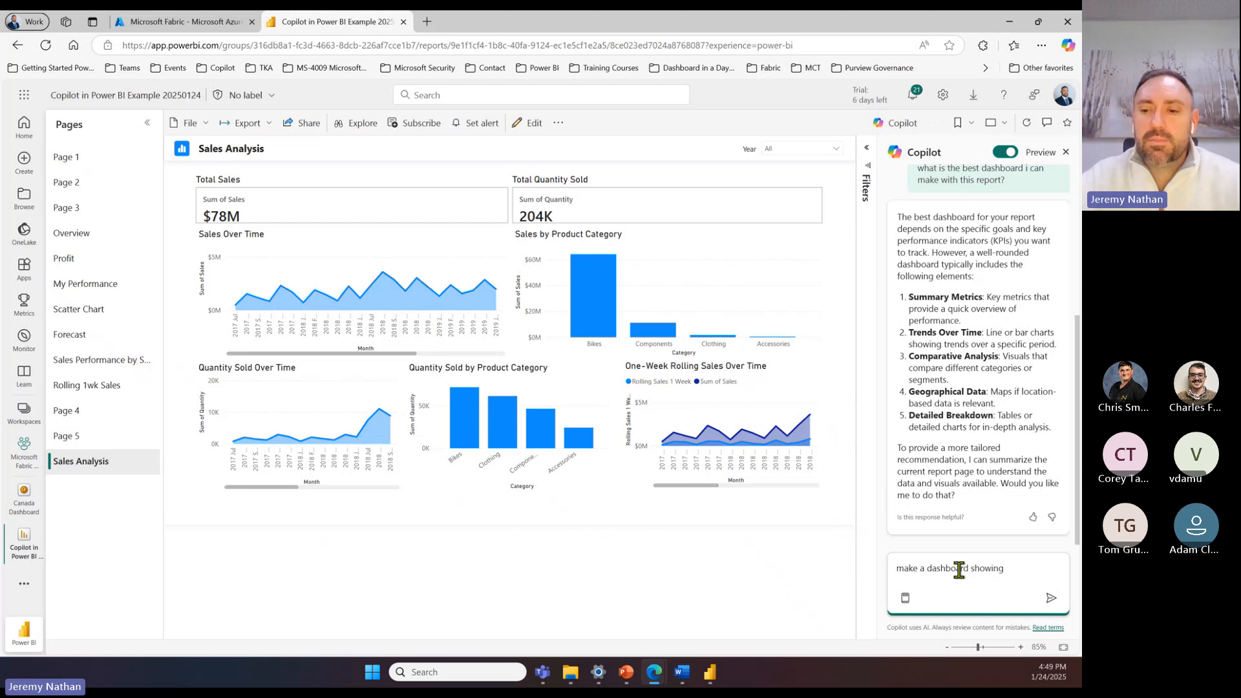
type("trends over time")
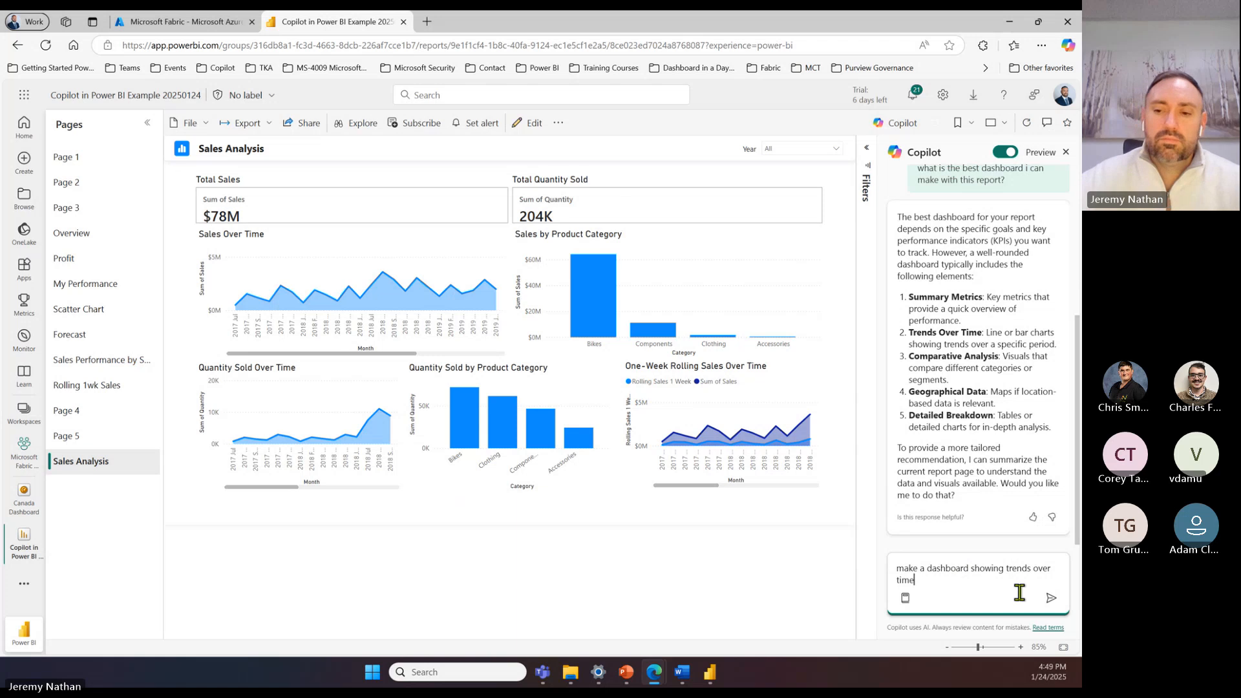
left_click(1049, 596)
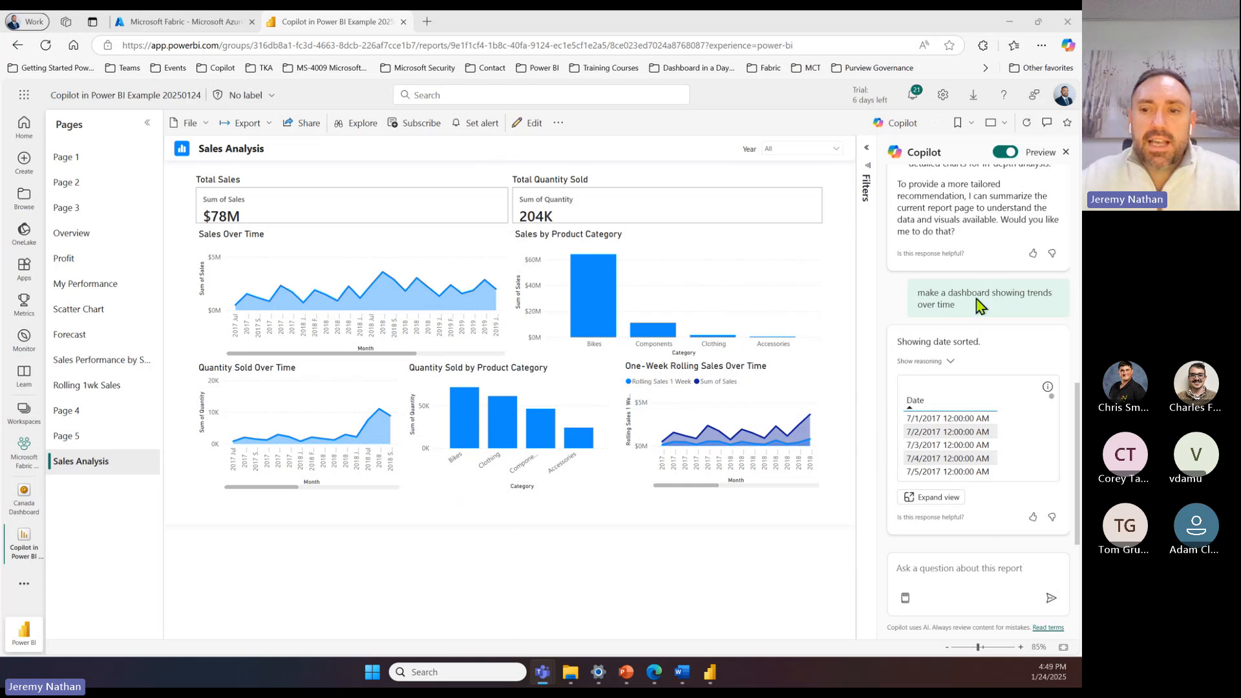
Step: Ask Copilot "what are the insights from this report that I can tell my co-workers so we know which products to market better that will sell the best"
left_click(911, 561)
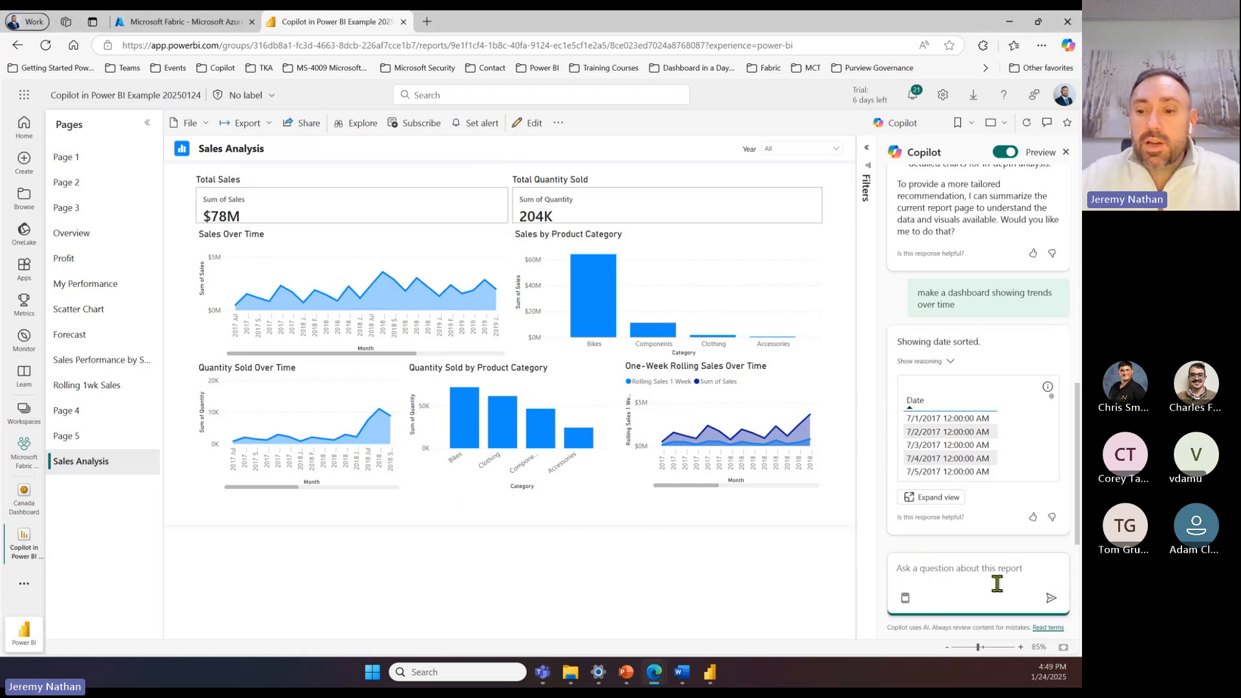
type("w")
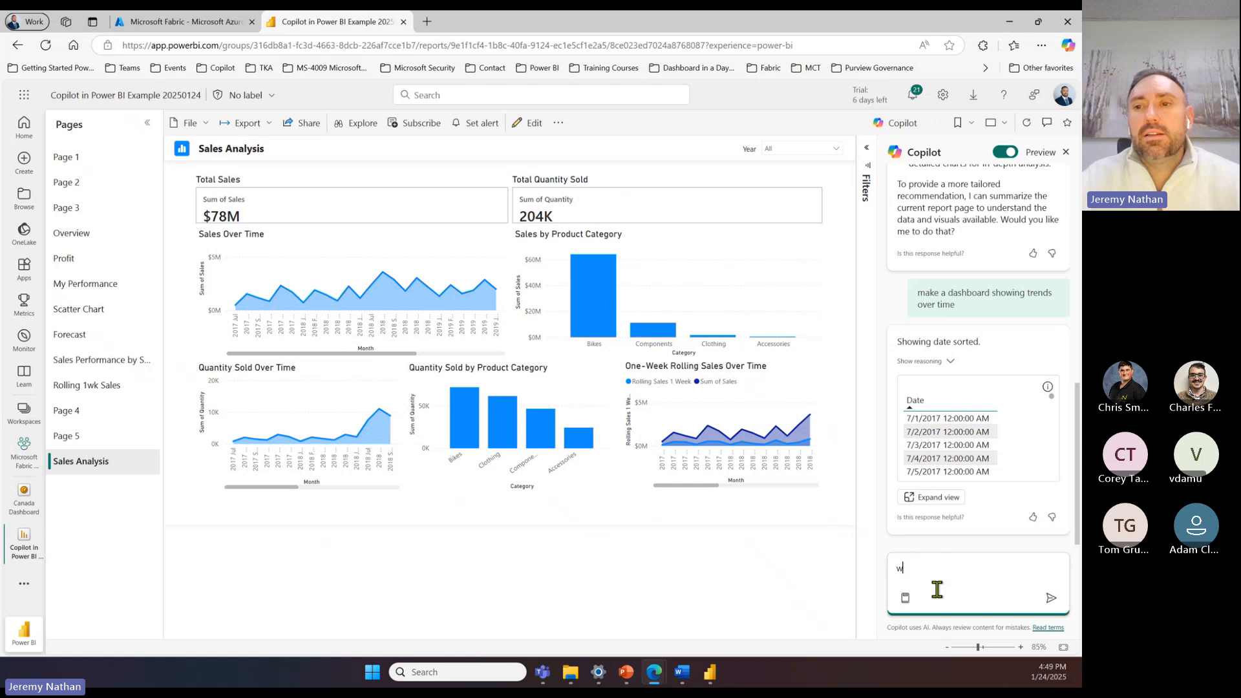
type("hat are the insigt")
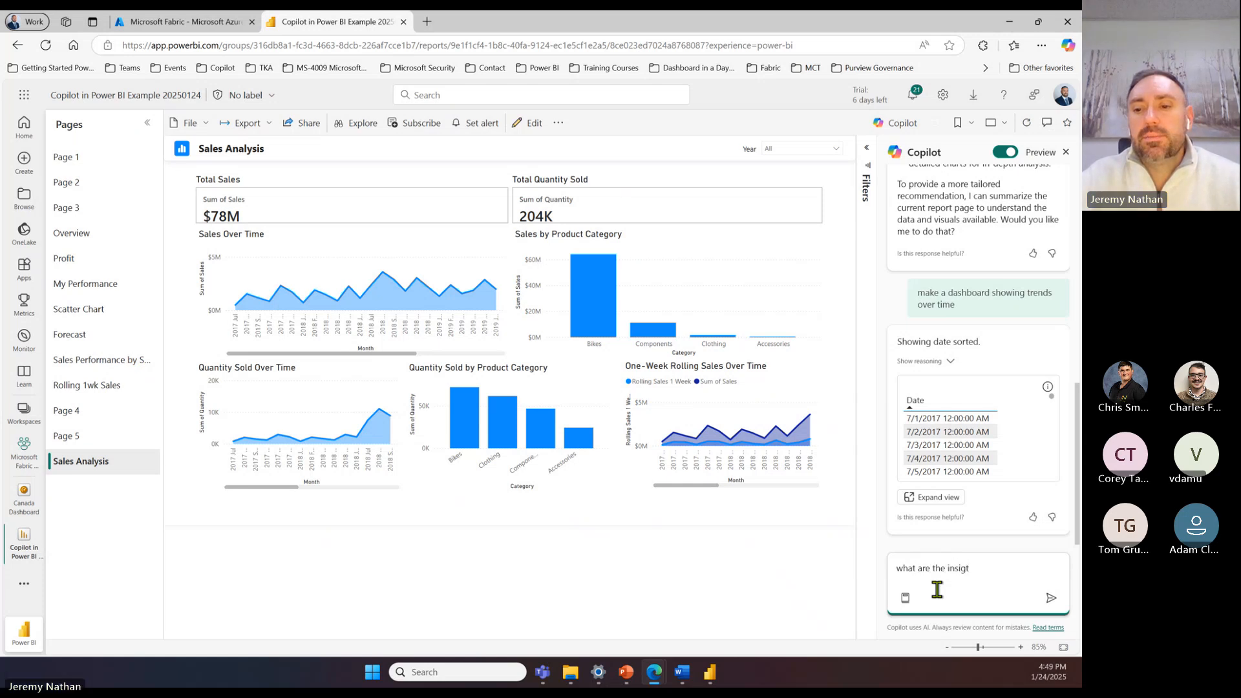
key("BackSpace")
type("hts from thsi")
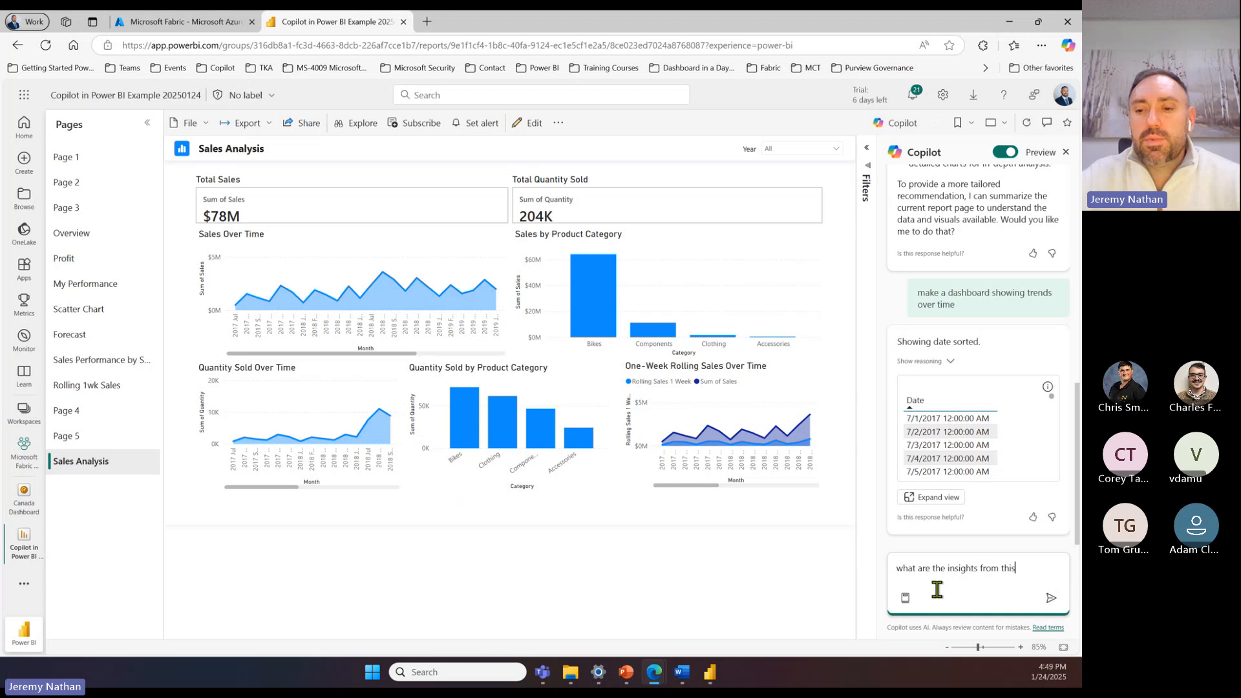
type(" report tha")
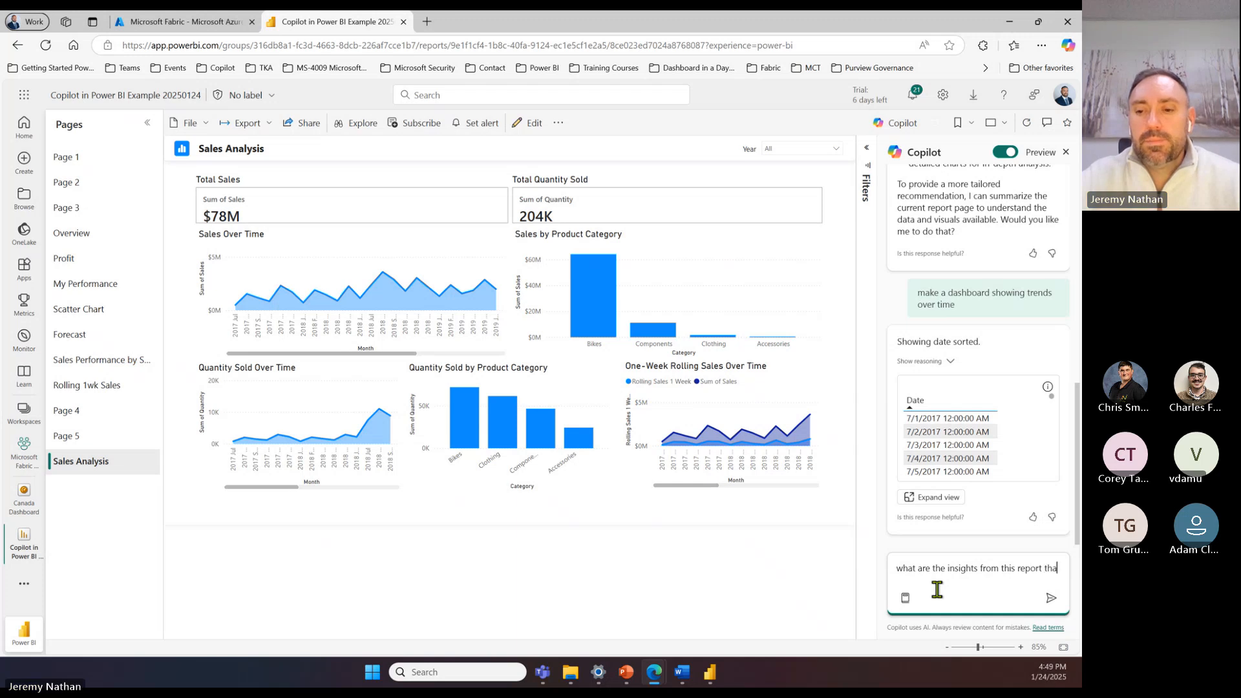
type("t I can t")
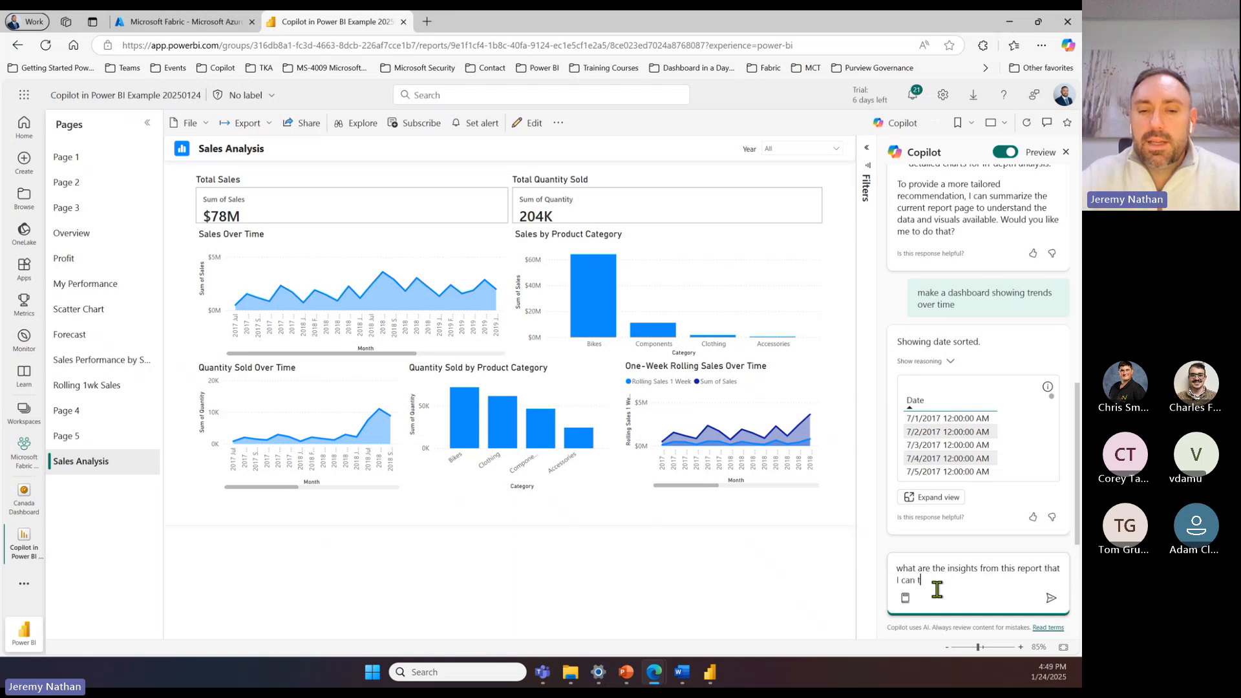
type("ell my")
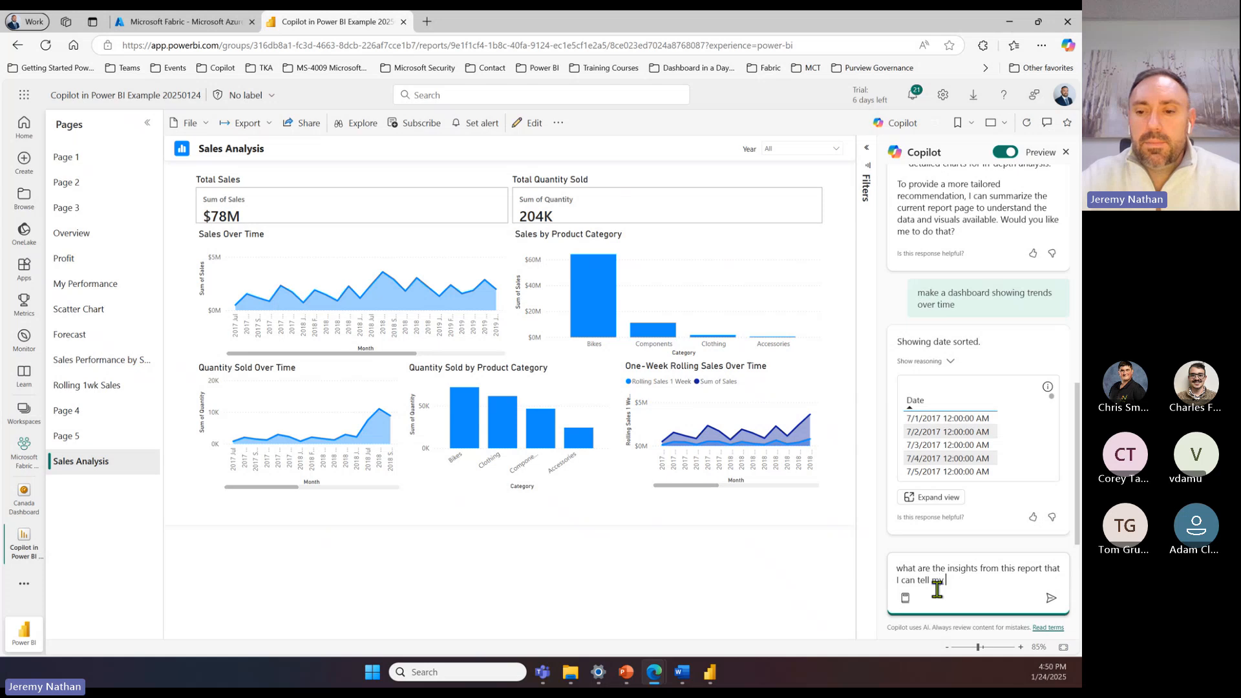
type(" co-work")
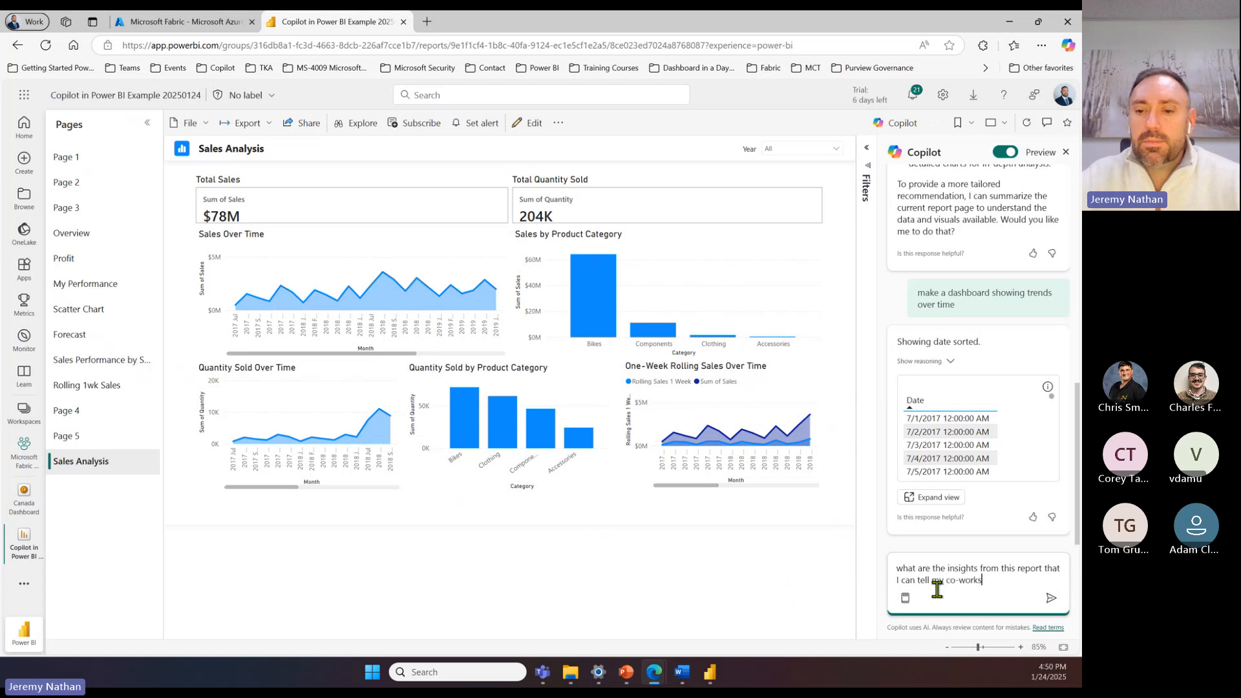
type("ers so w")
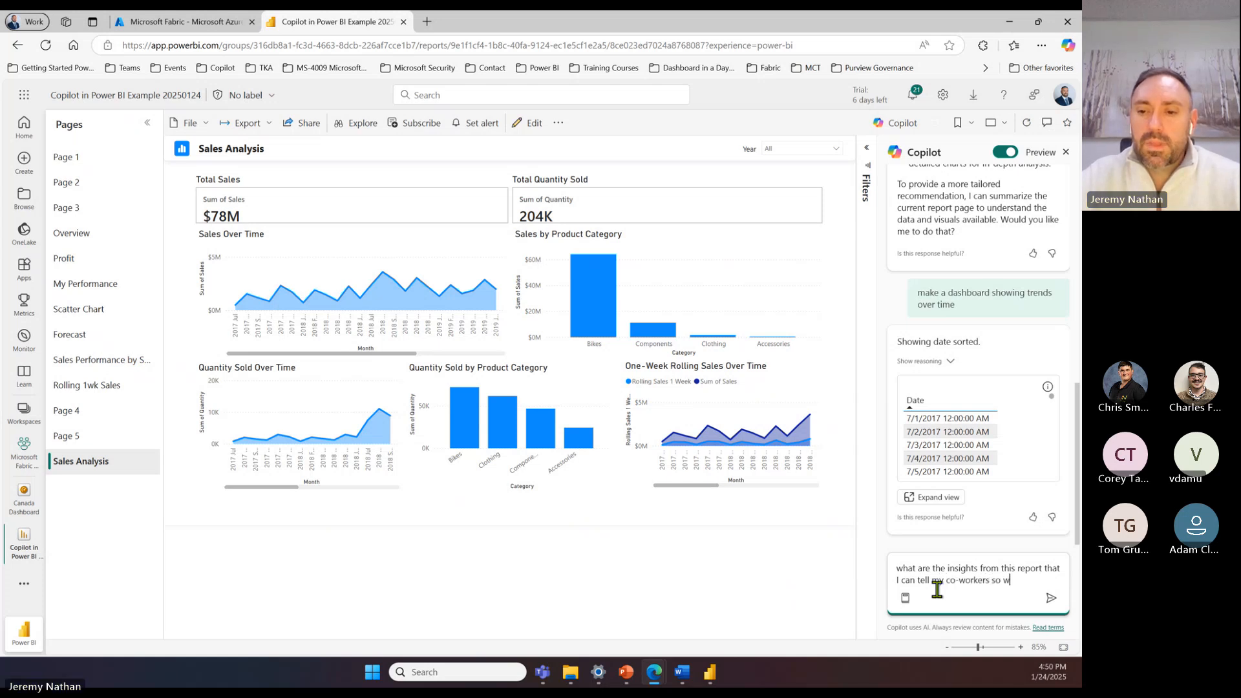
type("e know w")
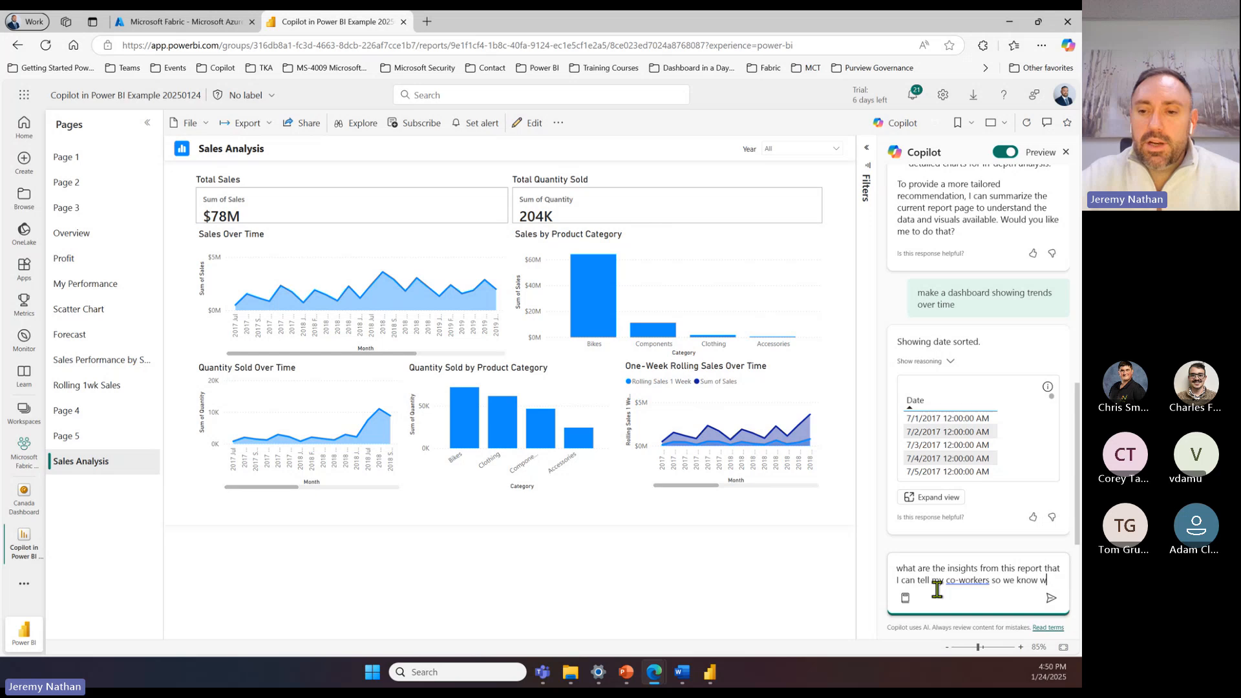
type("hich pro")
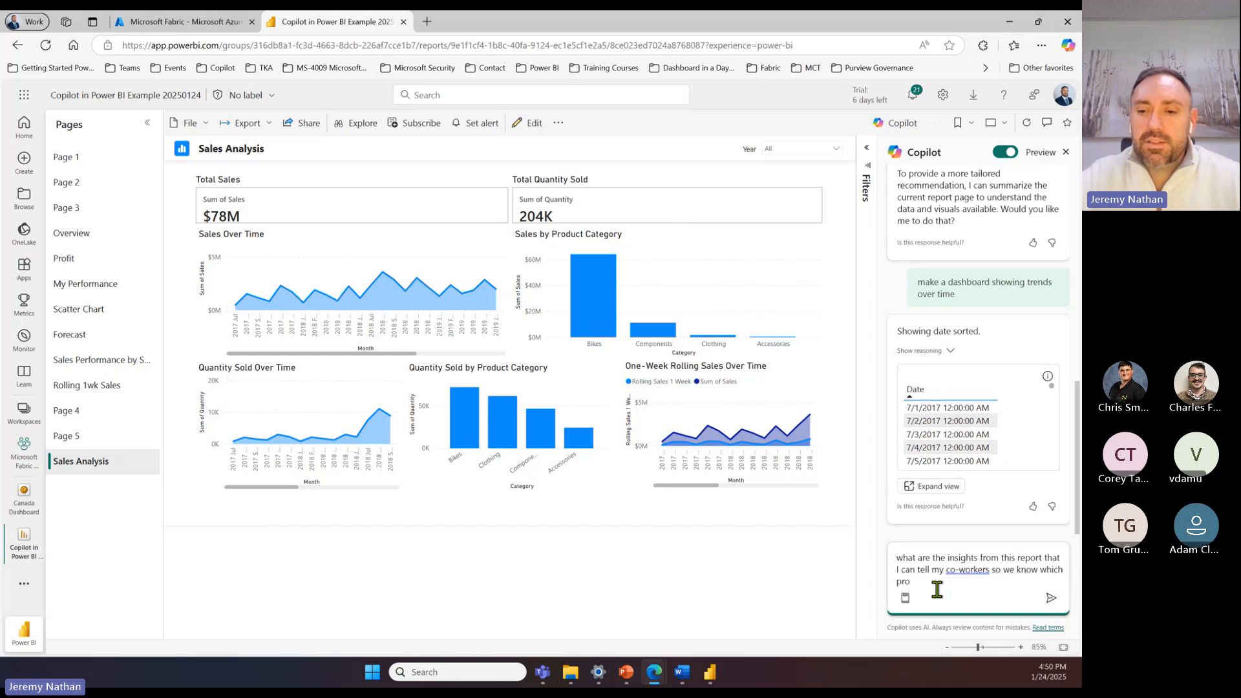
type("ducts to ")
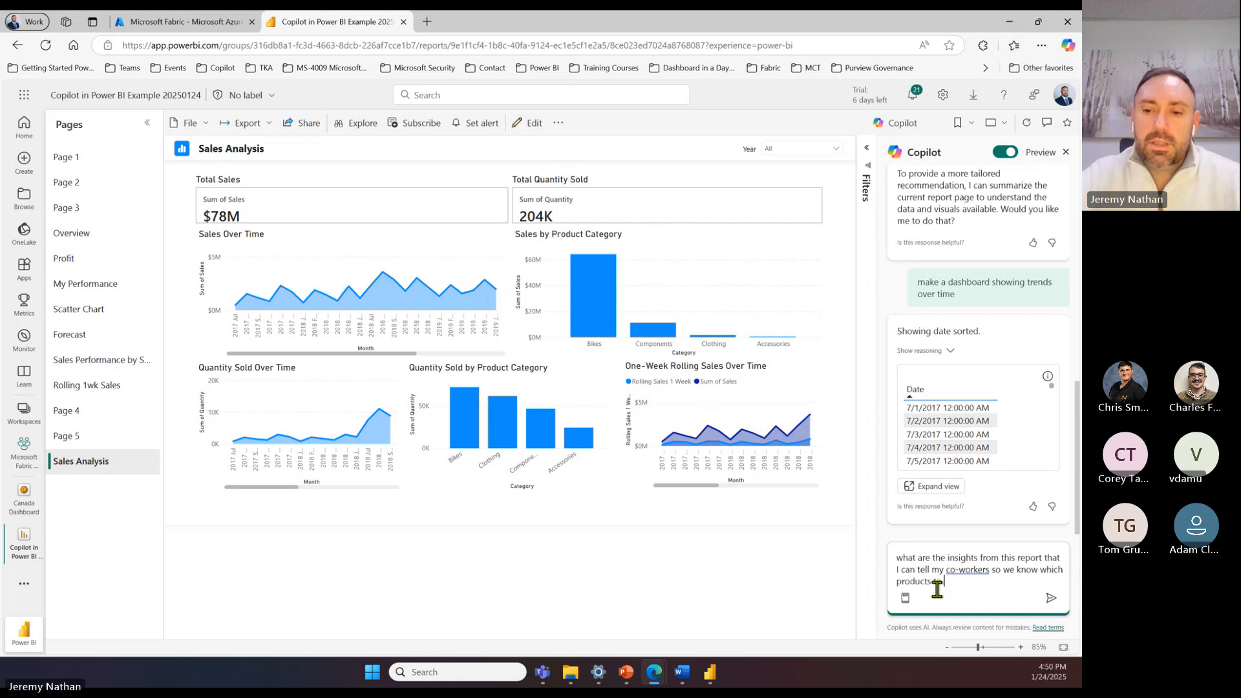
type("marek")
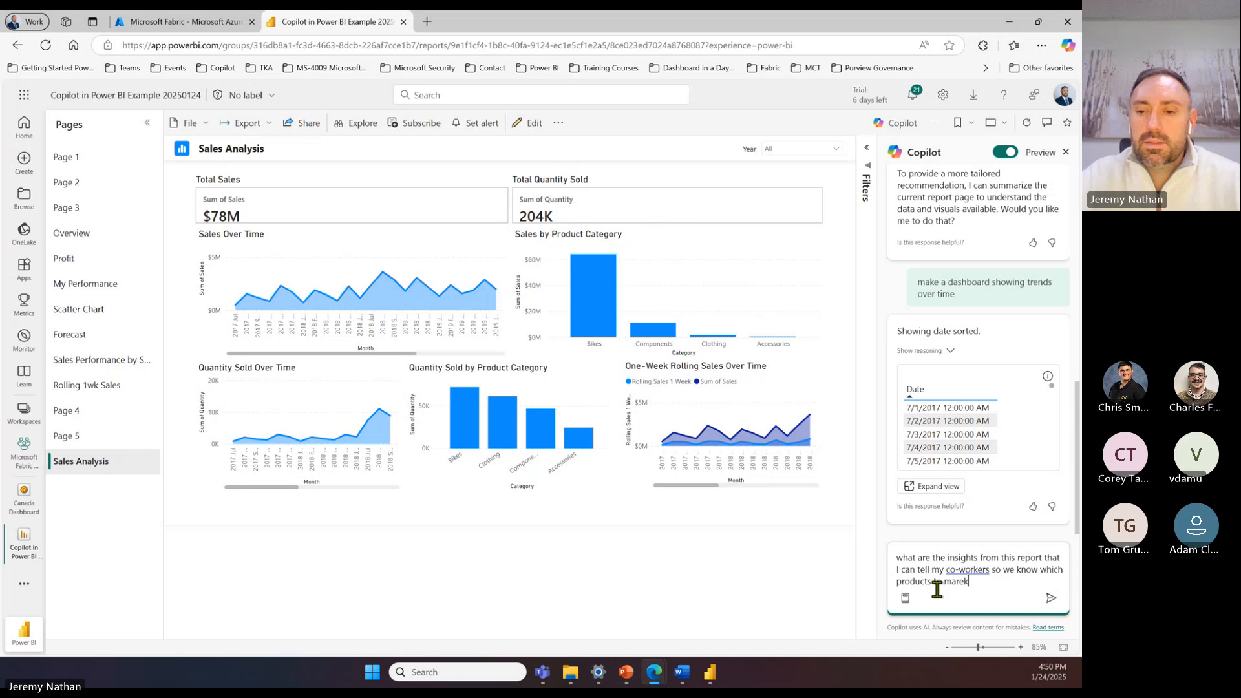
key("BackSpace")
key("BackSpace")
type("ket beeteer")
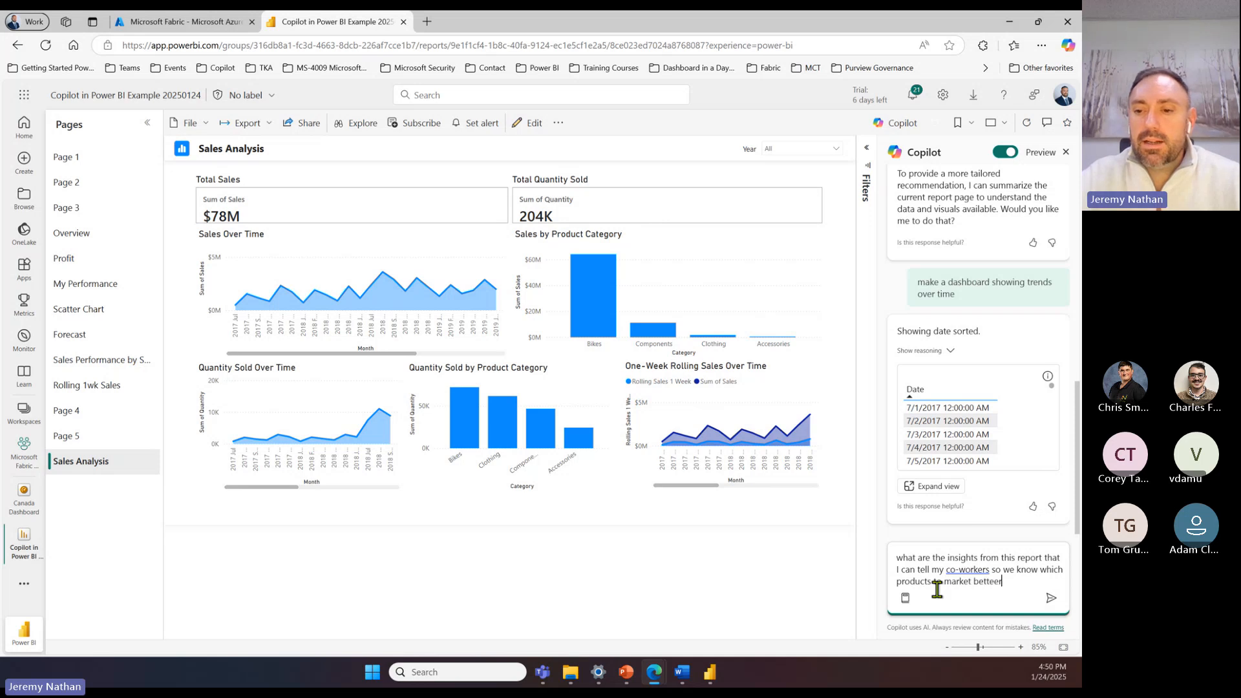
key("BackSpace")
type("r that will sell the")
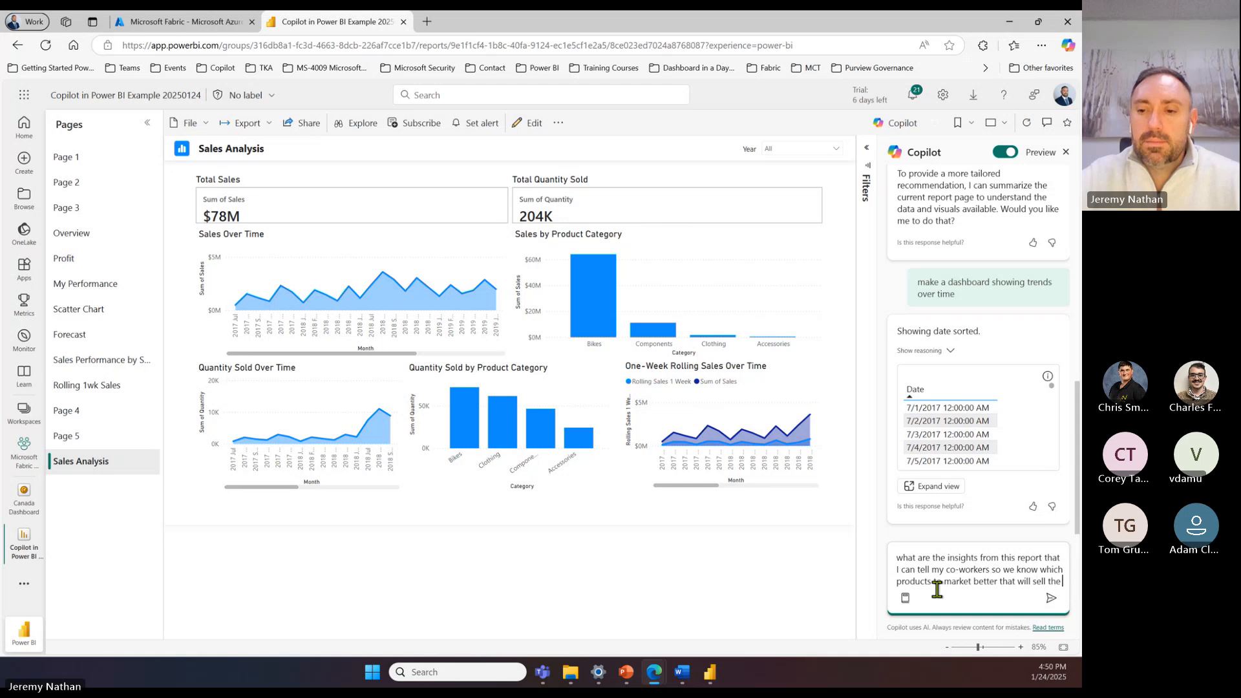
type(" best?")
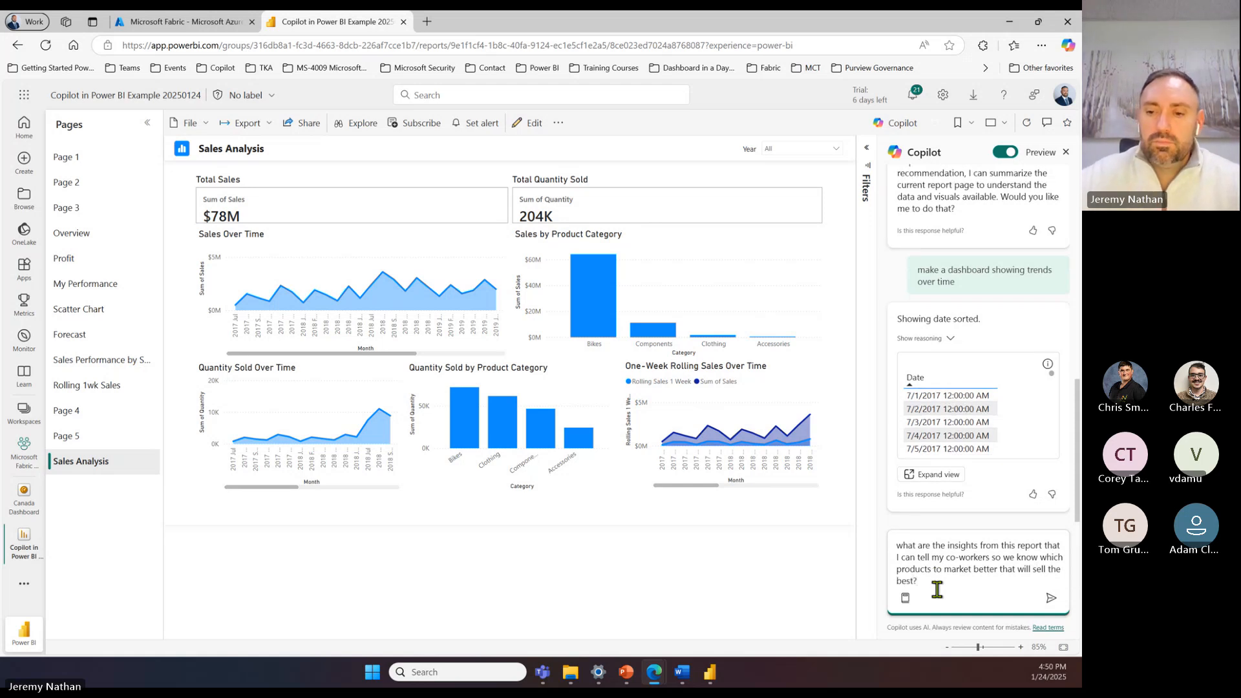
left_click(1051, 597)
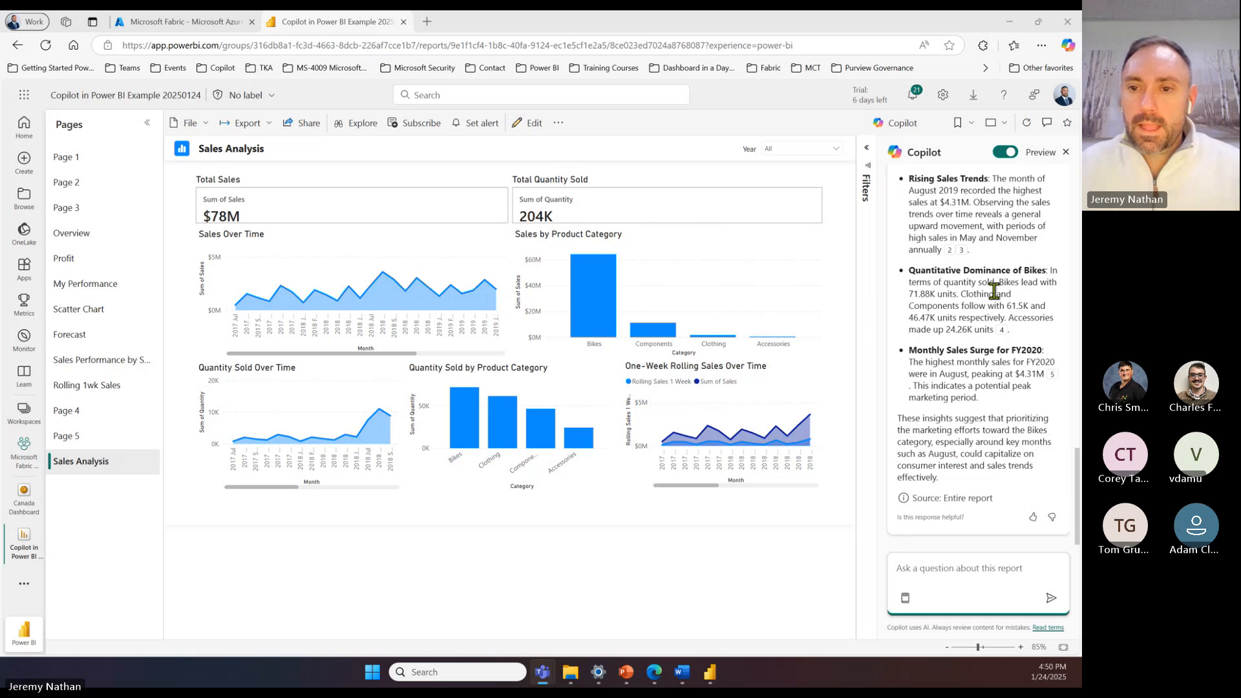
Step: Read through Copilot's full answer on the report insights and product marketing suggestions
scroll(994, 291, "up", 5)
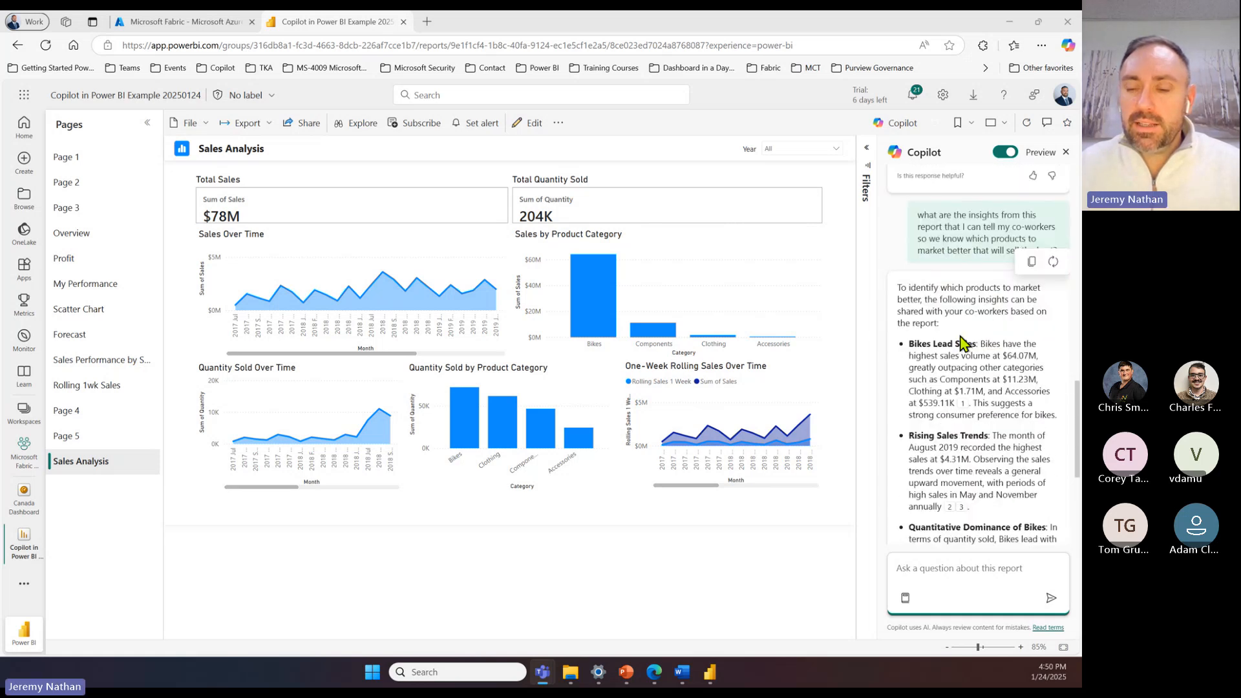
scroll(961, 339, "down", 1)
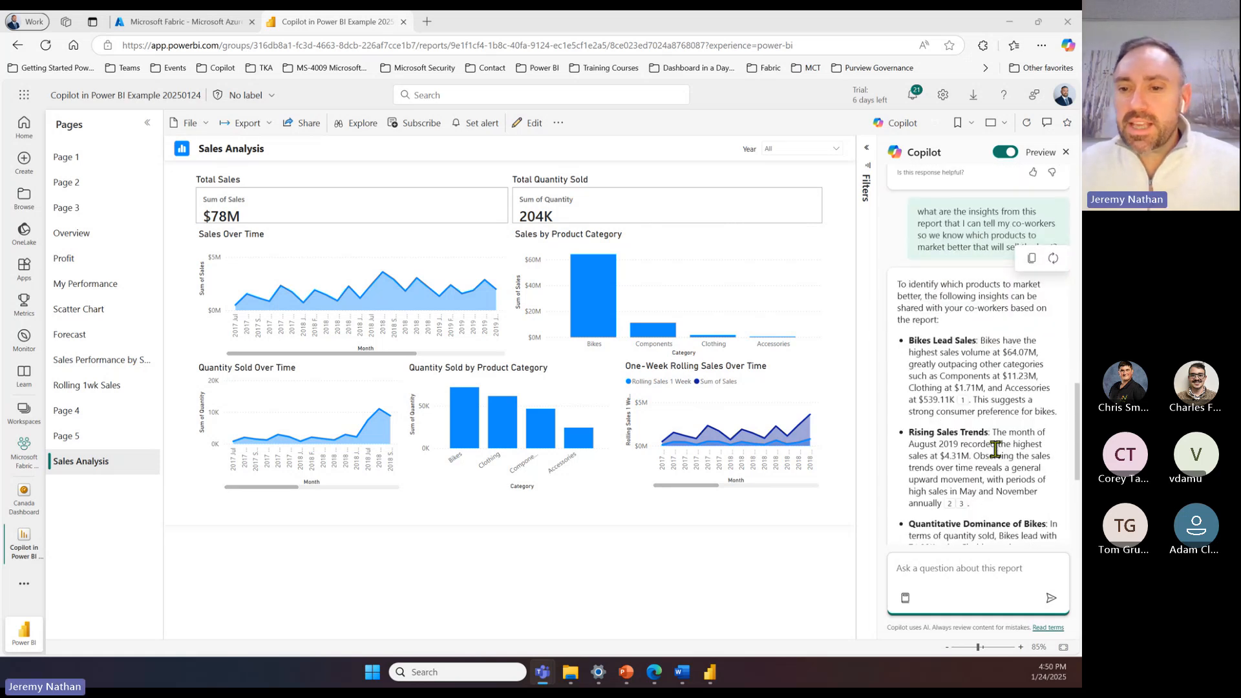
scroll(992, 401, "down", 1)
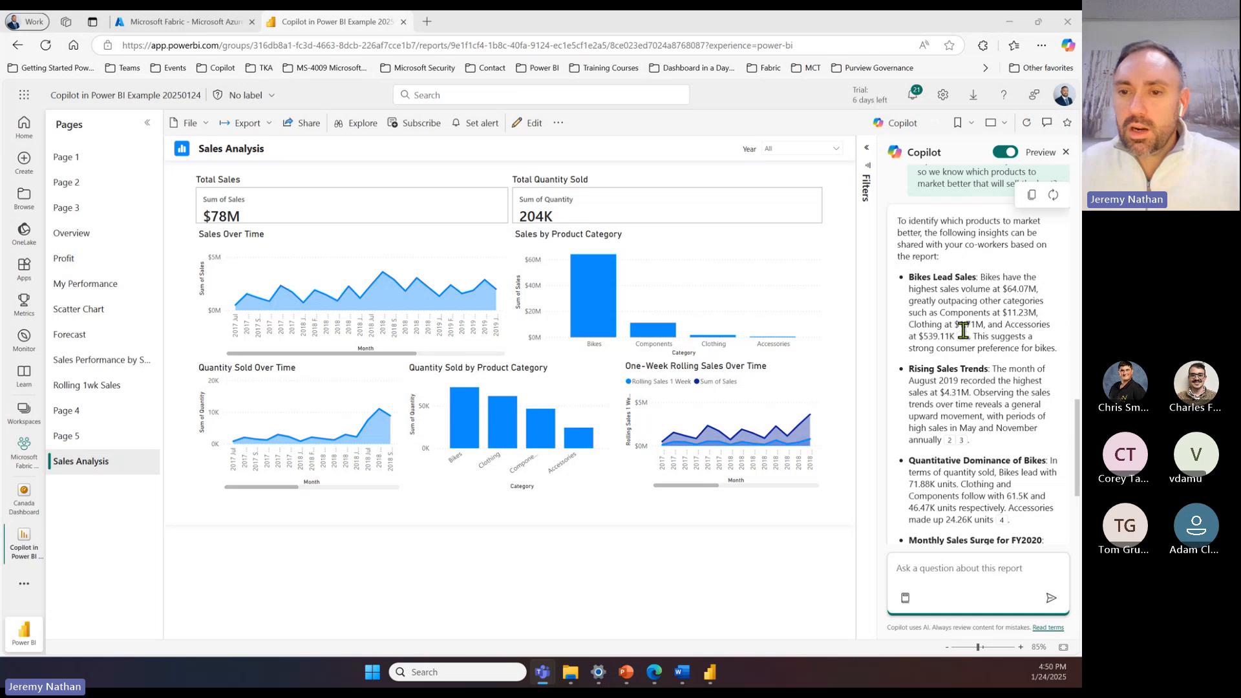
scroll(980, 385, "down", 1)
scroll(969, 362, "down", 1)
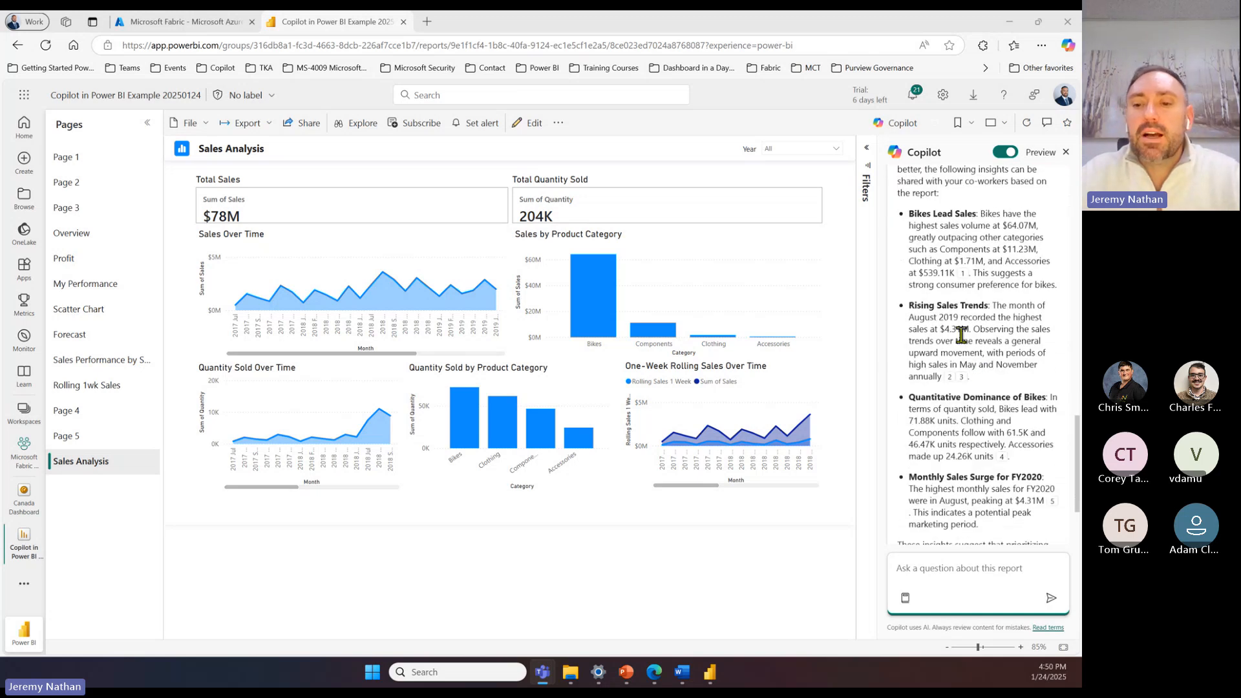
scroll(974, 343, "down", 1)
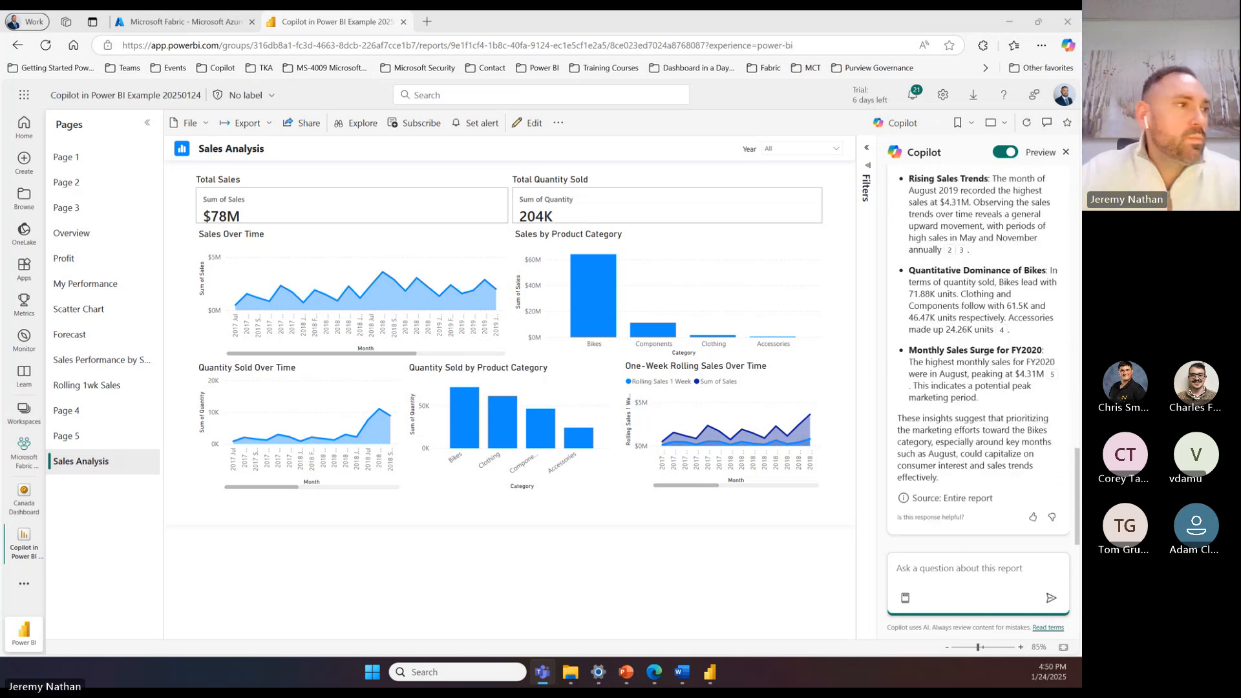
Step: Open the Canada Dashboard from the Microsoft Fabric Workspace and check its additional options
left_click(26, 419)
left_click(139, 390)
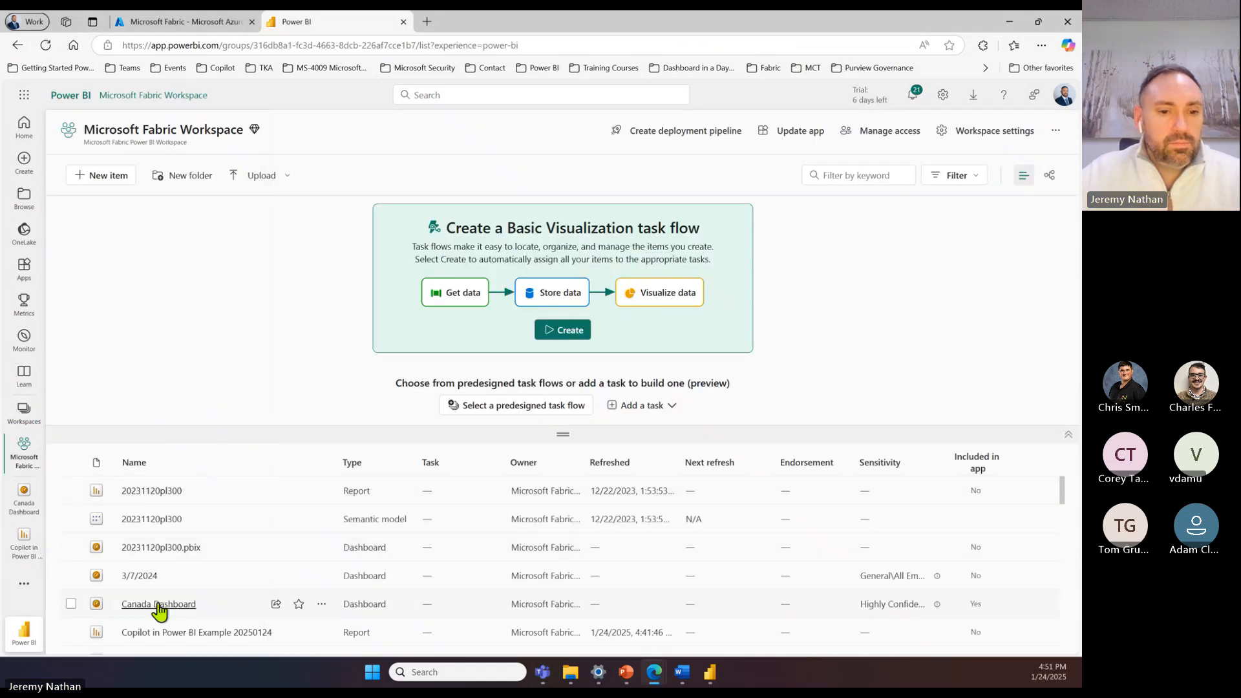
left_click(159, 604)
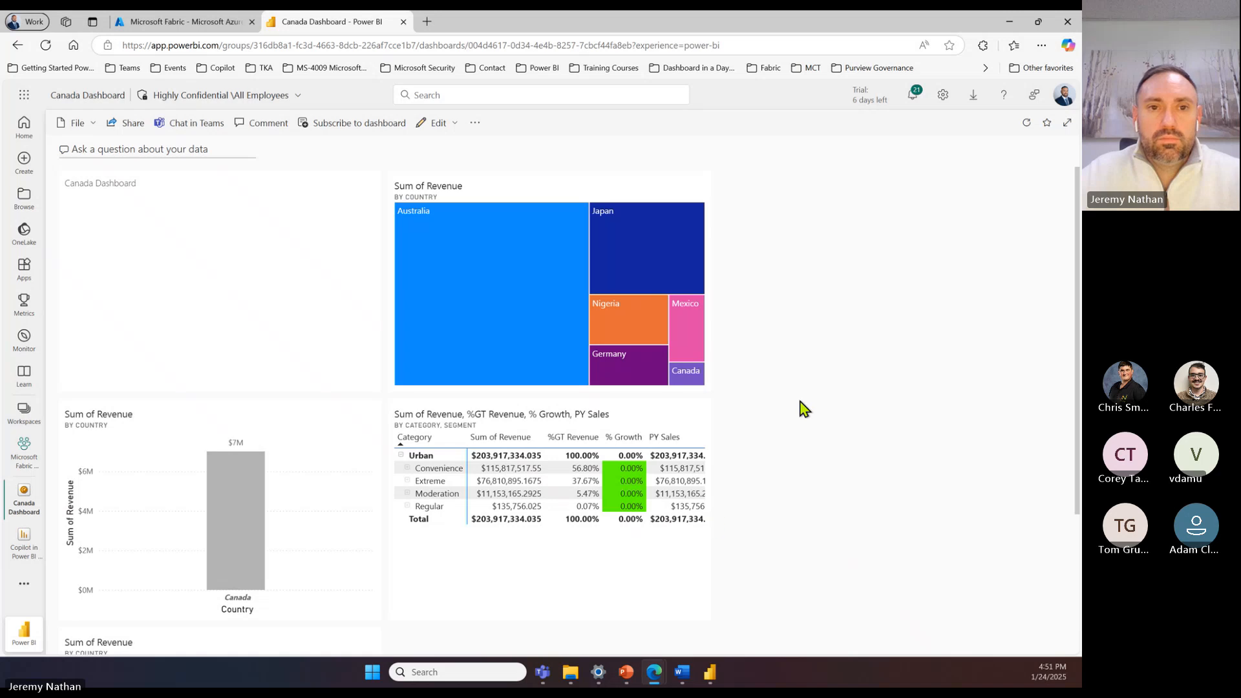
left_click(478, 124)
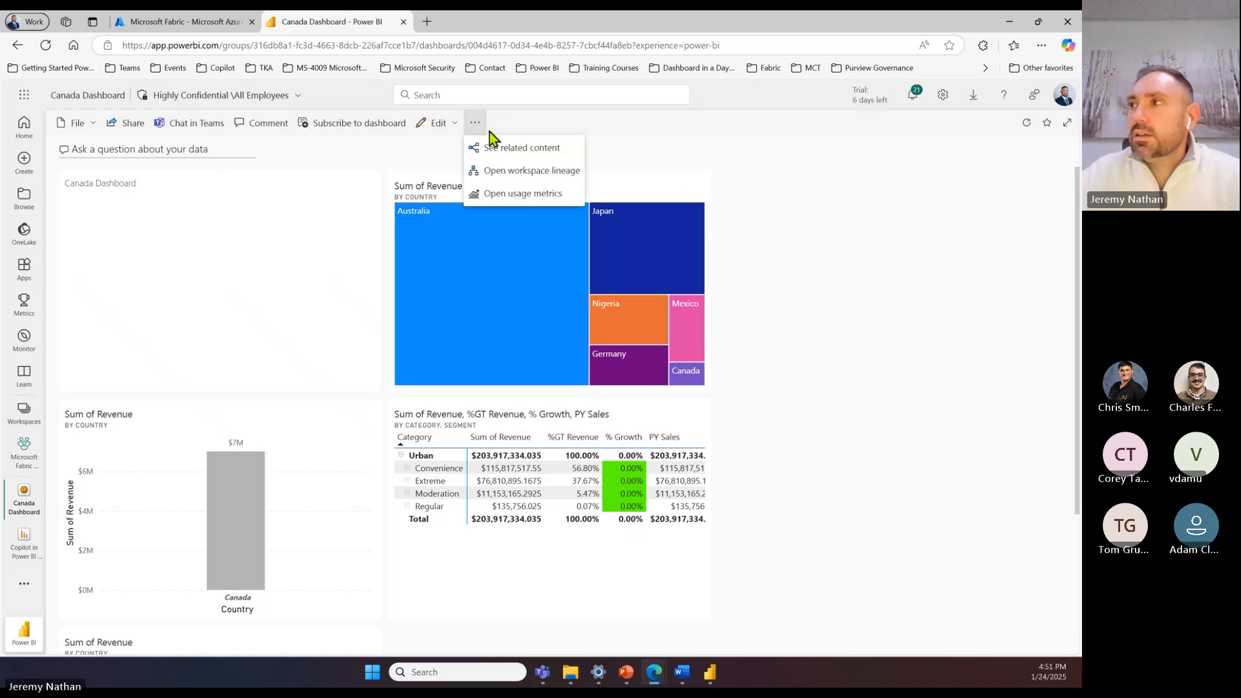
left_click(727, 146)
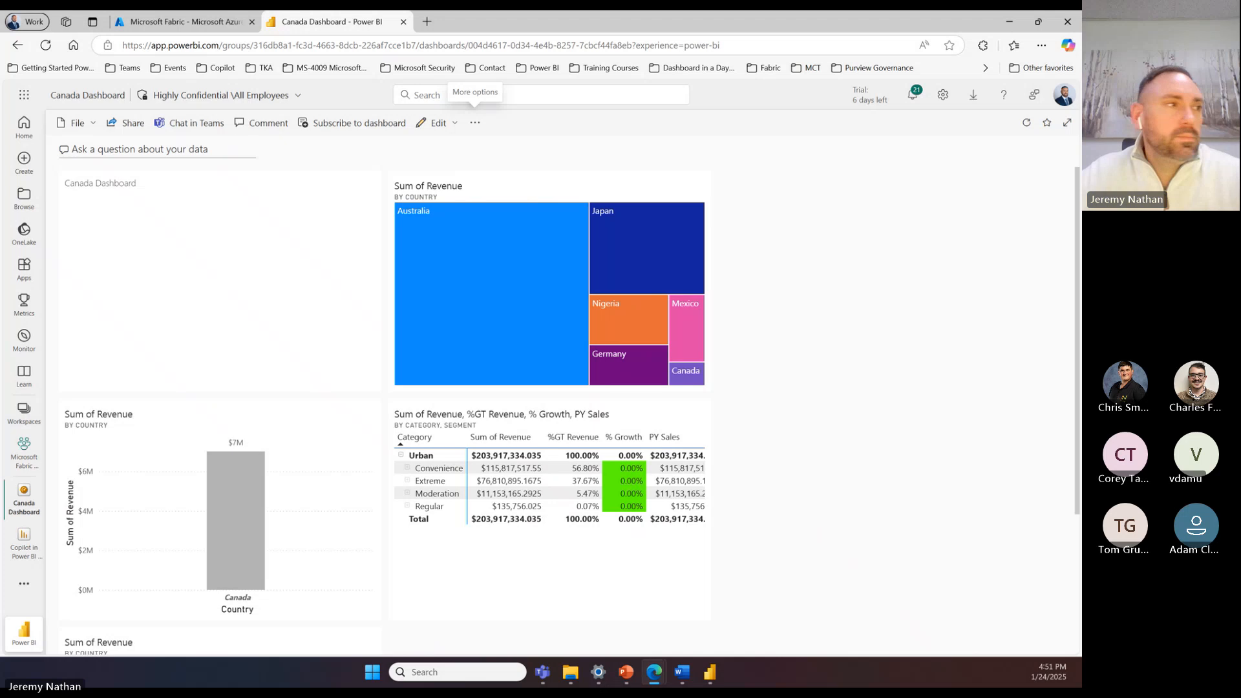
key("alt+Tab")
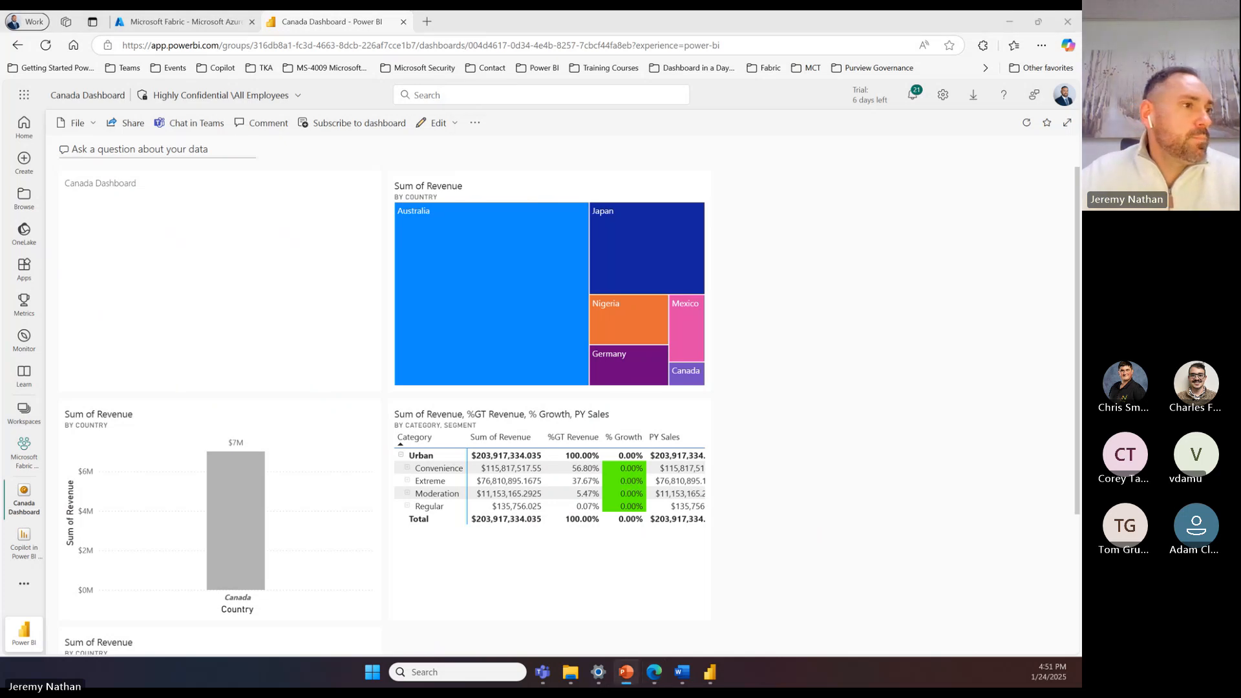